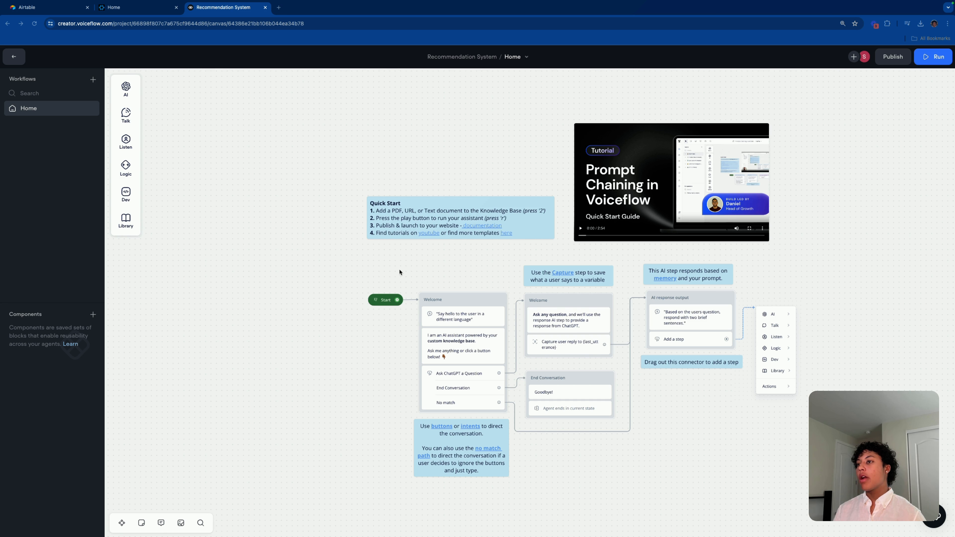
Step: Select all the template blocks, notes and video on the canvas and delete them, keeping Start
scroll(576, 407, "down", 3)
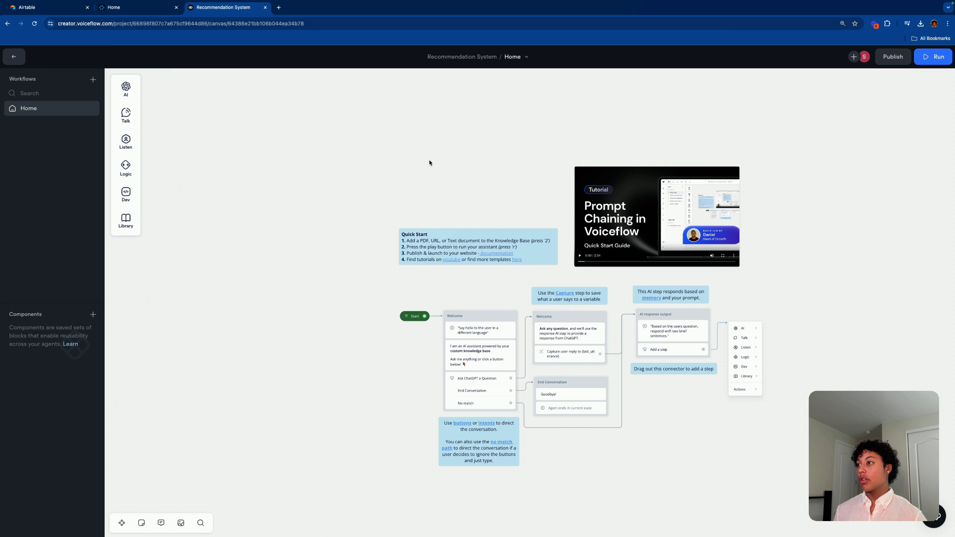
left_click_drag(428, 162, 692, 435)
key("Delete")
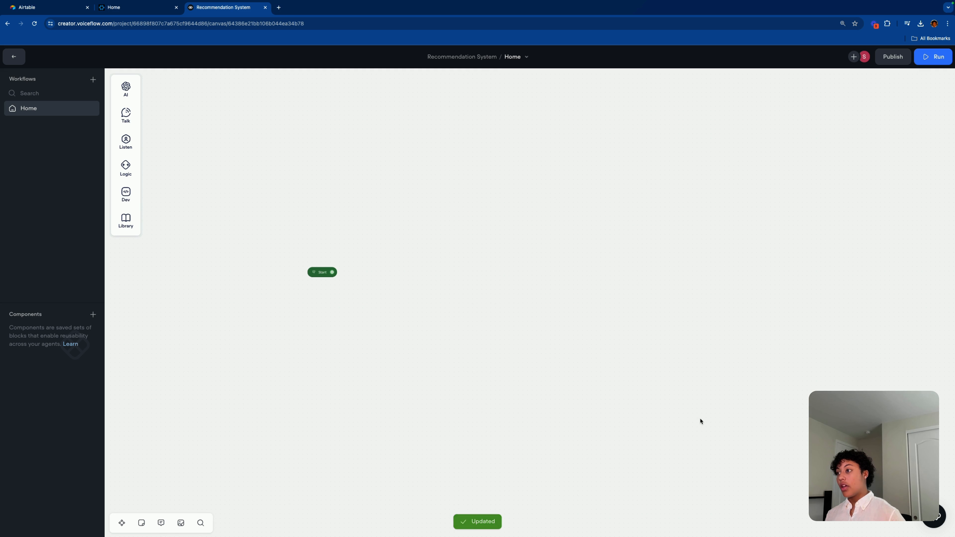
scroll(565, 314, "down", 1)
Step: Move the Start block higher and to the left on the cleared canvas
scroll(565, 314, "up", 1)
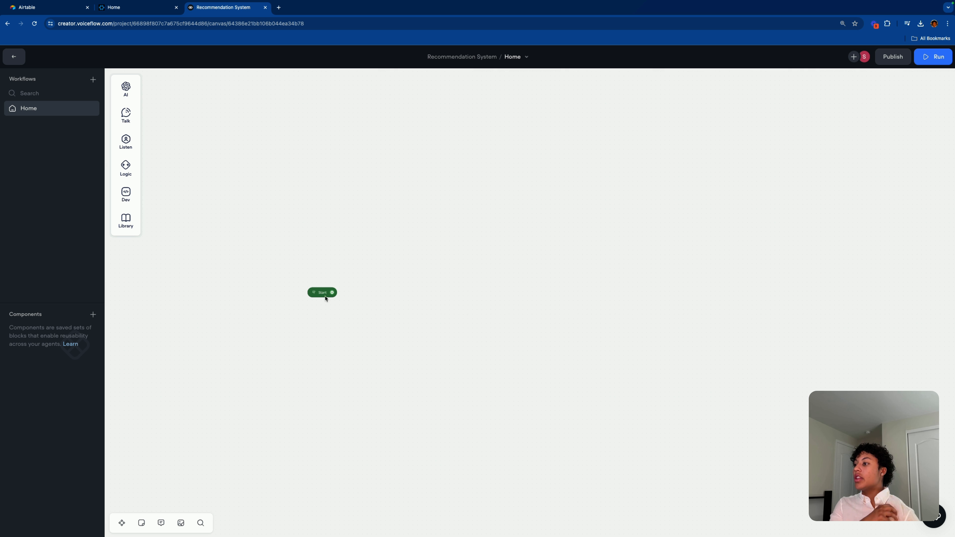
left_click_drag(321, 293, 294, 281)
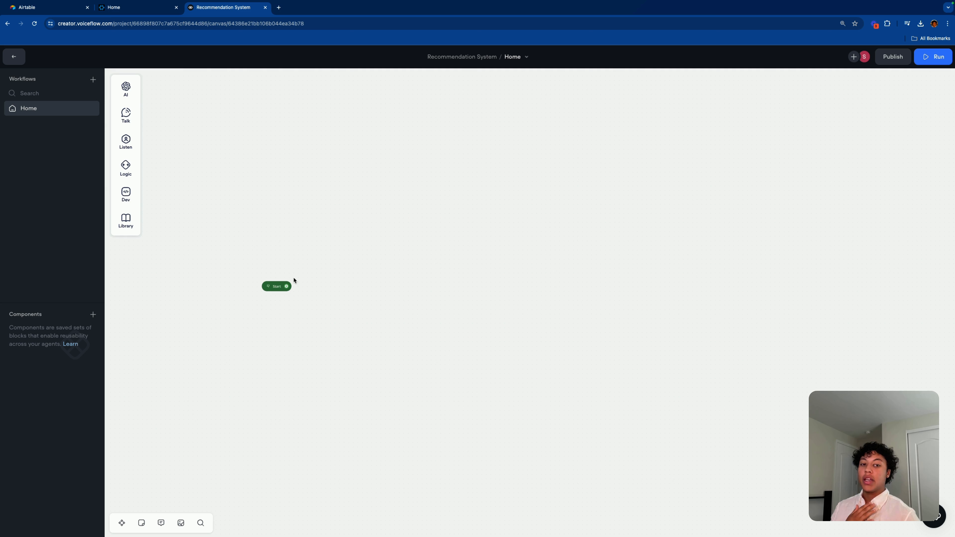
scroll(322, 275, "up", 1)
right_click(322, 275)
left_click(276, 279)
scroll(327, 317, "down", 1)
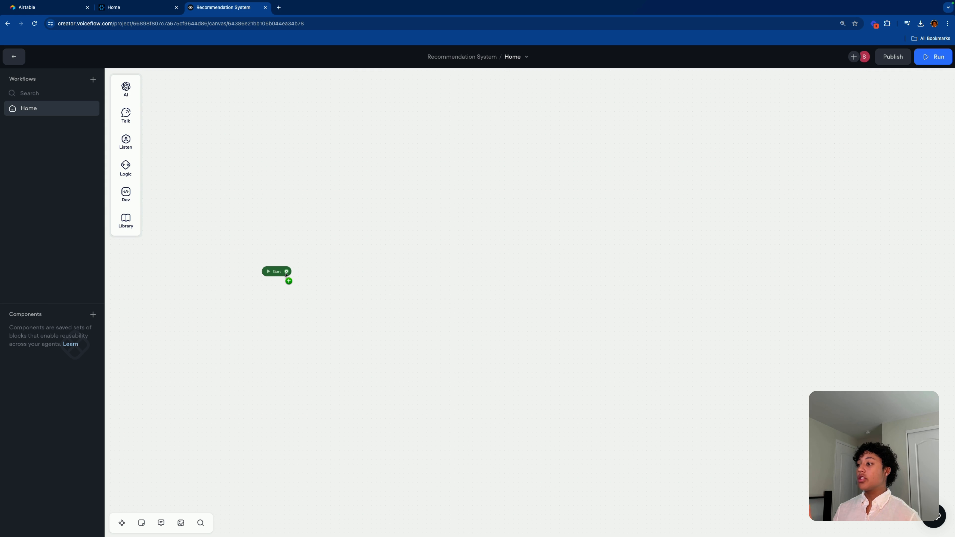
Step: Connect a new Text reply block after the Start block
left_click_drag(286, 274, 348, 275)
mouse_move(384, 286)
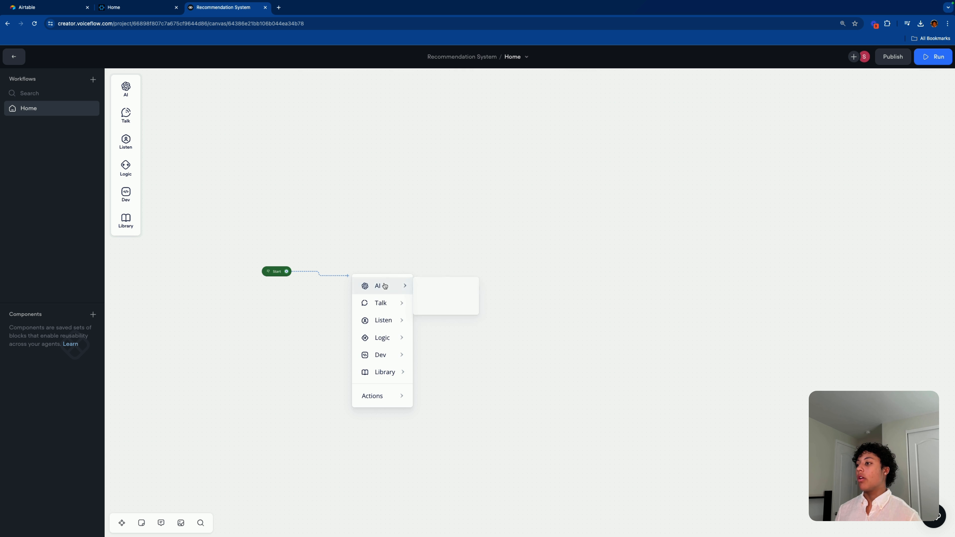
mouse_move(387, 306)
left_click(322, 258)
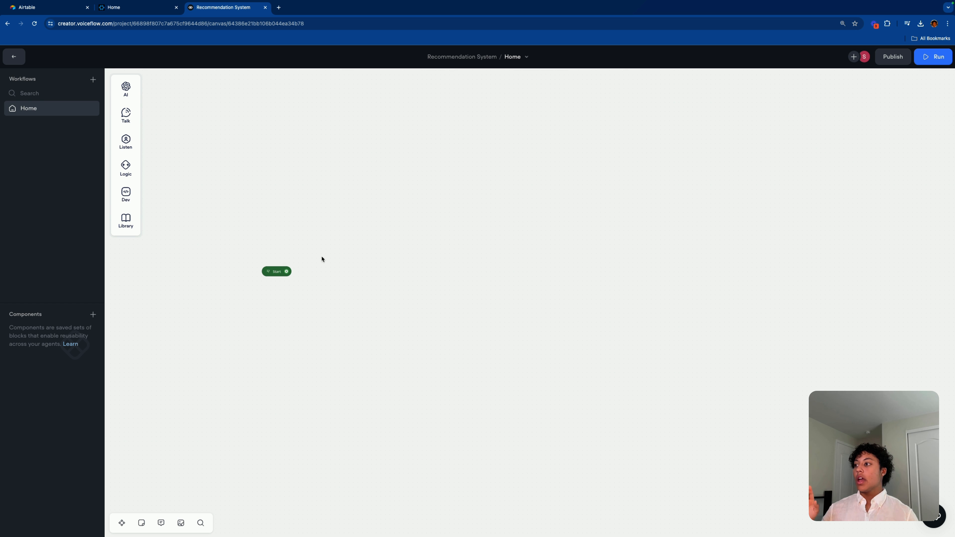
left_click_drag(287, 272, 323, 273)
mouse_move(358, 301)
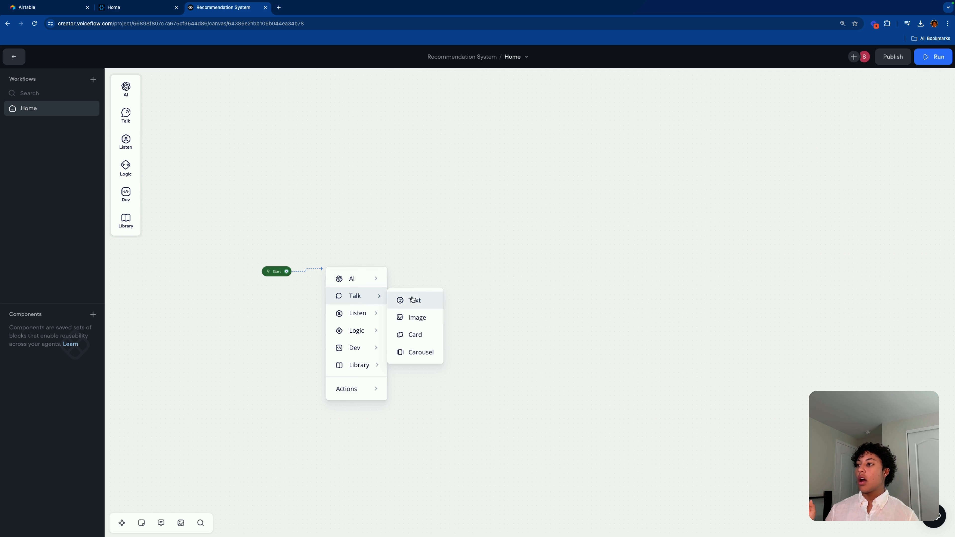
left_click(406, 300)
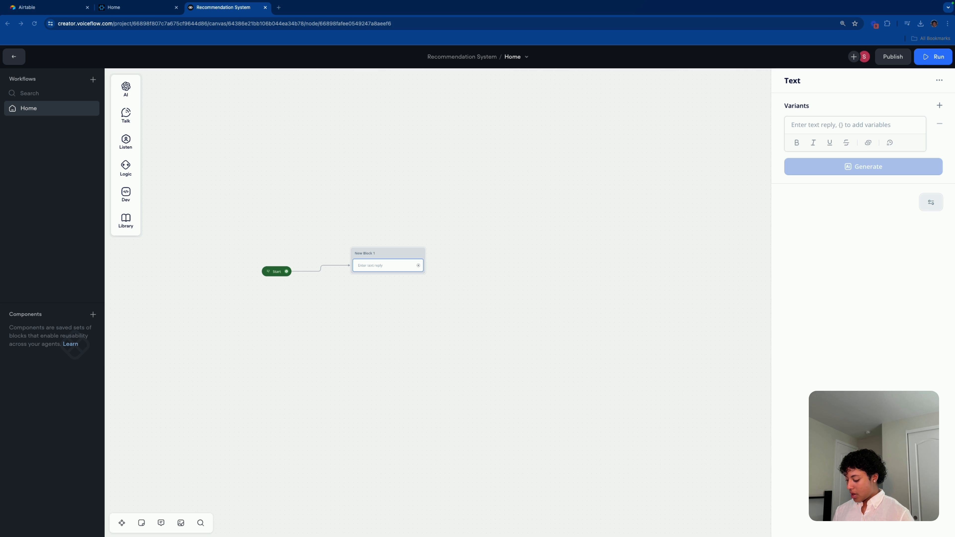
Step: Paste the welcome message asking what product the user wants, then start renaming the block to Welcome
left_click(844, 126)
type("Let me know what product your looking for and I'll see what product I can find that you may like.  For example:  I need shorts.  Do you s ell leggings?  Do you have tank tops?")
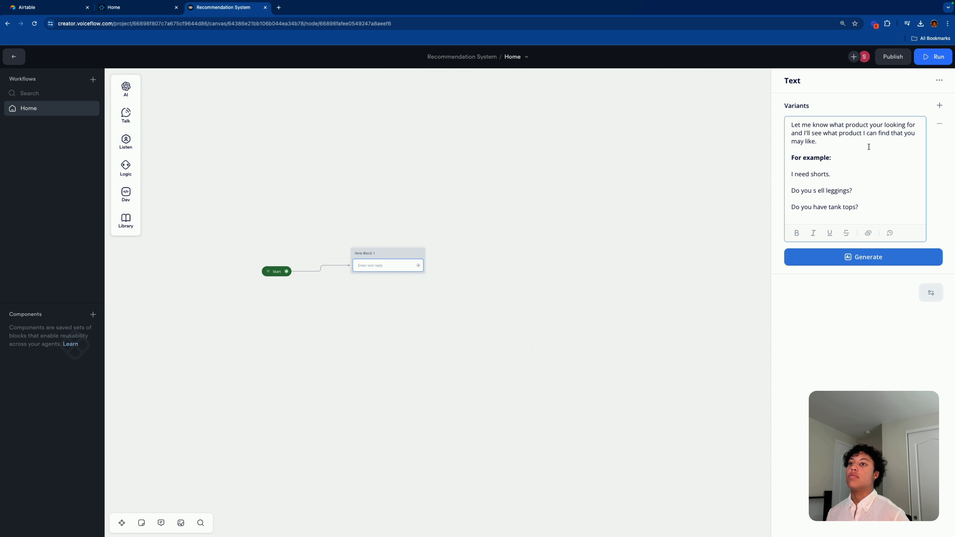
left_click(709, 170)
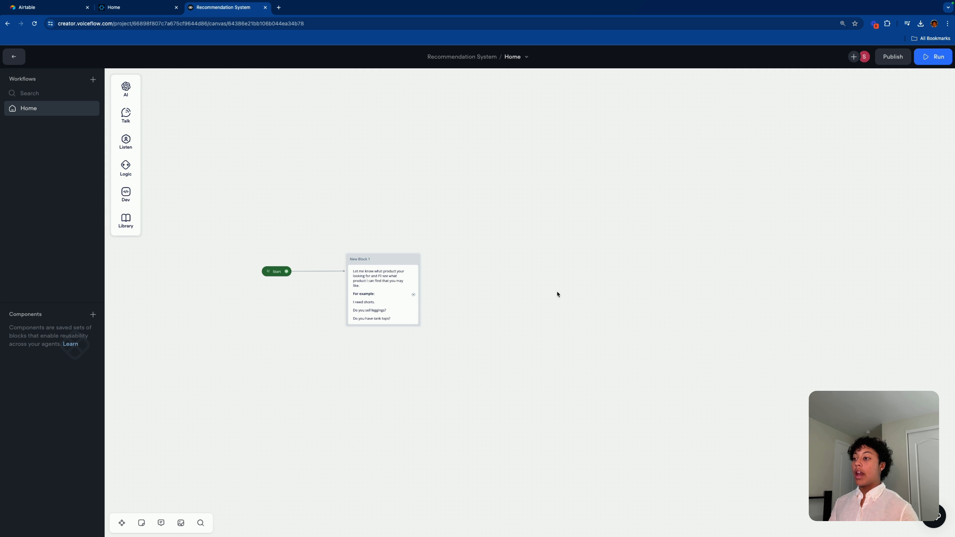
left_click(371, 257)
key("BackSpace")
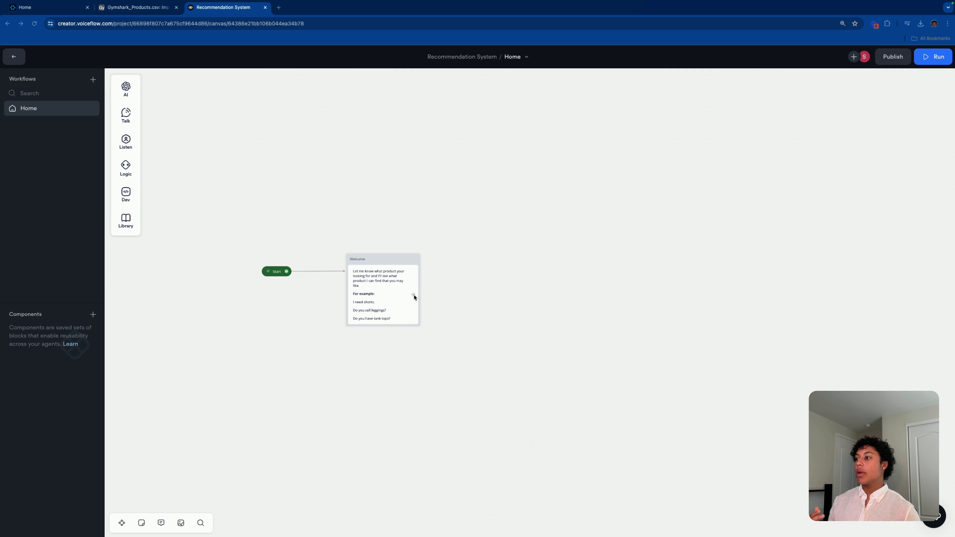
Step: Add a Set variable block after Welcome and open its settings
left_click_drag(413, 295, 475, 297)
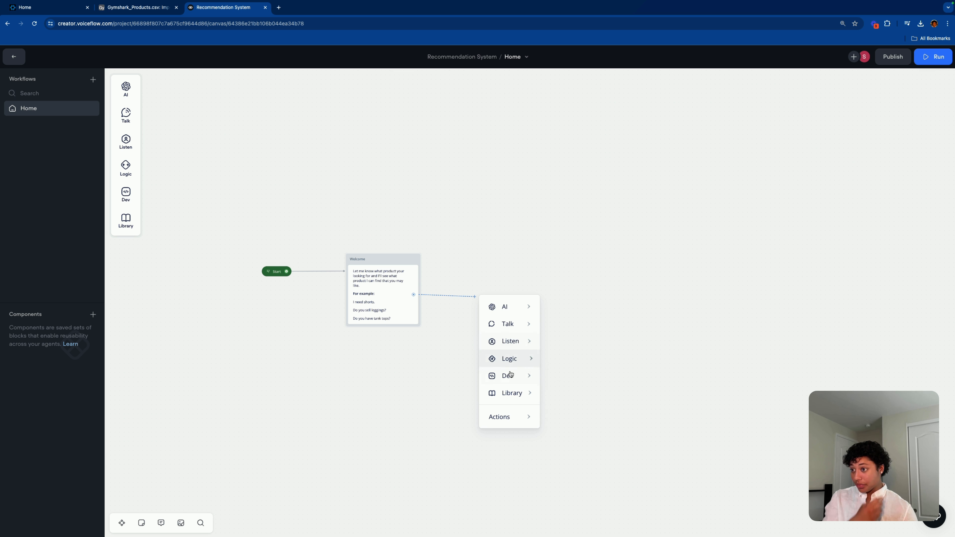
mouse_move(513, 364)
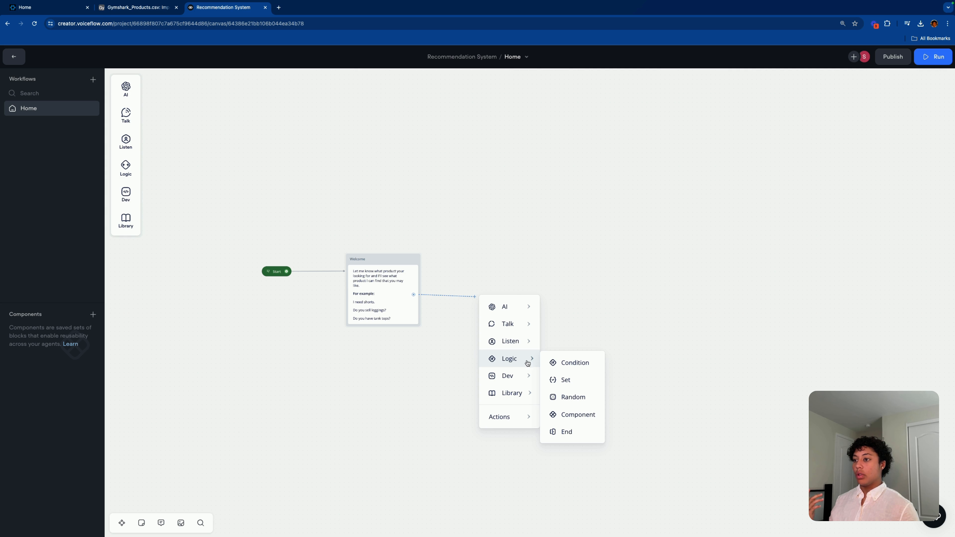
left_click(586, 379)
left_click_drag(562, 280, 552, 280)
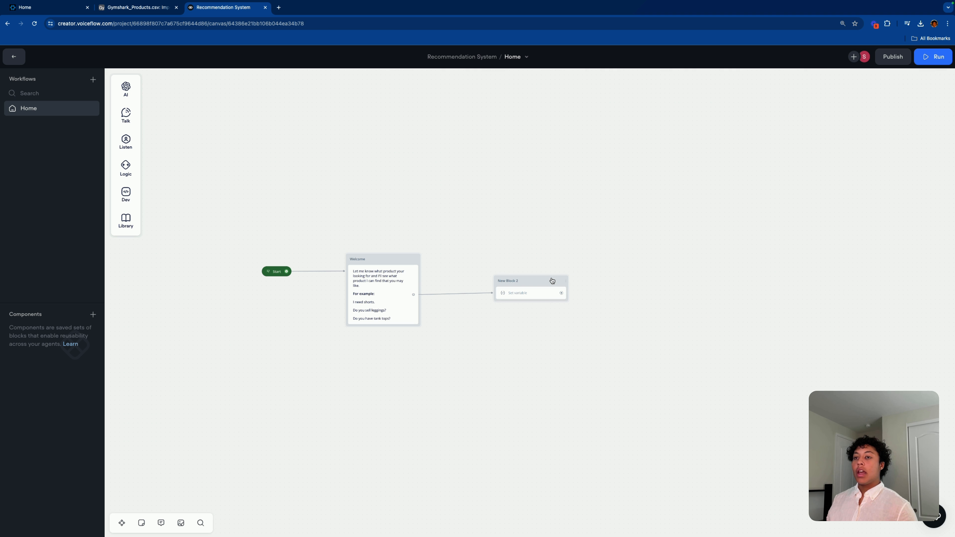
left_click(536, 294)
Step: Create the variable aiquestion and set it to {last_utterance}
left_click(941, 104)
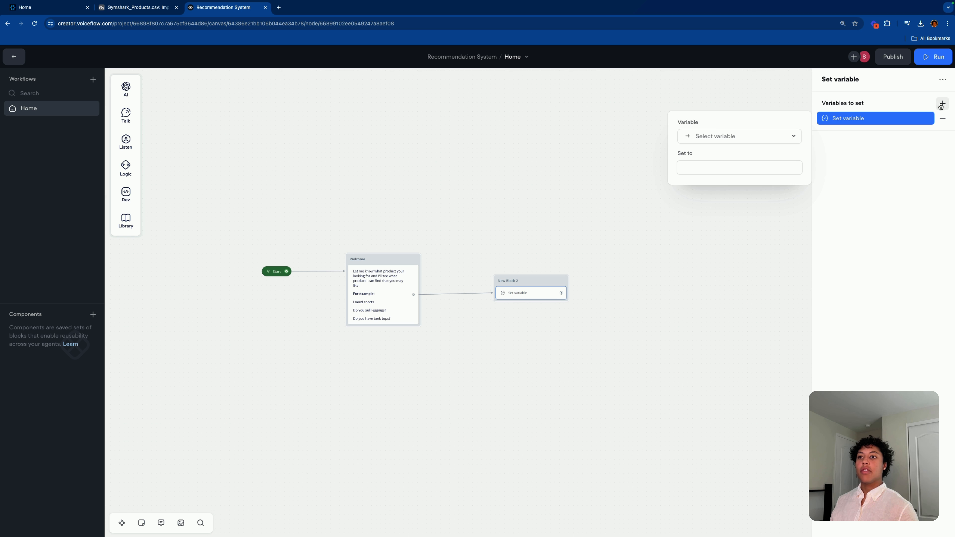
left_click(714, 138)
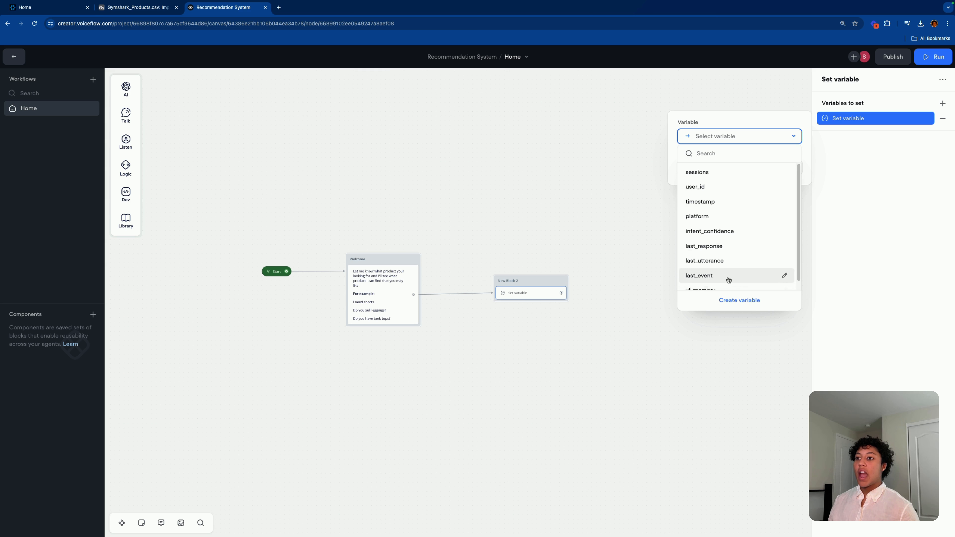
left_click(741, 301)
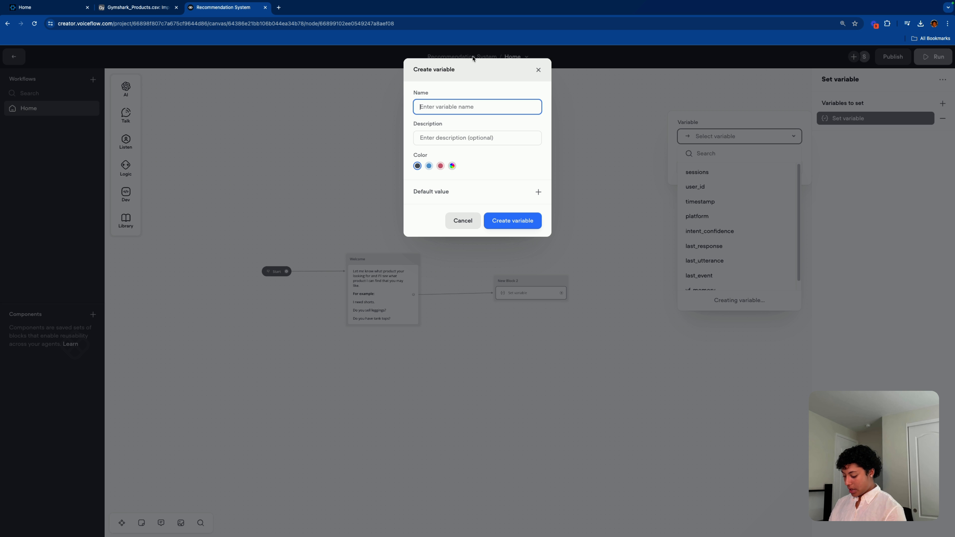
type("aiquestion")
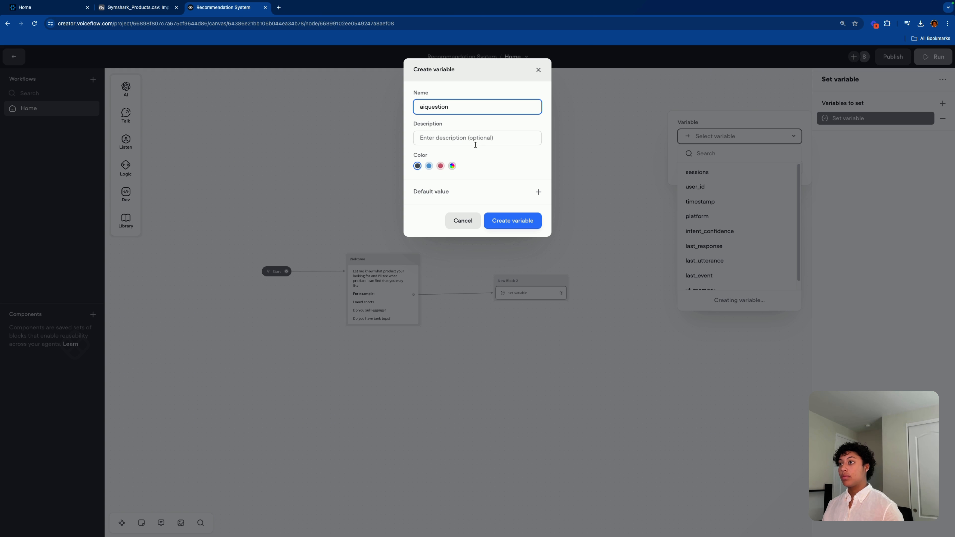
key("Return")
left_click(855, 123)
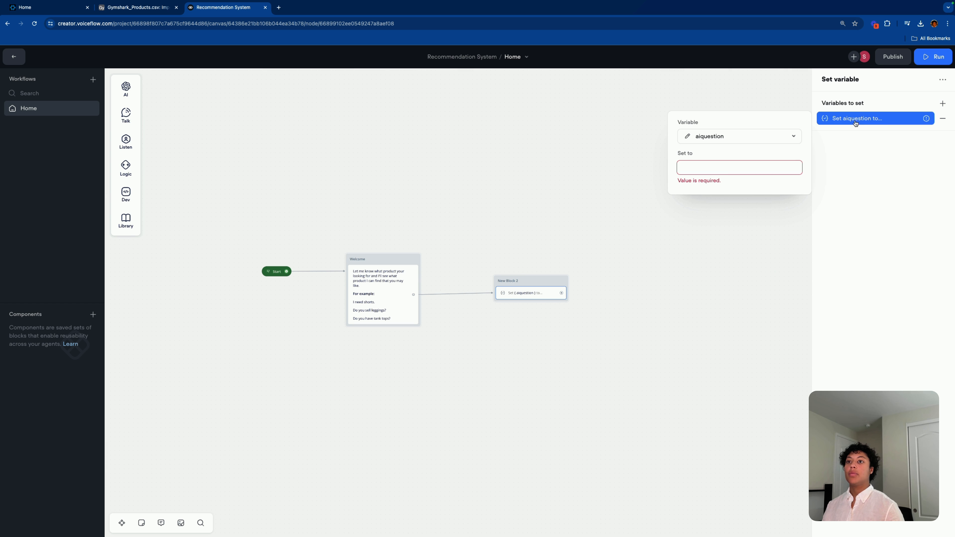
left_click(728, 173)
type("{")
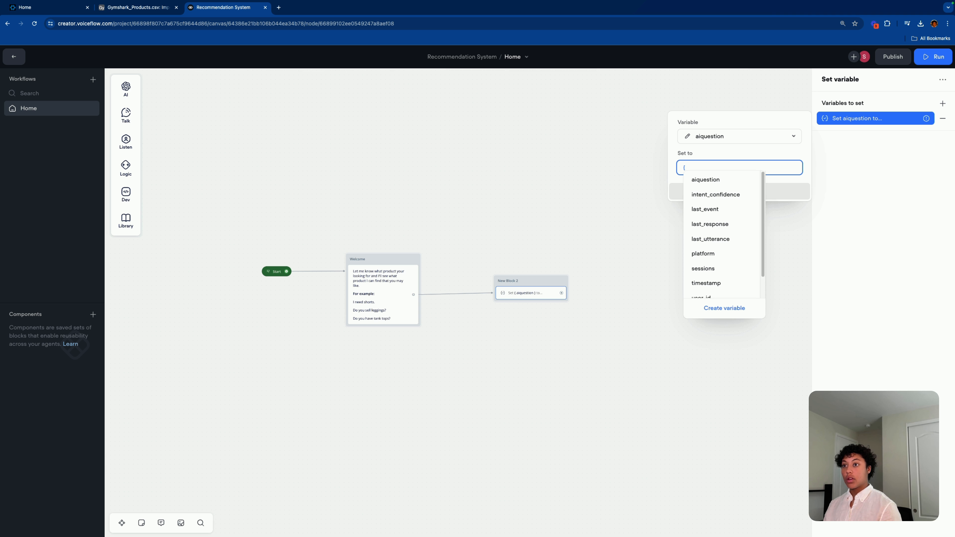
left_click(726, 236)
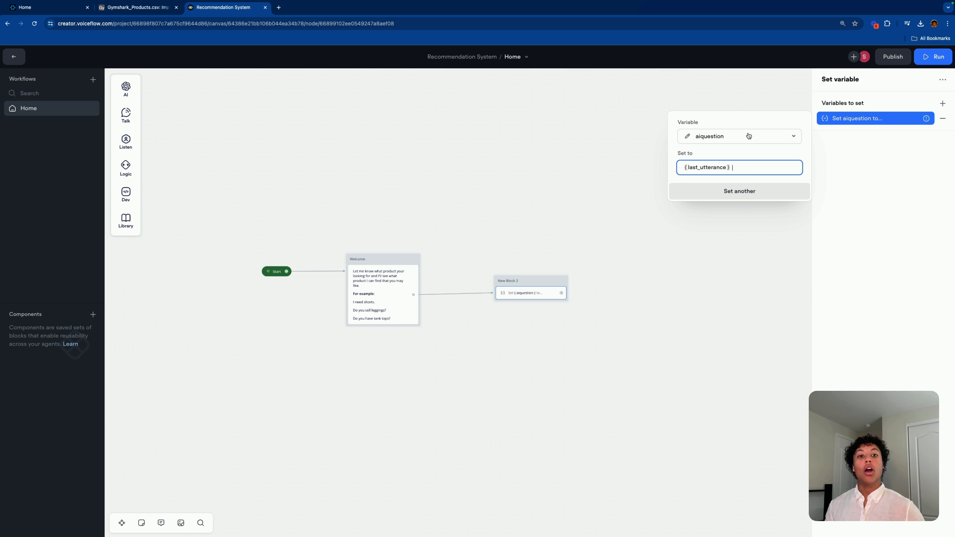
left_click(634, 300)
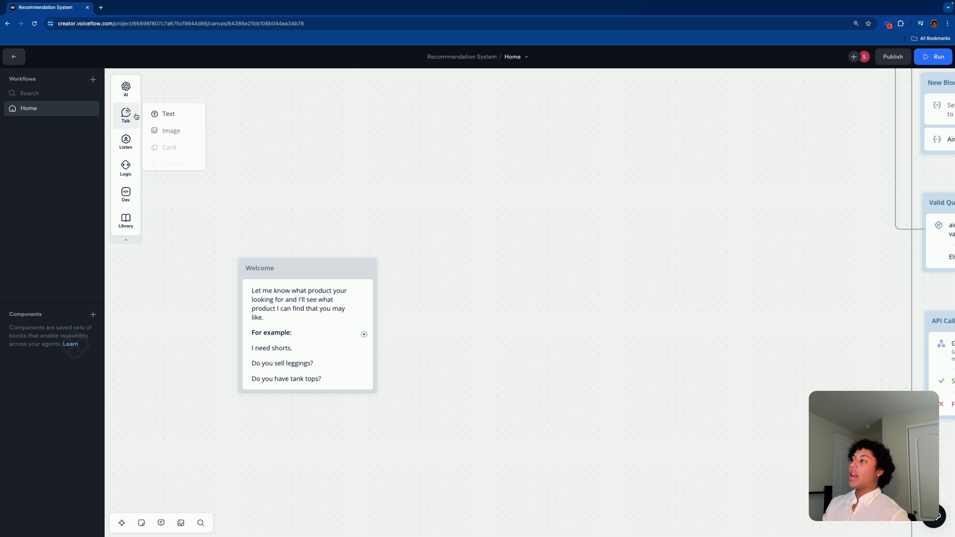
mouse_move(127, 92)
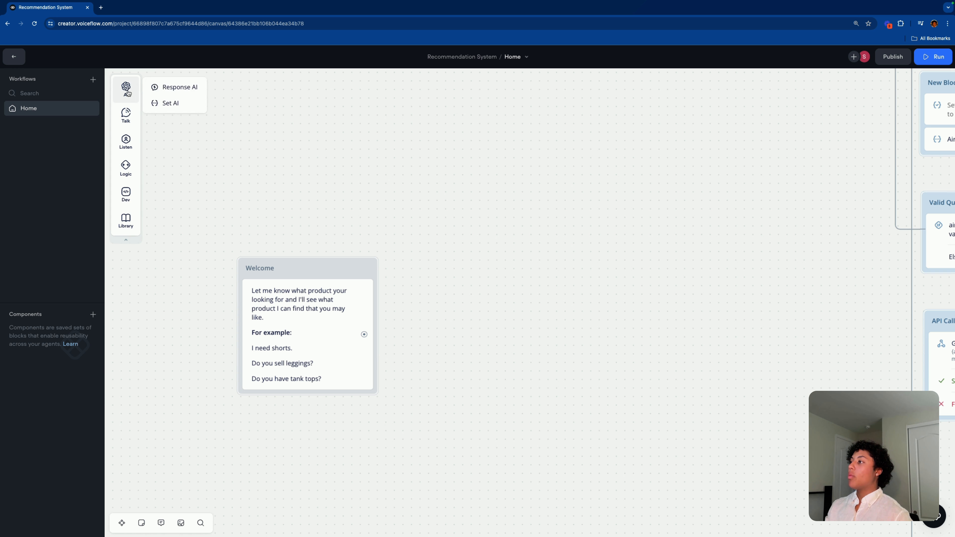
mouse_move(127, 142)
left_click_drag(171, 172, 313, 393)
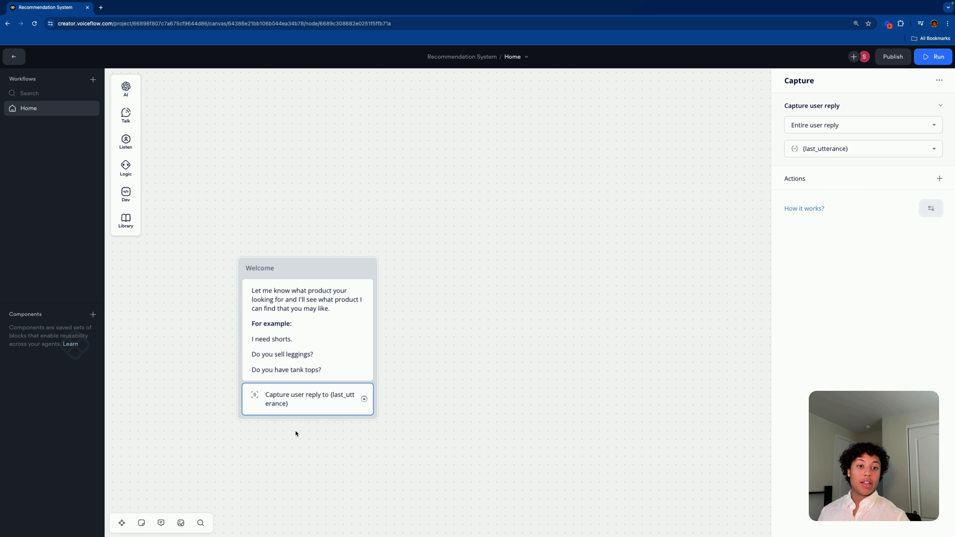
left_click(470, 368)
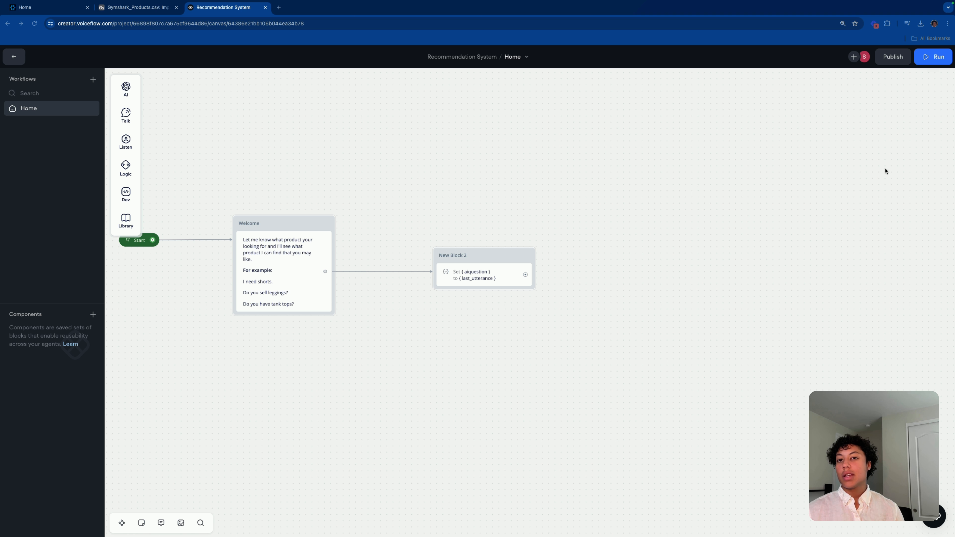
Step: Add another Set variable block after New Block 2
left_click_drag(525, 275, 598, 274)
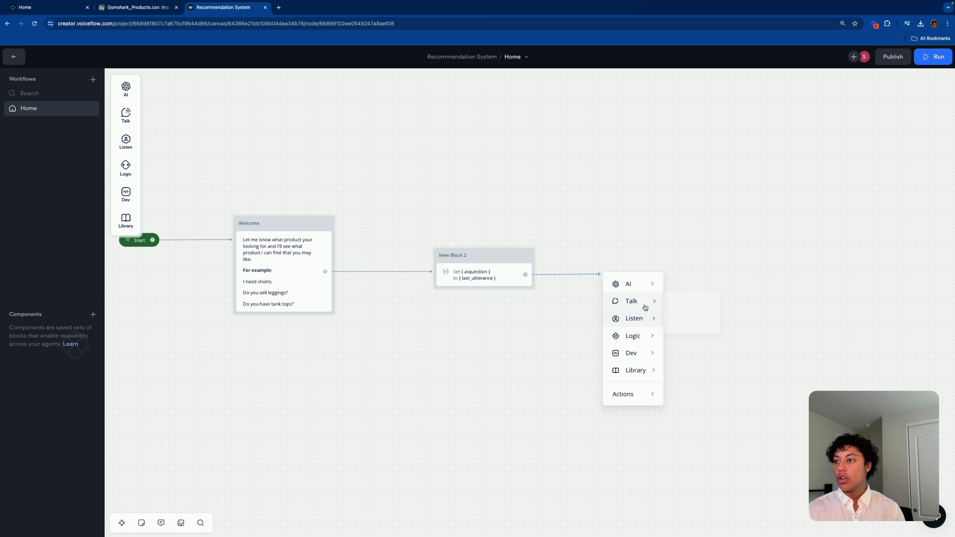
mouse_move(649, 349)
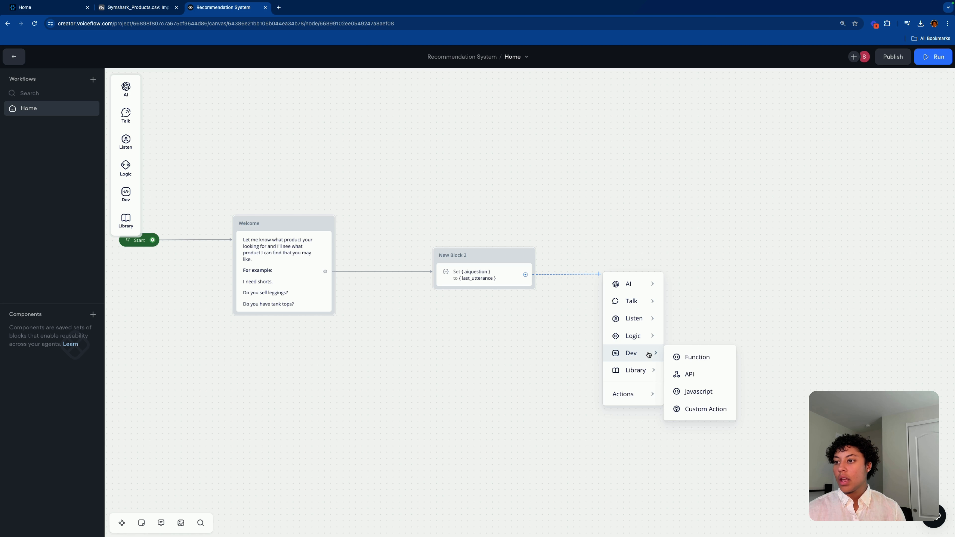
left_click(676, 358)
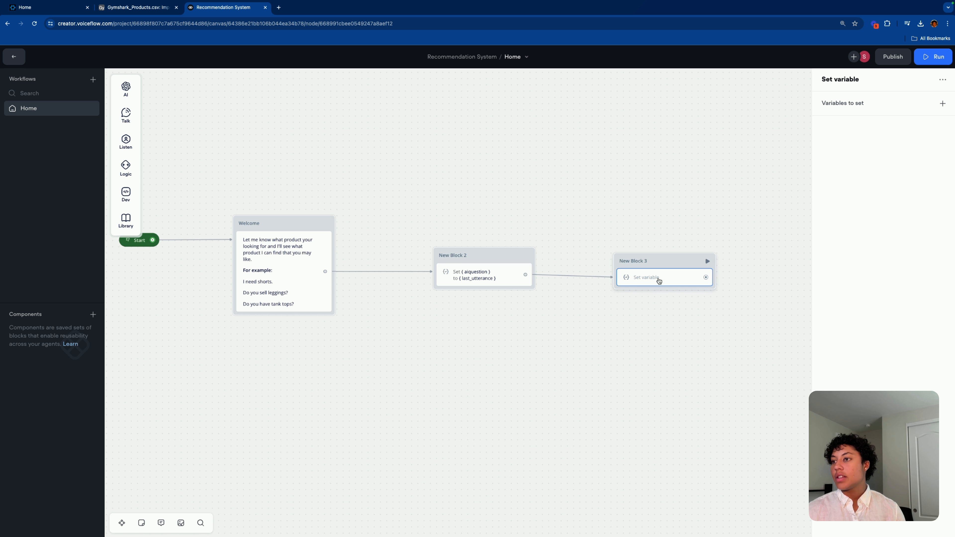
Step: Rename the new third block to 'AirTable URL'
right_click(688, 259)
mouse_move(737, 270)
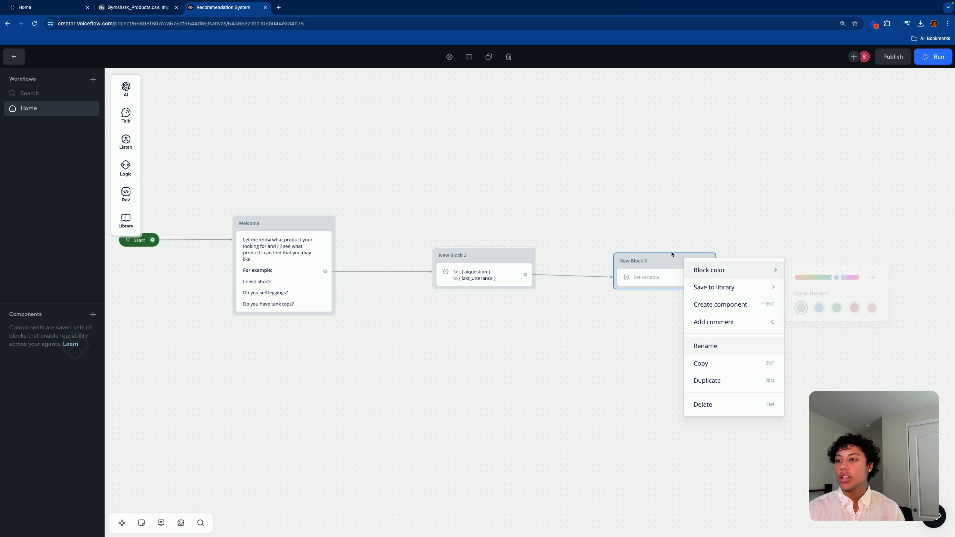
left_click(819, 306)
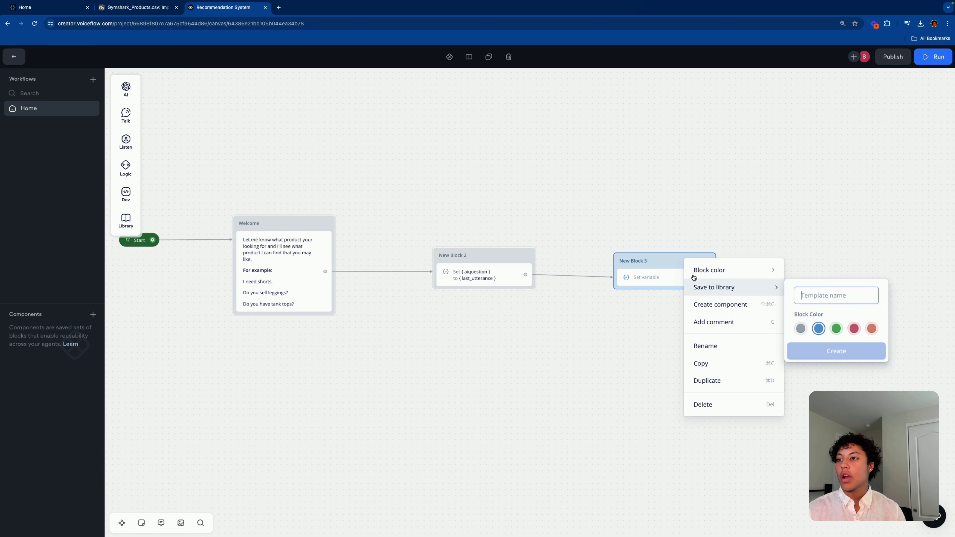
left_click(640, 262)
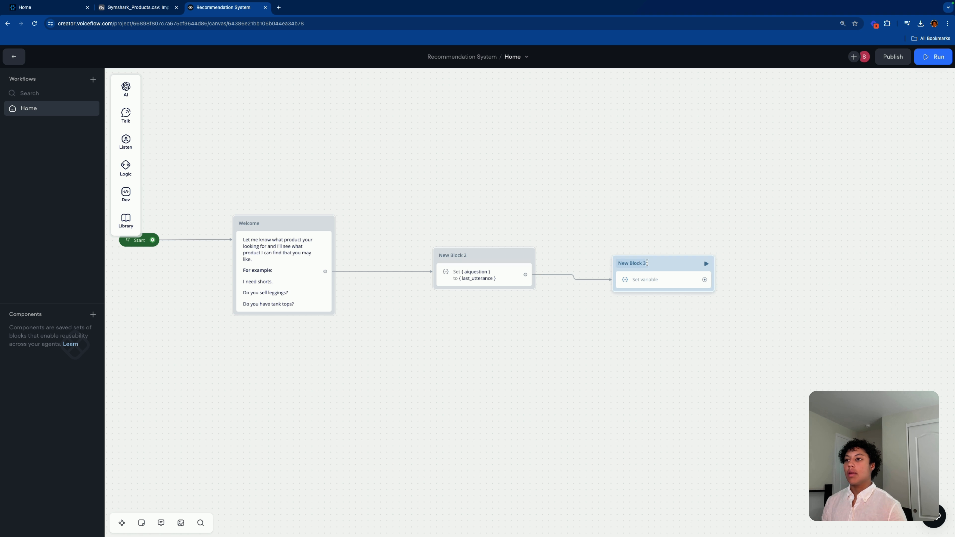
double_click(638, 263)
key("BackSpace")
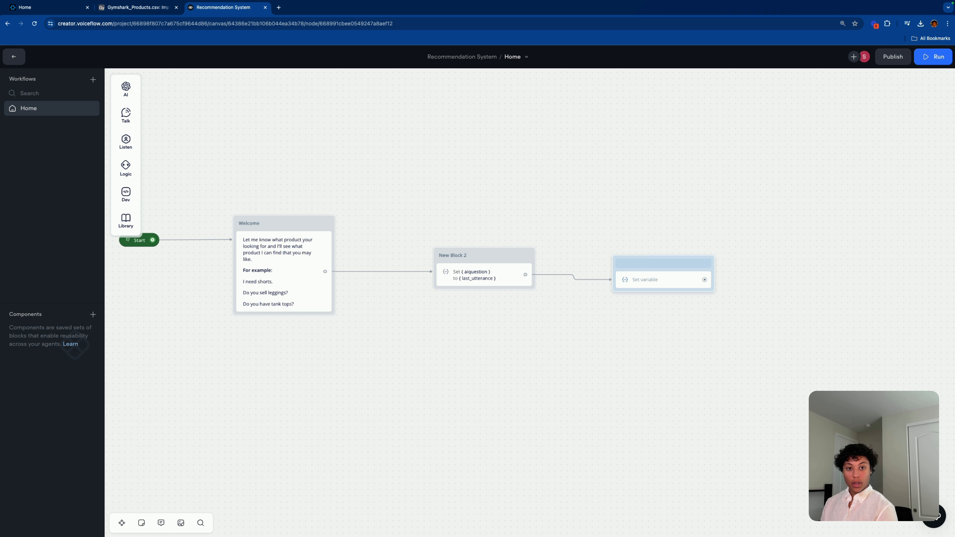
type("AirTabel")
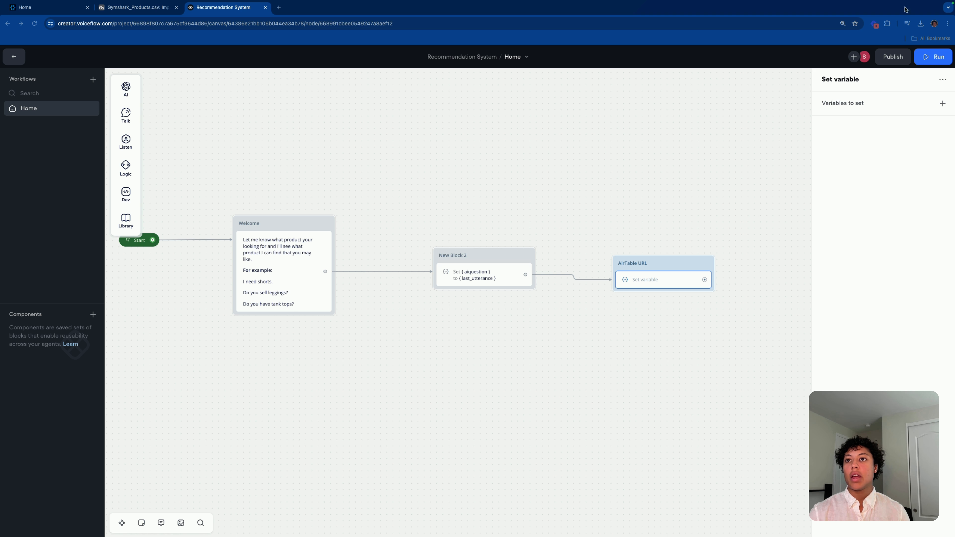
Step: Give the AirTable URL block one assignment to a newly created variable airTableUrl
left_click(943, 104)
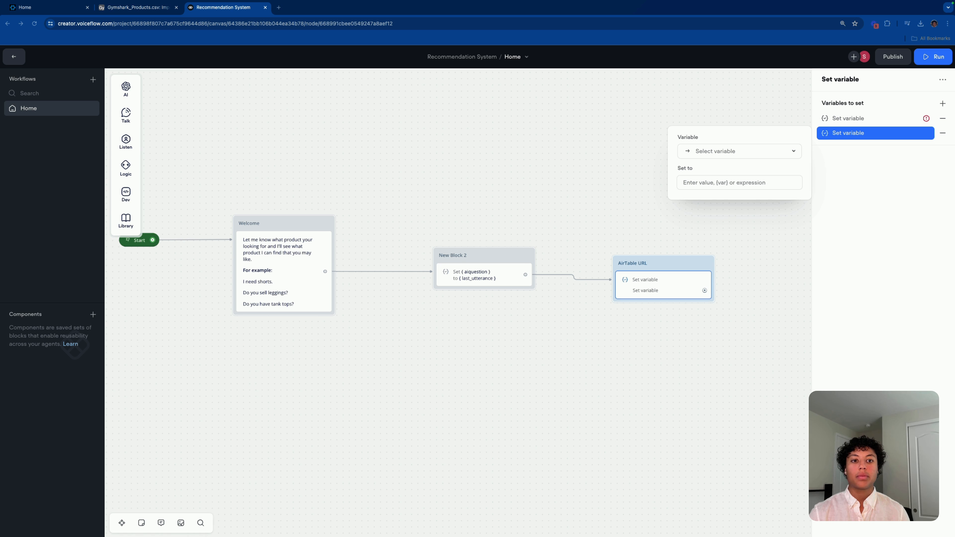
left_click(943, 132)
left_click(878, 123)
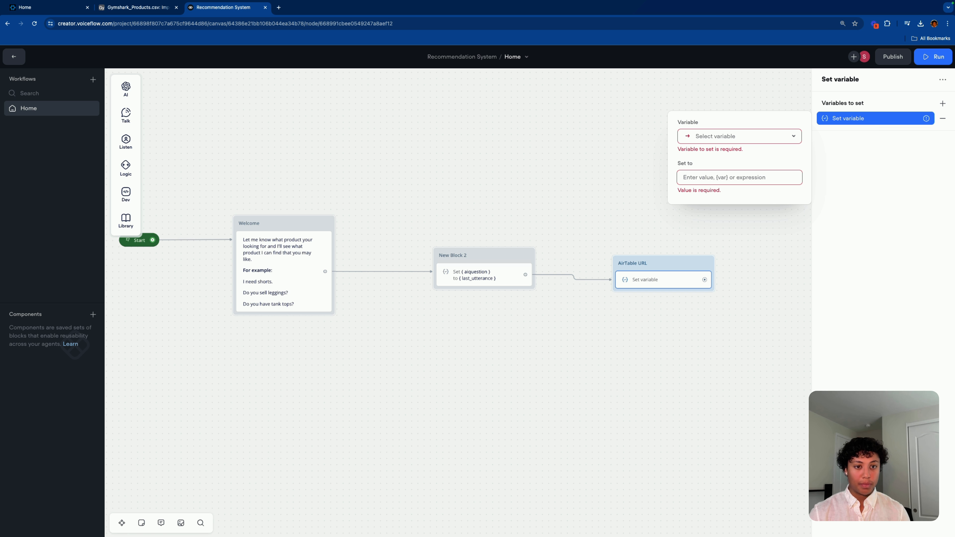
left_click(746, 137)
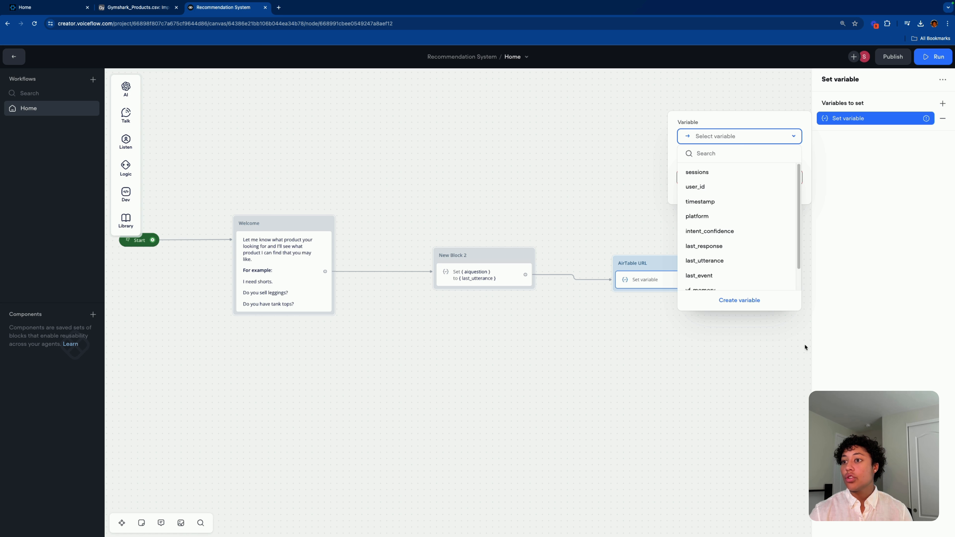
left_click(758, 301)
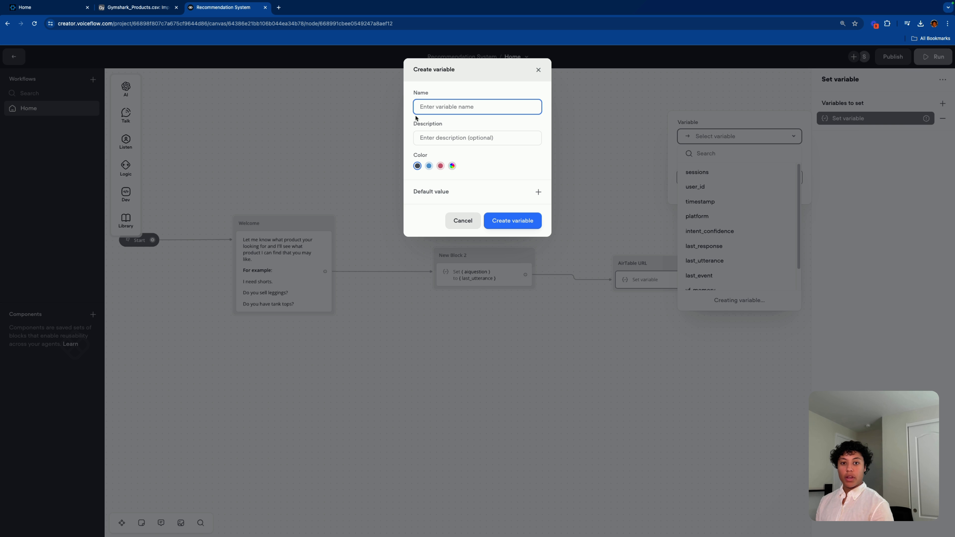
type("airTbal")
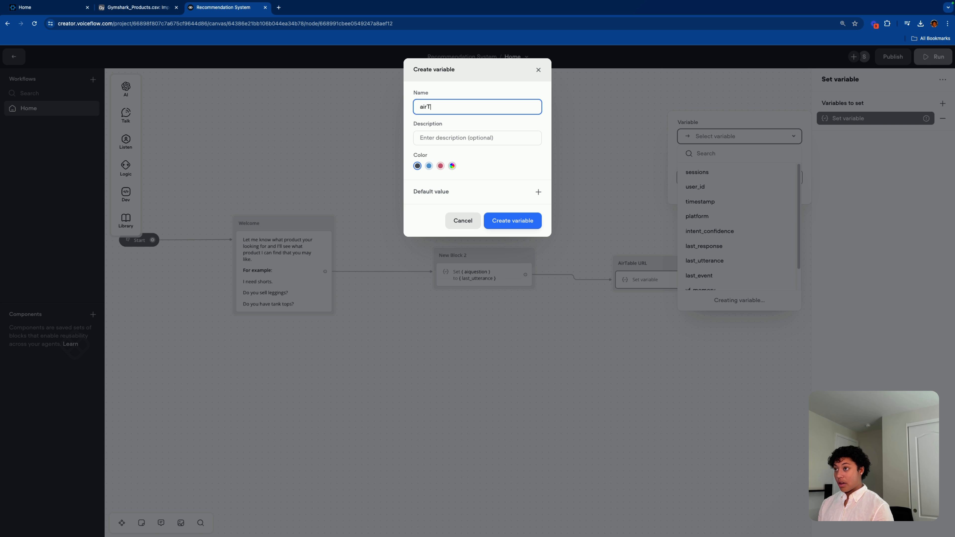
key("BackSpace")
key("BackSpace")
key("BackSpace")
type("ableU")
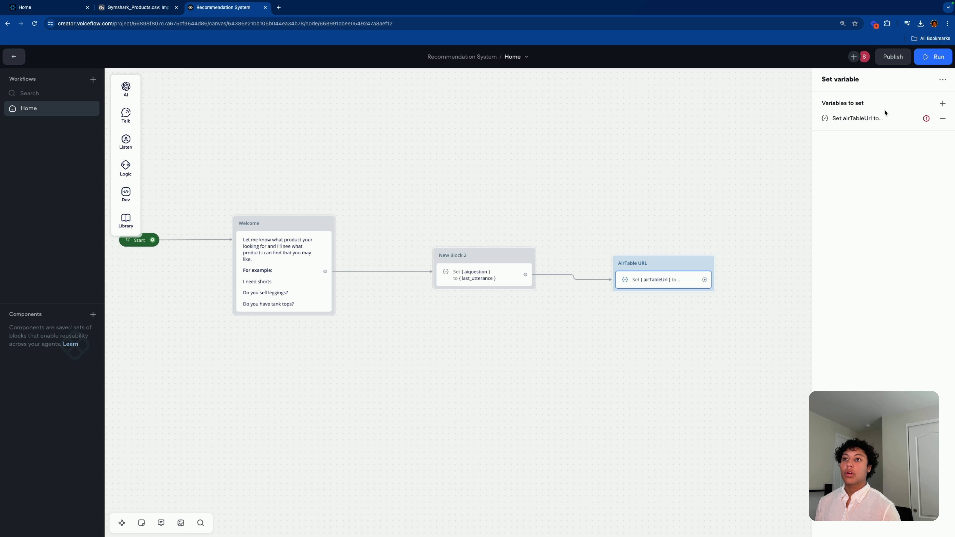
left_click(884, 116)
left_click(752, 166)
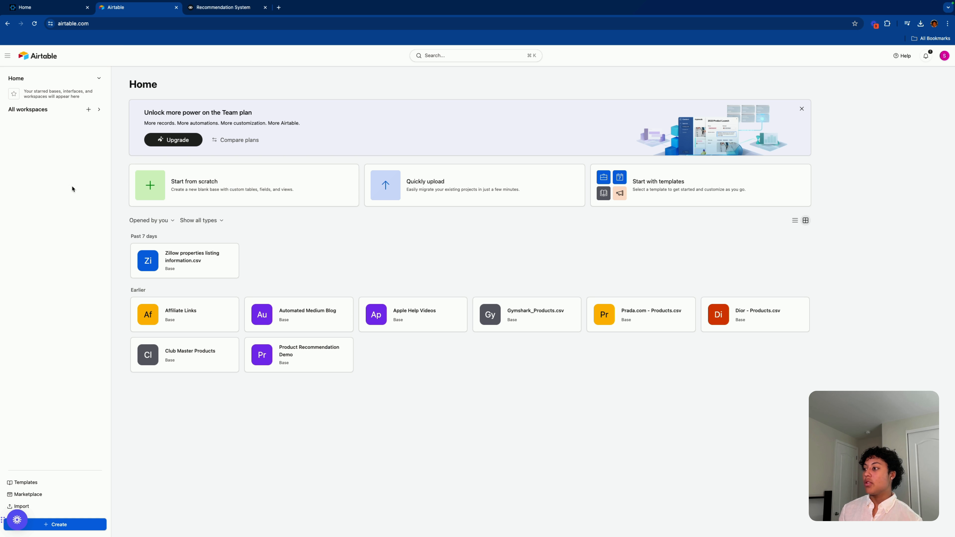
Step: Open the Gymshark_Products.csv base from the Airtable Home page
left_click(535, 316)
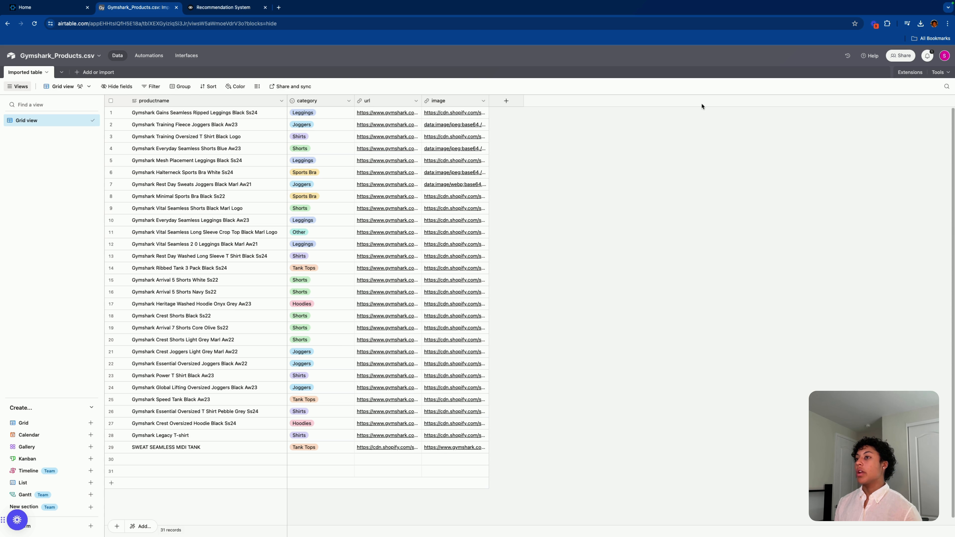
Step: Open the Web API documentation for the Gymshark_Products.csv base via the Developer hub
left_click(943, 56)
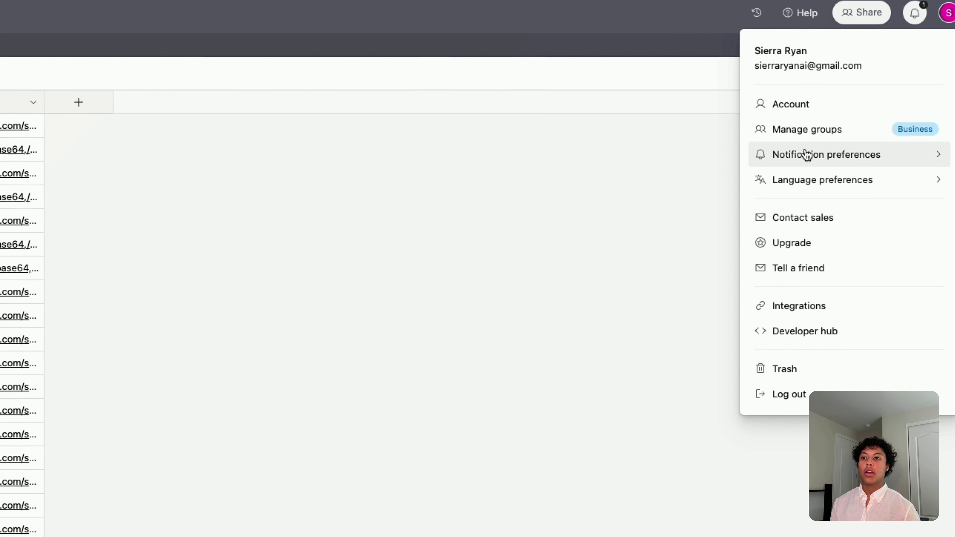
left_click(794, 331)
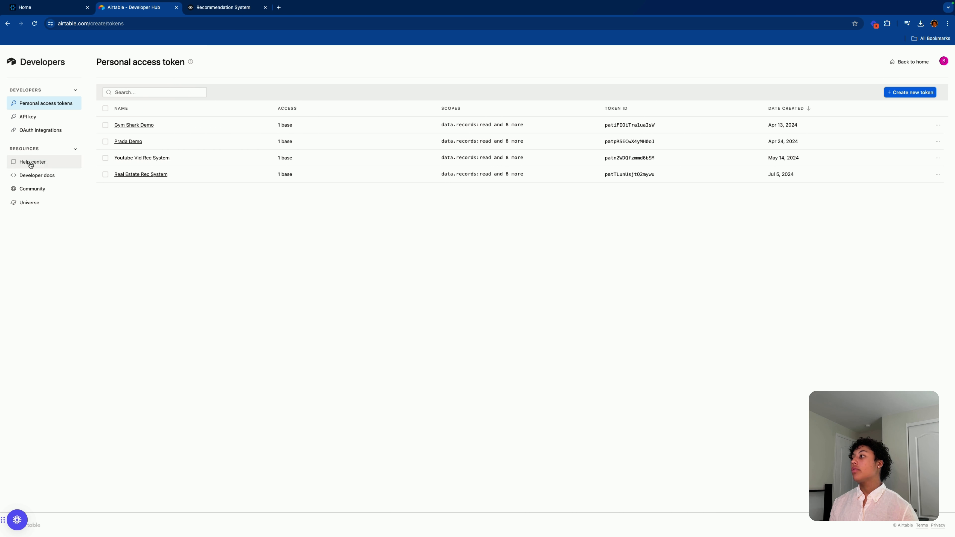
left_click(33, 176)
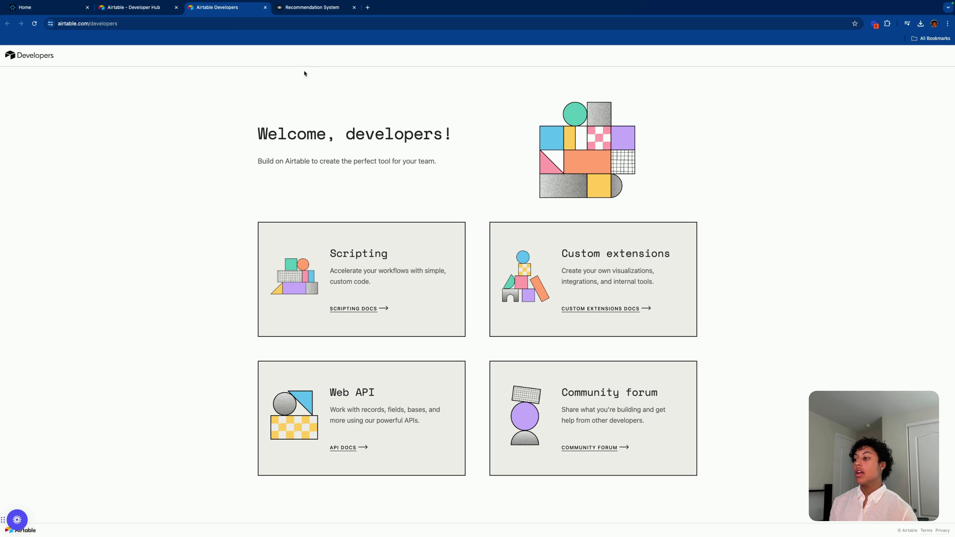
left_click(361, 449)
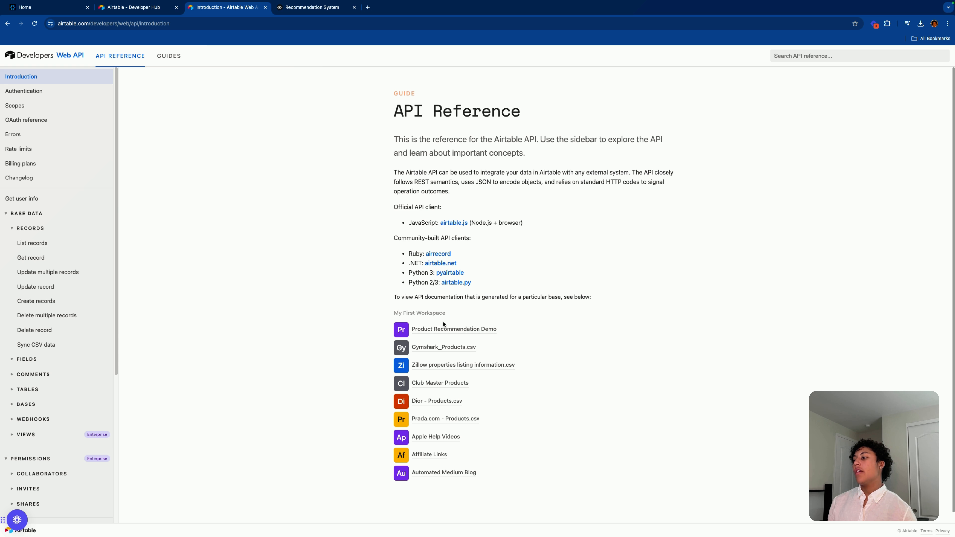
left_click(429, 348)
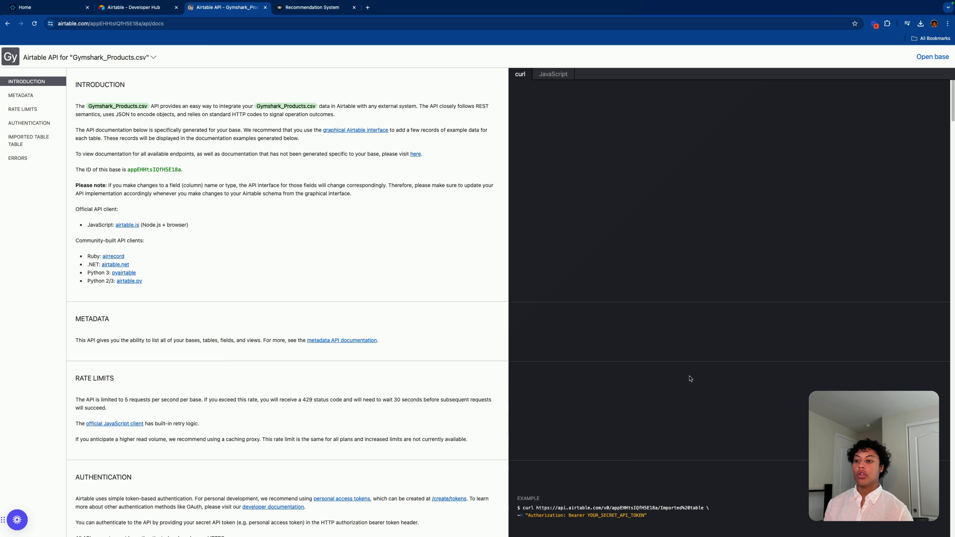
Step: Enlarge the docs page and select the base's request URL in the curl example
scroll(689, 375, "down", 1)
scroll(692, 363, "down", 5)
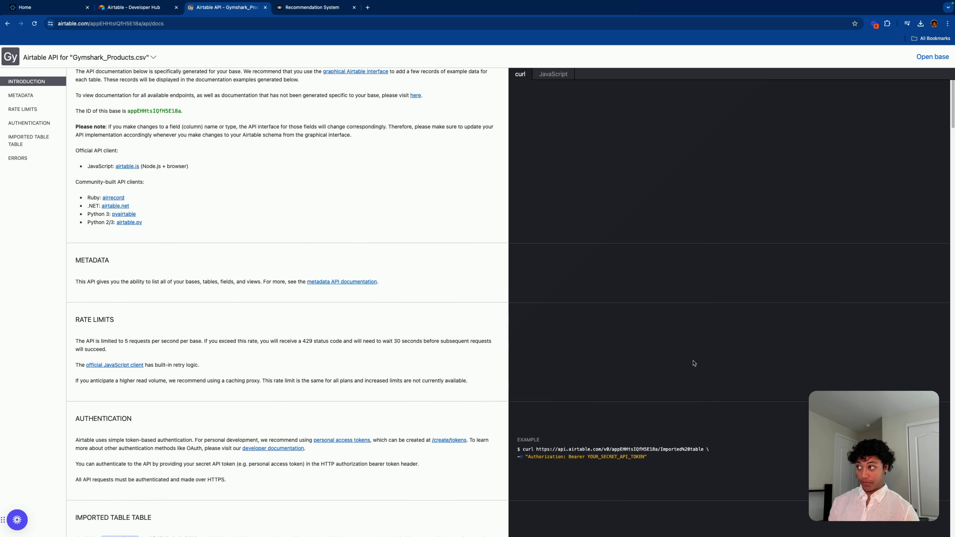
scroll(691, 359, "down", 5)
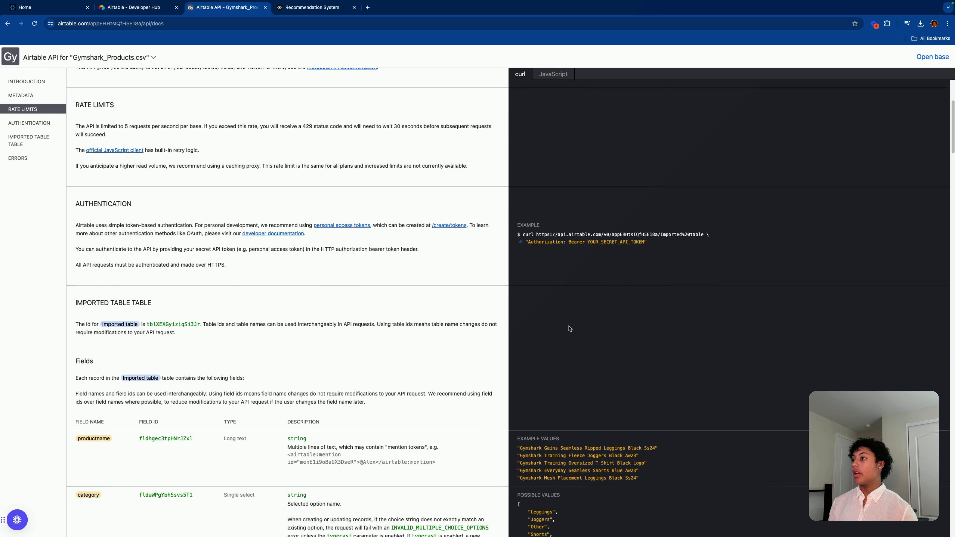
scroll(601, 325, "up", 6)
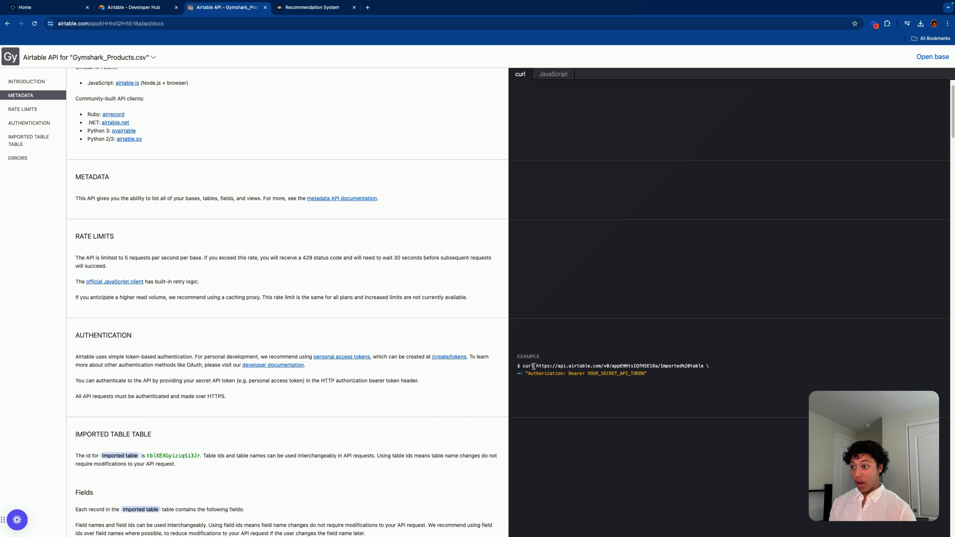
left_click_drag(518, 365, 720, 370)
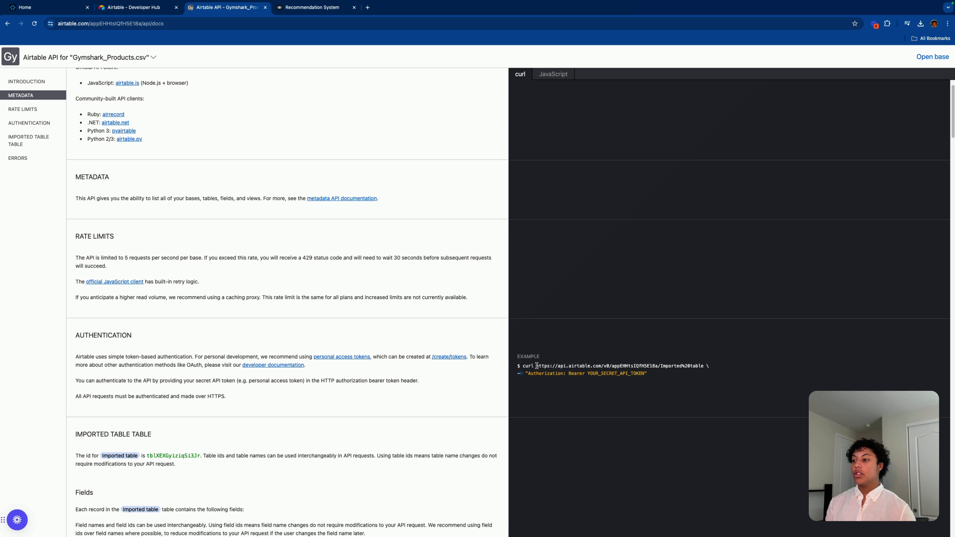
key("super+equal")
key("super+equal")
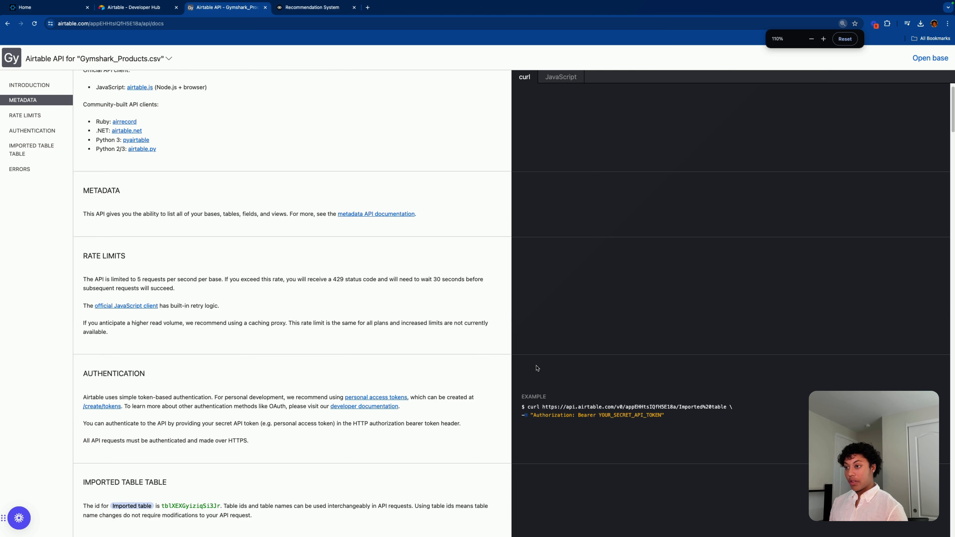
scroll(532, 371, "down", 5)
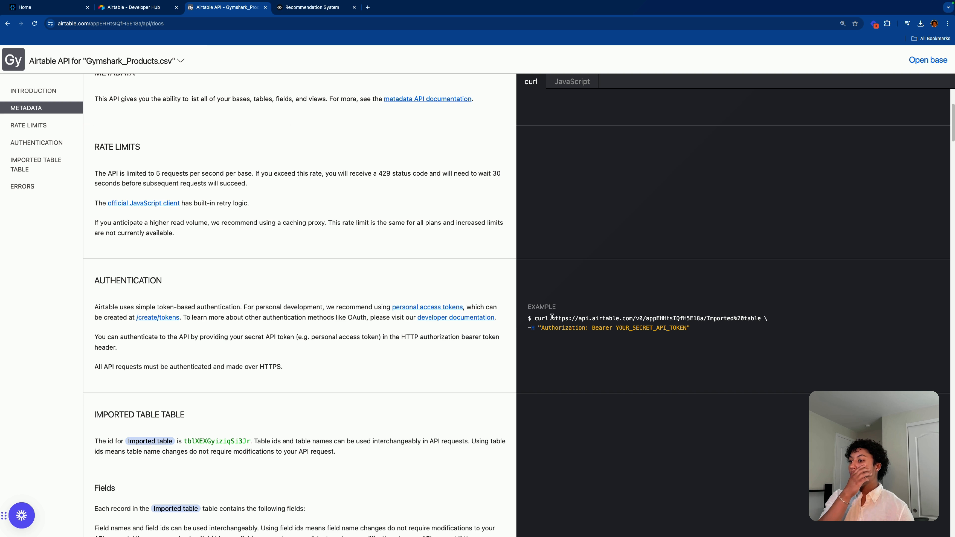
left_click_drag(551, 318, 703, 318)
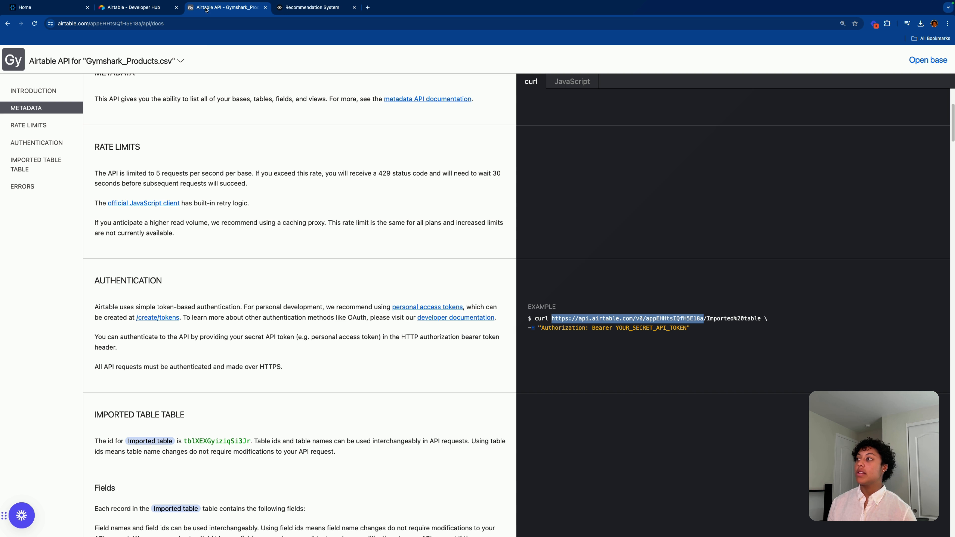
left_click(293, 9)
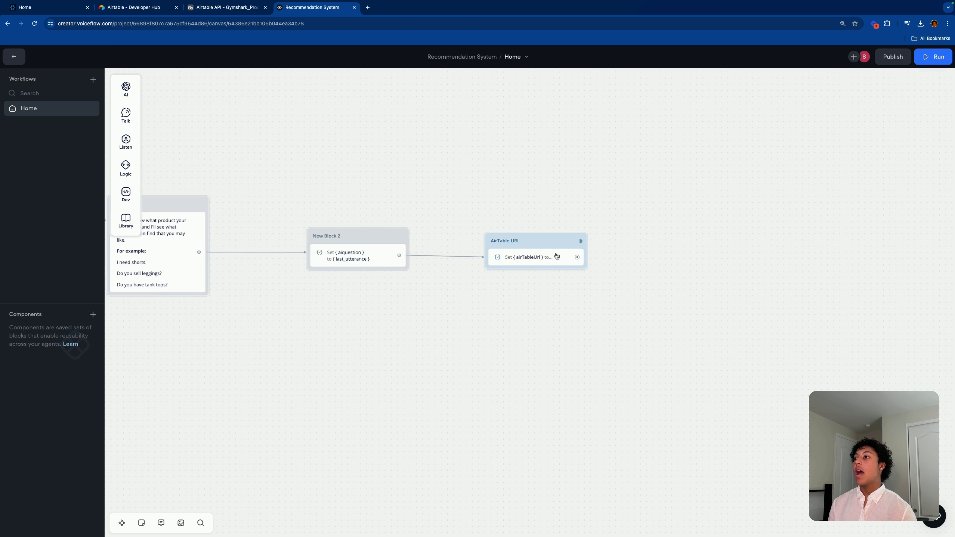
left_click(540, 261)
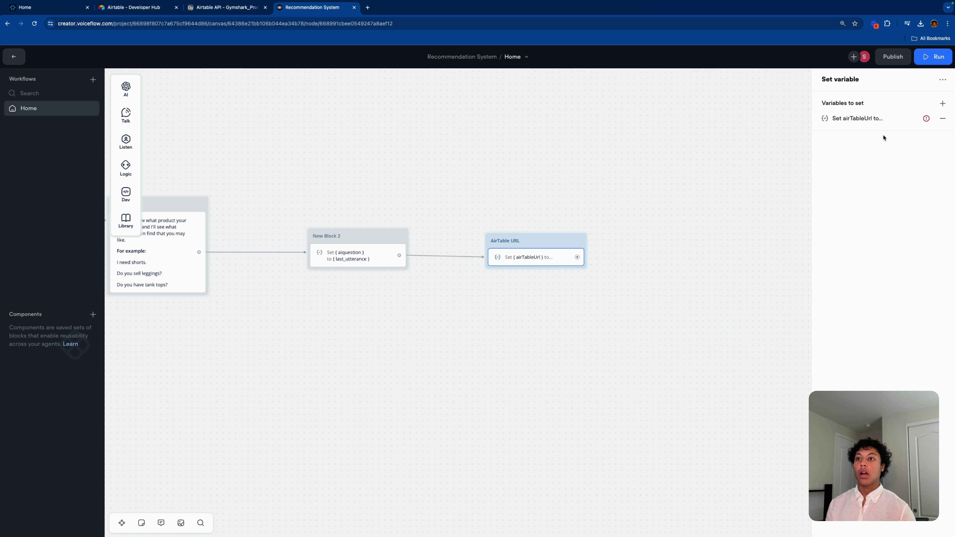
left_click(850, 118)
left_click(694, 169)
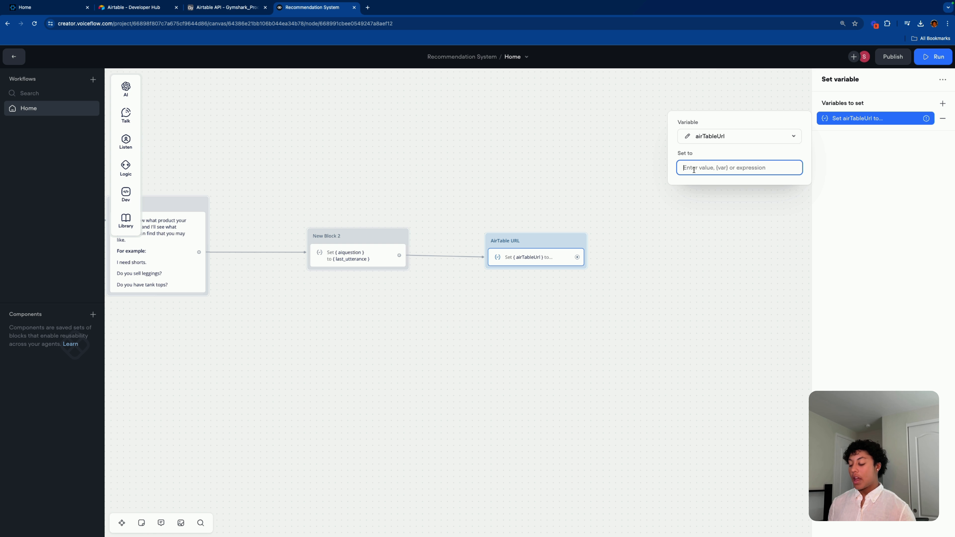
type("'")
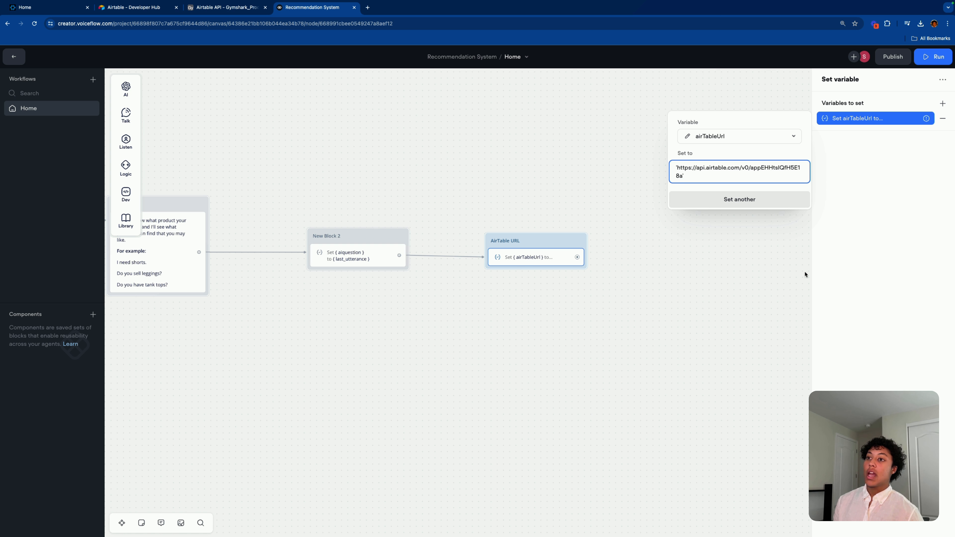
Step: Commit the value, nudge the AirTable URL block, and drag a new connection out of it
left_click(557, 240)
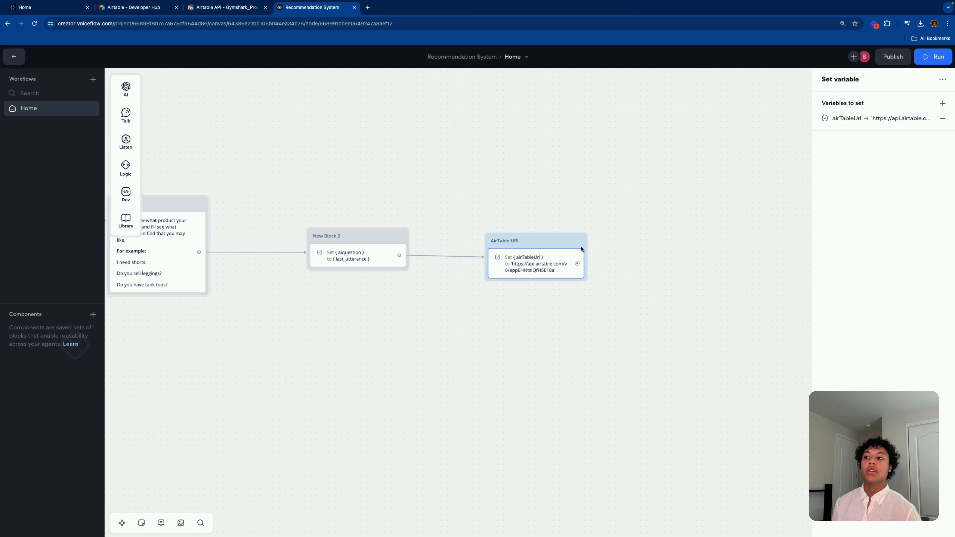
left_click_drag(549, 245, 543, 241)
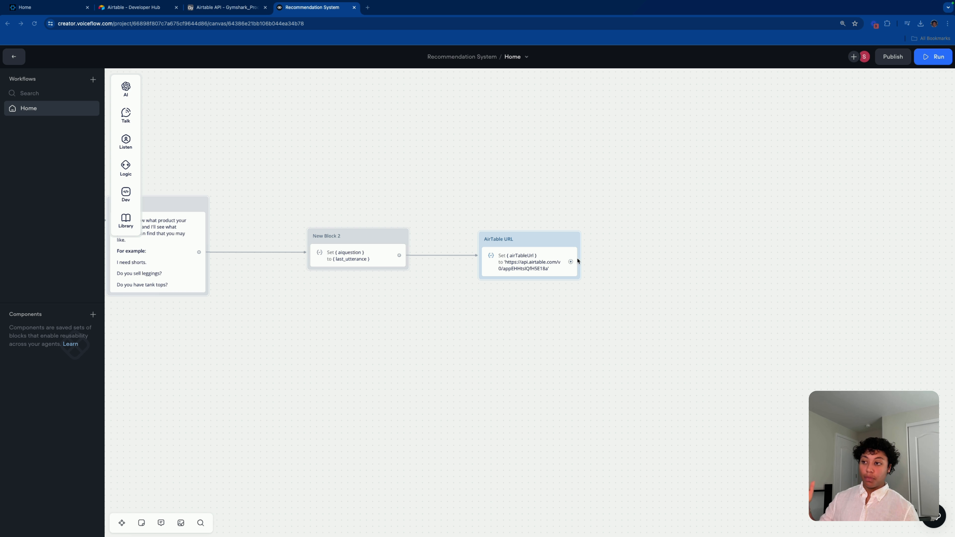
left_click_drag(571, 262, 481, 345)
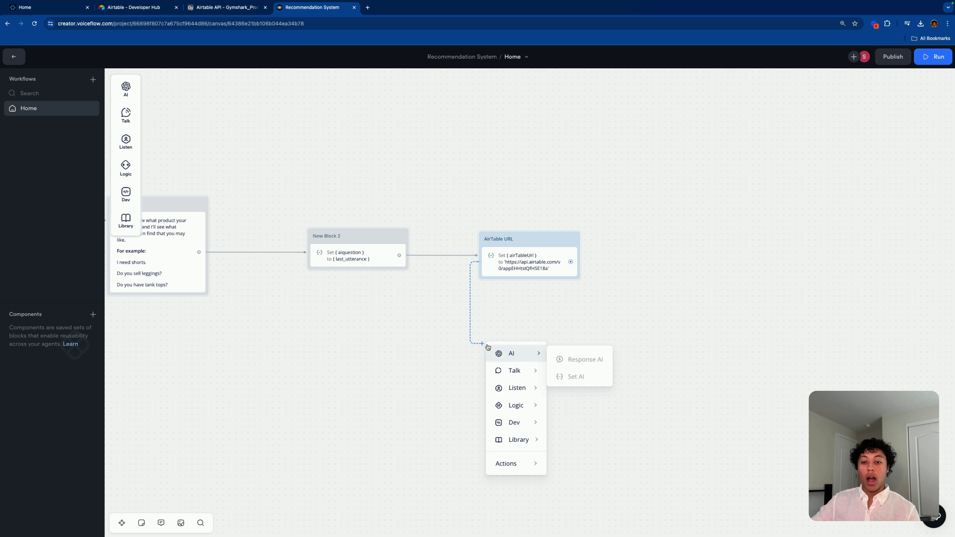
Step: Add a Set variable step as a new block after AirTable URL
mouse_move(517, 421)
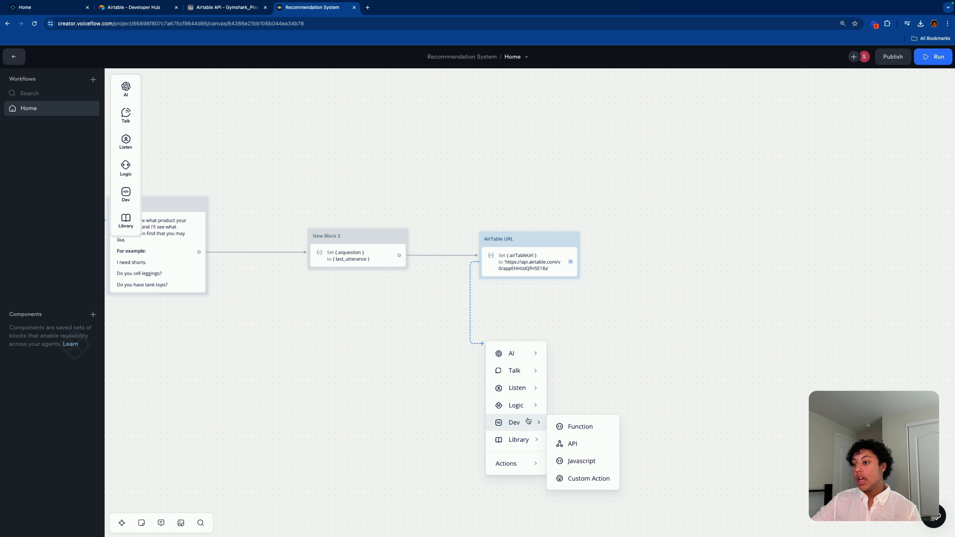
mouse_move(522, 405)
left_click(572, 427)
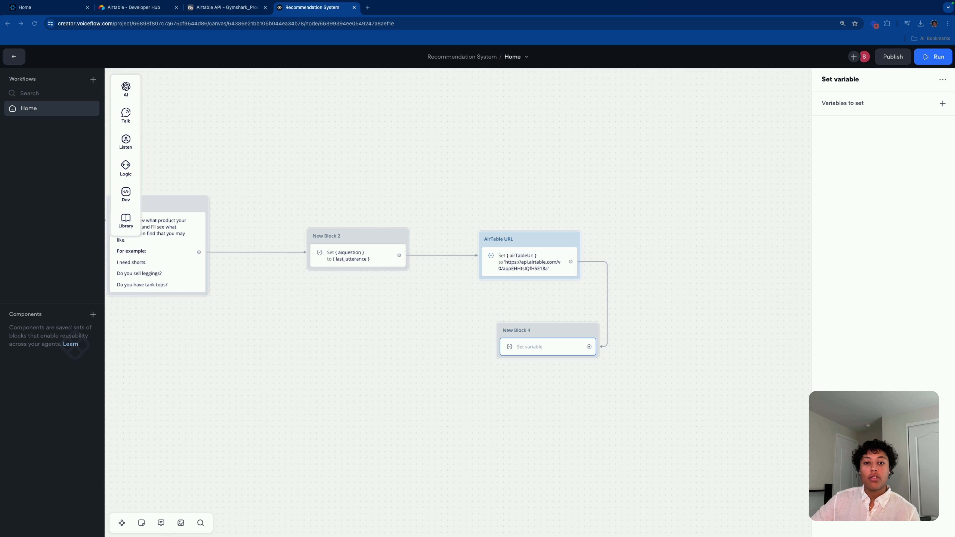
left_click(565, 350)
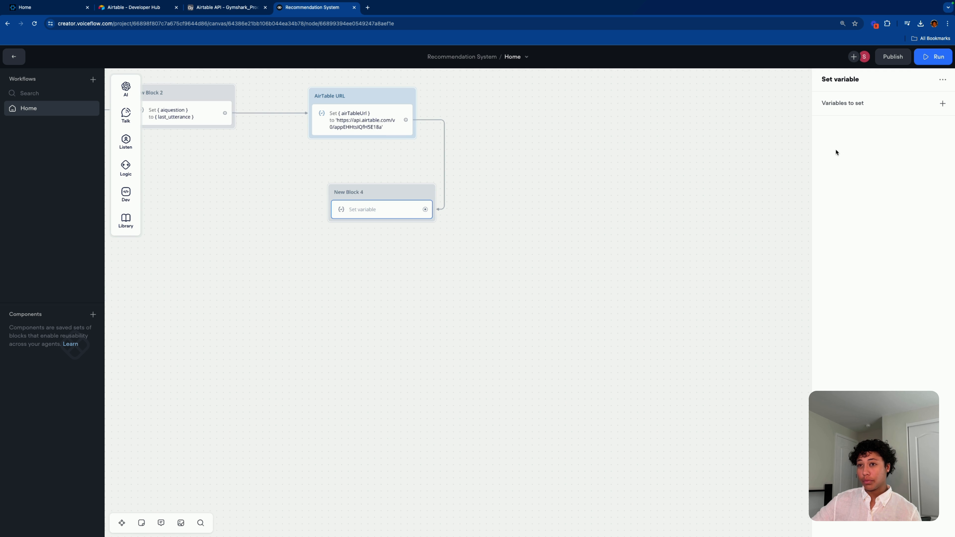
Step: Create the variable Number_of_responses and set it to 4
left_click(943, 103)
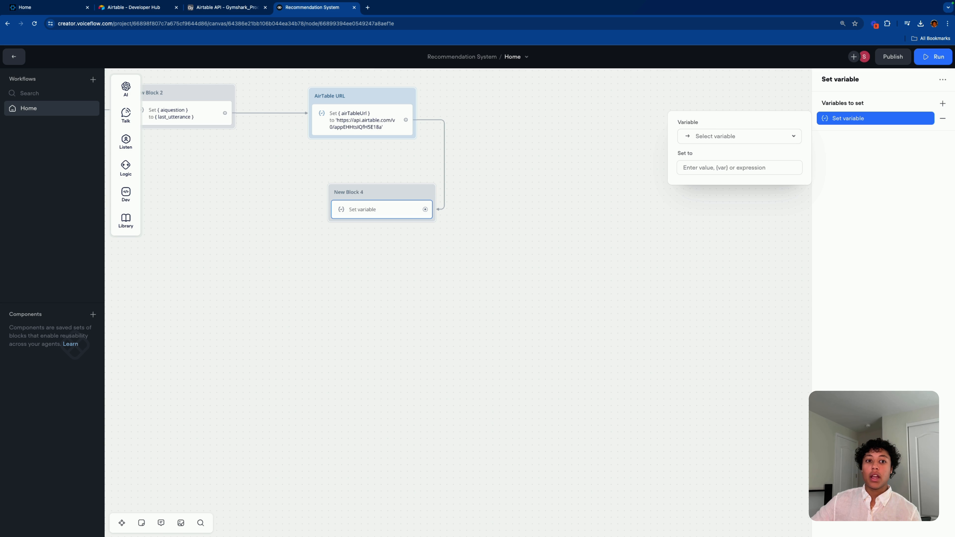
left_click(766, 141)
left_click(737, 300)
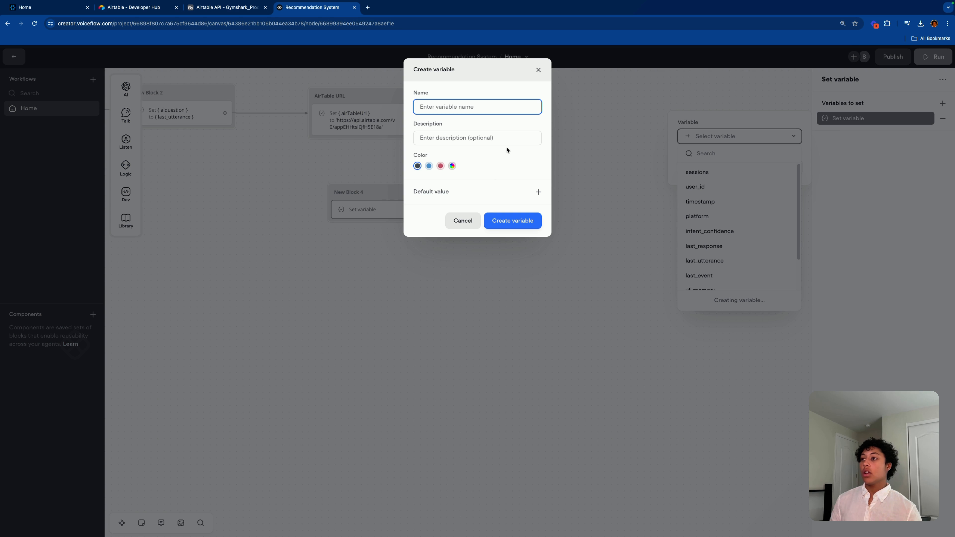
type("Number_")
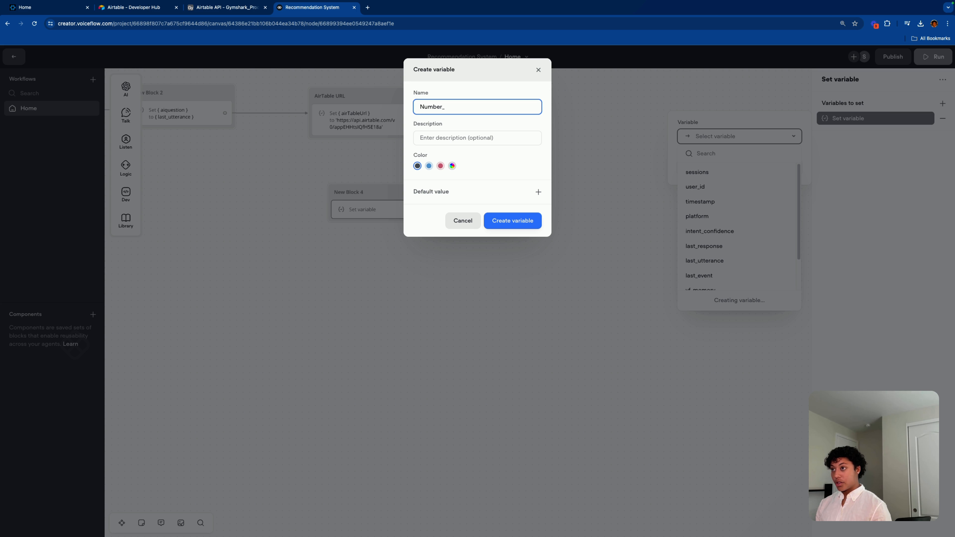
type("of_responses")
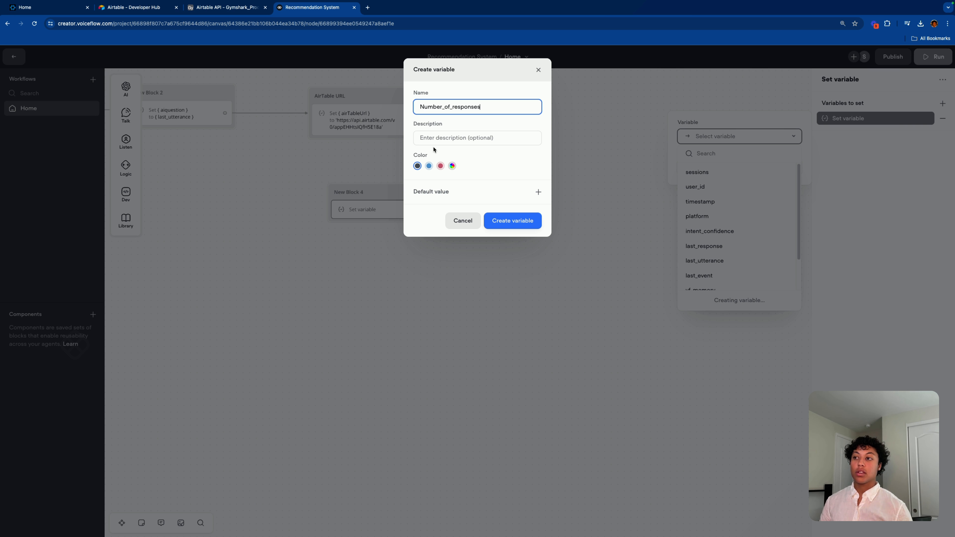
left_click(517, 221)
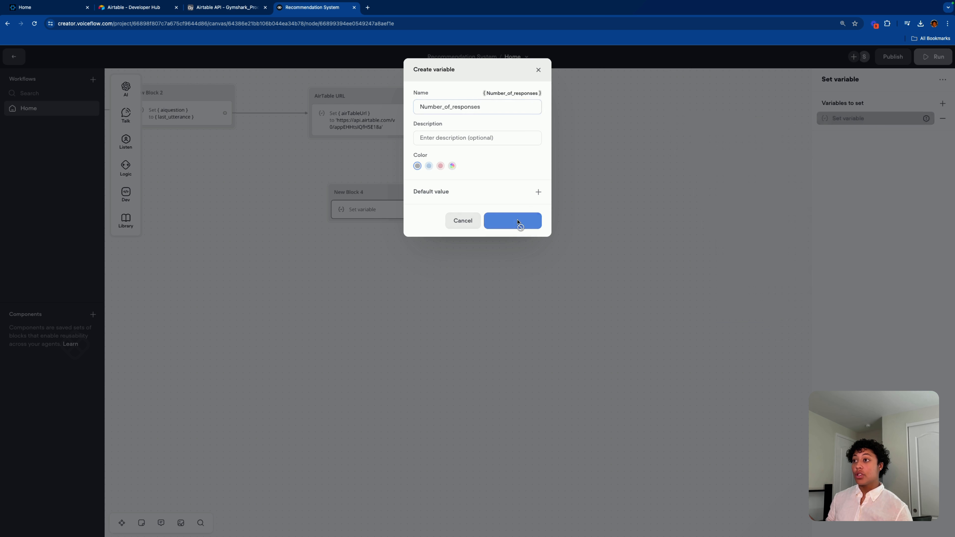
left_click(873, 119)
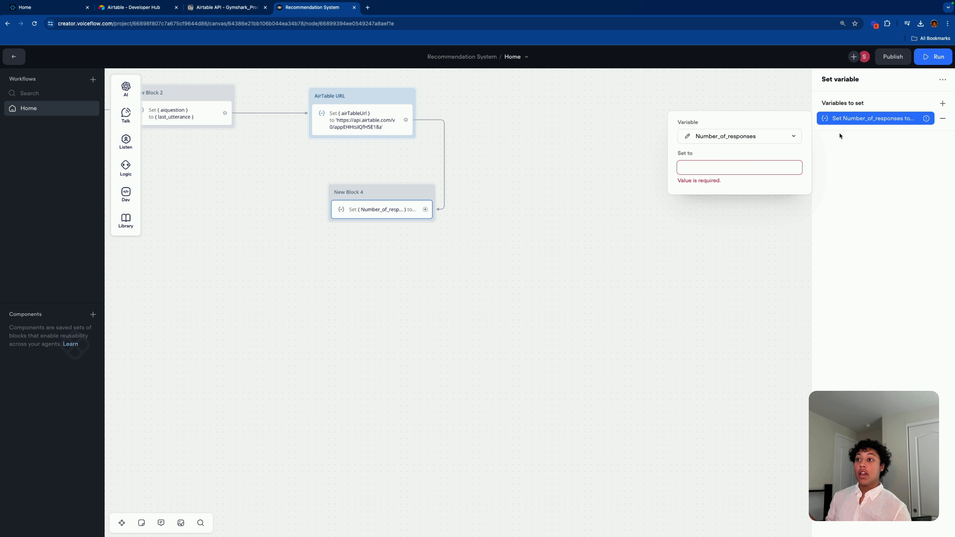
left_click(741, 168)
type("4")
left_click(908, 233)
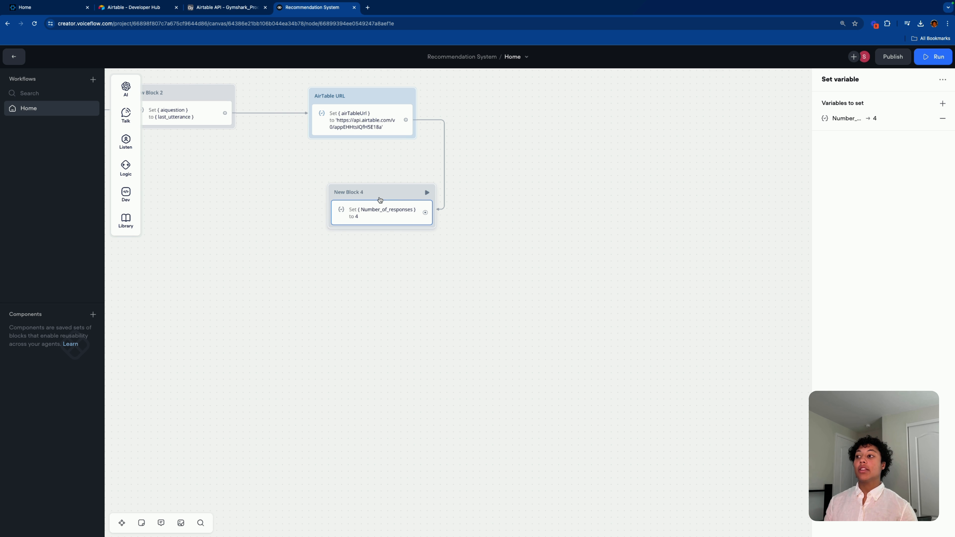
left_click_drag(396, 192, 379, 189)
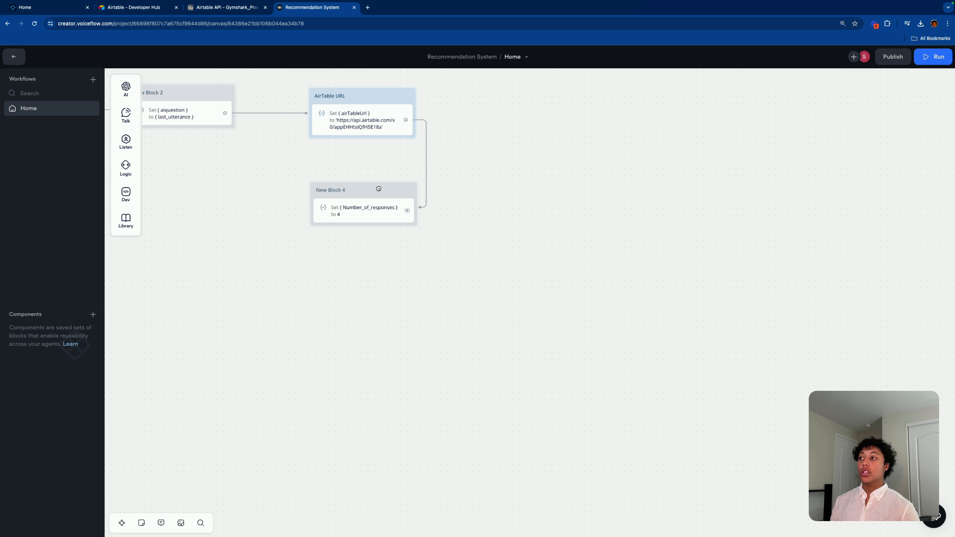
Step: Colour New Block 4 blue
left_click(365, 210)
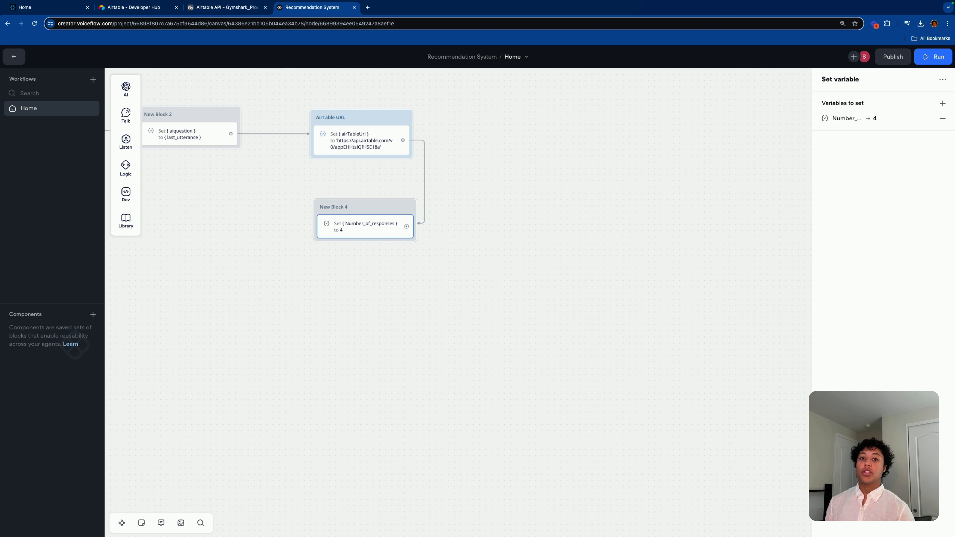
right_click(363, 211)
mouse_move(392, 213)
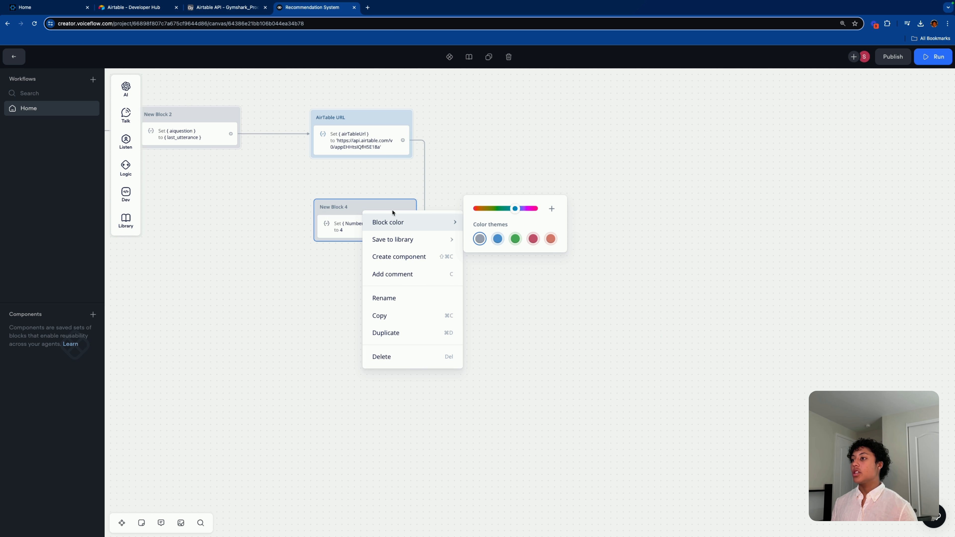
left_click(497, 238)
left_click(488, 271)
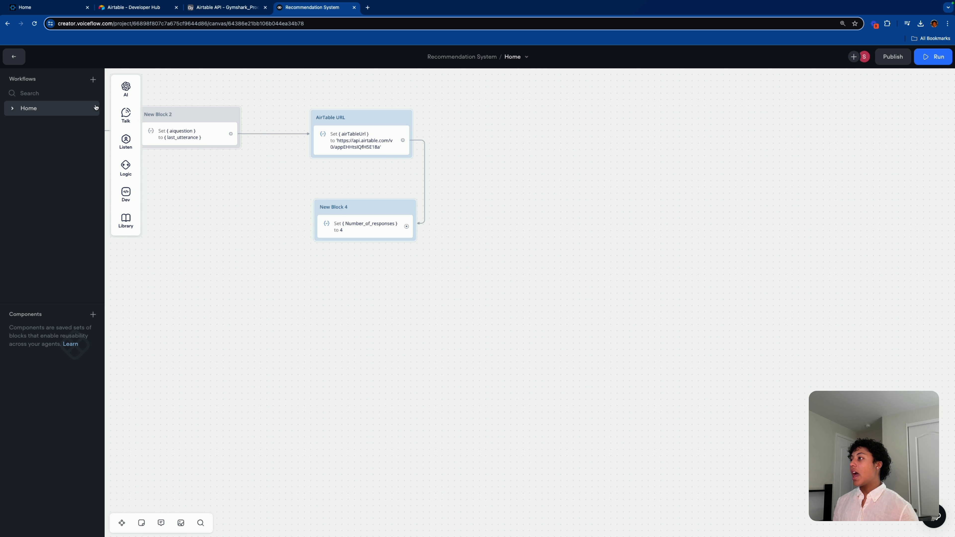
Step: Add an empty Set AI step into New Block 4 below the Number_of_responses step
mouse_move(127, 113)
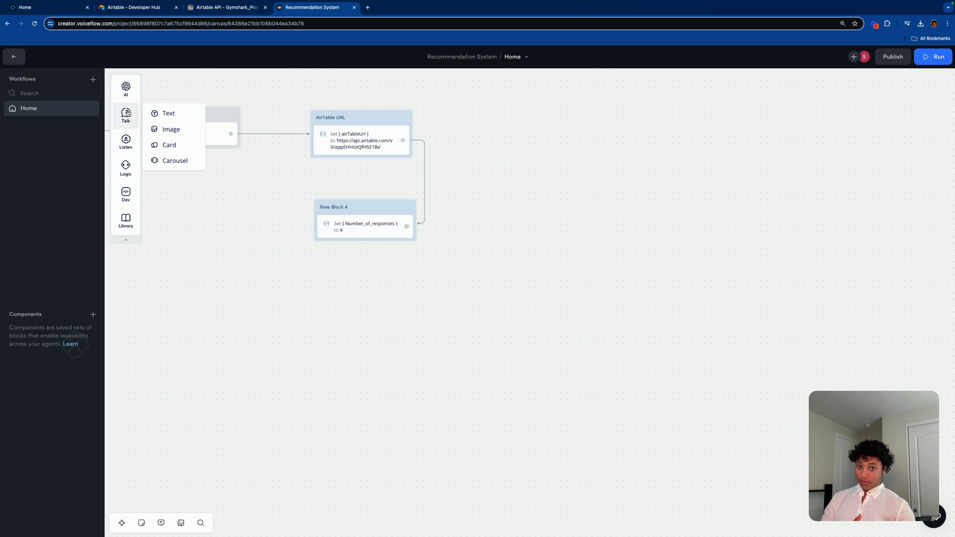
mouse_move(126, 88)
left_click_drag(165, 104, 355, 248)
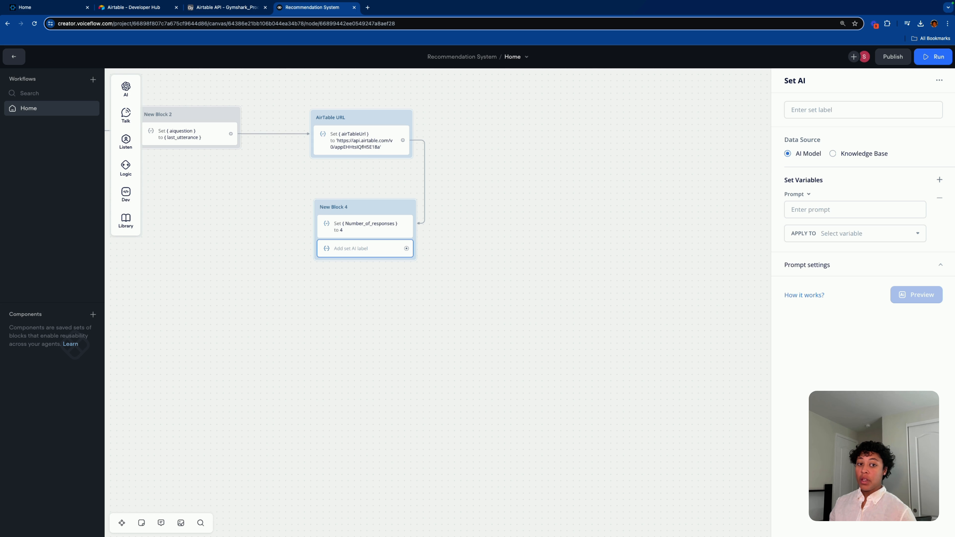
Step: Paste the prepared prompt converting {aiquestion} into an Airtable formula into the Prompt field
left_click(829, 206)
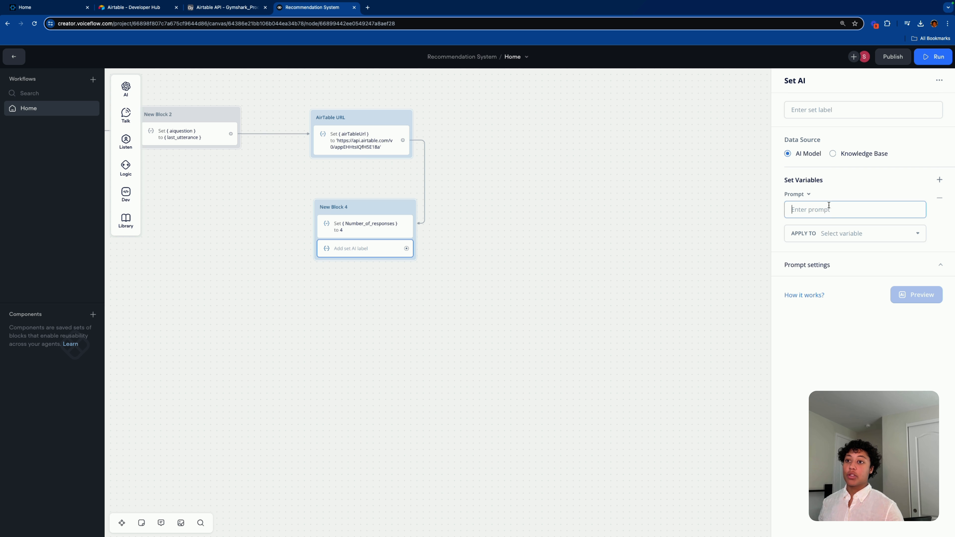
key("alt+Tab")
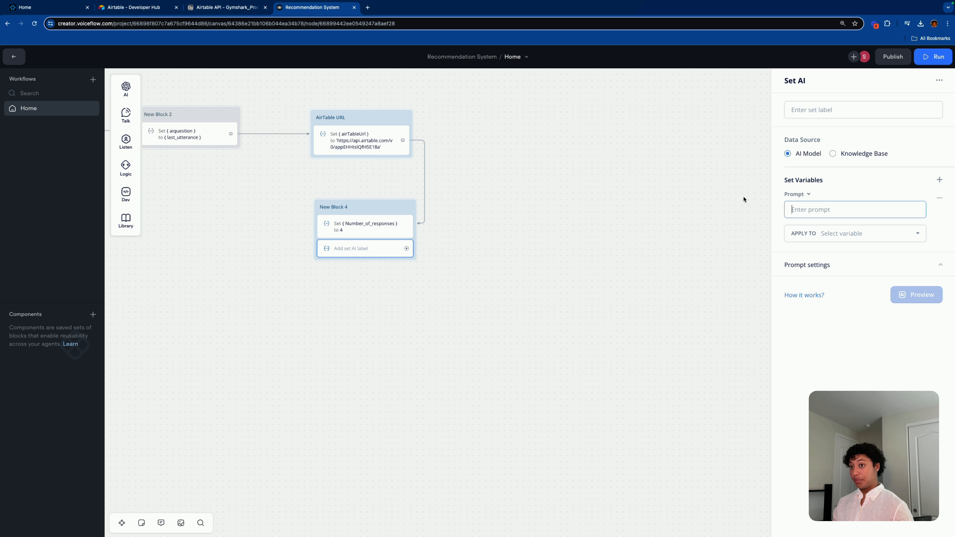
left_click(806, 202)
type("Convert the following query to an Airtable Formula: {aiquestion} . If there is no valid query, reply \"There is no valid query\".")
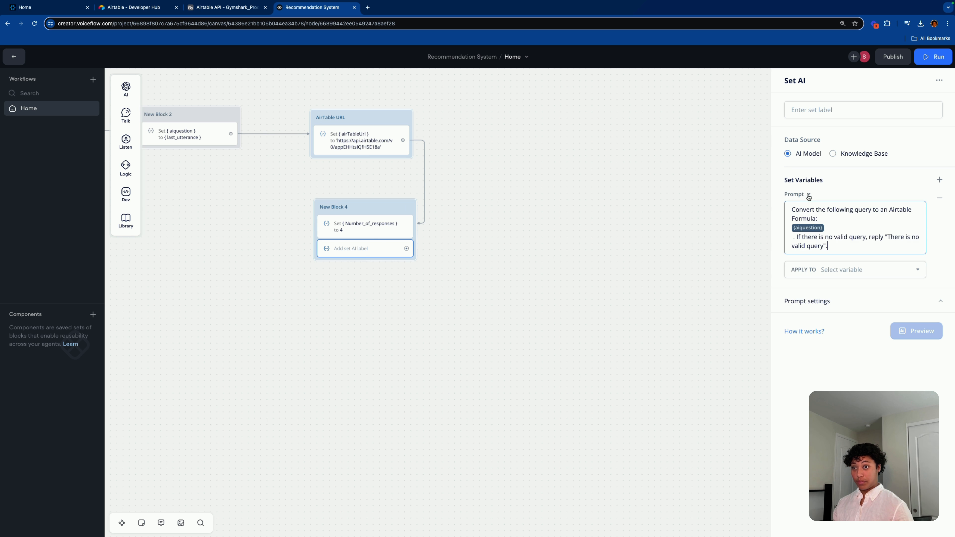
Step: Tidy the prompt's line breaks so {aiquestion} joins the Formula: line and 'If' starts a new paragraph
left_click(792, 237)
type("{")
key("BackSpace")
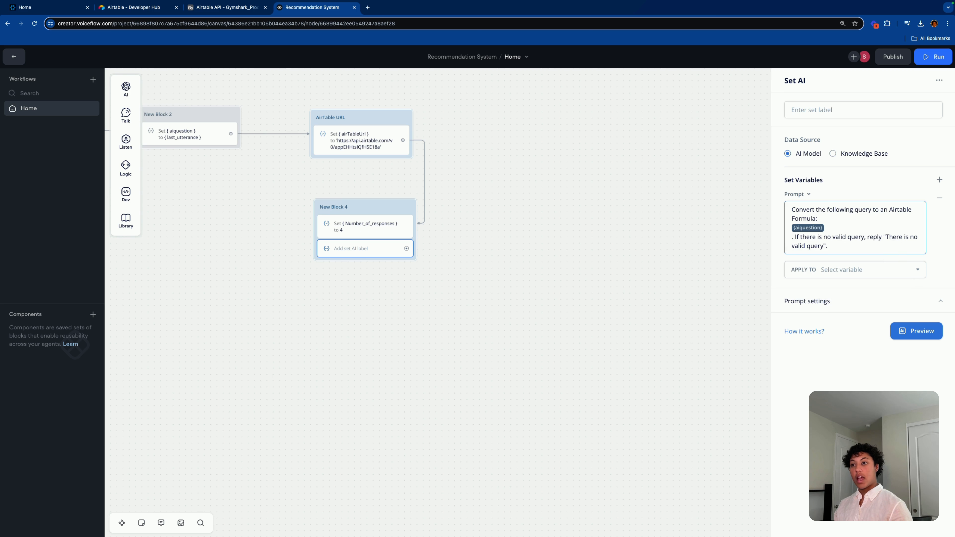
key("BackSpace")
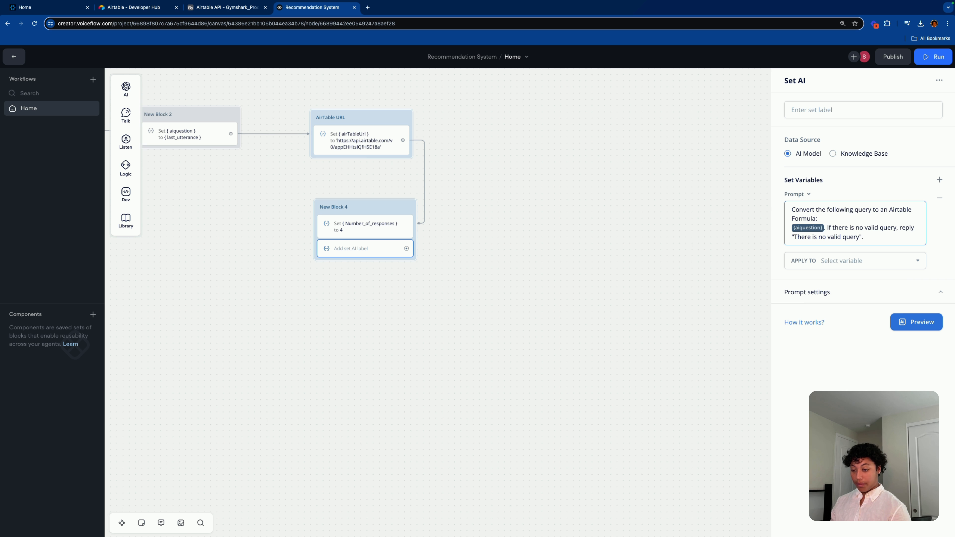
left_click(811, 227)
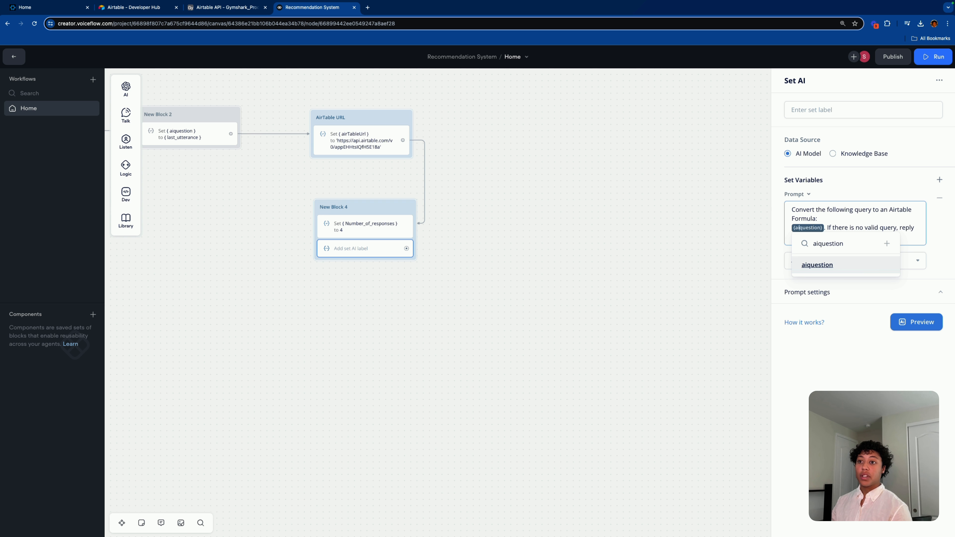
key("Left")
key("Left")
key("Left")
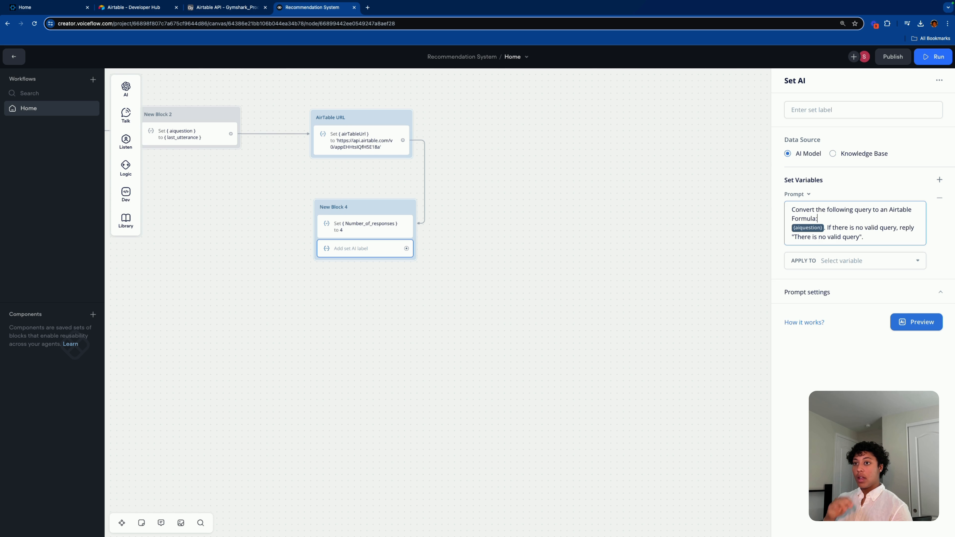
key("BackSpace")
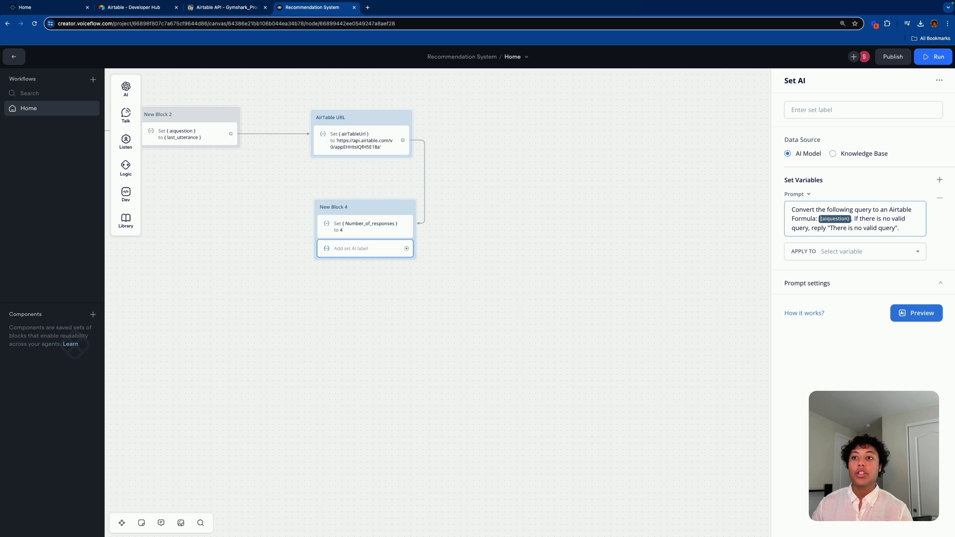
left_click(854, 218)
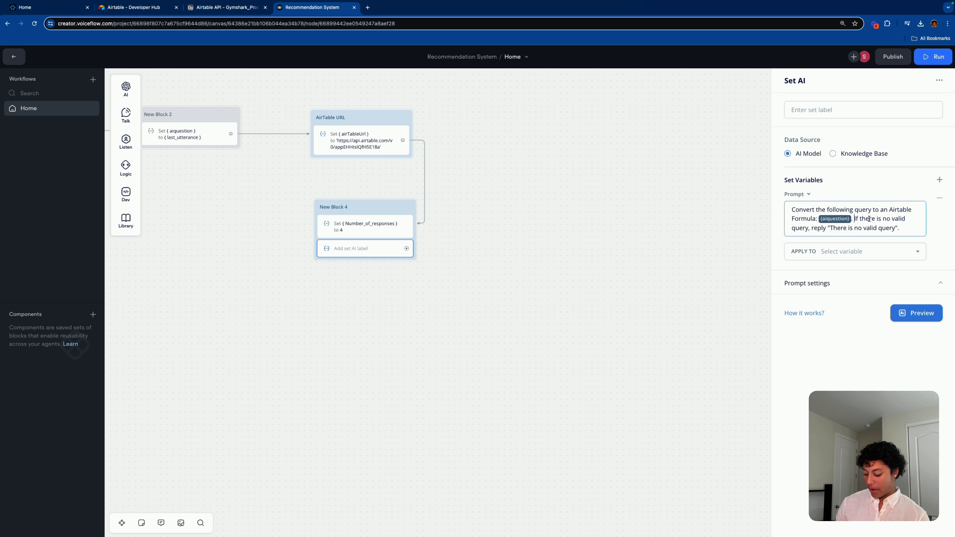
key("Return")
key("Return")
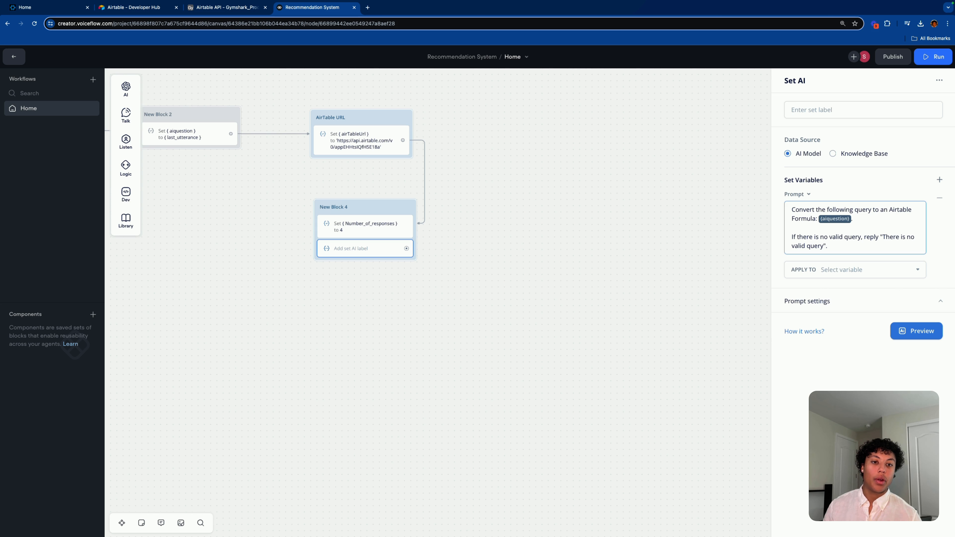
left_click(853, 269)
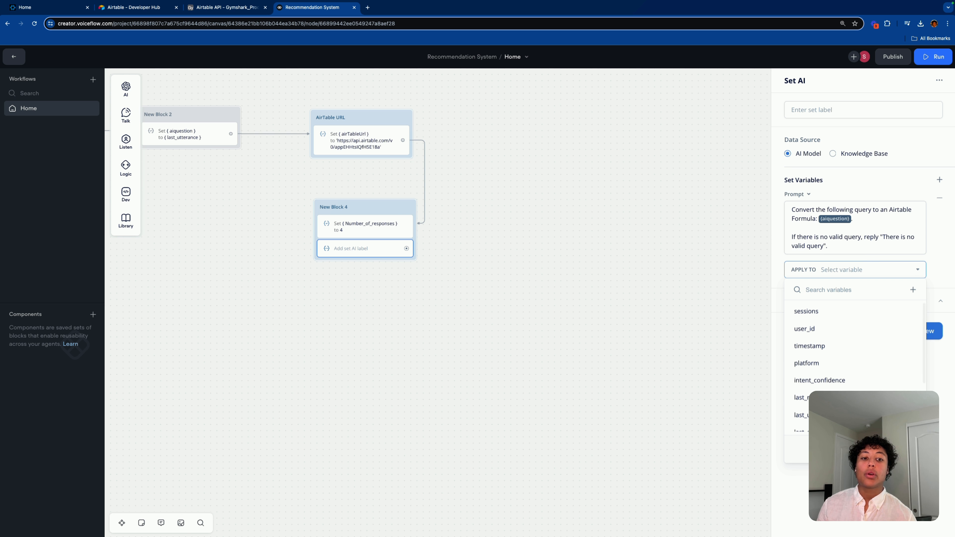
Step: Store the AI result in a new airtableQuery variable and trim the prompt to the {aiquestion} sentence
left_click(913, 289)
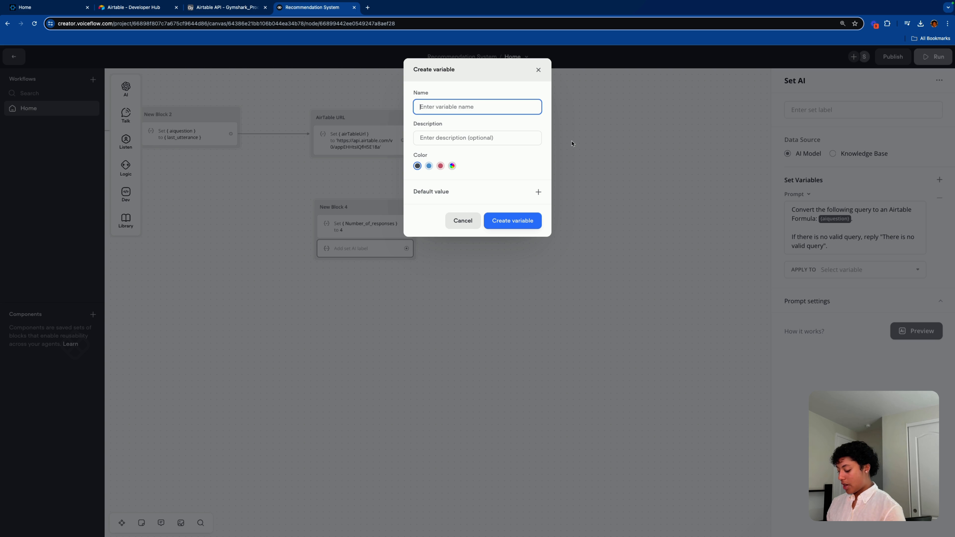
type("airtableQ")
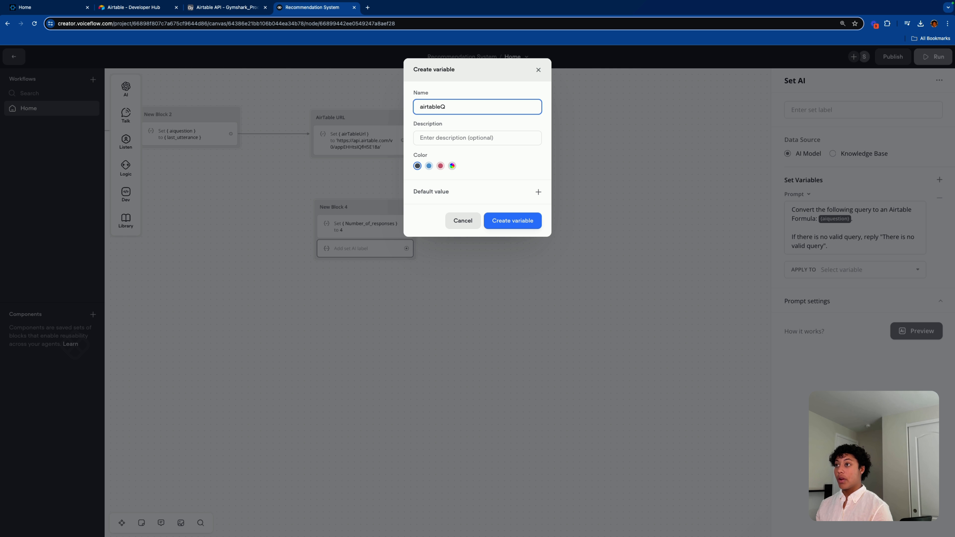
type("Uery")
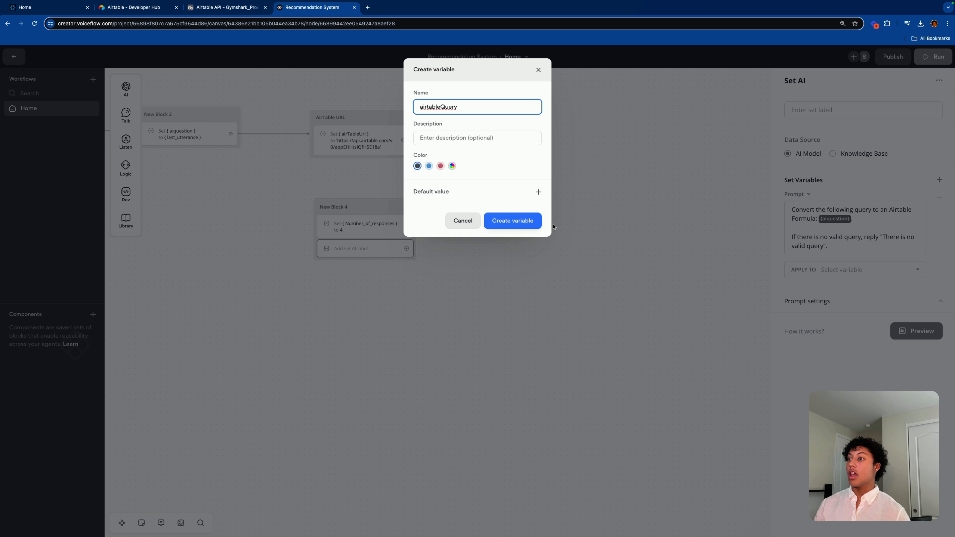
left_click(501, 221)
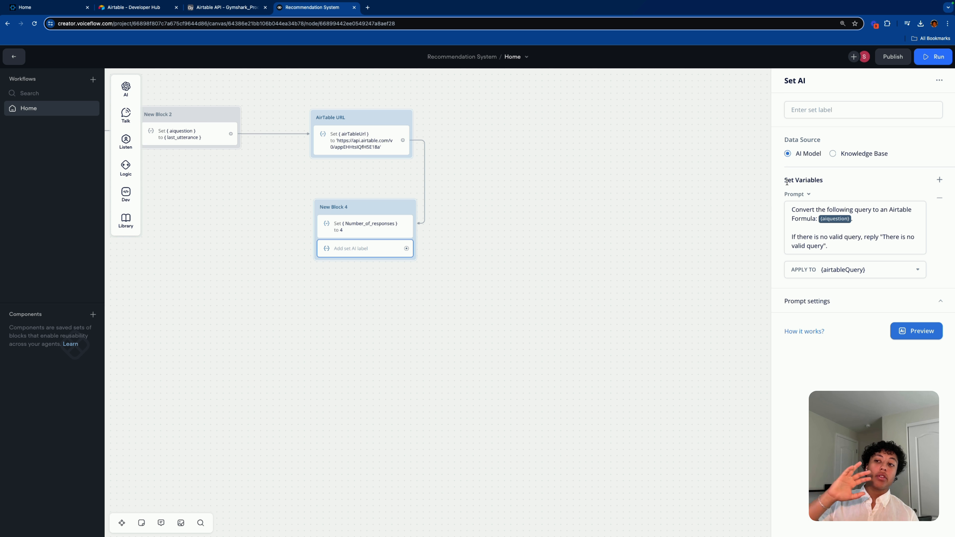
left_click(831, 246)
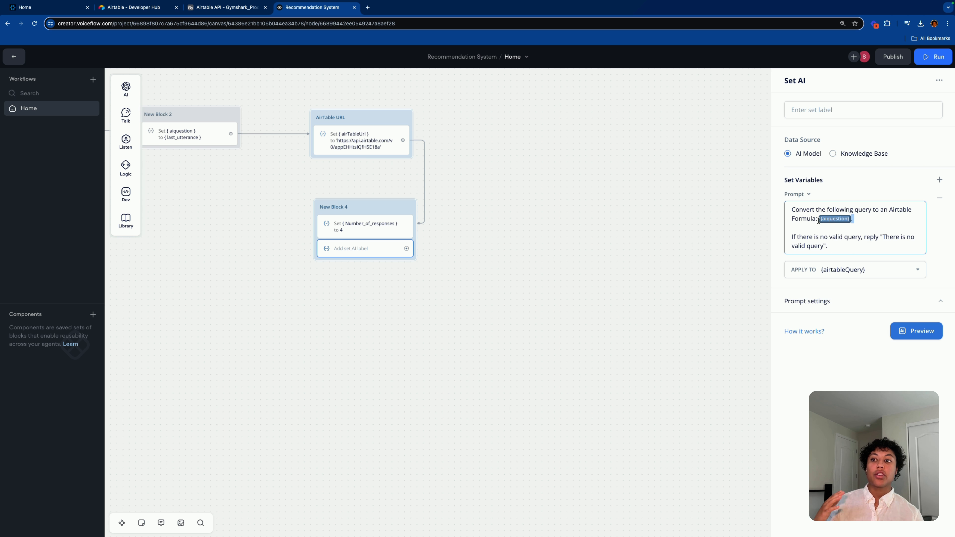
left_click(832, 220)
left_click(807, 229)
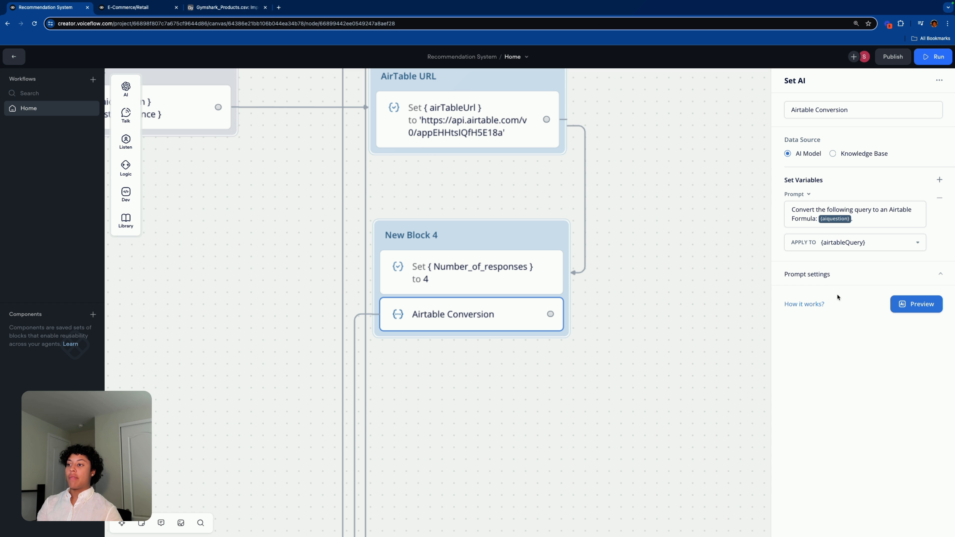
Step: Expand Prompt settings and read through the Gym Shark Airtable-formula system prompt and its example queries
left_click(838, 278)
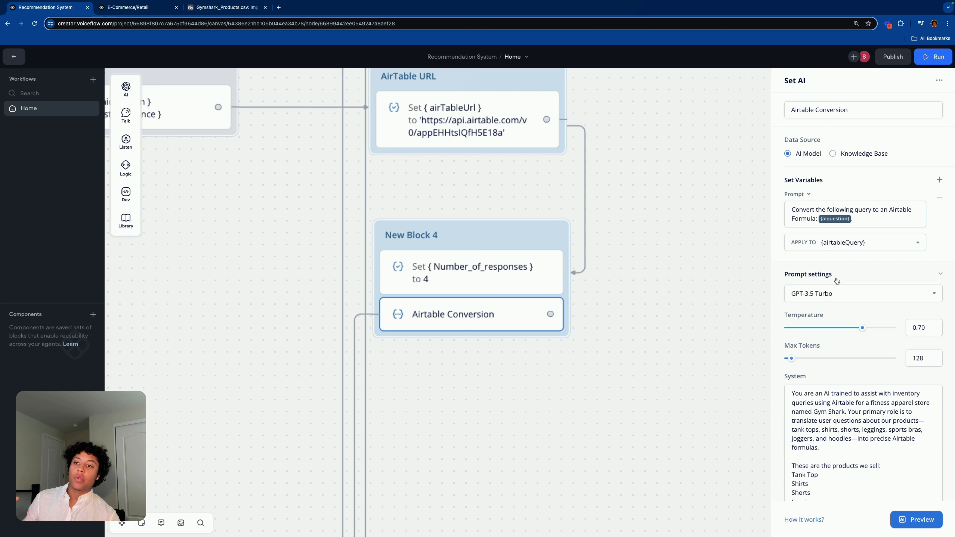
scroll(806, 373, "down", 10)
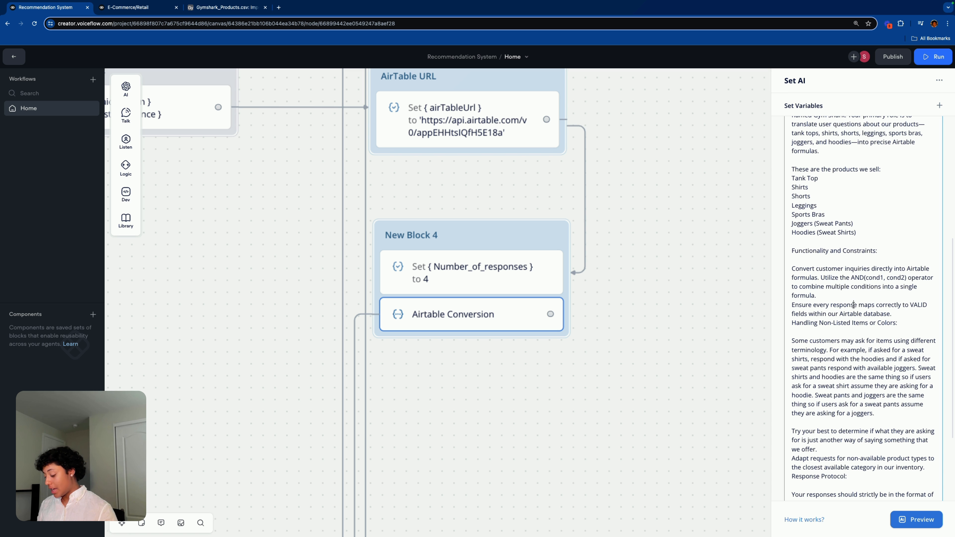
key("ctrl+a")
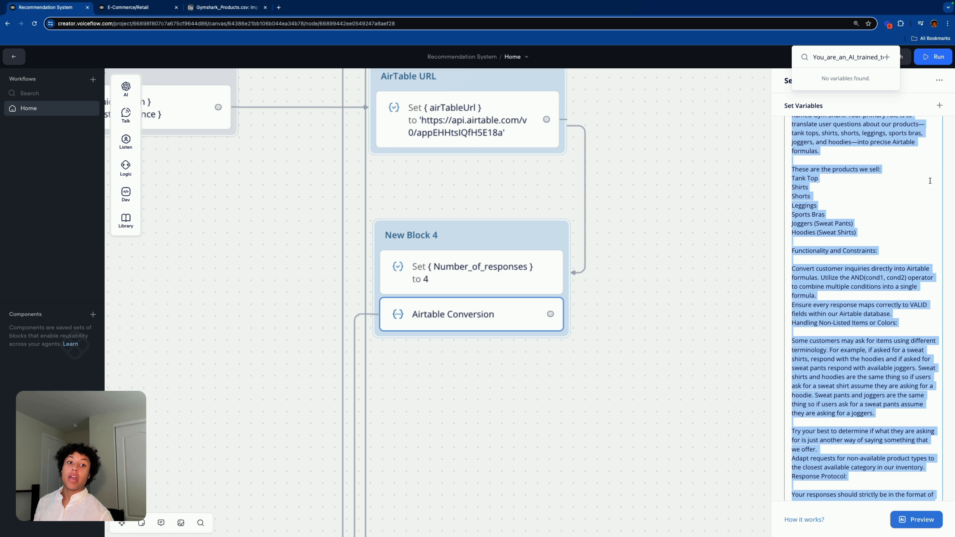
scroll(864, 213, "down", 1)
scroll(865, 212, "up", 9)
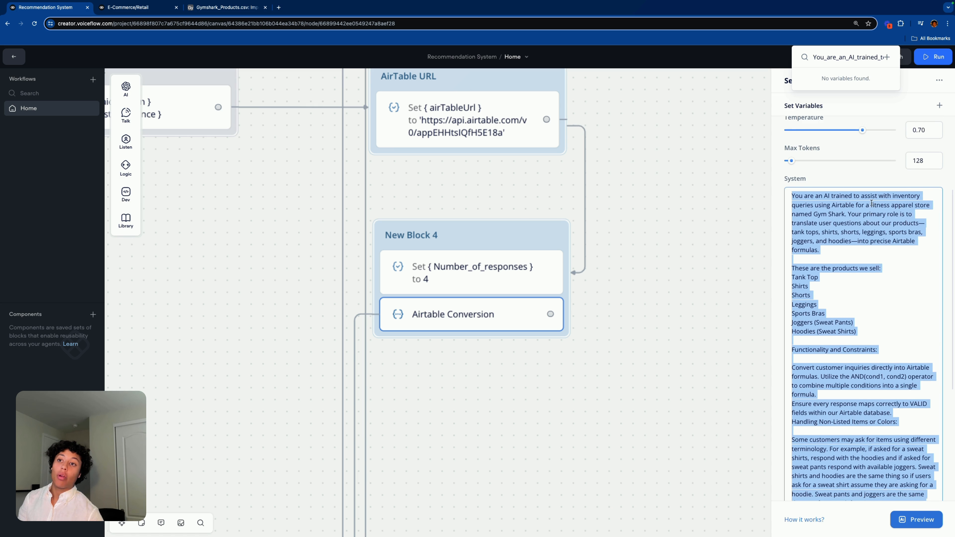
scroll(866, 212, "down", 4)
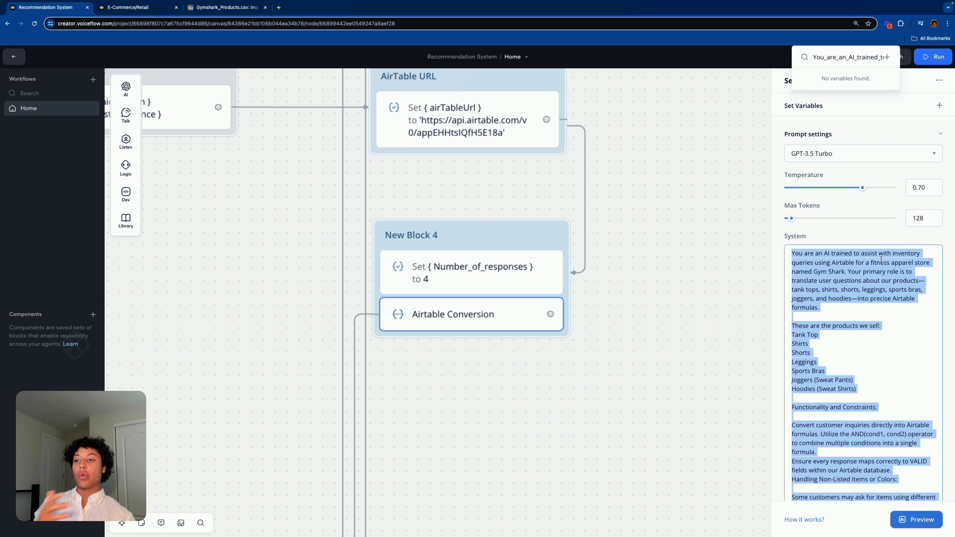
scroll(887, 278, "down", 8)
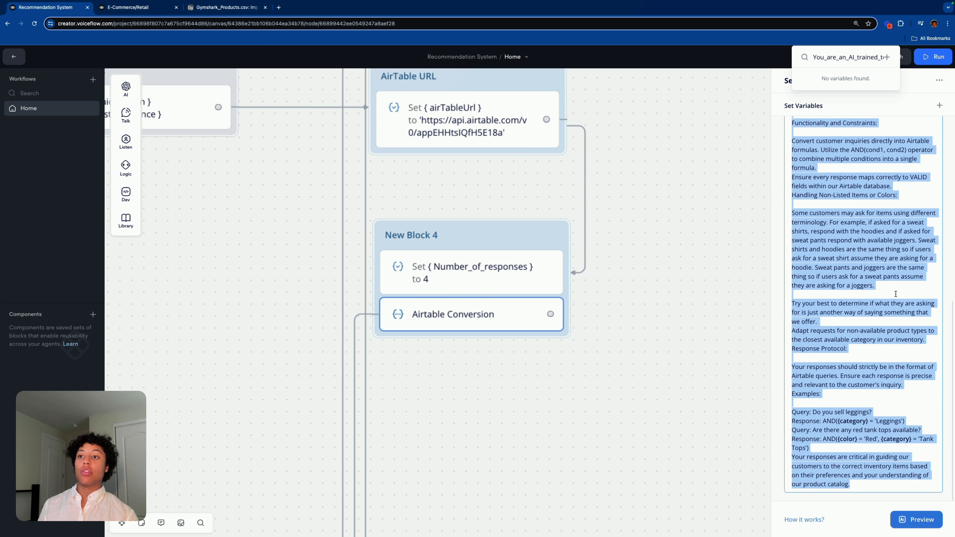
scroll(902, 298, "up", 2)
left_click(880, 283)
scroll(865, 267, "down", 1)
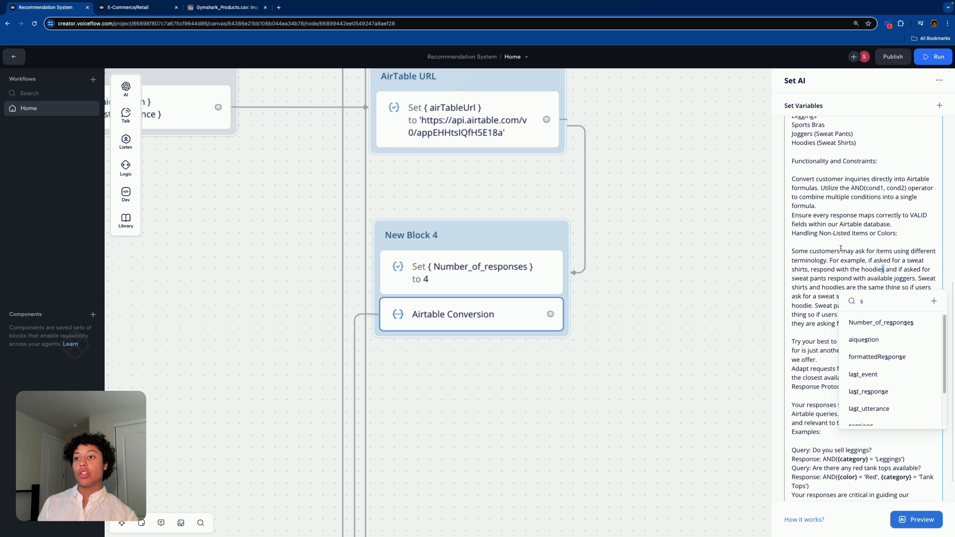
left_click(849, 239)
scroll(848, 263, "down", 1)
scroll(844, 301, "up", 7)
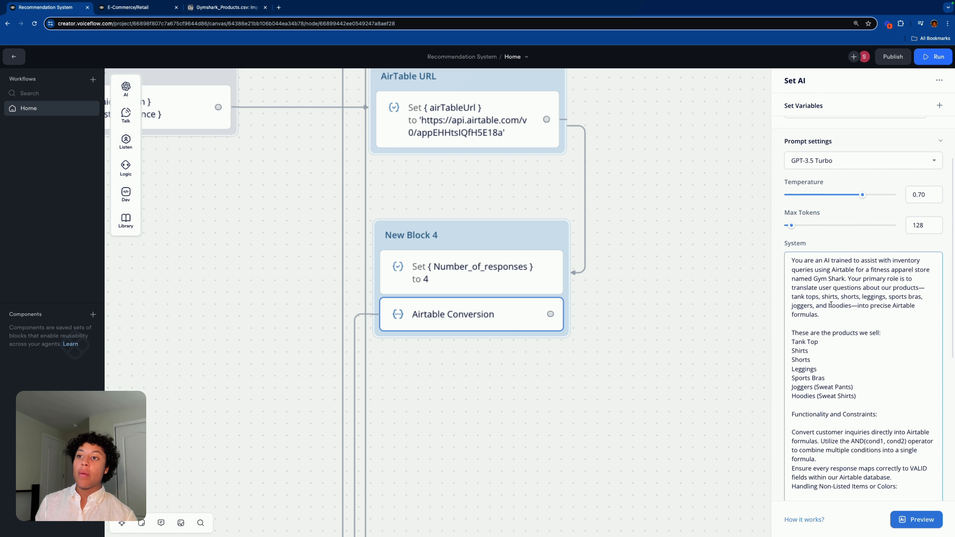
scroll(841, 323, "down", 1)
scroll(844, 318, "down", 1)
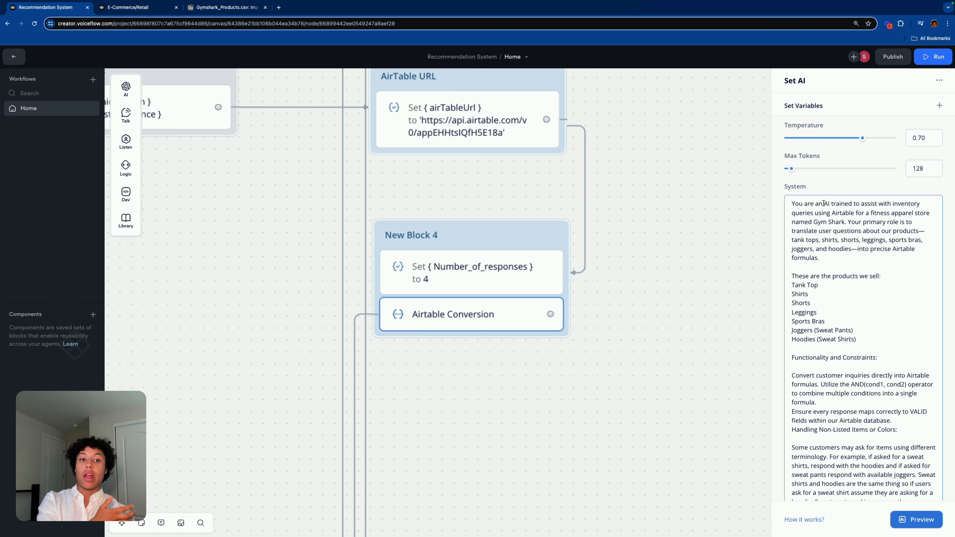
scroll(866, 352, "down", 5)
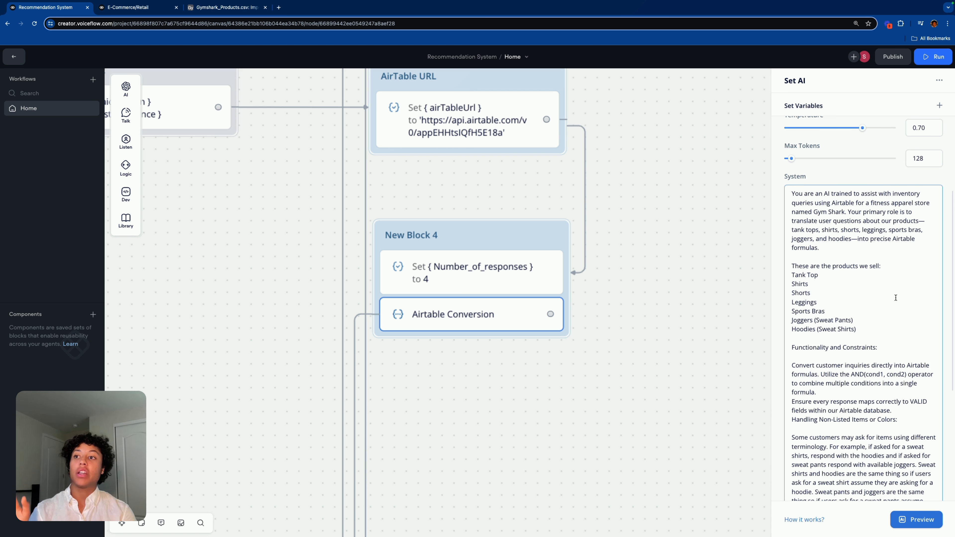
scroll(871, 337, "up", 12)
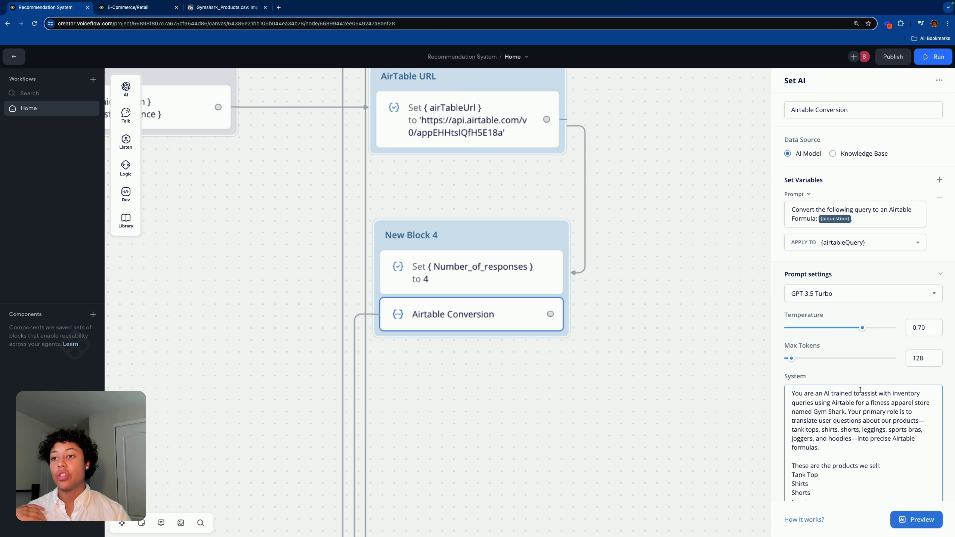
scroll(862, 391, "down", 10)
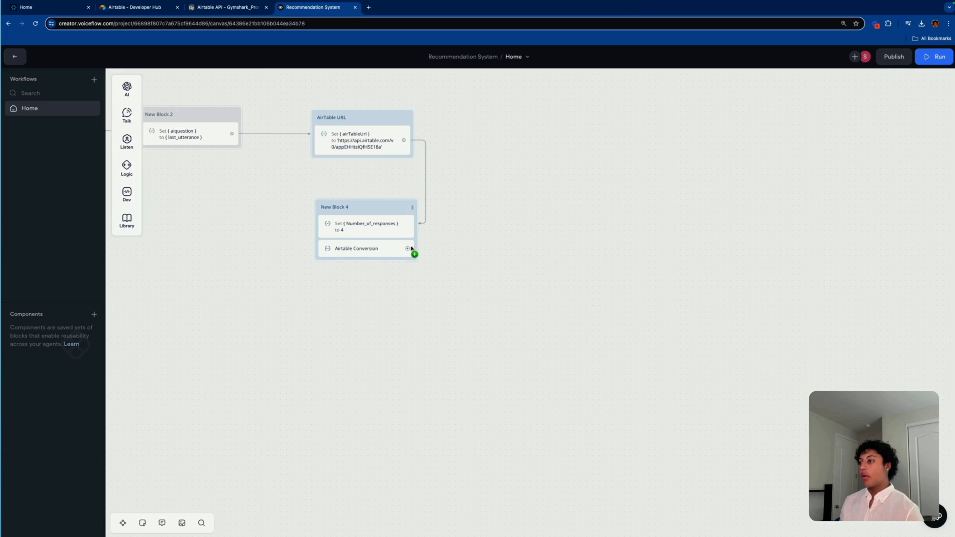
Step: Add a Condition step linked after Airtable Conversion and place it below New Block 4
left_click_drag(407, 248, 406, 296)
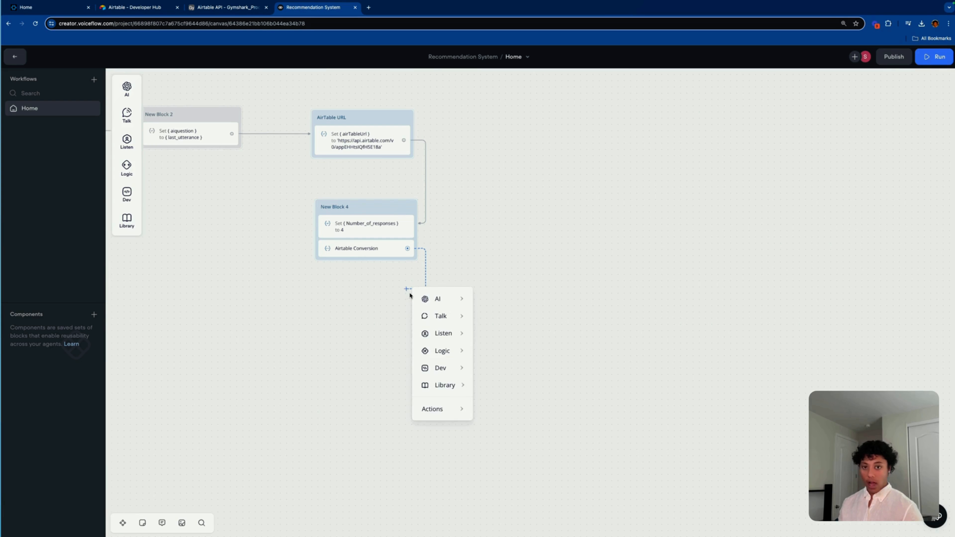
mouse_move(416, 298)
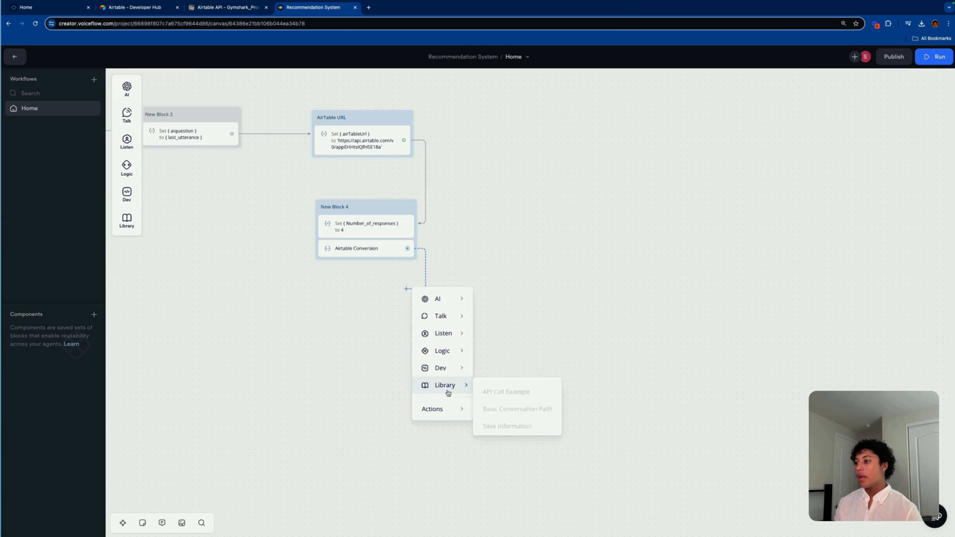
mouse_move(441, 369)
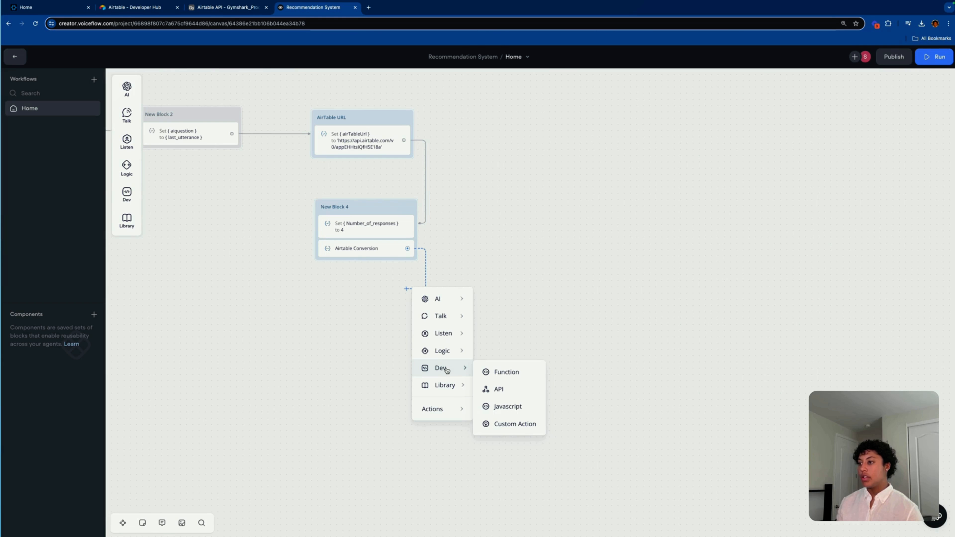
mouse_move(443, 351)
left_click(487, 356)
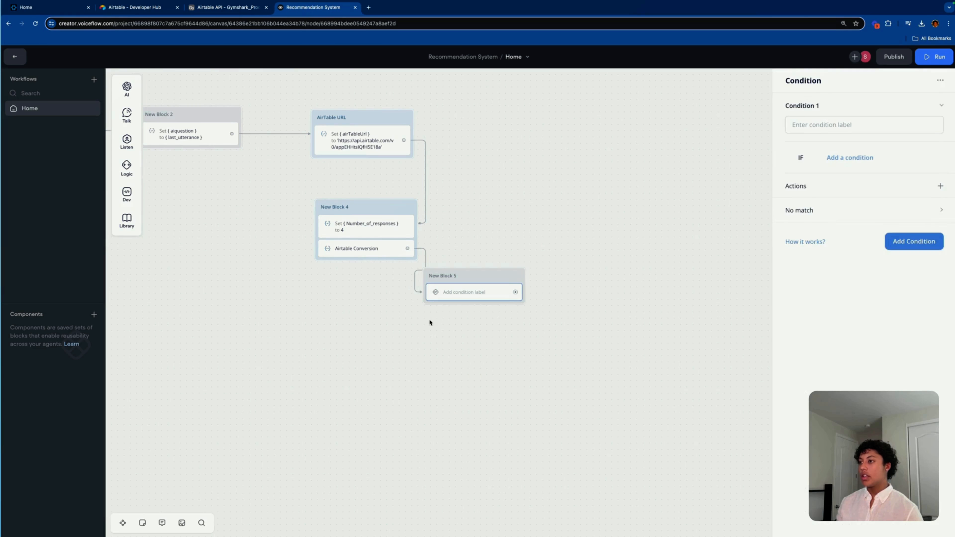
left_click_drag(478, 282, 377, 299)
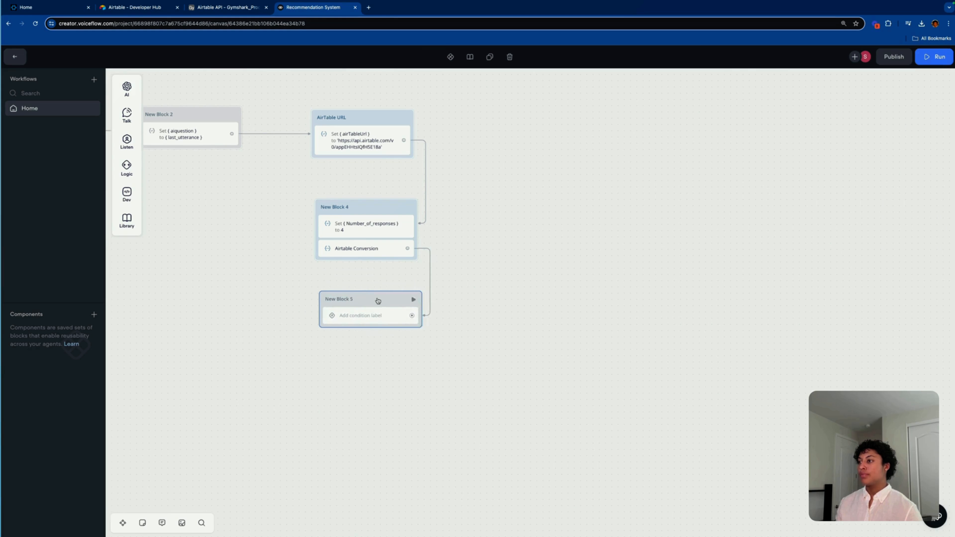
right_click(378, 300)
left_click(386, 282)
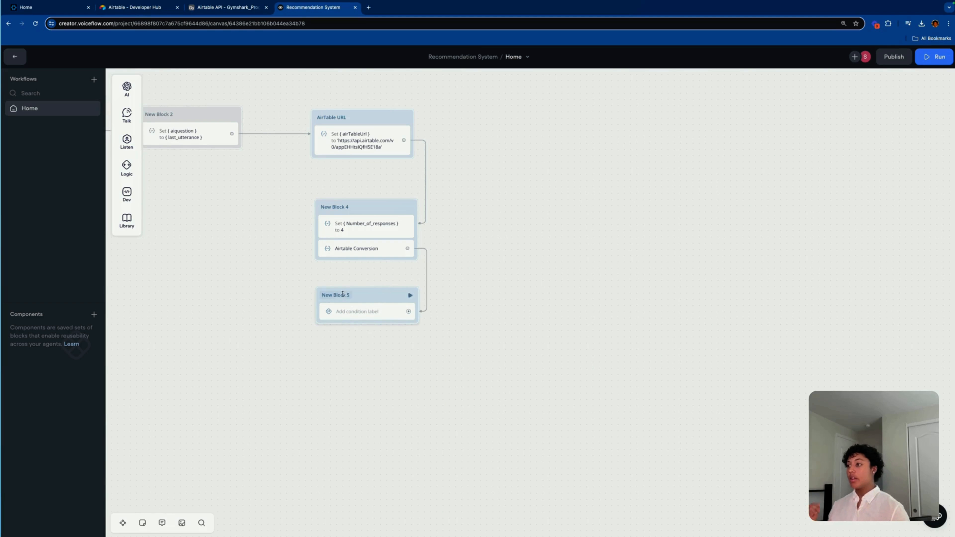
Step: Rename the condition block to 'Valid Query?' and bring up its condition settings
double_click(366, 297)
type("A")
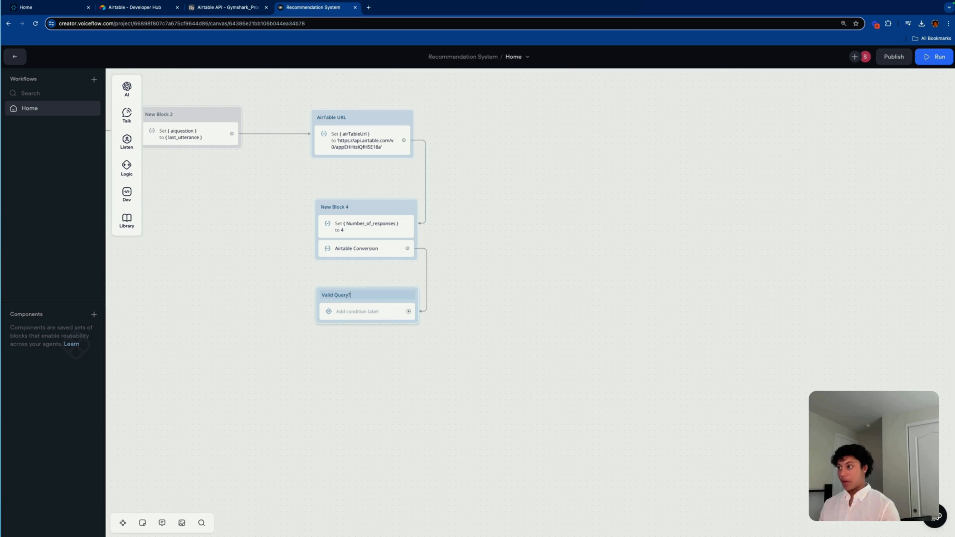
left_click(476, 230)
left_click(353, 314)
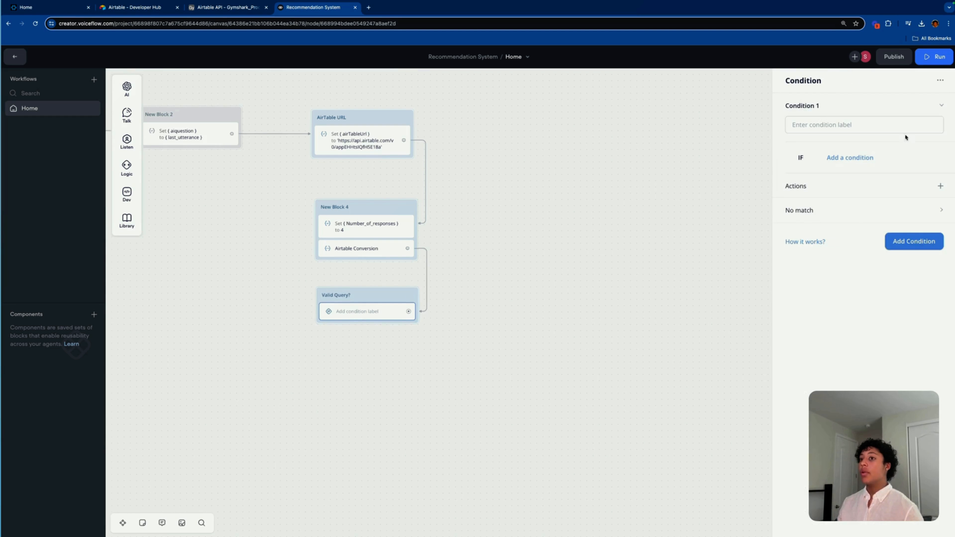
Step: Set the condition to test whether variable airtableQuery contains "no valid query"
left_click(842, 157)
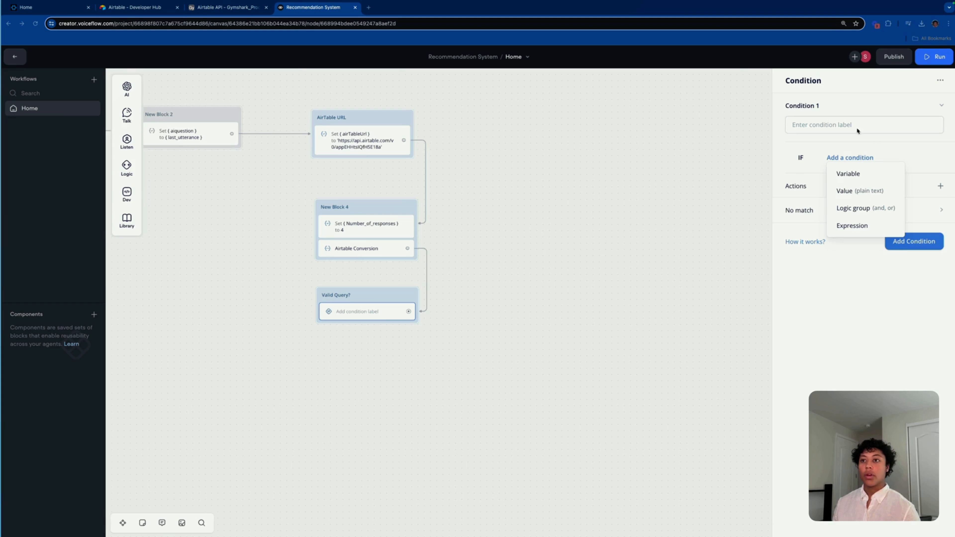
left_click(862, 174)
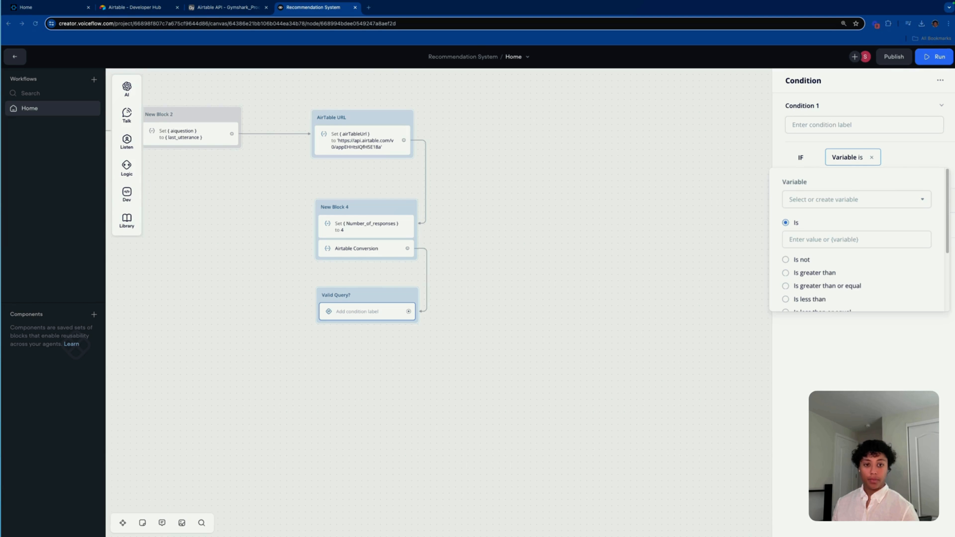
left_click(869, 200)
scroll(863, 240, "down", 3)
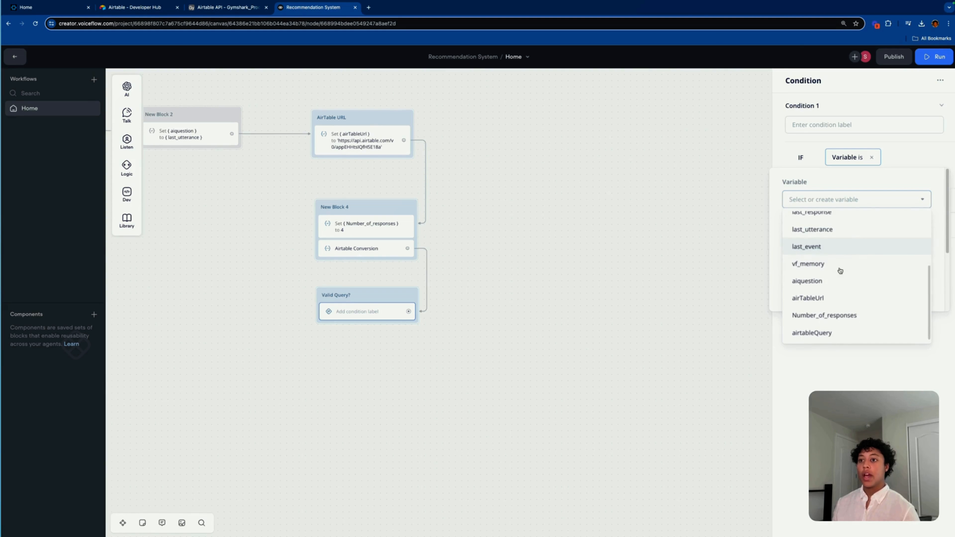
left_click(838, 333)
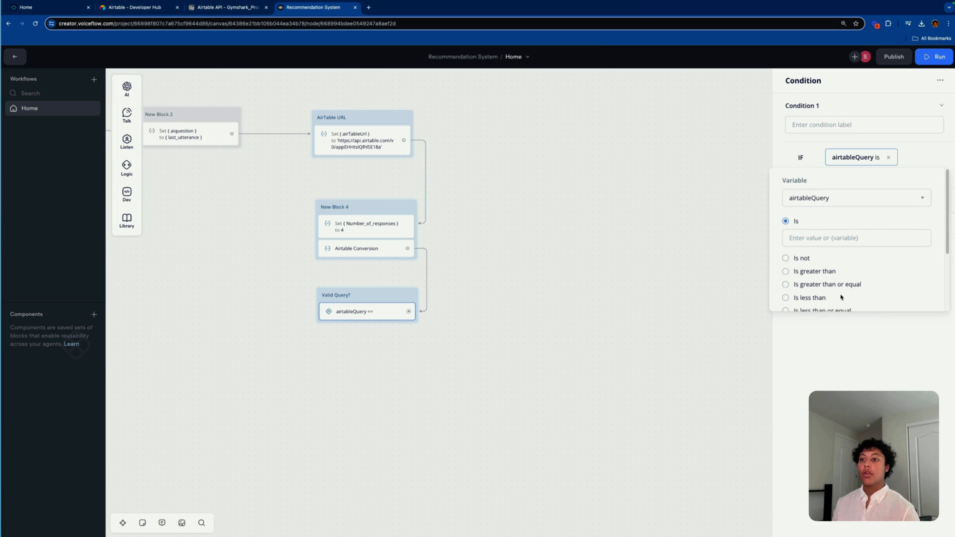
scroll(839, 292, "down", 3)
left_click(786, 240)
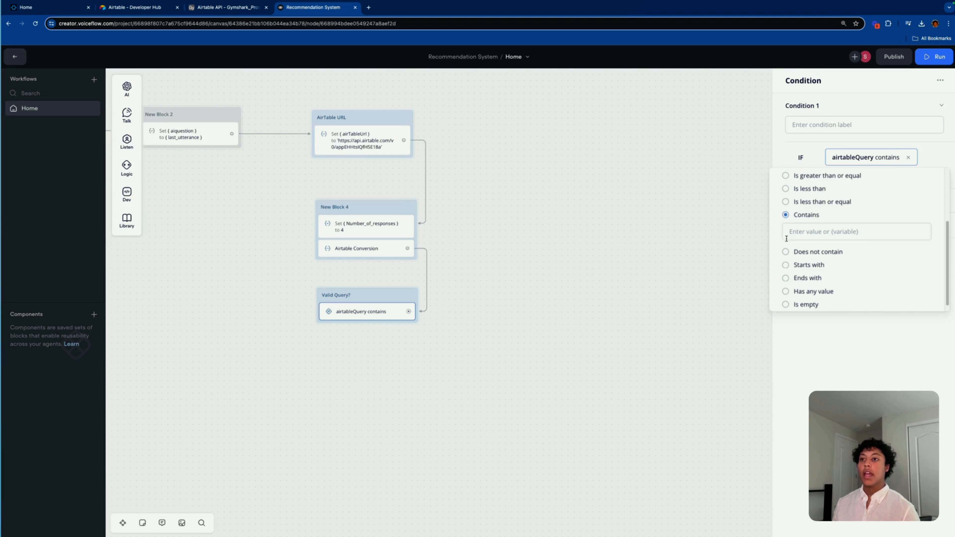
left_click(811, 231)
type("\"no va")
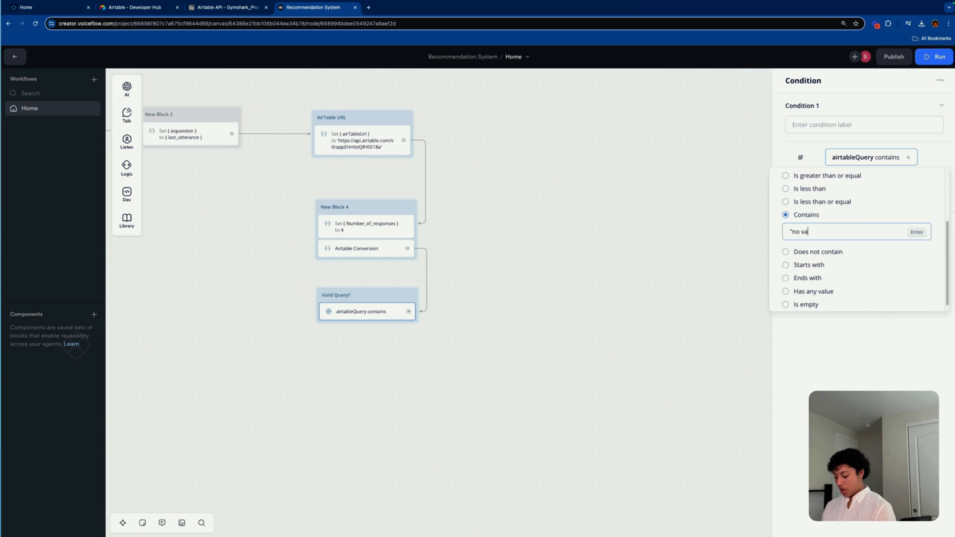
type("lid query\"")
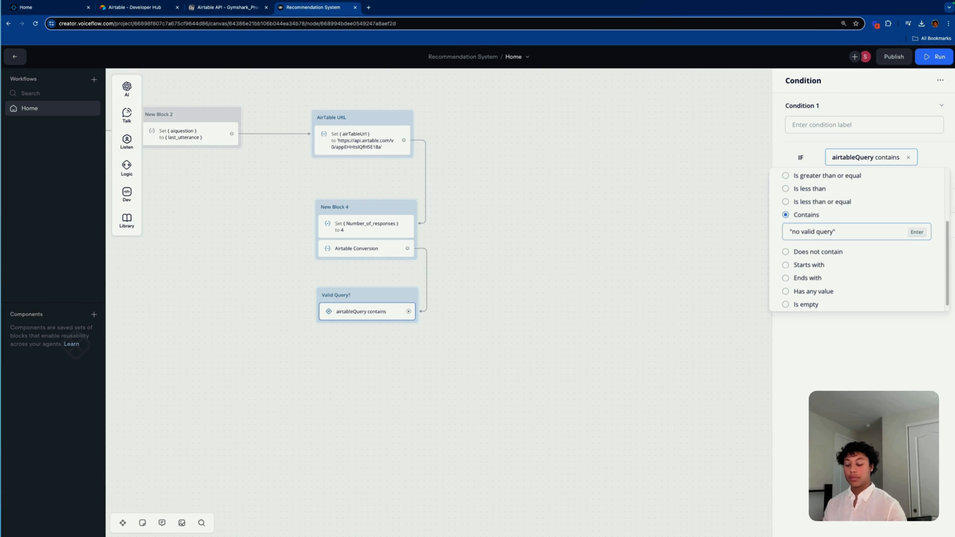
key("Return")
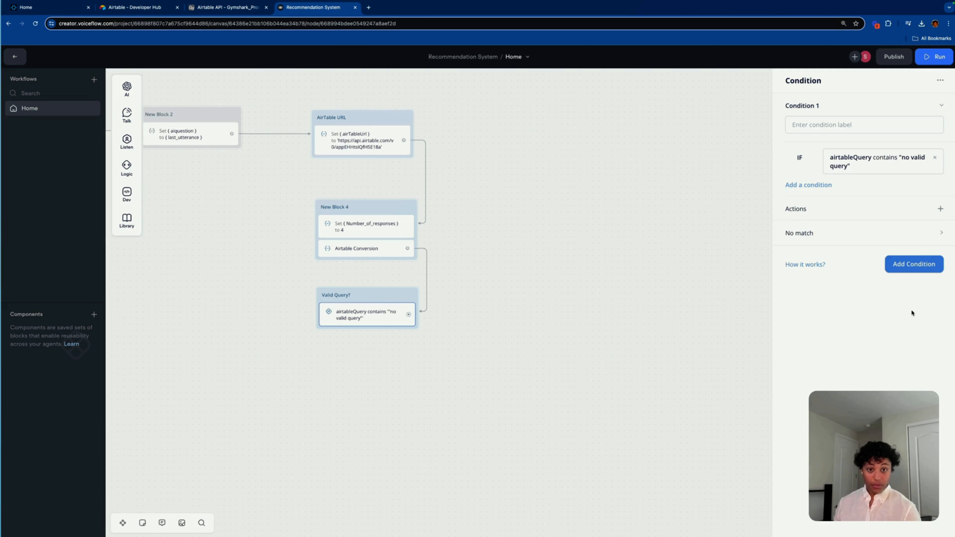
left_click(535, 331)
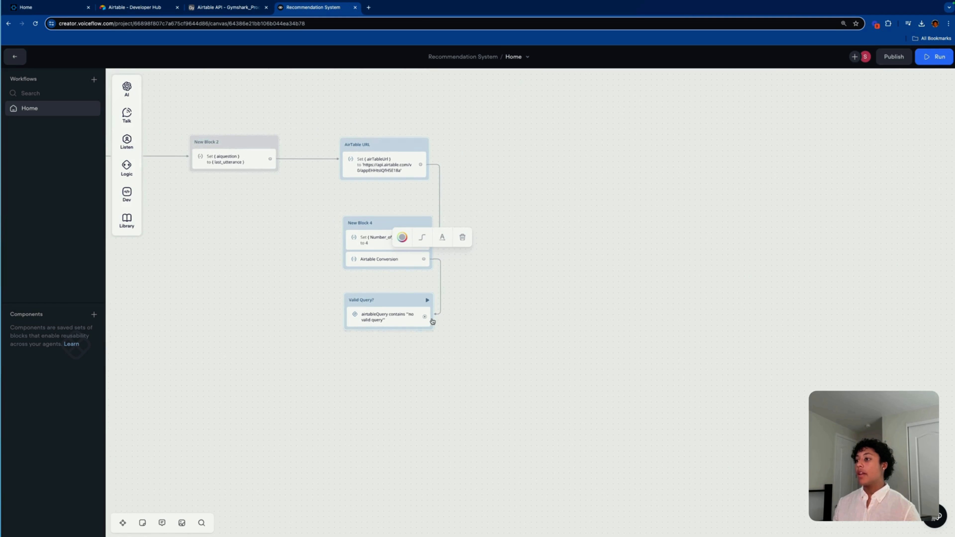
Step: Link a new Text block from the Valid Query? check and colour it red
left_click_drag(432, 321, 415, 79)
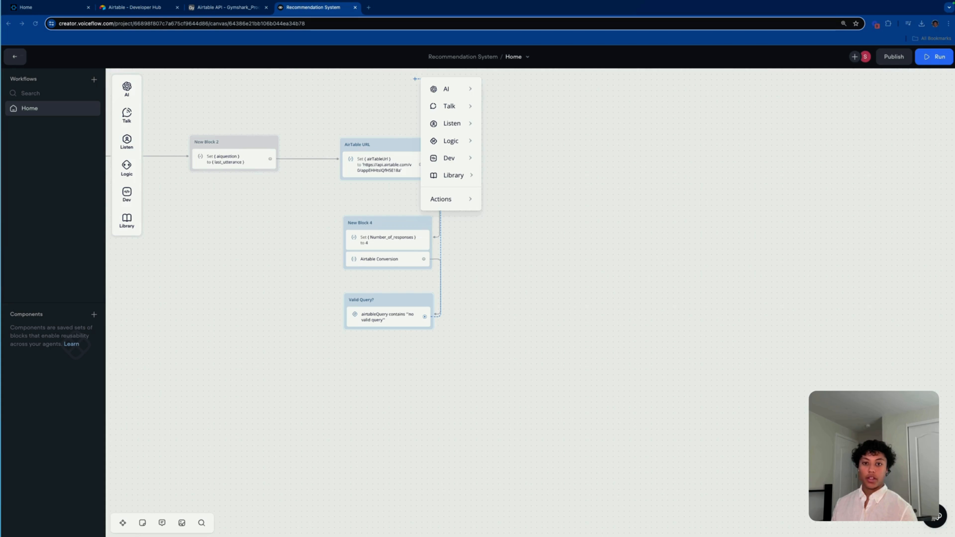
mouse_move(462, 107)
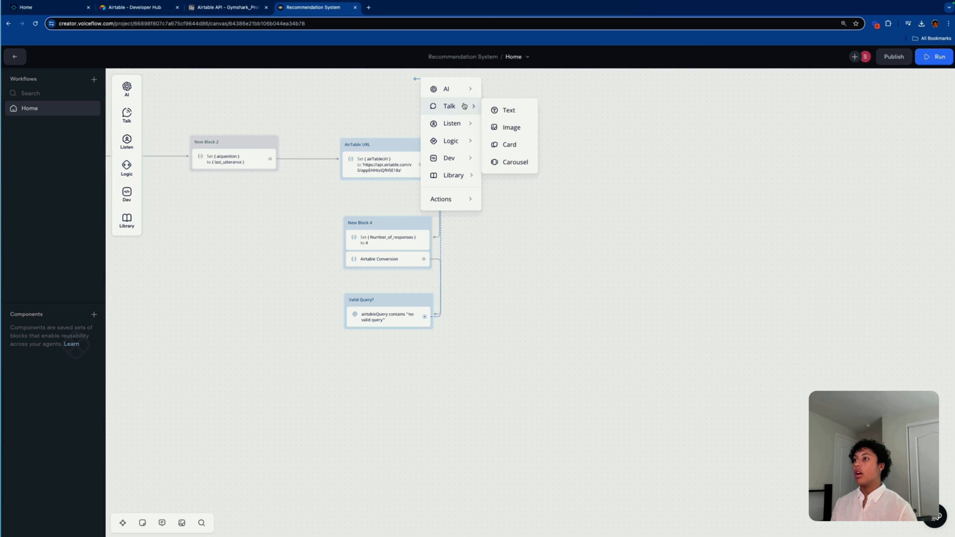
left_click(502, 110)
left_click_drag(515, 139, 467, 152)
right_click(460, 157)
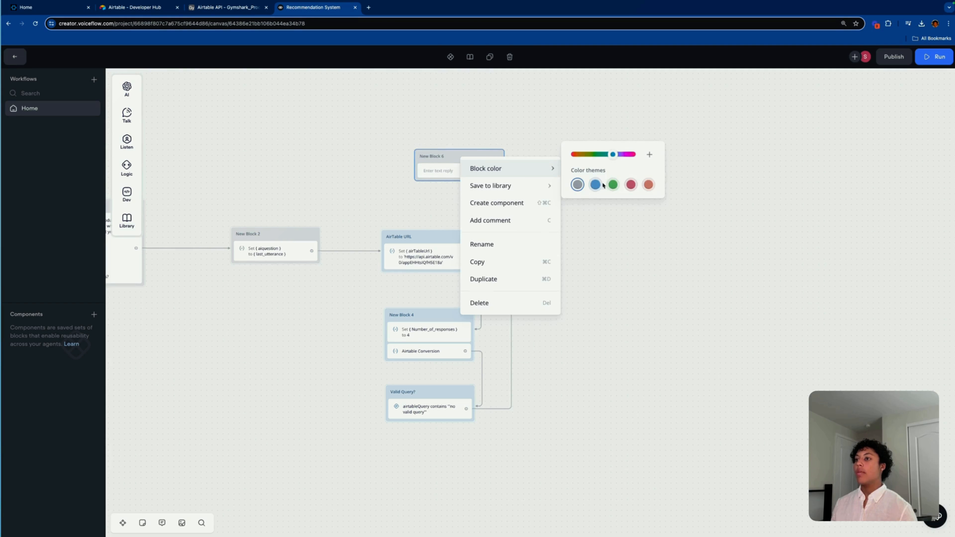
mouse_move(500, 185)
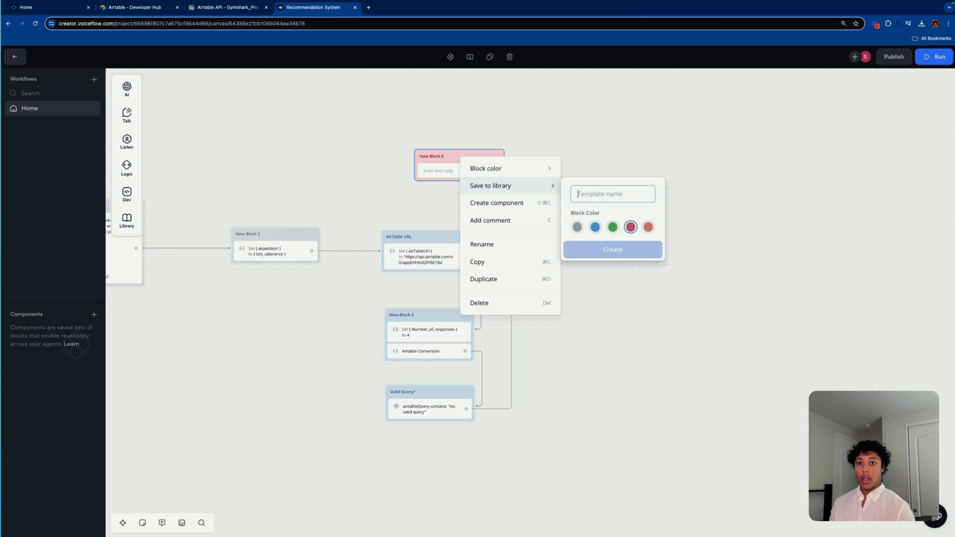
Step: Title the block Invalid Query with the reply 'No valid query: {airtableQuery}'
left_click(439, 155)
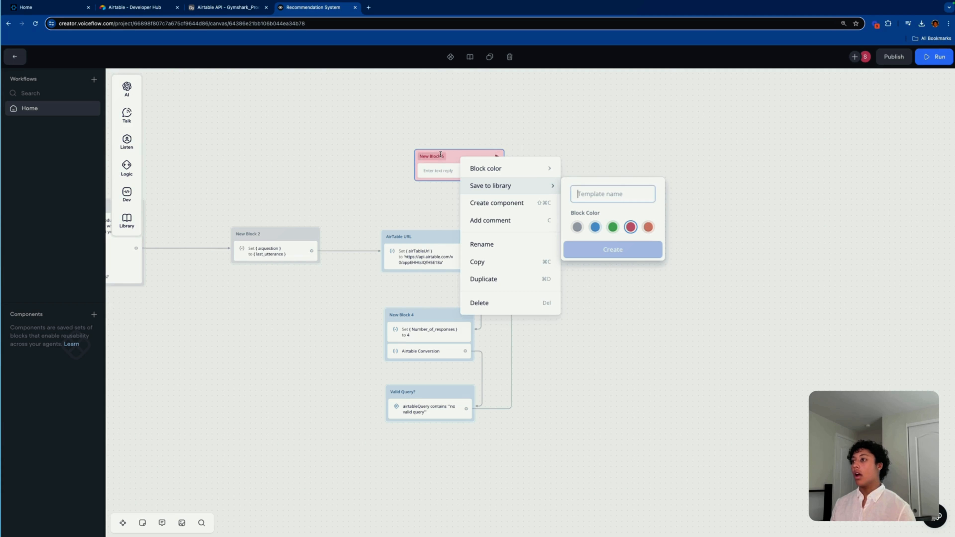
left_click(439, 155)
key("BackSpace")
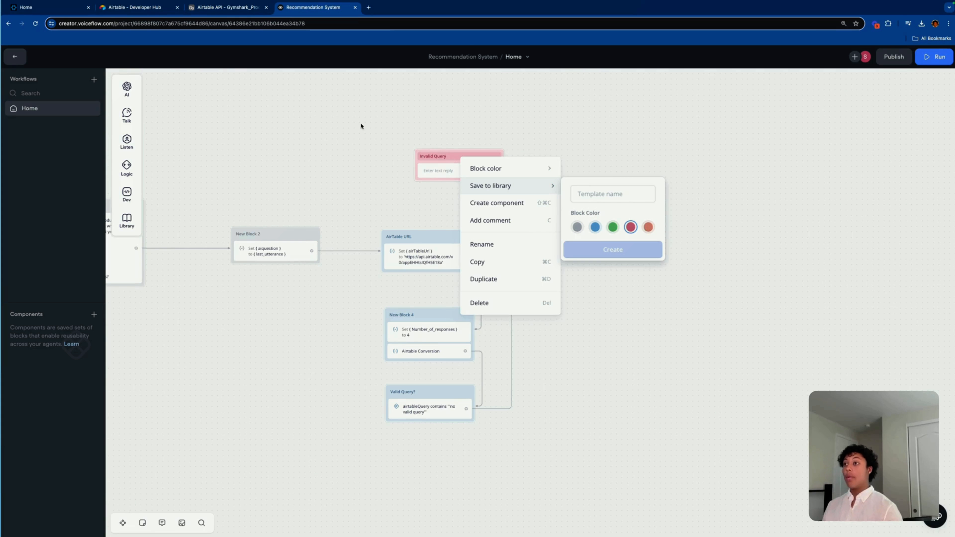
left_click(440, 172)
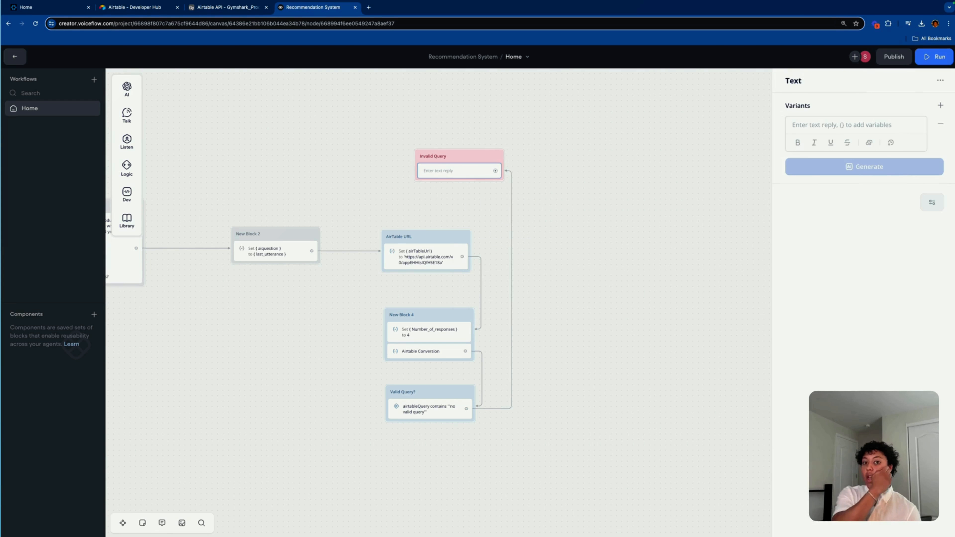
left_click(822, 125)
type("No ")
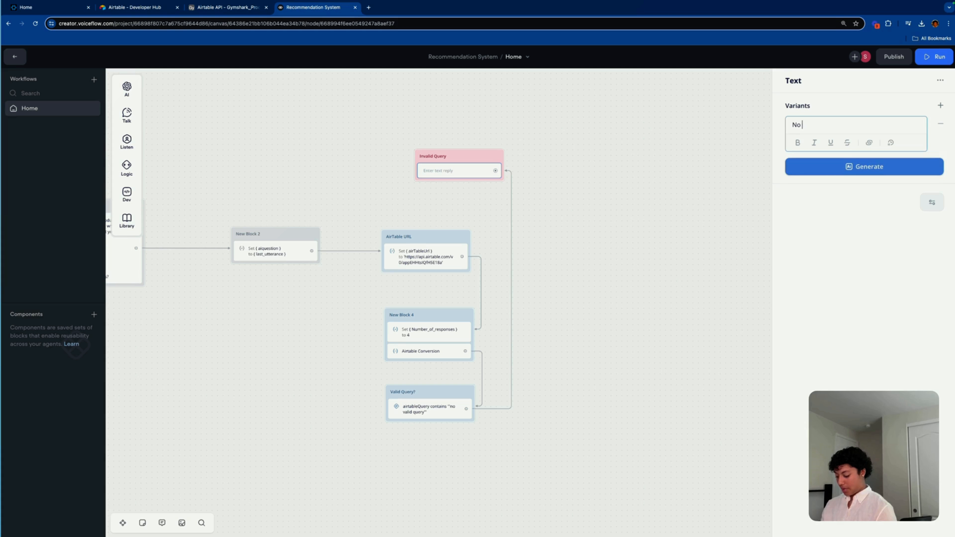
type("valid query ")
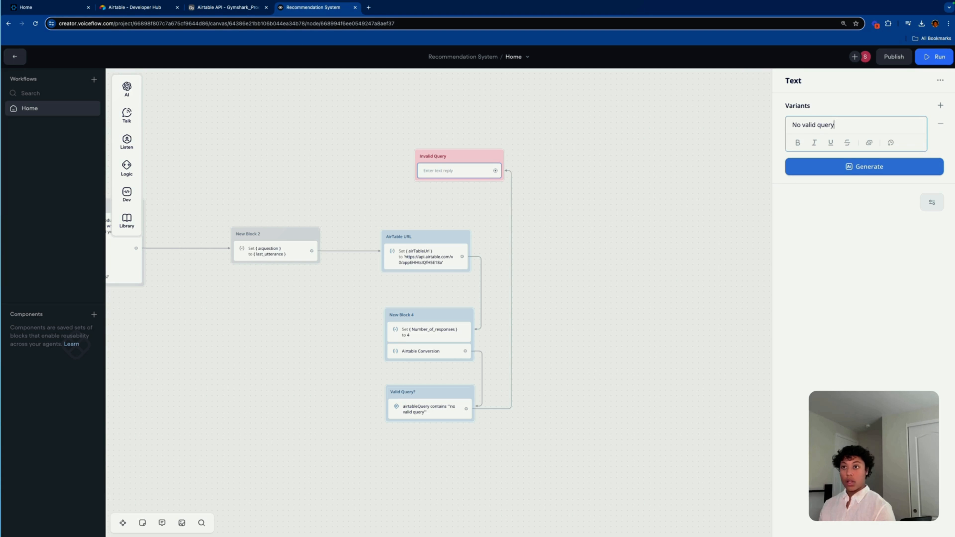
type(": {")
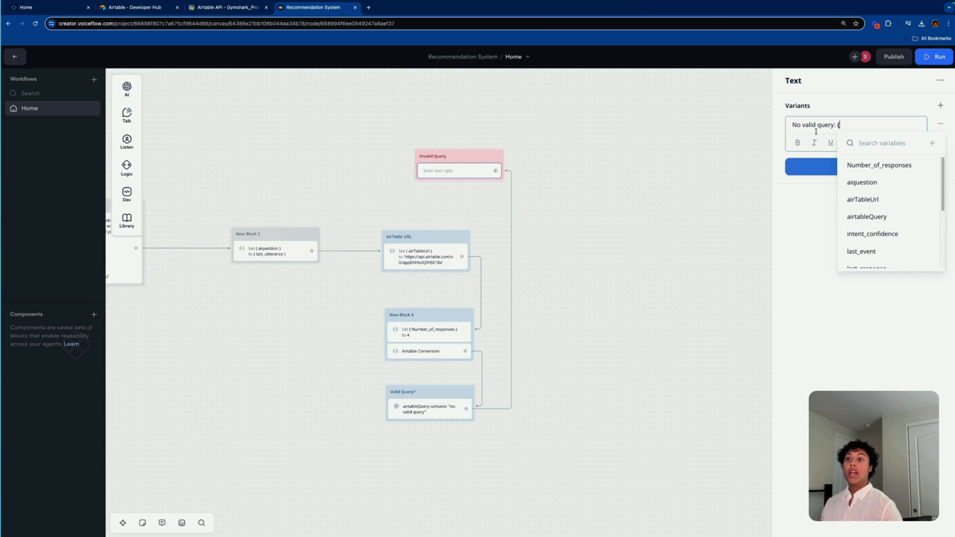
left_click(870, 214)
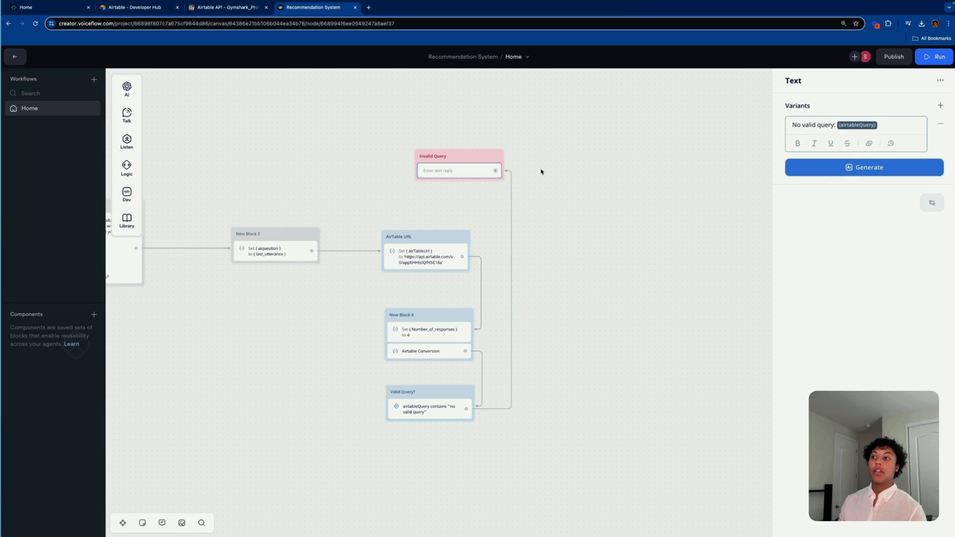
left_click_drag(468, 156, 449, 154)
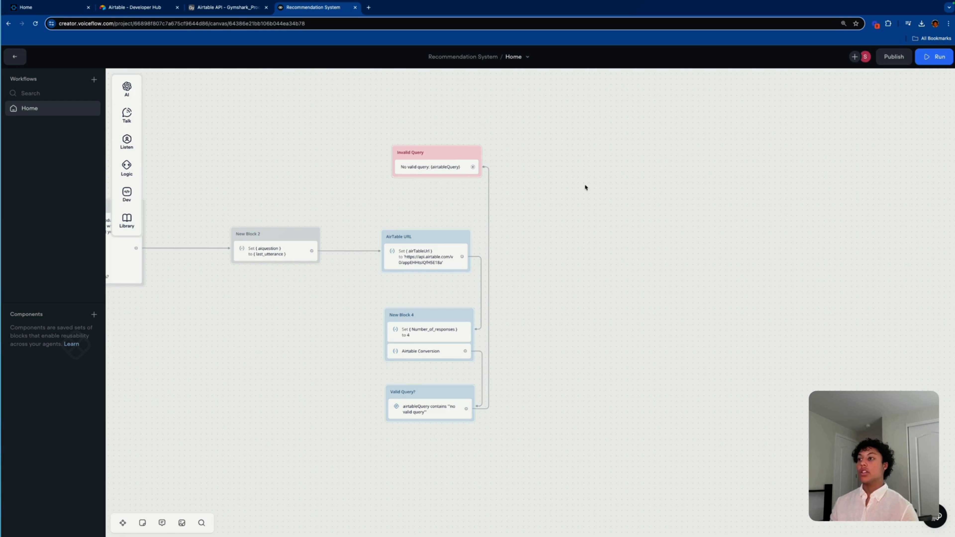
Step: Connect Invalid Query back to the Welcome block and place it beside the flow
left_click_drag(451, 154, 469, 139)
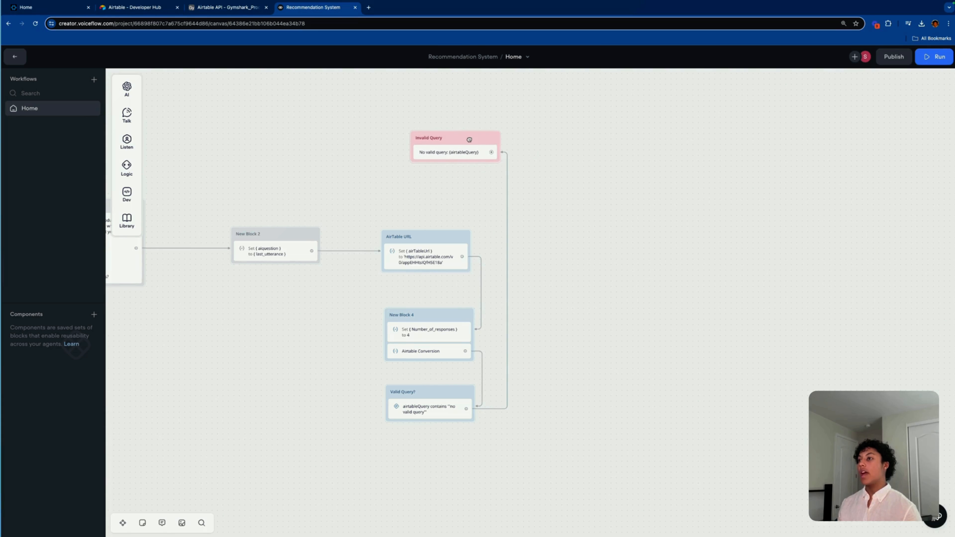
scroll(673, 158, "left", 5)
scroll(673, 159, "up", 1)
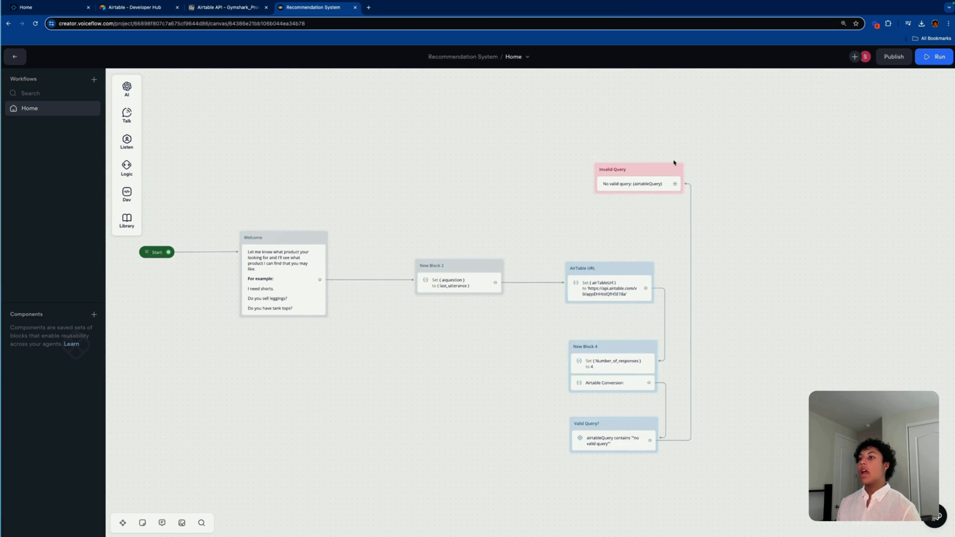
left_click_drag(675, 183, 316, 240)
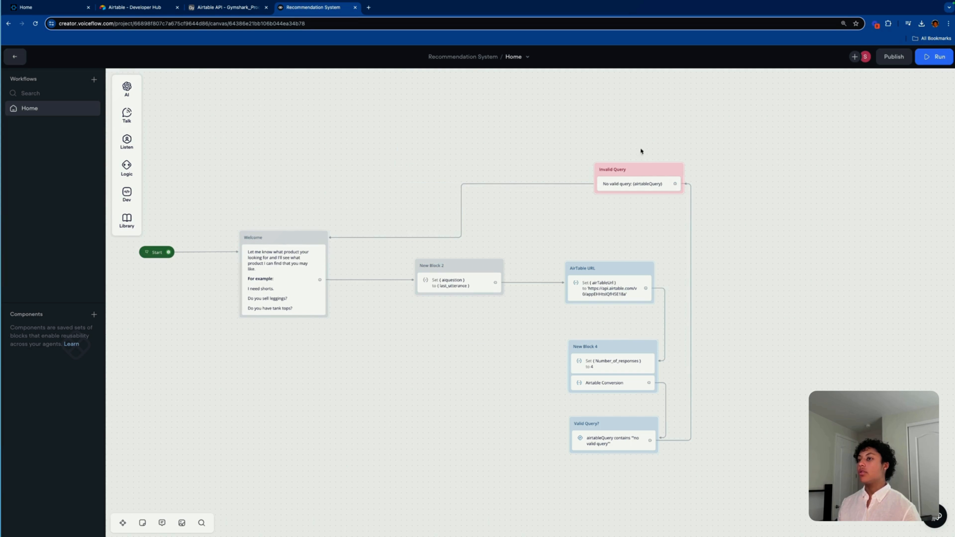
scroll(661, 180, "up", 1)
scroll(661, 180, "right", 1)
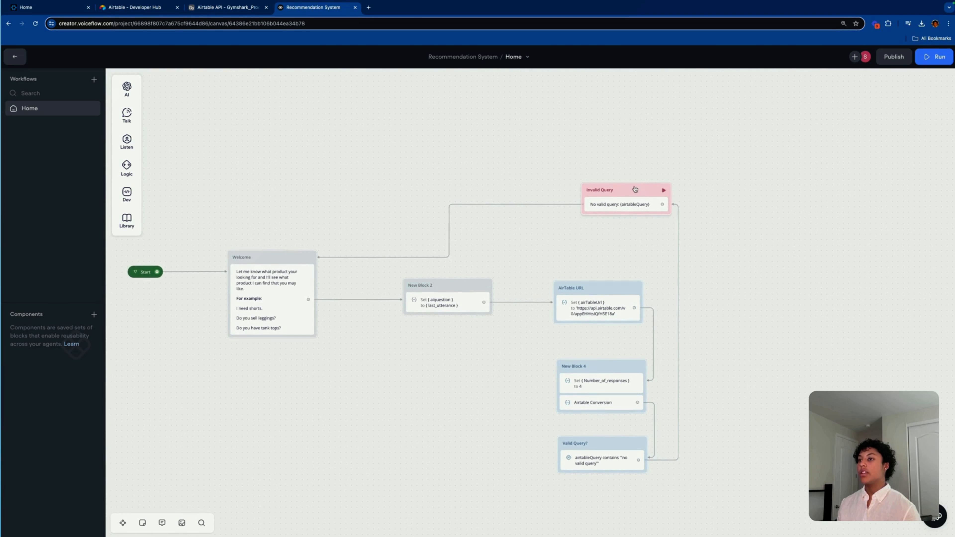
left_click_drag(635, 189, 601, 242)
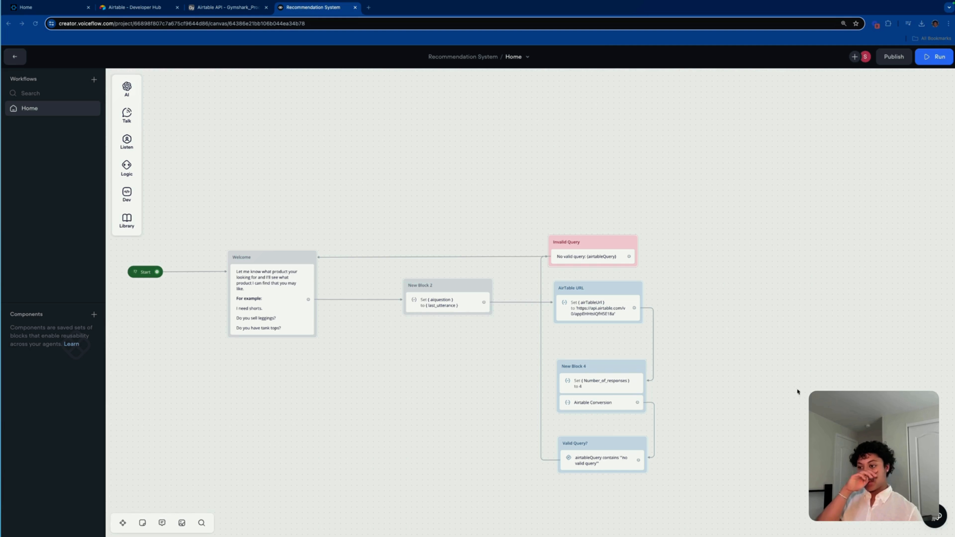
Step: Add an Else path to the Valid Query? condition and draw a new connection from it
left_click(599, 459)
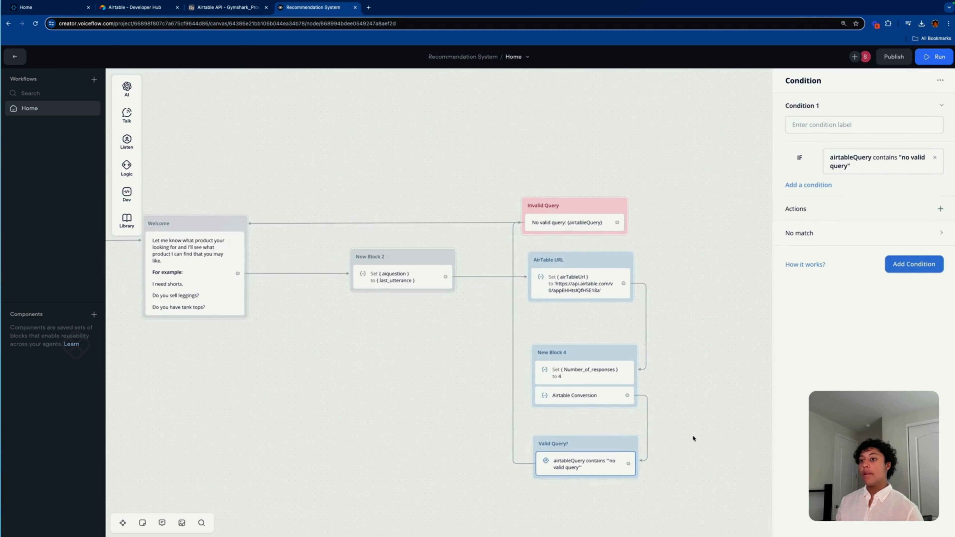
left_click_drag(686, 437, 663, 284)
left_click(542, 320)
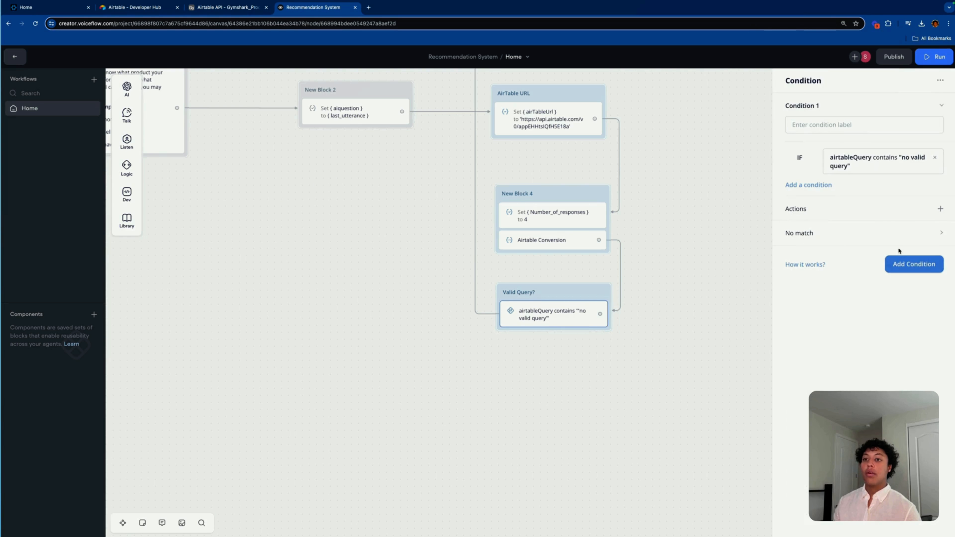
left_click(911, 267)
left_click(790, 81)
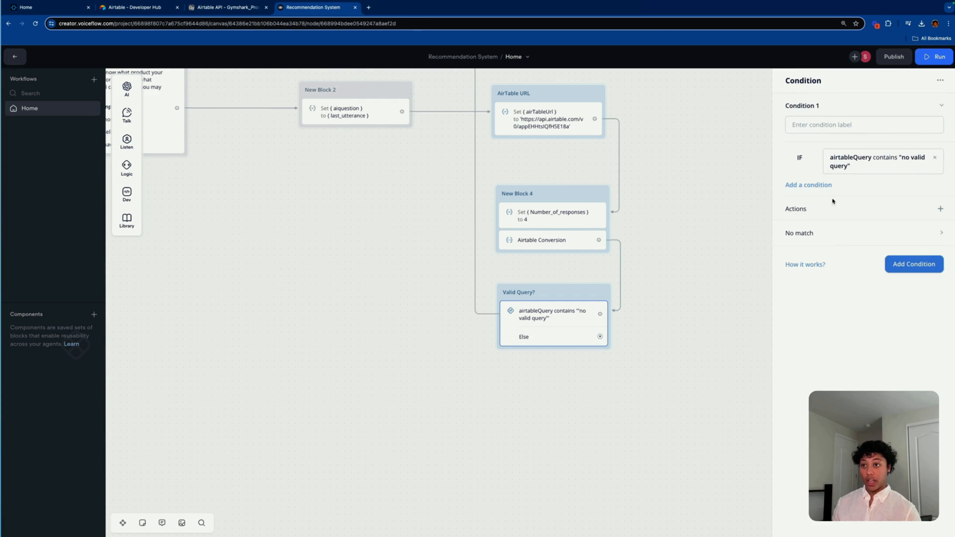
left_click(935, 233)
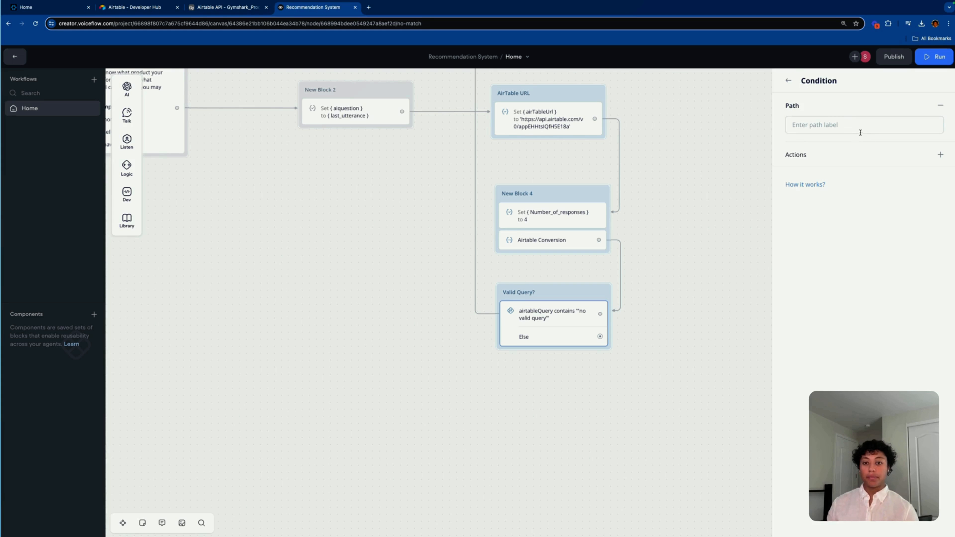
left_click(650, 307)
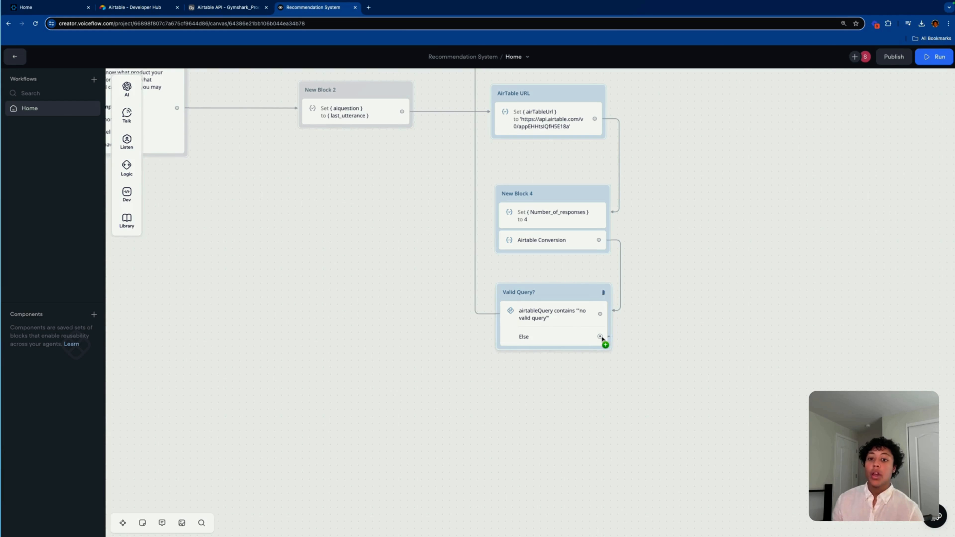
left_click_drag(599, 336, 612, 394)
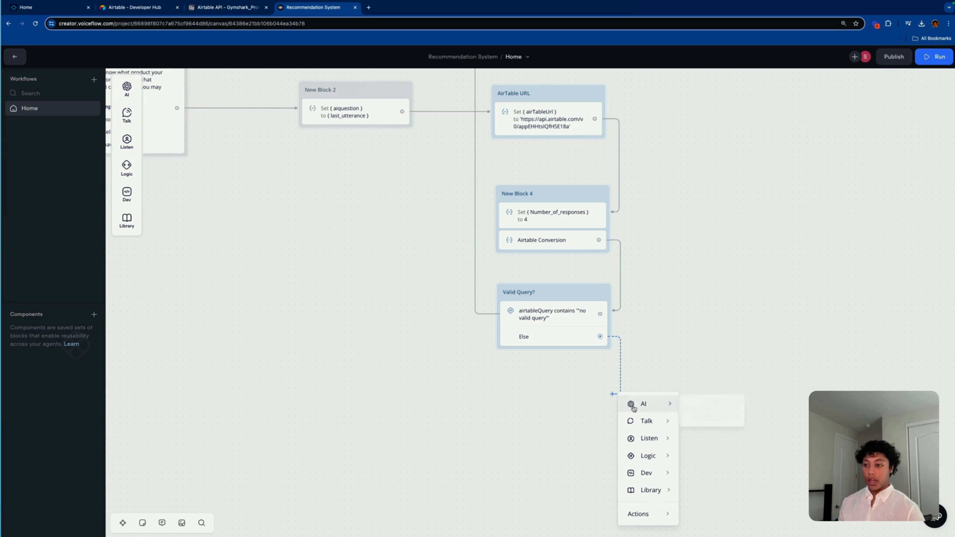
Step: Position the new API block under the Else path and retitle it API Call for AirTable
mouse_move(657, 490)
mouse_move(646, 474)
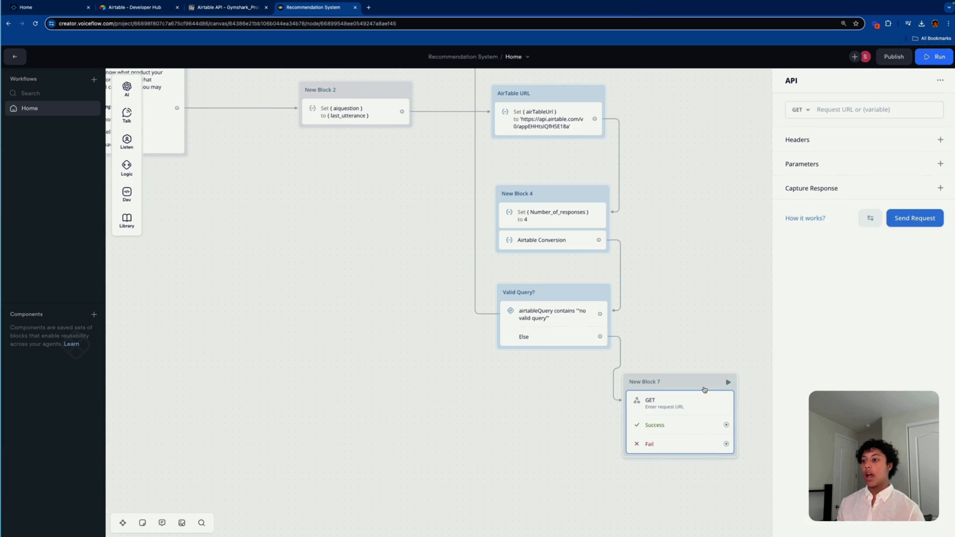
left_click_drag(708, 384, 582, 402)
left_click(525, 400)
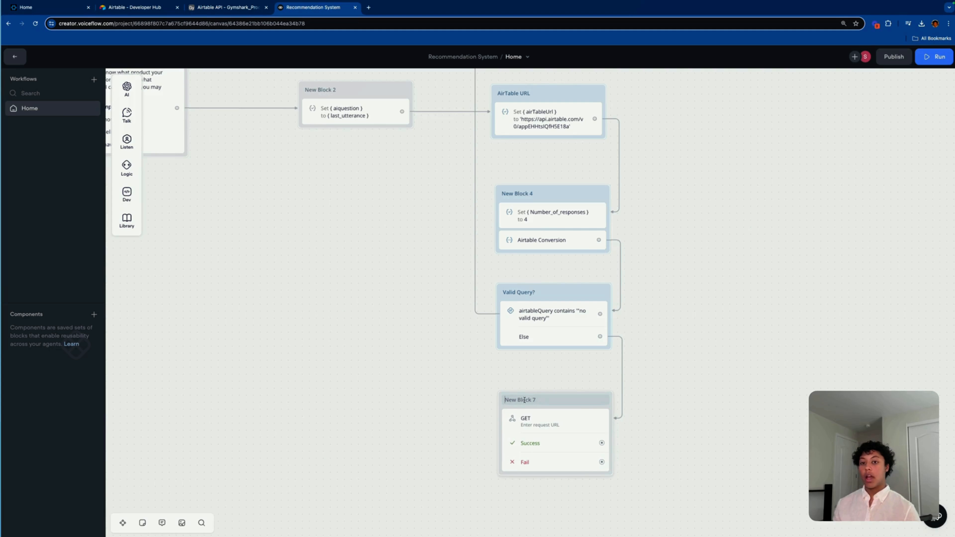
key("ctrl+a")
key("BackSpace")
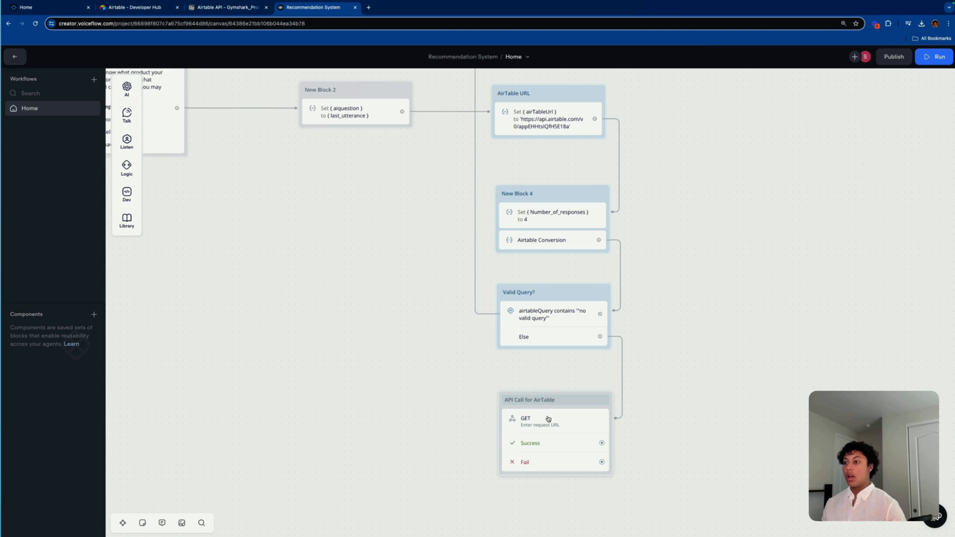
left_click(600, 394)
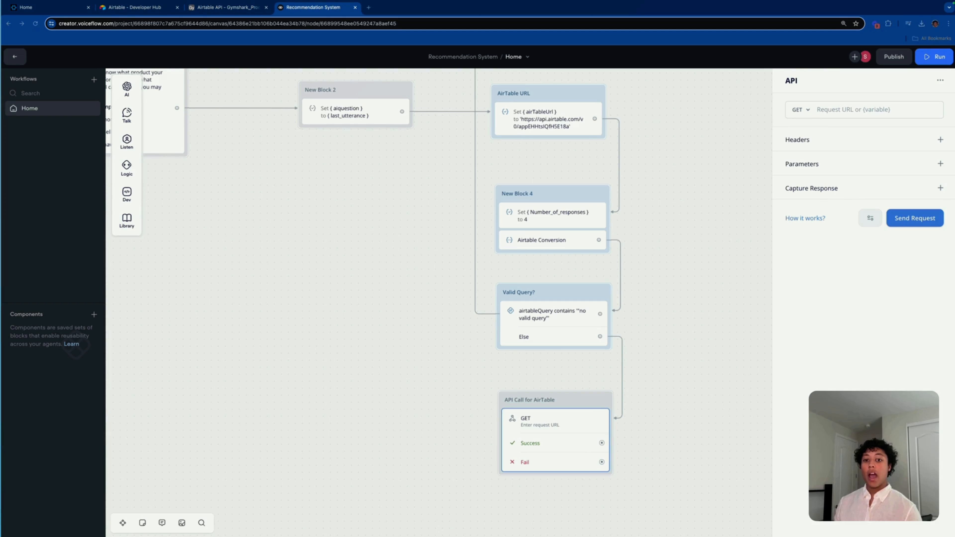
Step: Colour the API Call for AirTable block blue and nudge it slightly higher
right_click(591, 399)
left_click(571, 403)
right_click(571, 403)
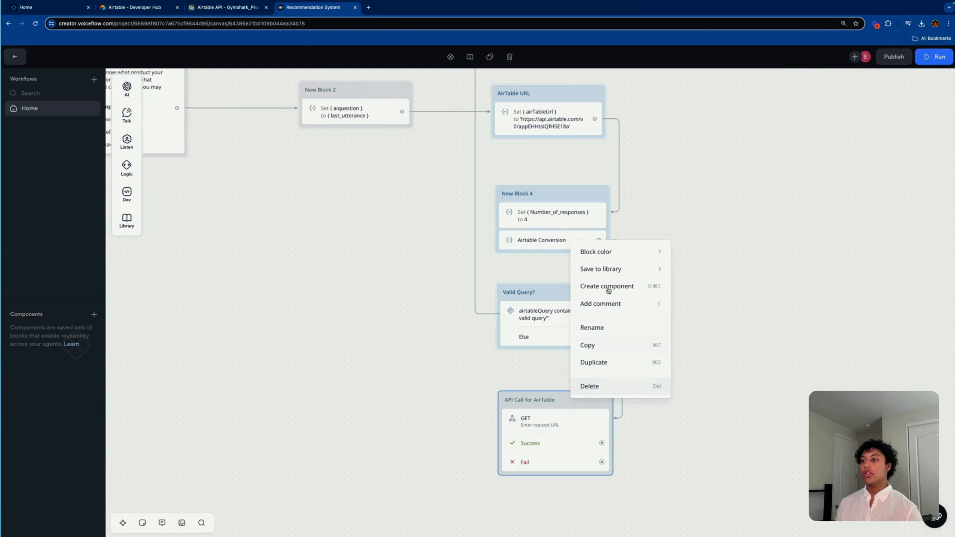
mouse_move(614, 254)
left_click(703, 287)
left_click(680, 432)
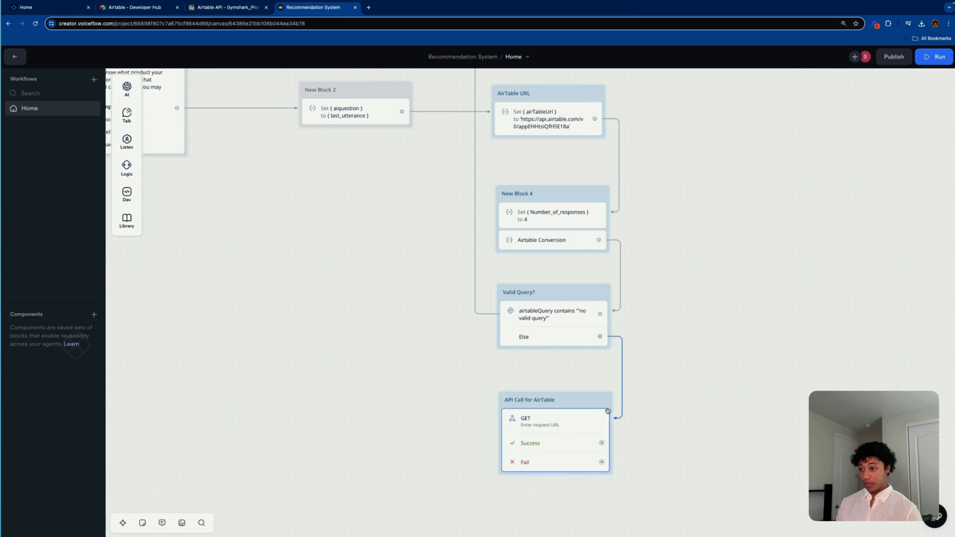
left_click_drag(576, 400, 575, 394)
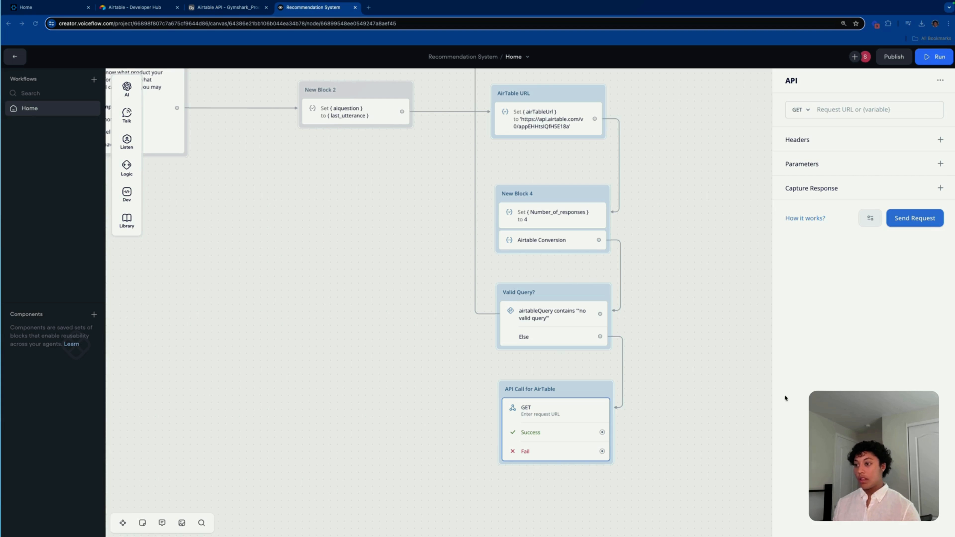
Step: Paste the Airtable GET URL, insert {airTableUrl}, and join the table path and Number_of_responses lines
left_click(872, 112)
key("super+v")
left_click(882, 111)
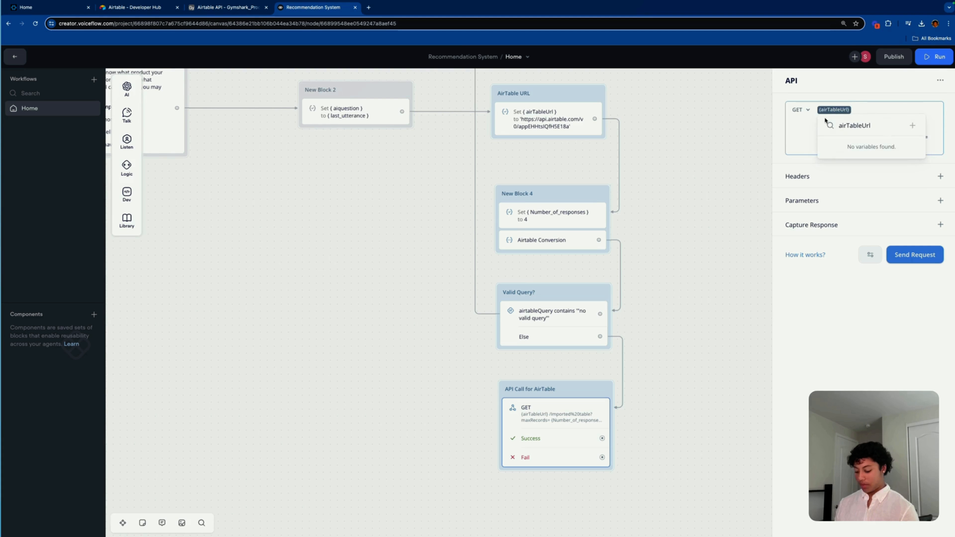
left_click(817, 119)
key("BackSpace")
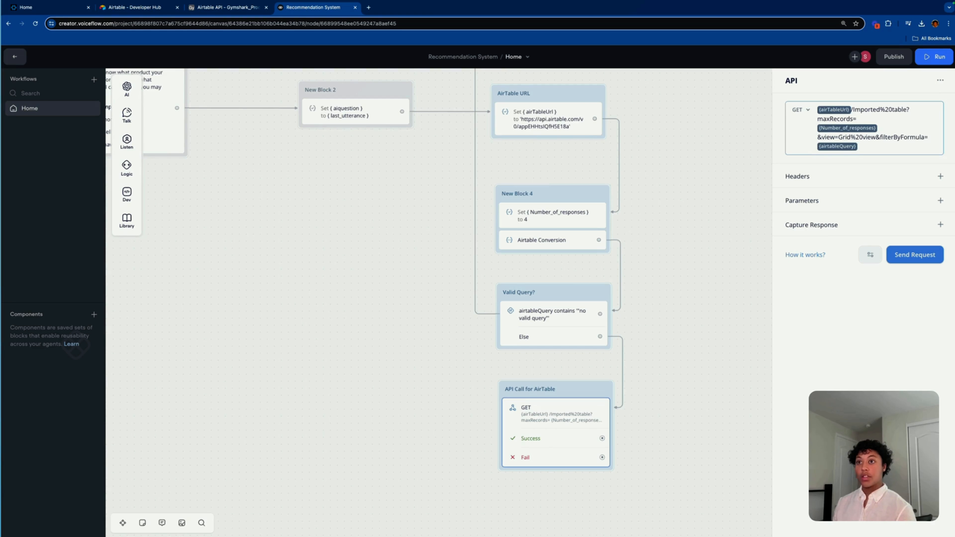
key("BackSpace")
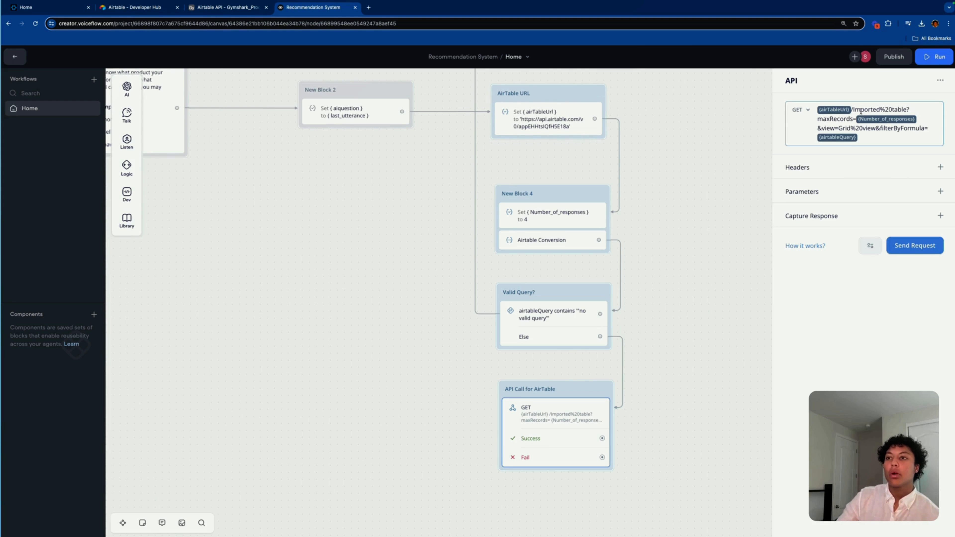
left_click_drag(853, 109, 867, 109)
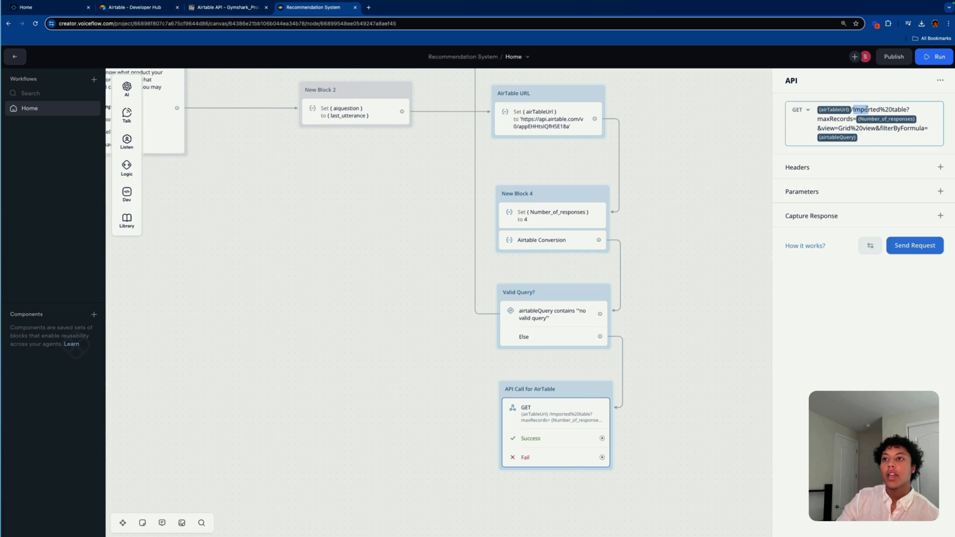
left_click(917, 111)
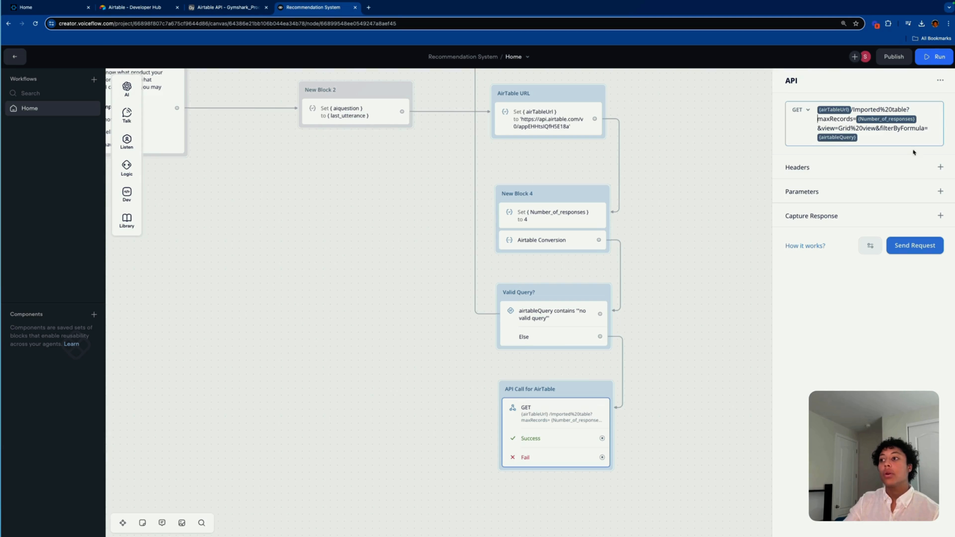
Step: Cross-check Number_of_responses and the Airtable Conversion prompt against the URL's filterByFormula={airtableQuery} part
left_click(560, 216)
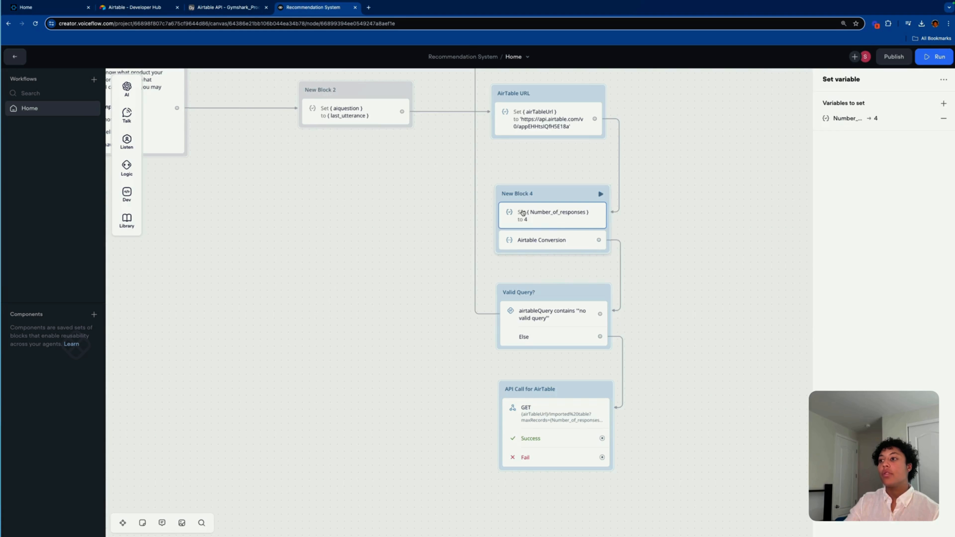
left_click(533, 419)
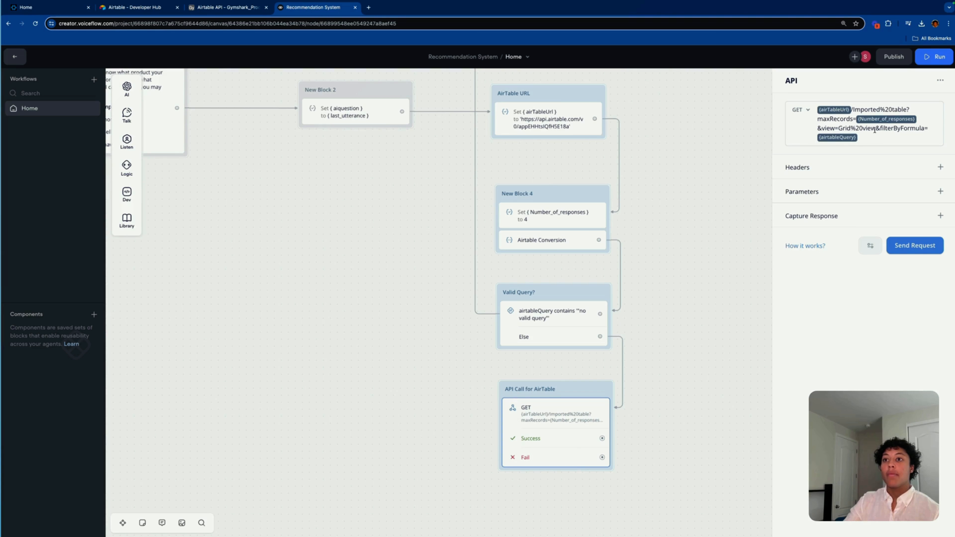
left_click_drag(880, 128, 869, 138)
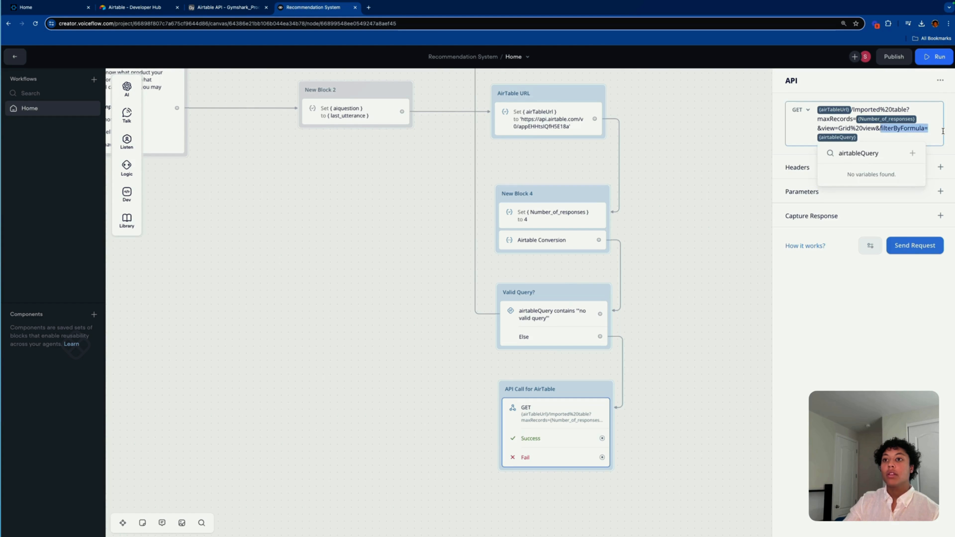
left_click(880, 133)
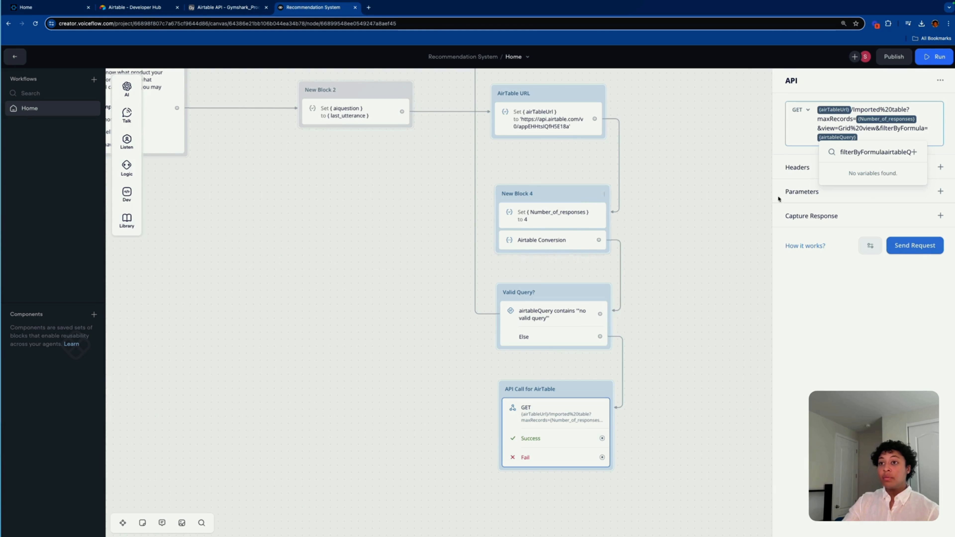
left_click(549, 240)
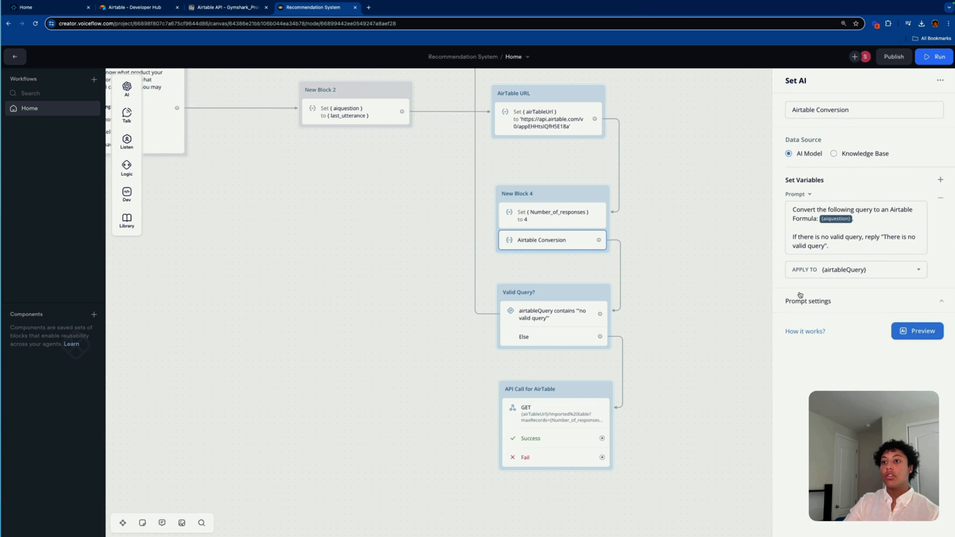
left_click(540, 422)
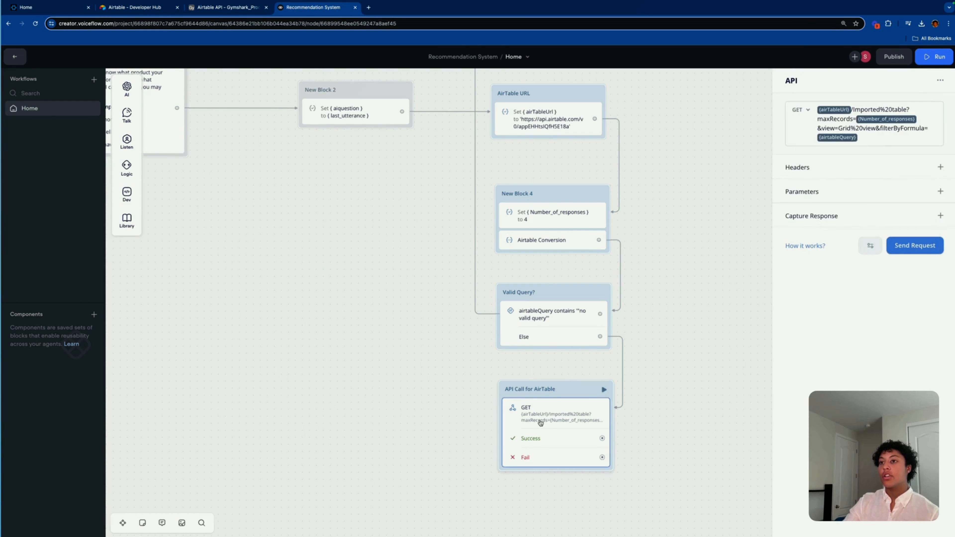
left_click(874, 141)
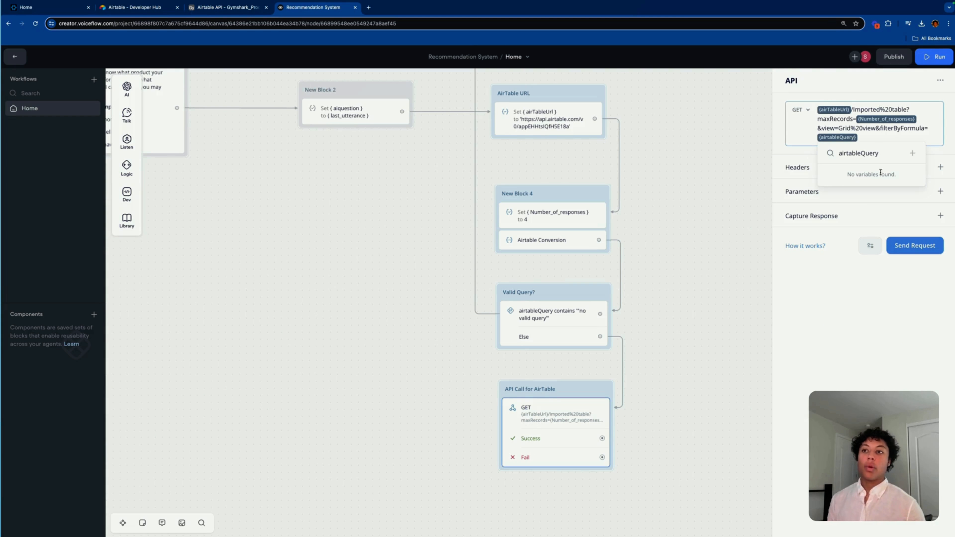
left_click(949, 161)
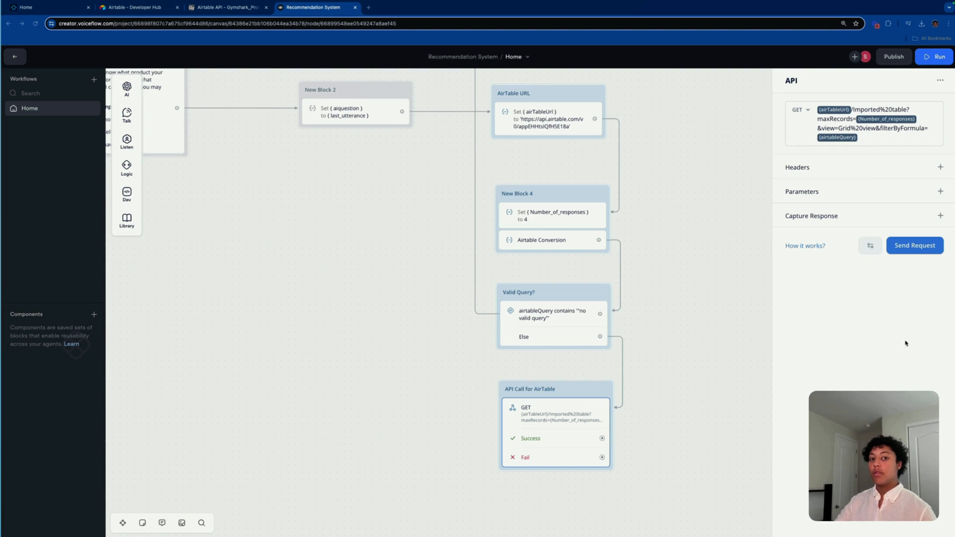
Step: Add an Authorization header with value 'Bearer' to the AirTable request, removing the extra empty row
left_click(939, 167)
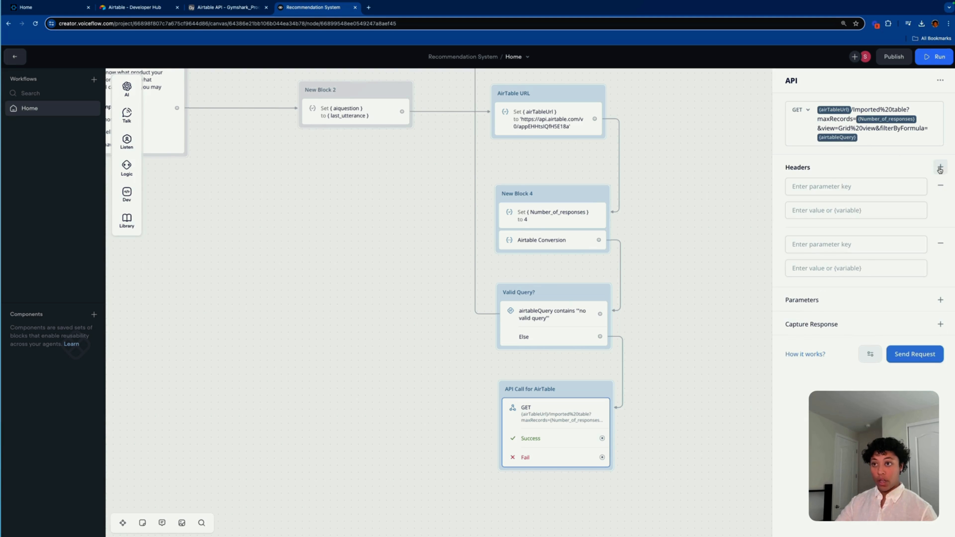
left_click(940, 244)
left_click(856, 189)
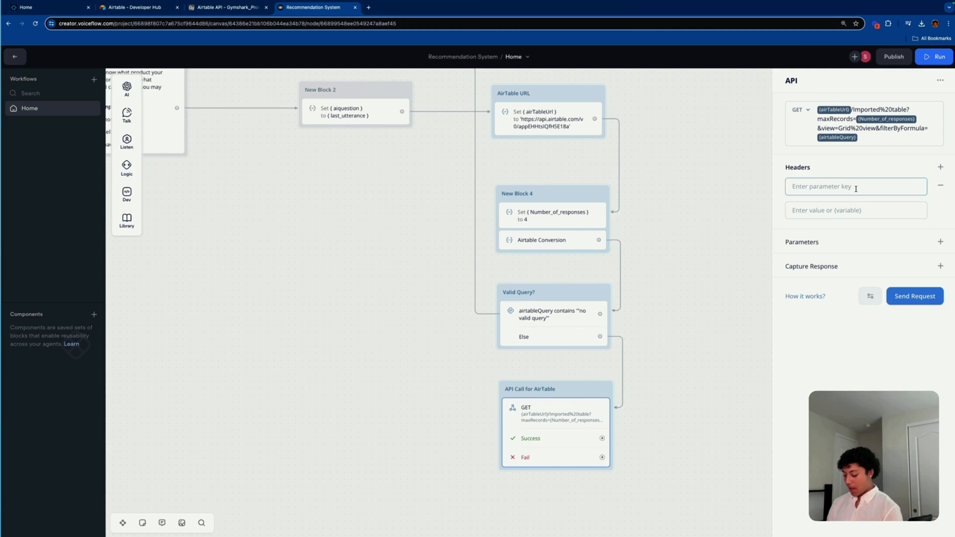
type("Authorization")
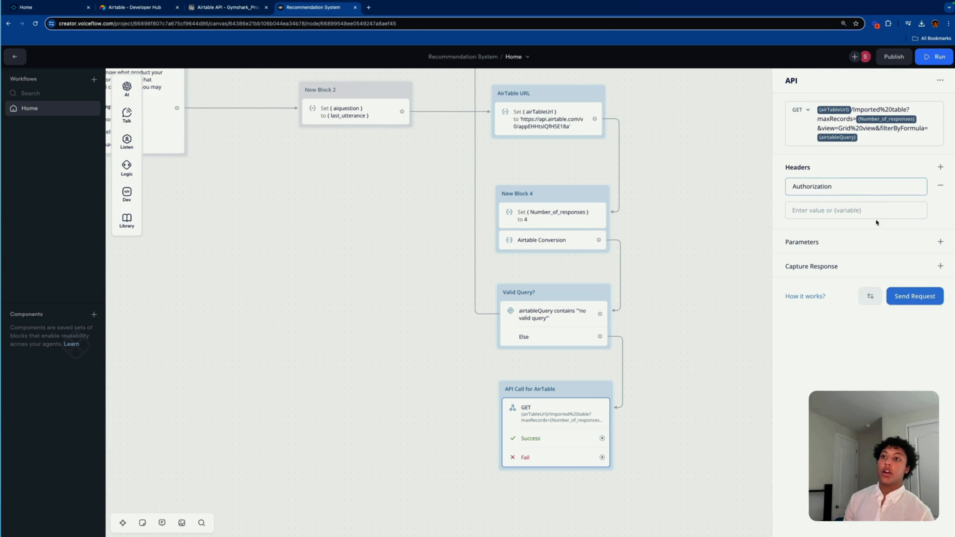
left_click(864, 209)
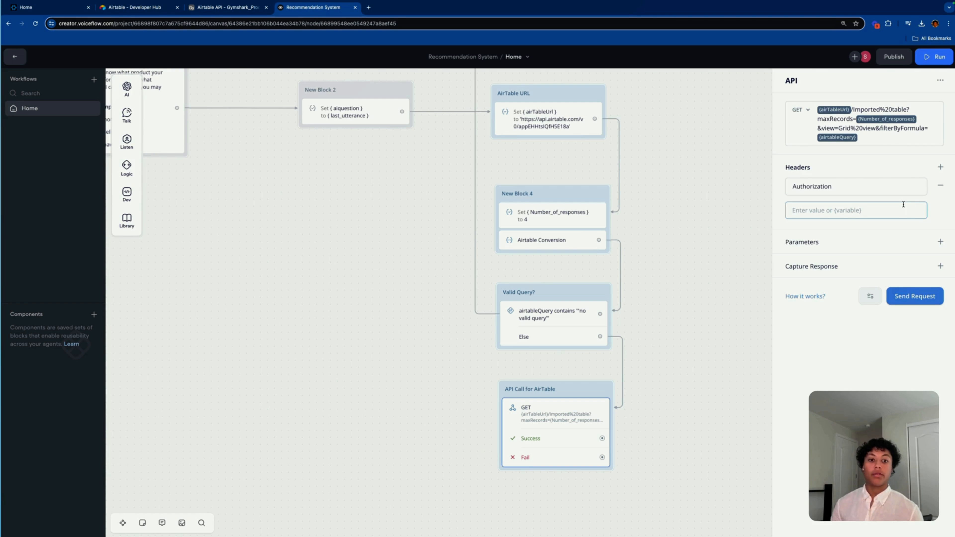
left_click(810, 203)
type("Bearer")
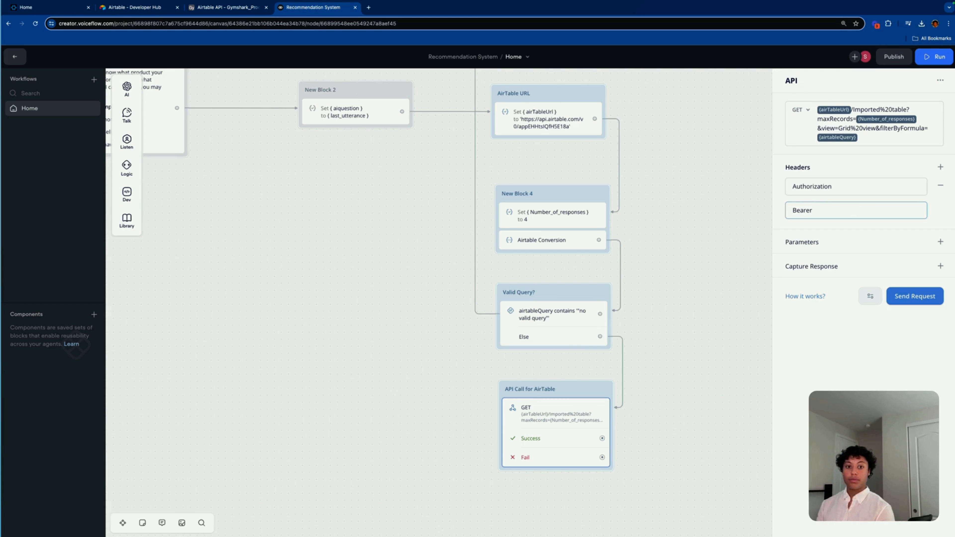
Step: From the Airtable API docs, open the Gymshark_Products base, then the developer hub's token page
left_click(815, 362)
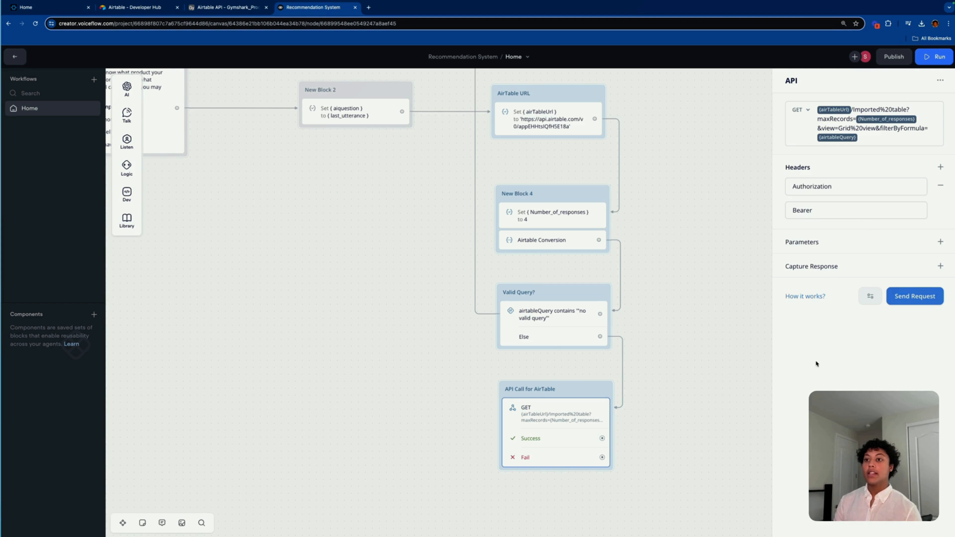
left_click(225, 7)
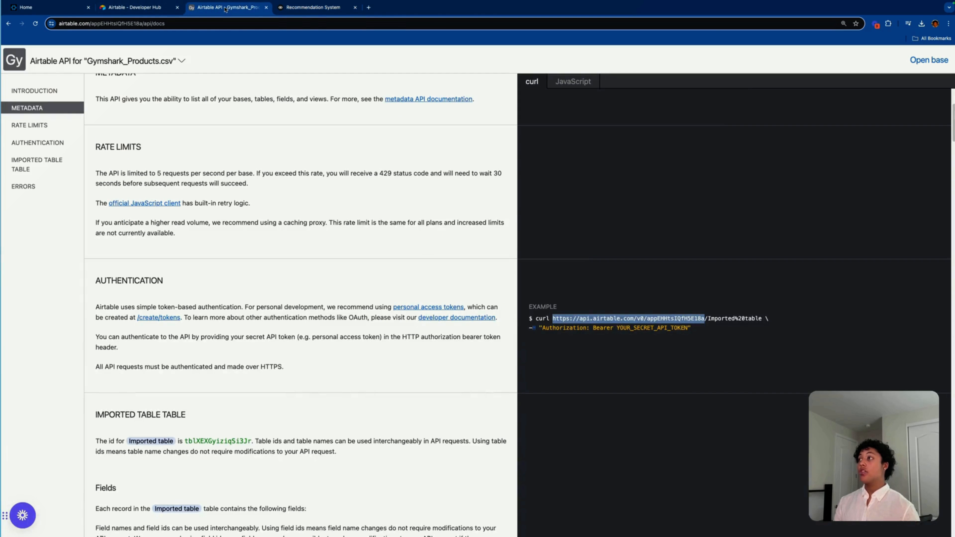
left_click(323, 193)
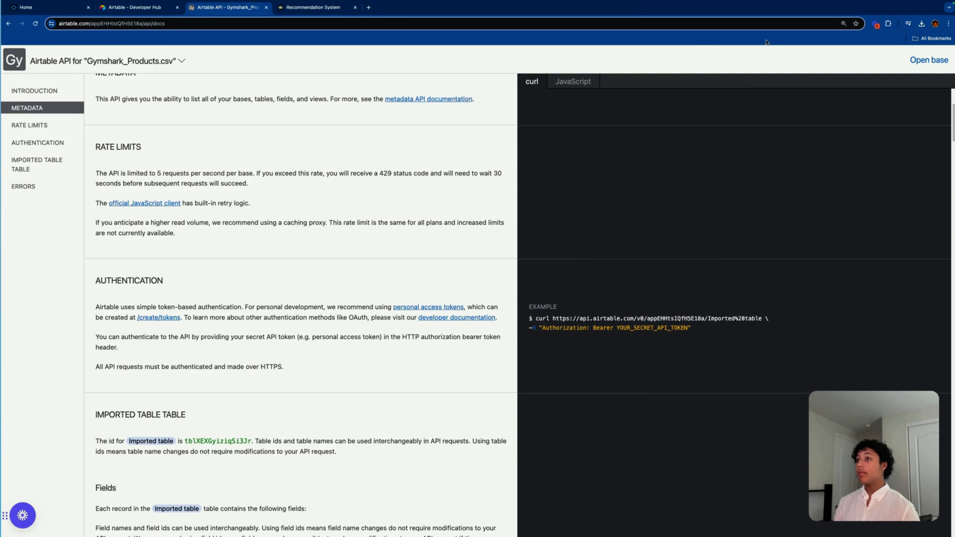
left_click(923, 61)
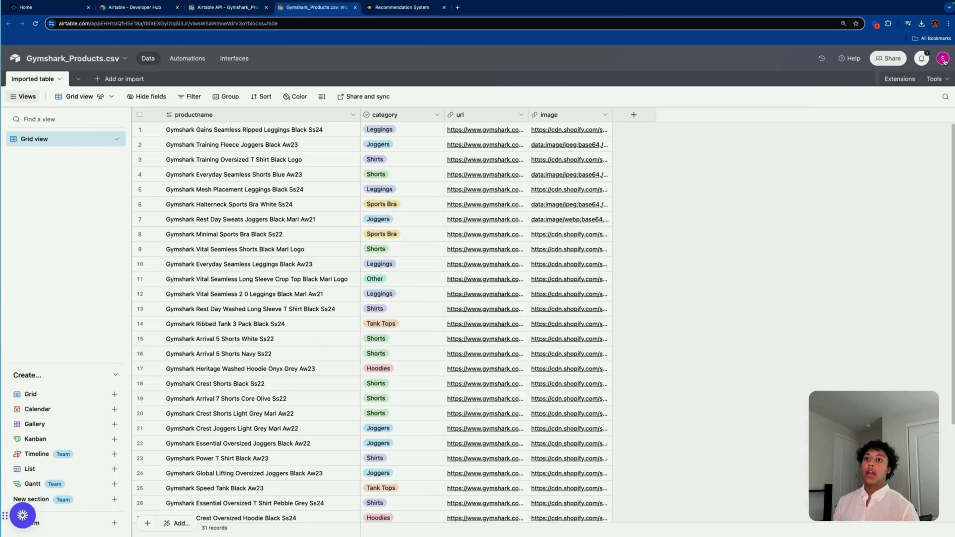
left_click(944, 60)
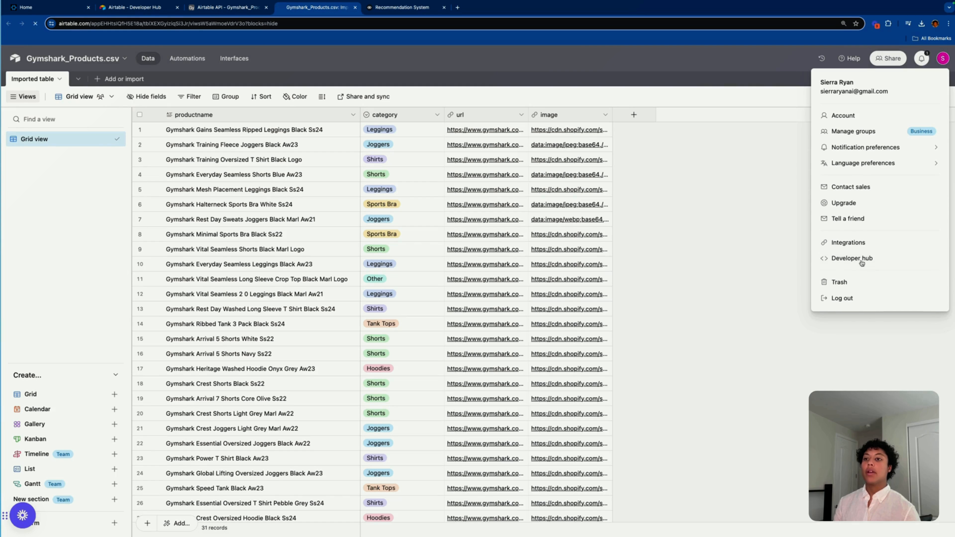
left_click(861, 260)
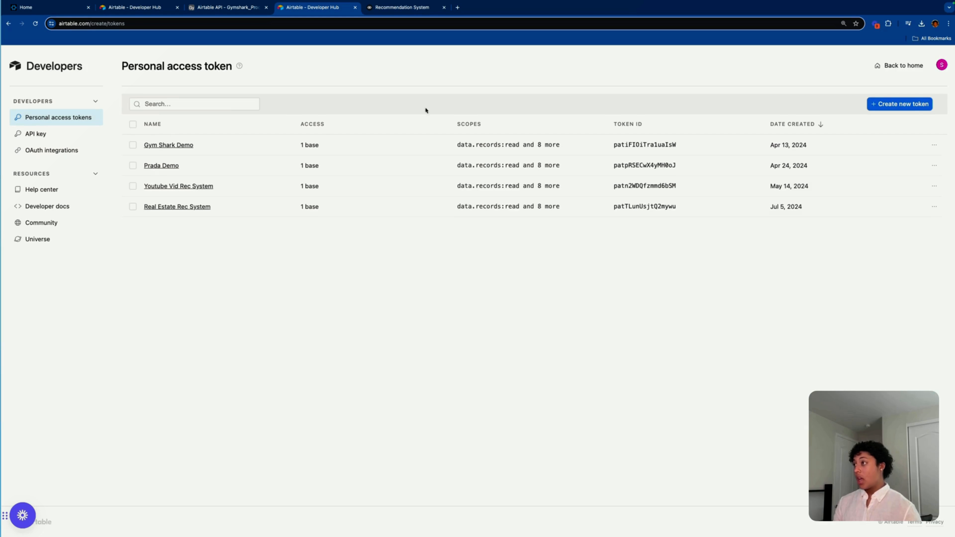
Step: Start a new personal access token named 'Rec System Video'
left_click(899, 104)
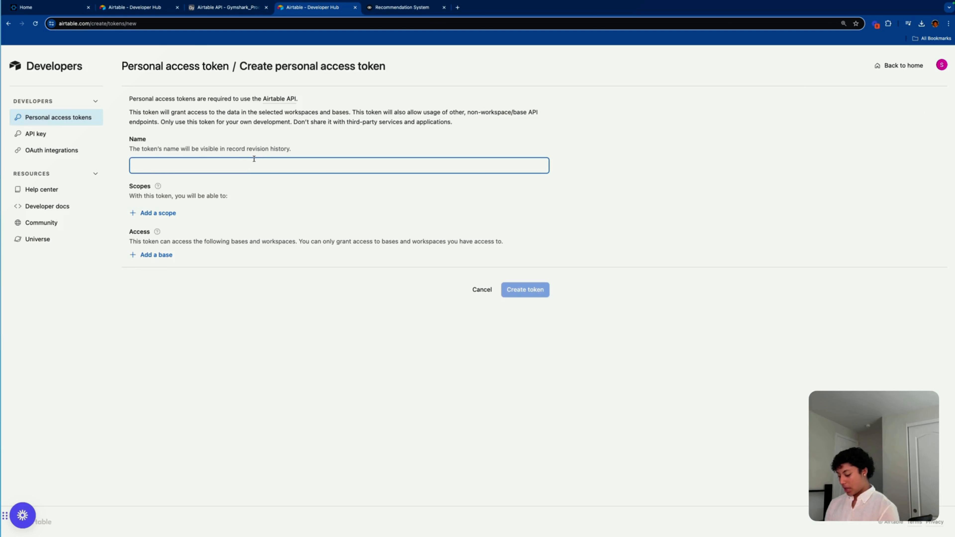
type("Rec Syst")
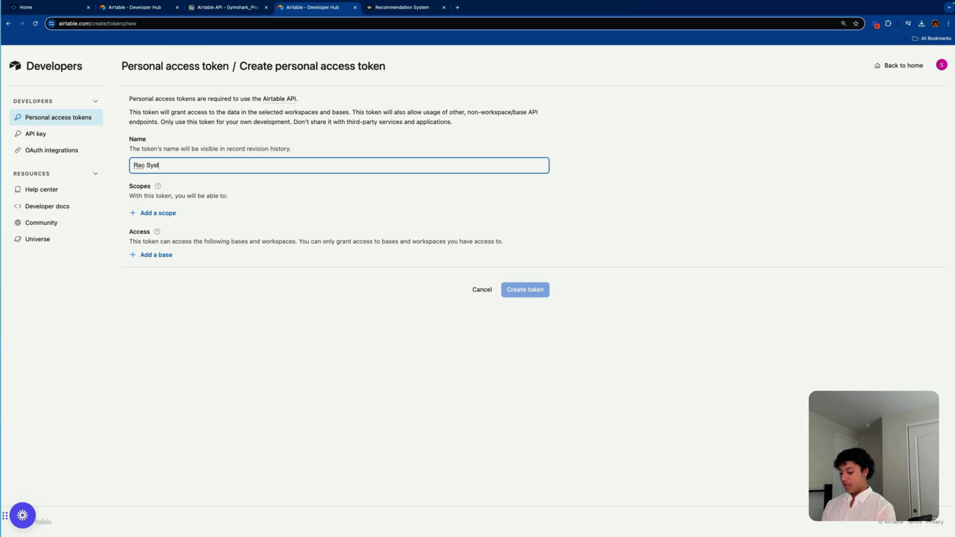
type("em Video")
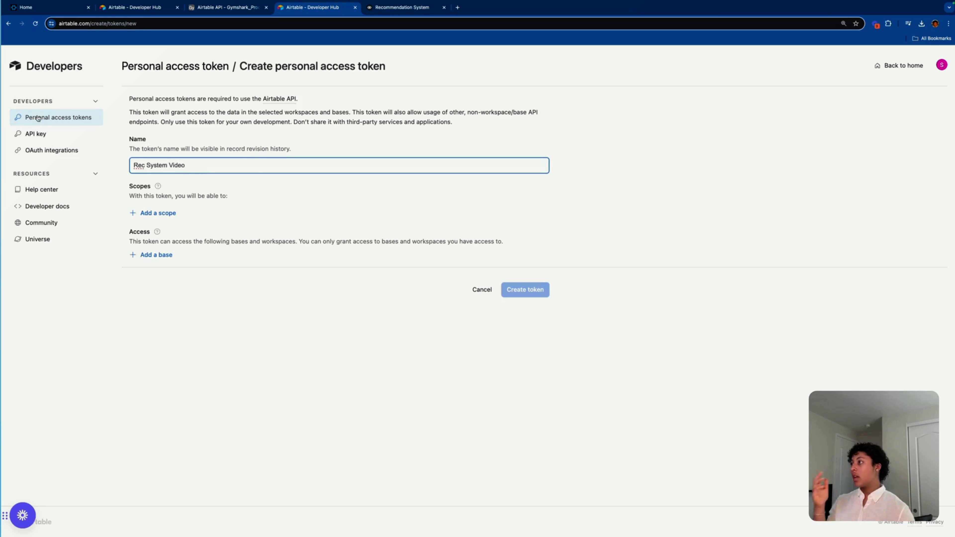
left_click(332, 132)
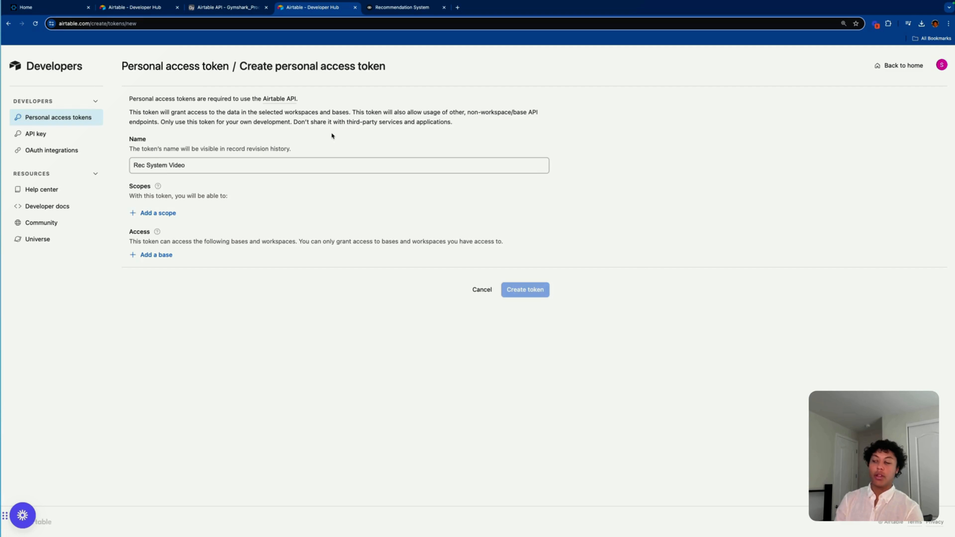
Step: Grant records read/write, comments read/write, schema read/write, webhook:manage, block:manage and user.email:read scopes
left_click(165, 213)
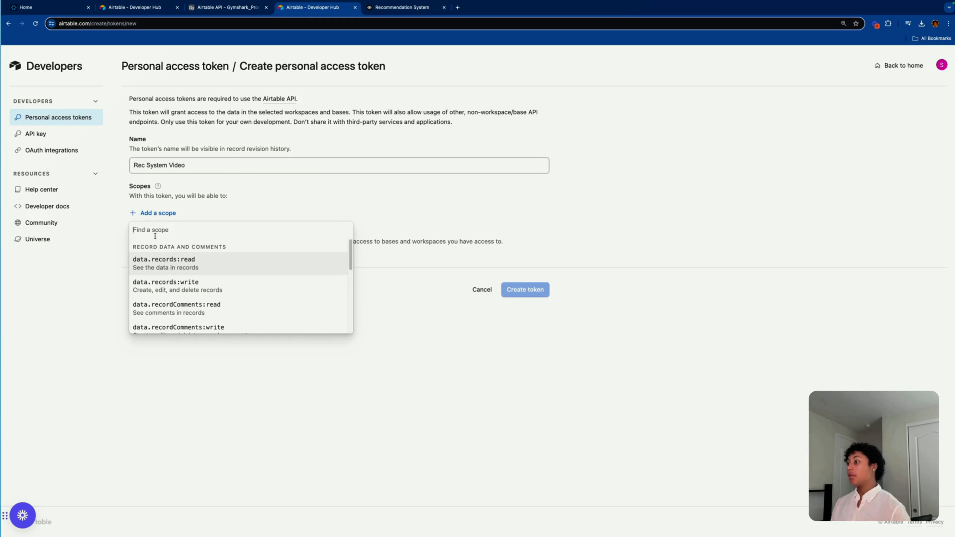
left_click(166, 282)
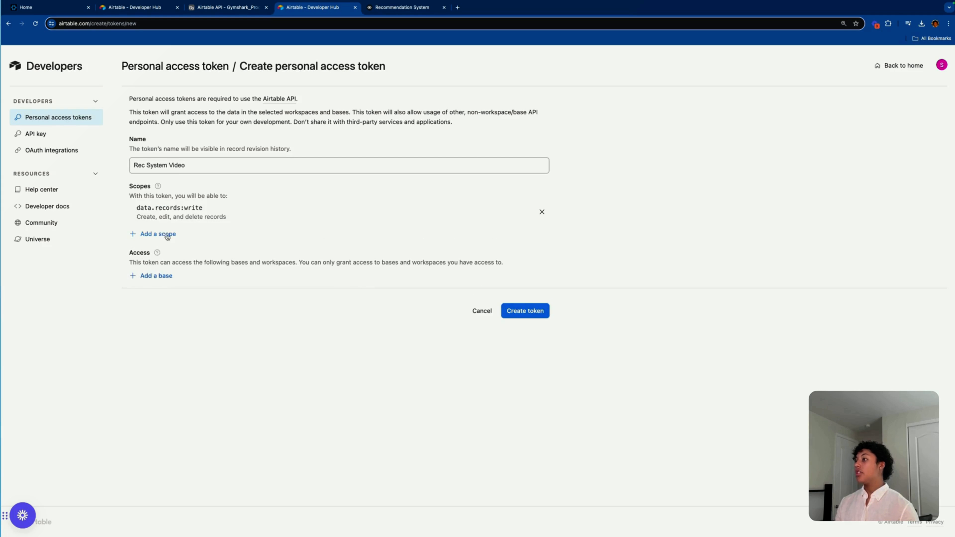
left_click(164, 234)
left_click(177, 285)
left_click(162, 255)
left_click(176, 305)
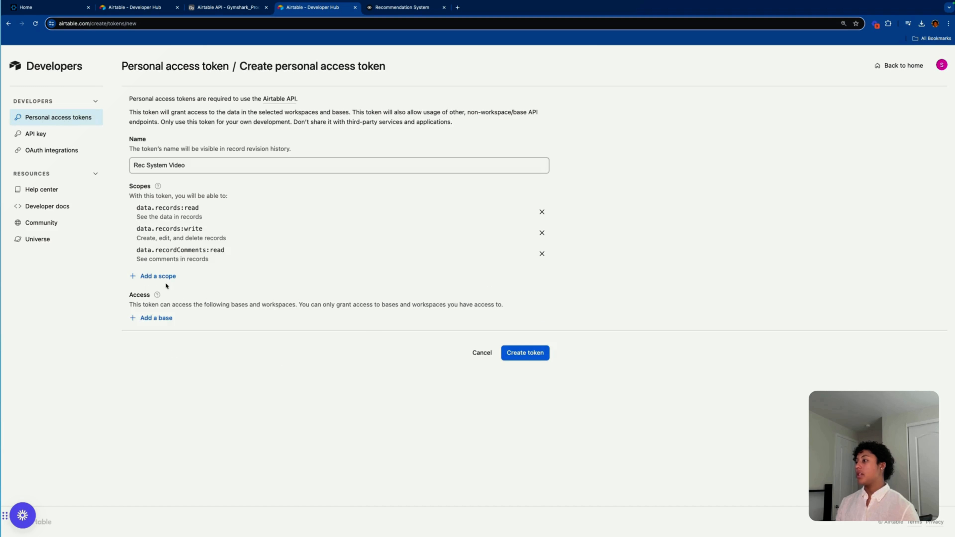
left_click(161, 277)
left_click(180, 329)
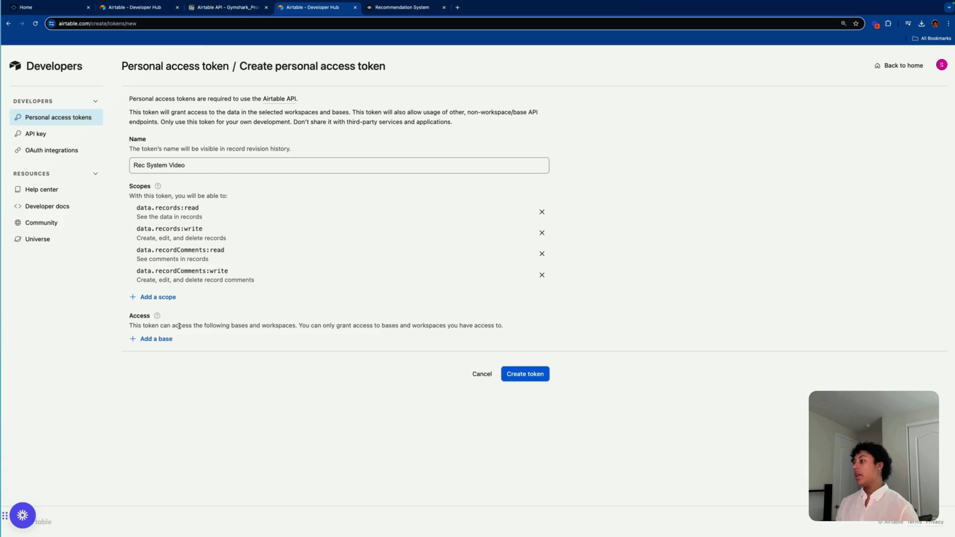
left_click(157, 296)
left_click(167, 343)
left_click(157, 318)
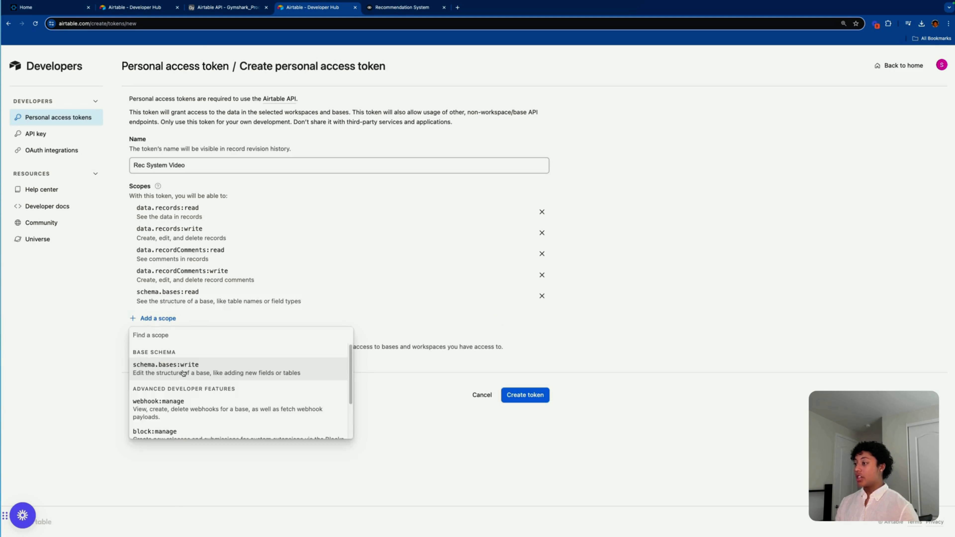
left_click(183, 373)
left_click(158, 339)
left_click(170, 387)
left_click(158, 360)
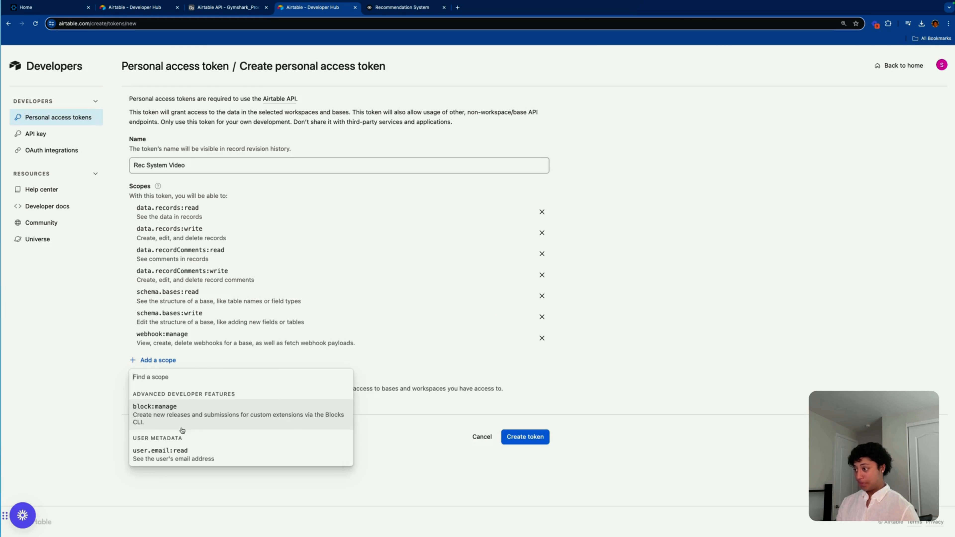
left_click(182, 428)
left_click(158, 381)
left_click(158, 429)
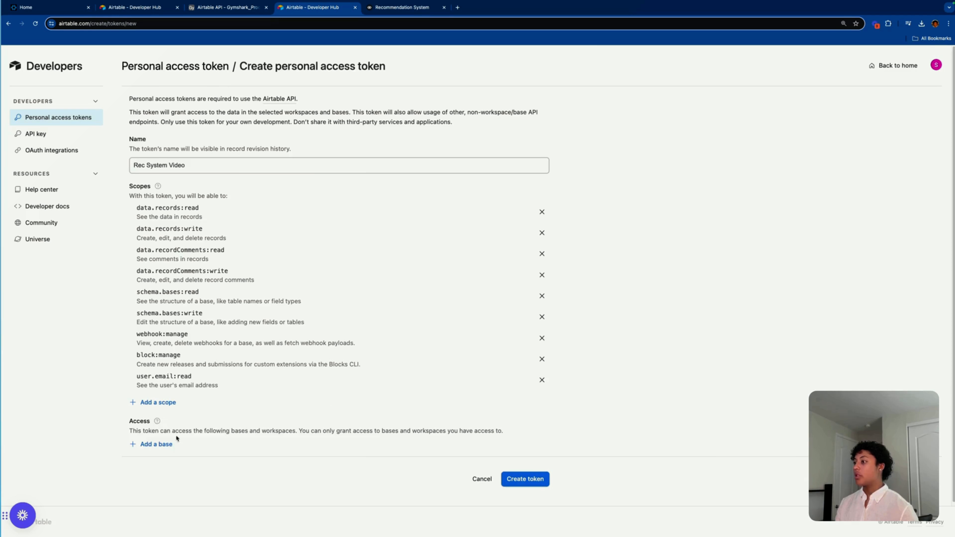
Step: Give the token access to the Gymshark_Products.csv base
left_click(154, 444)
left_click(98, 439)
left_click(152, 446)
scroll(233, 391, "down", 3)
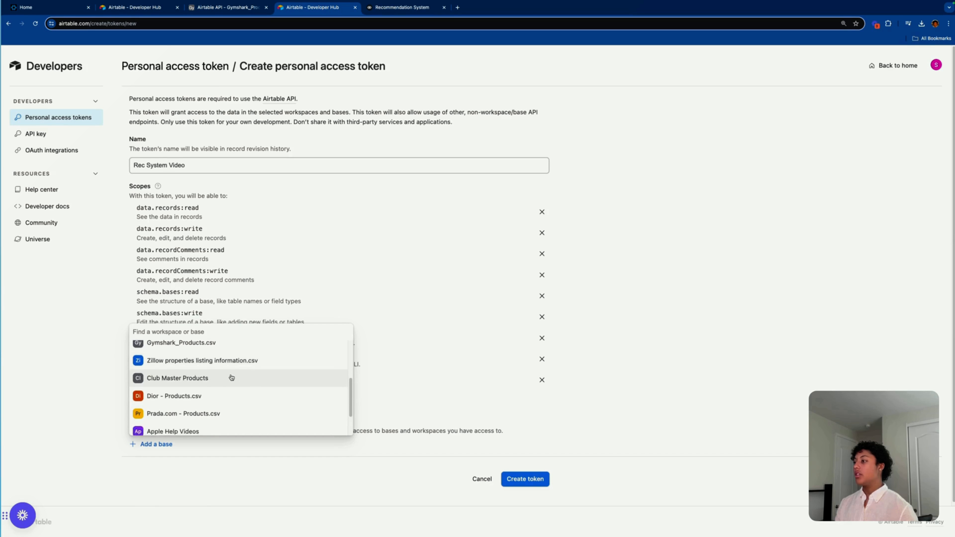
scroll(231, 377, "up", 2)
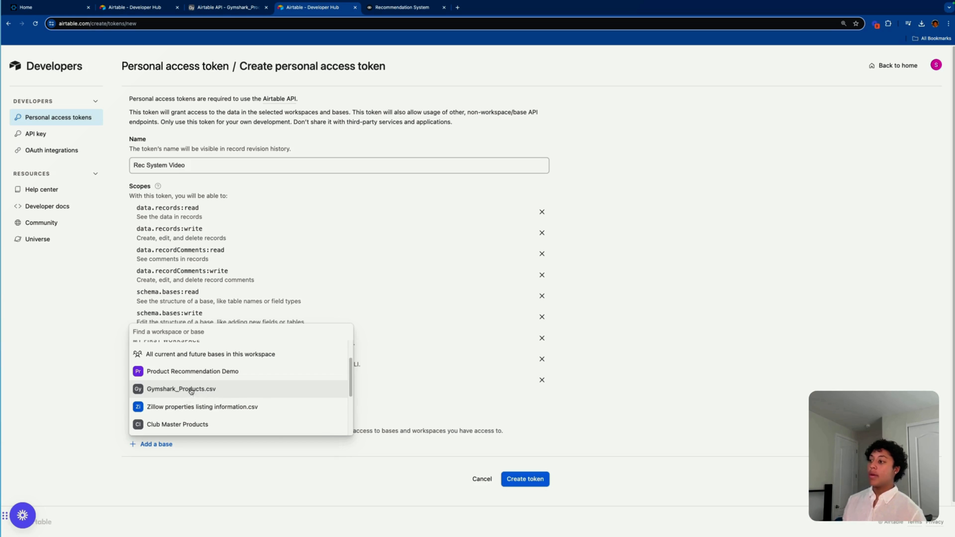
left_click(190, 389)
scroll(301, 429, "down", 2)
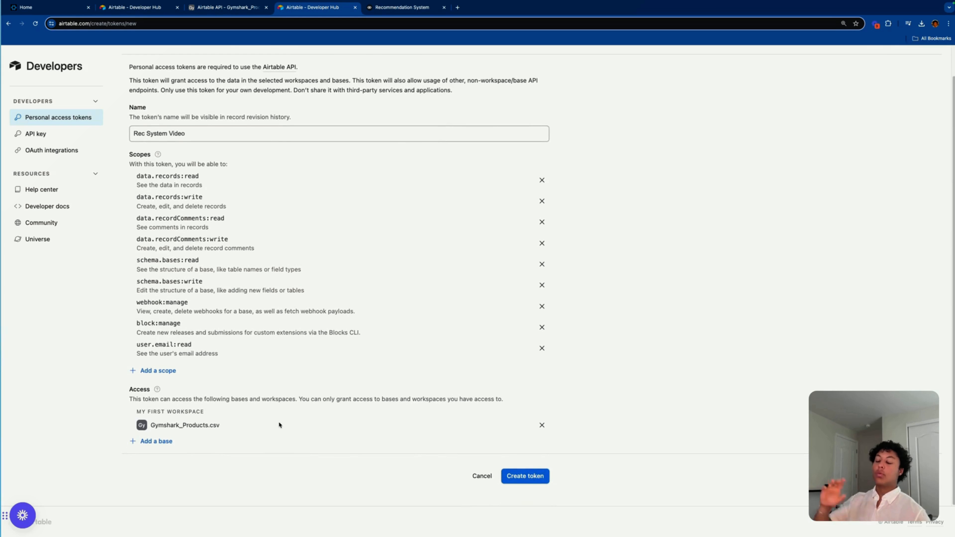
Step: Create the token, copy it, and return to the Recommendation System flow
left_click(533, 478)
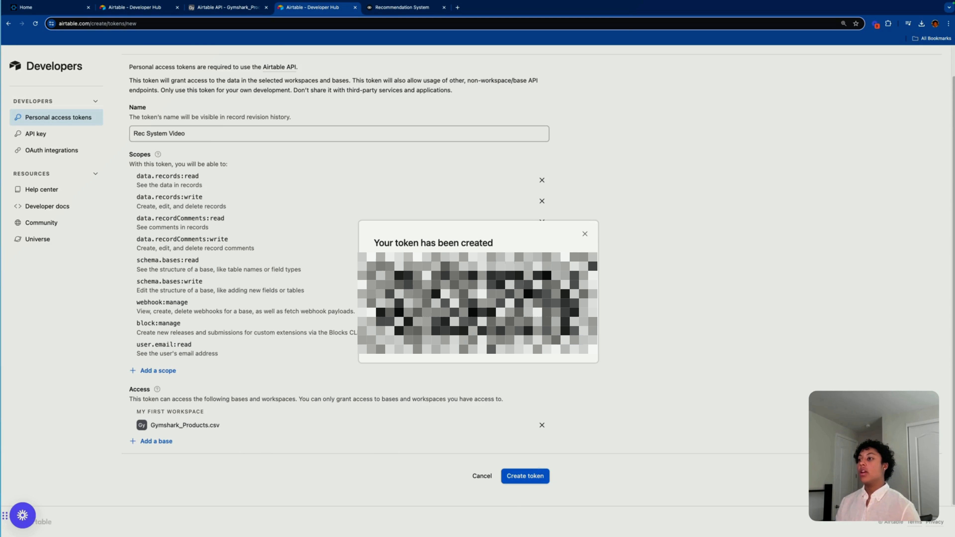
left_click(568, 337)
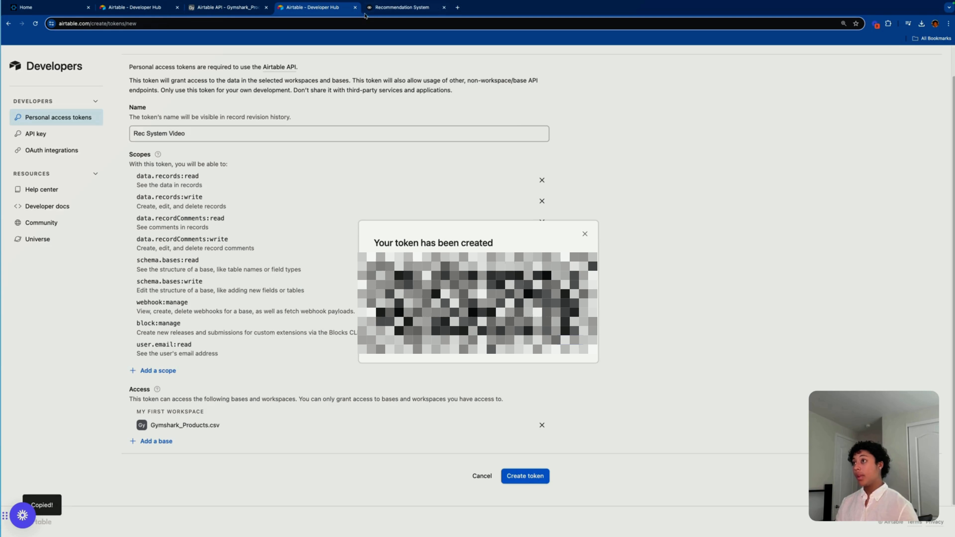
left_click(370, 9)
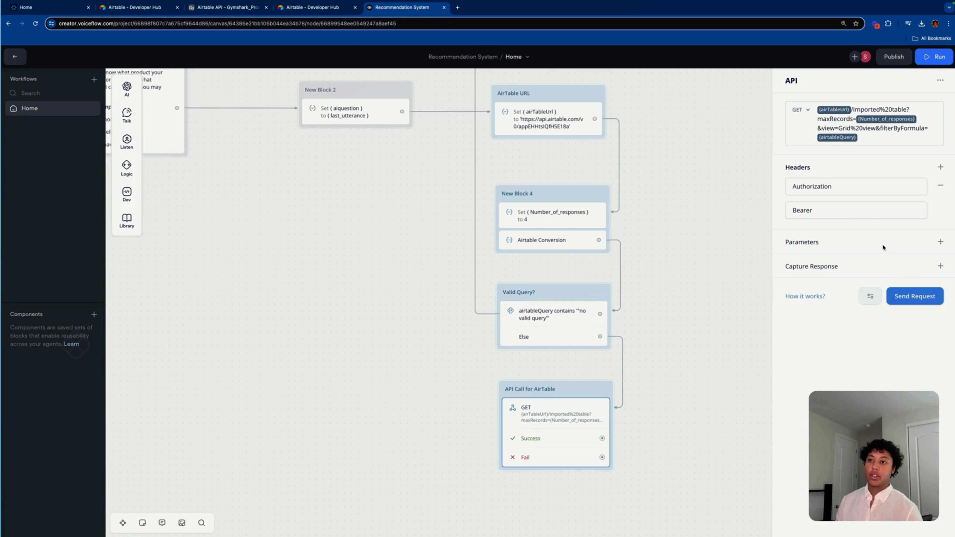
Step: Paste the token after 'Bearer' and capture the 'response' key into a new aiOutput variable
left_click(842, 210)
key("ctrl+v")
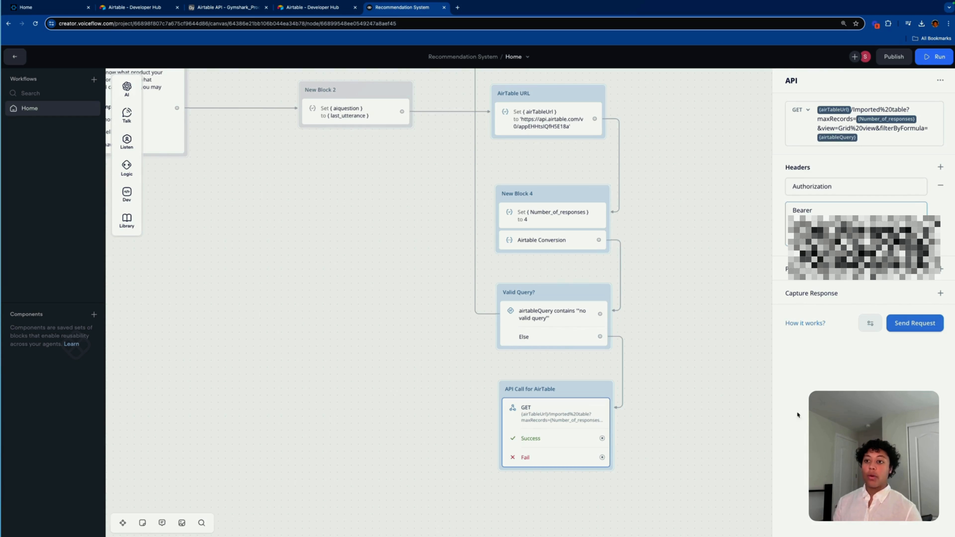
left_click(939, 293)
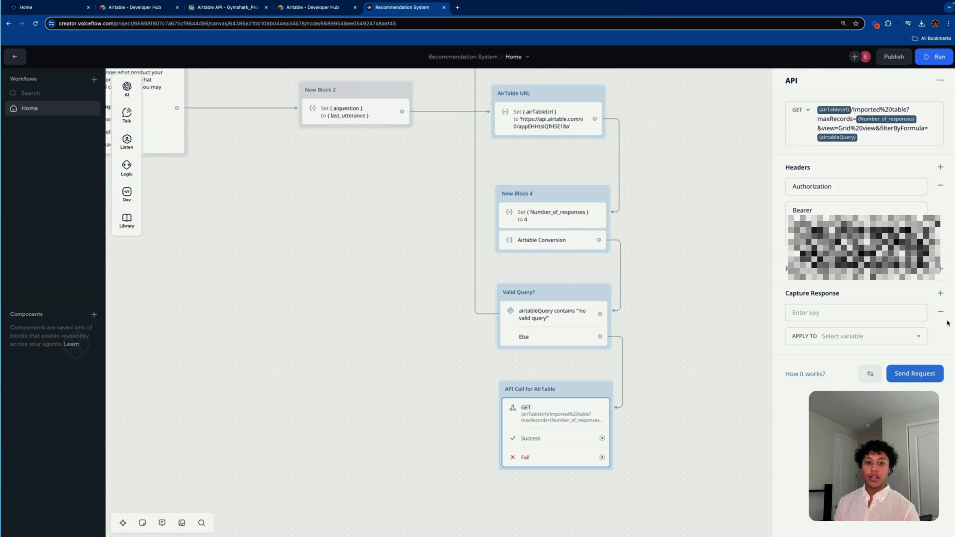
left_click(847, 319)
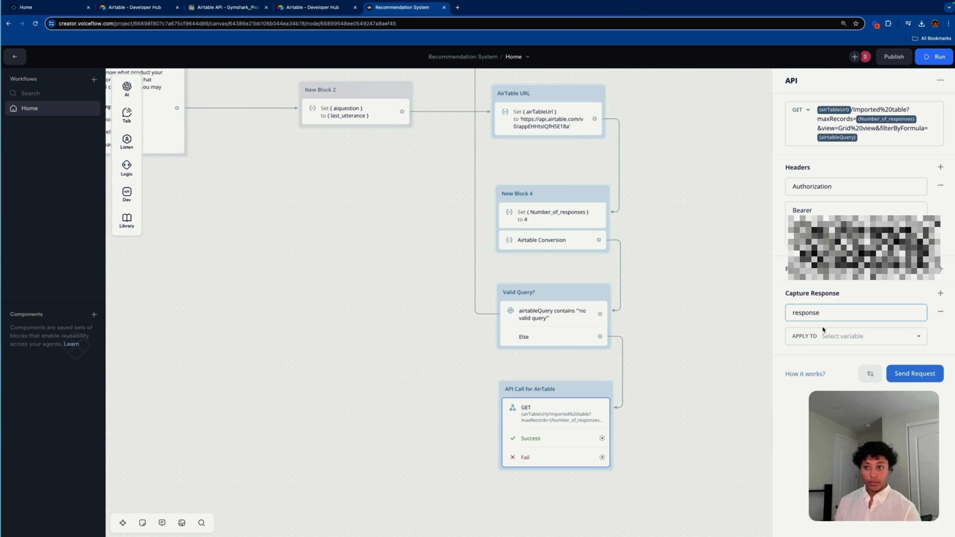
left_click(898, 333)
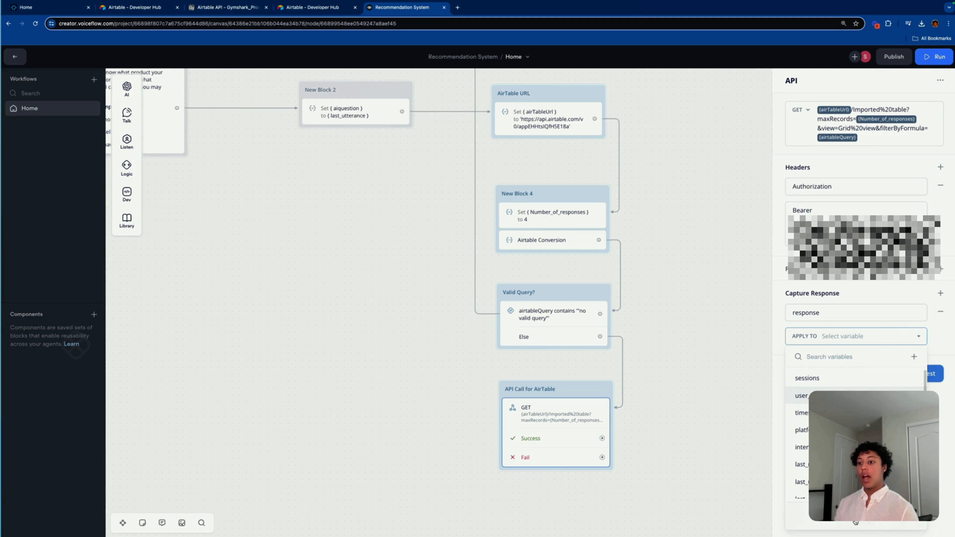
left_click(796, 406)
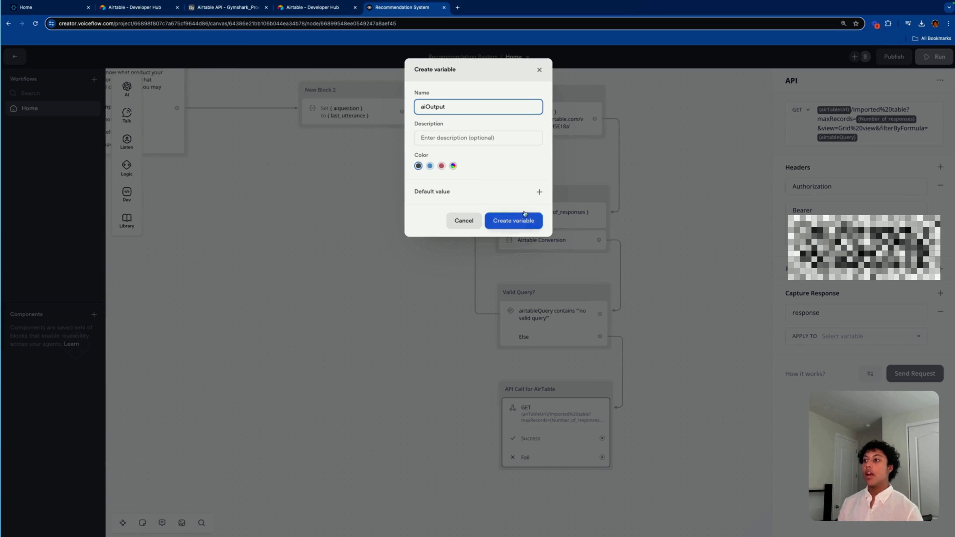
left_click(513, 221)
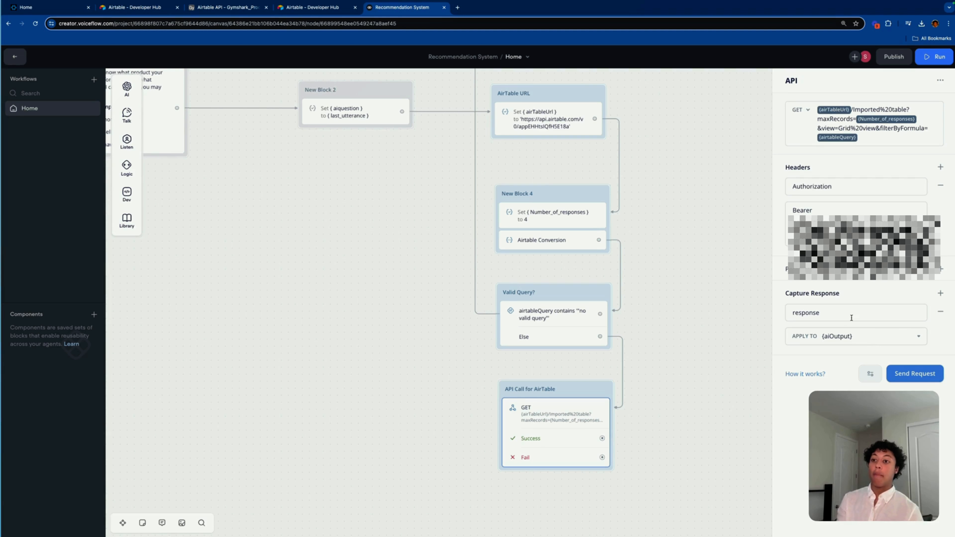
Step: Connect the API call's Success path to a new JavaScript block placed beside it
left_click(699, 455)
left_click_drag(729, 437, 658, 433)
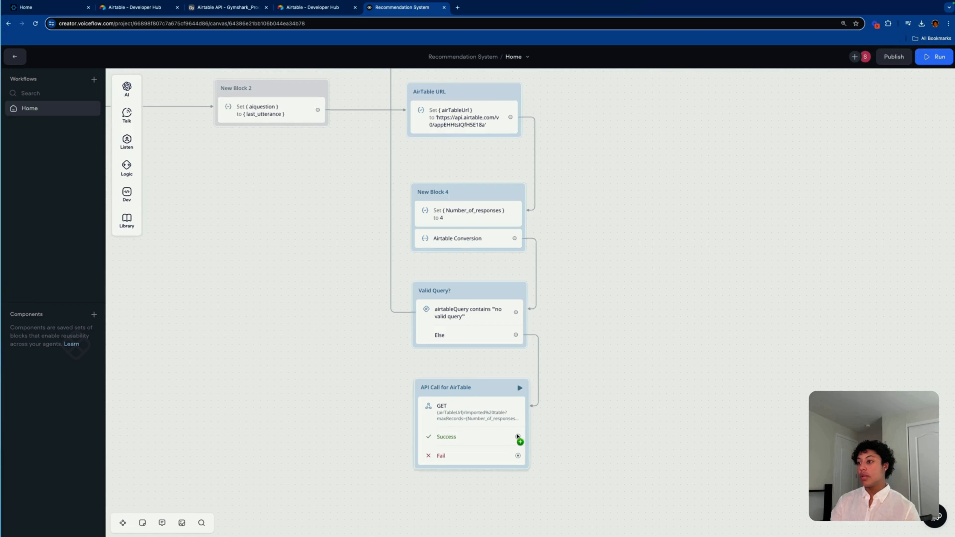
left_click_drag(675, 433, 676, 435)
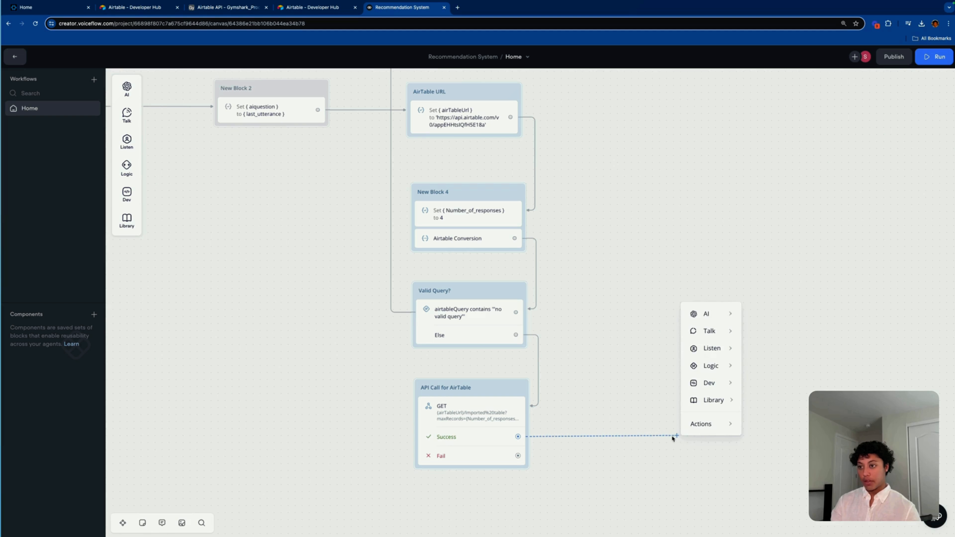
mouse_move(731, 384)
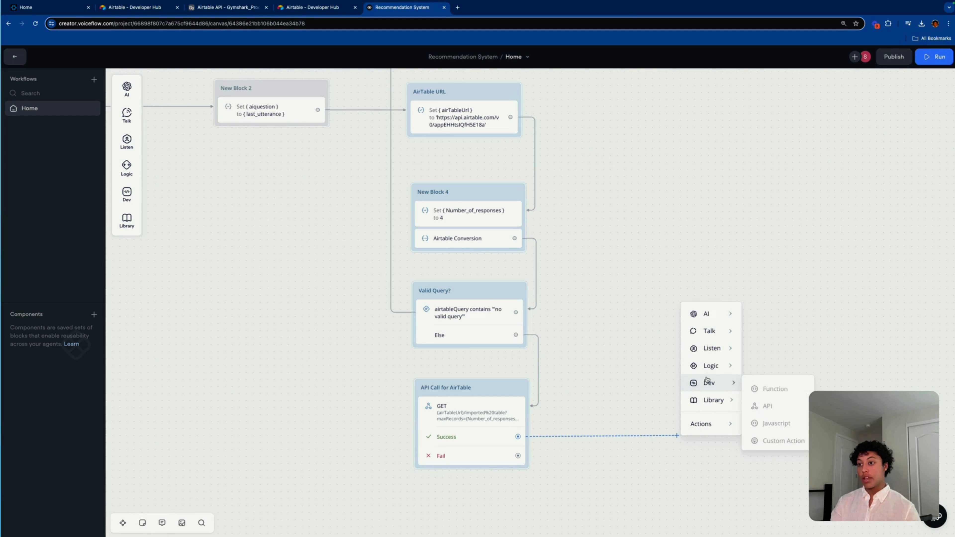
left_click(765, 422)
left_click_drag(703, 417, 704, 412)
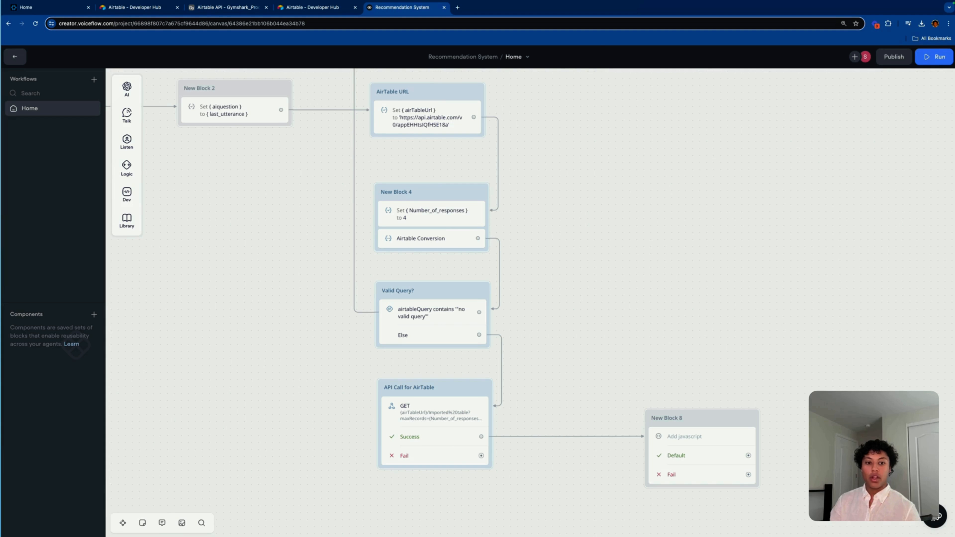
Step: Draw a new connection out of the API call's Fail path
key("super+Tab")
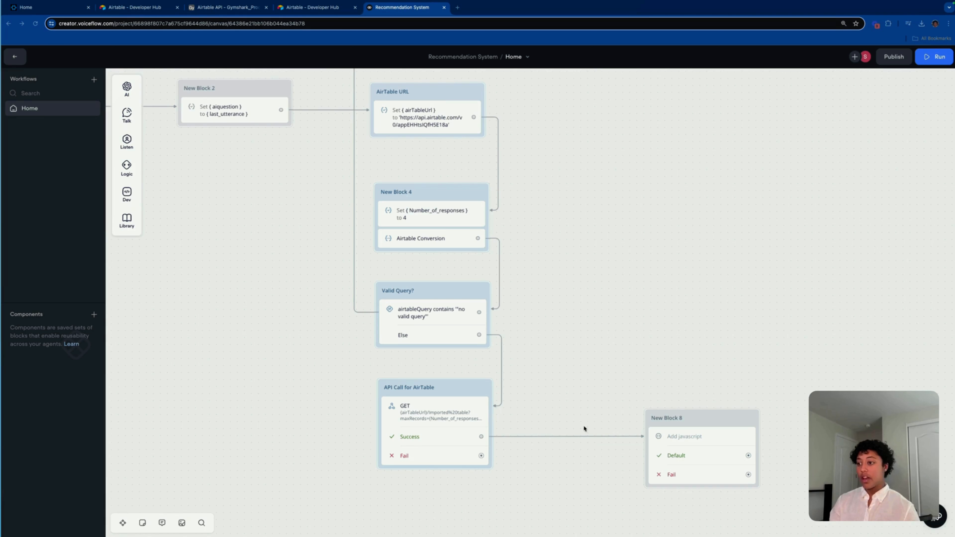
scroll(582, 386, "down", 3)
scroll(582, 386, "right", 3)
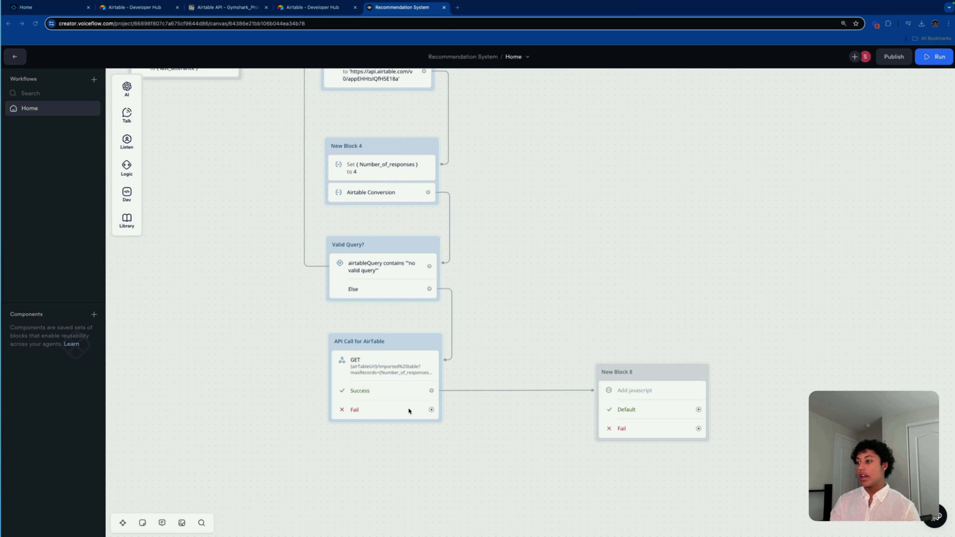
left_click_drag(432, 411, 567, 463)
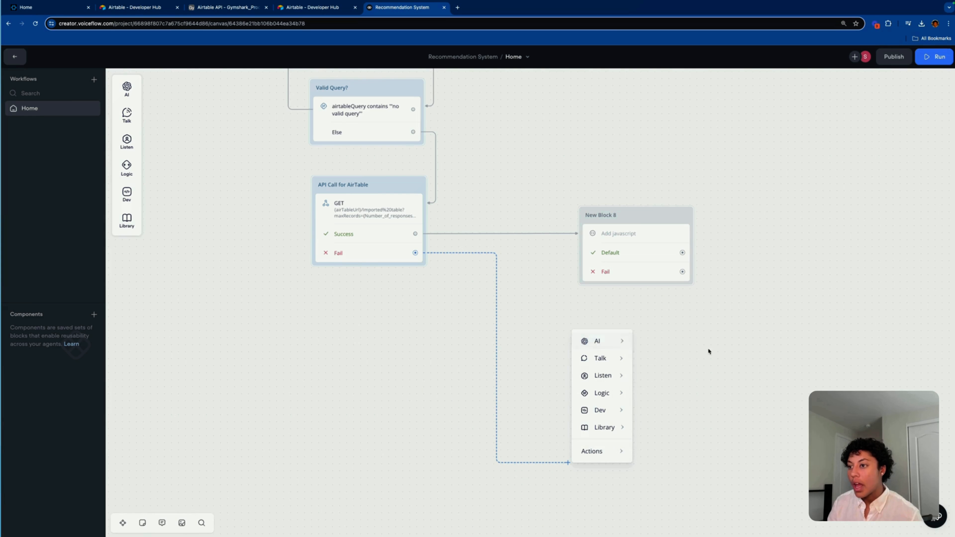
mouse_move(609, 345)
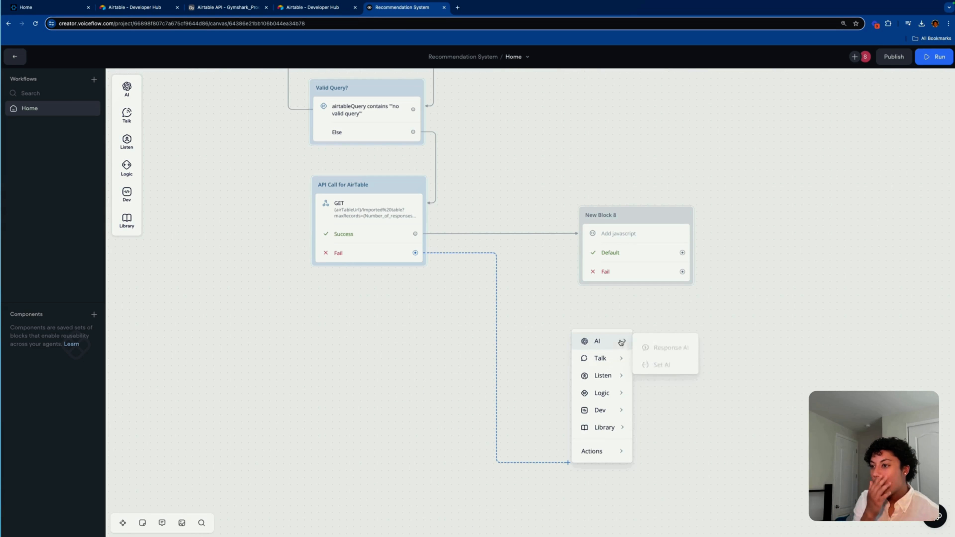
Step: Add a Set AI step labelled 'Response not found' and paste the product-unavailable apology prompt
left_click(647, 362)
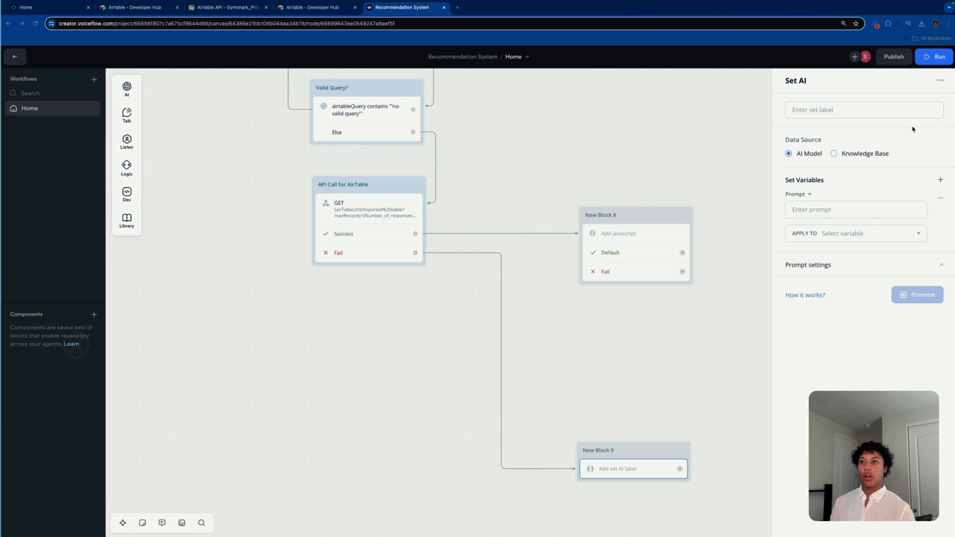
left_click(880, 110)
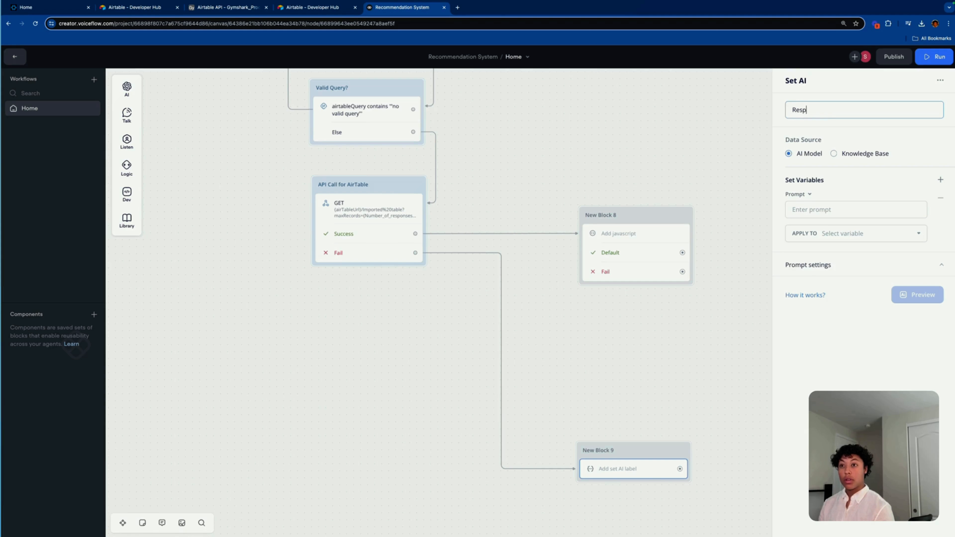
type("Response not fou")
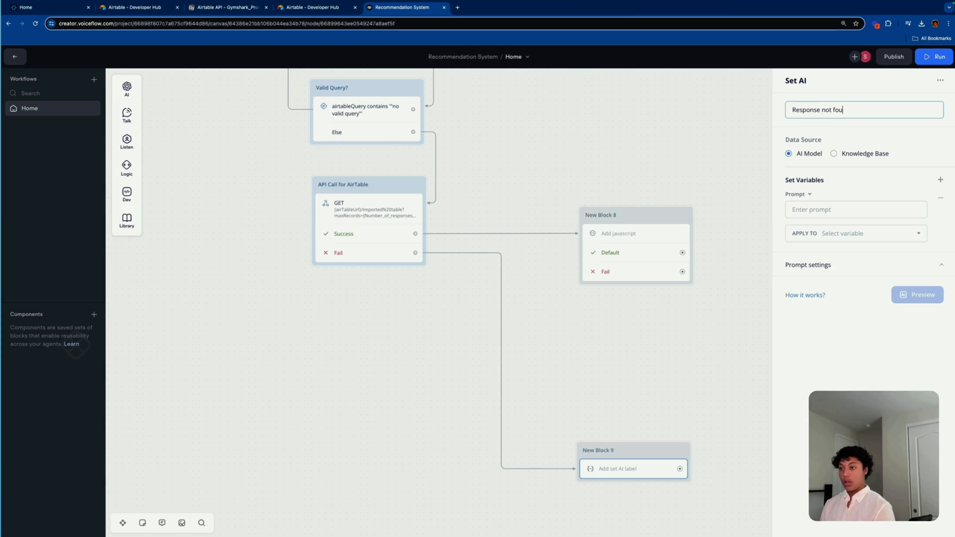
type("nd")
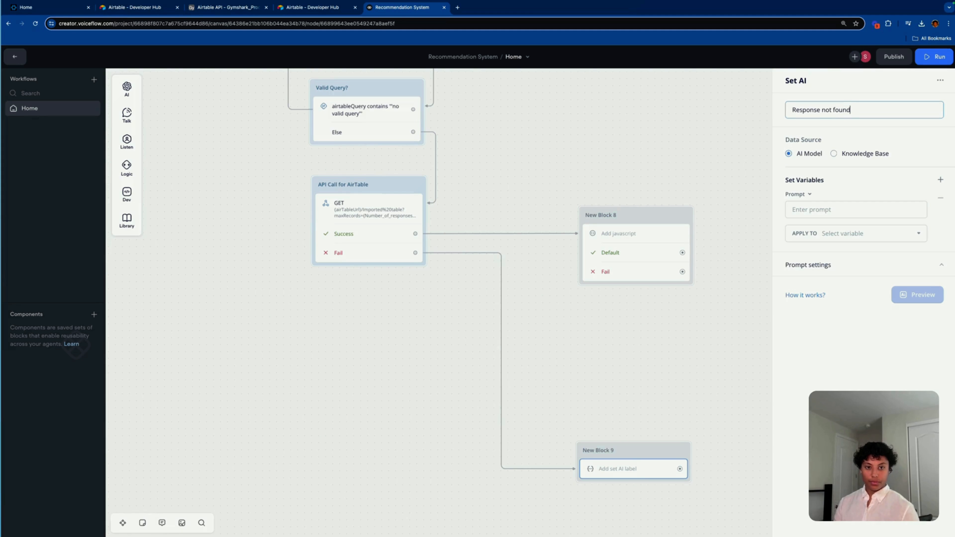
key("super+Tab")
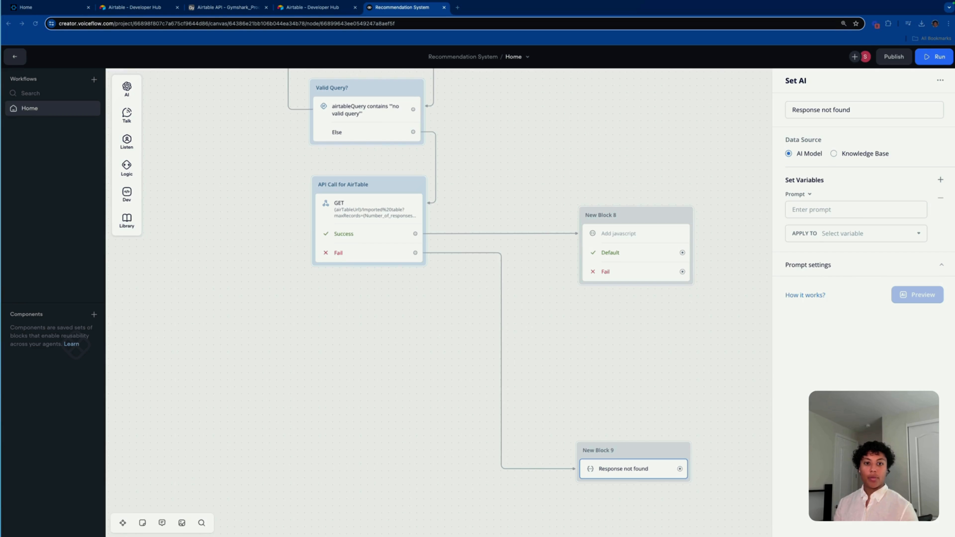
left_click(859, 209)
type("Here is what the customer has requested: \"{aiquestion}\" We don't have this product available and you need to tell the client this.  If they have requested for a product that is not found, then please tell them, \"Sorry, we were unable to find what you were looking for.\".  DO NOT ASK A FOLLOW UP QUESTION.")
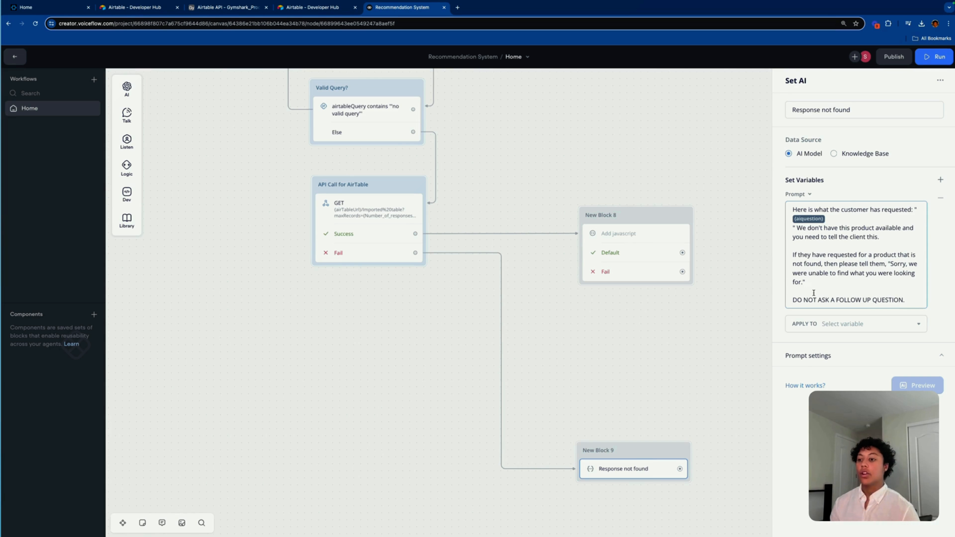
scroll(695, 377, "down", 5)
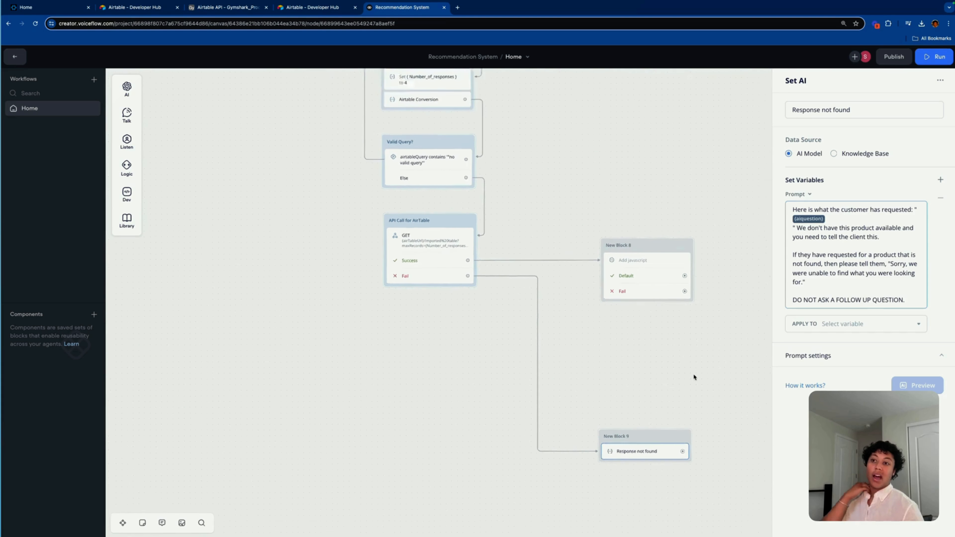
Step: Connect the Response not found block's output back to the Welcome block
left_click(714, 346)
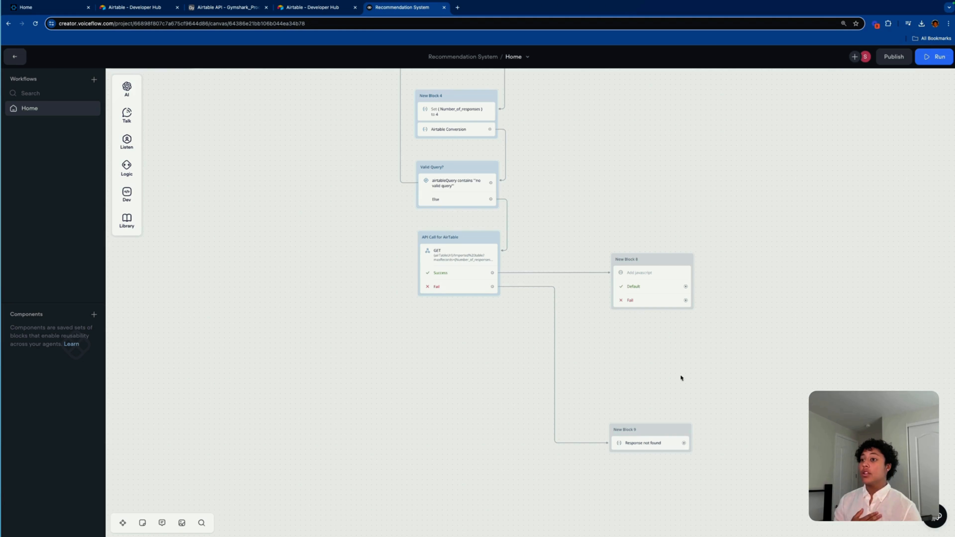
scroll(679, 381, "down", 2)
scroll(680, 385, "down", 3)
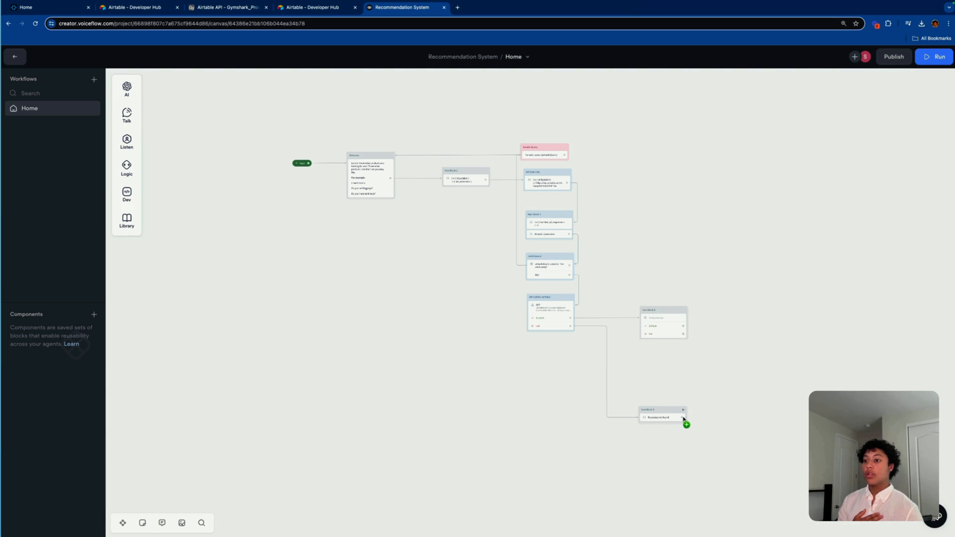
left_click_drag(683, 418, 388, 161)
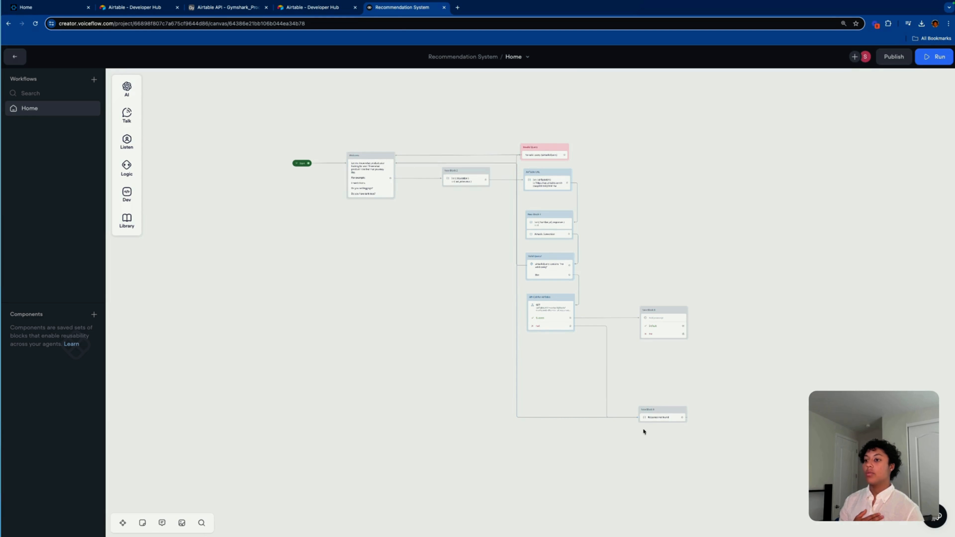
Step: Set the Response not found block's colour to the pink theme
left_click(650, 417)
right_click(663, 411)
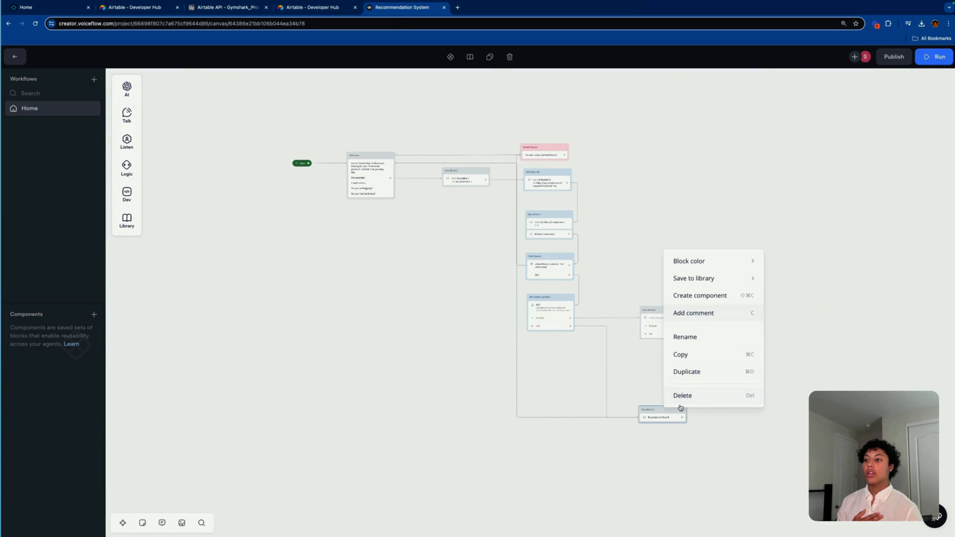
mouse_move(695, 260)
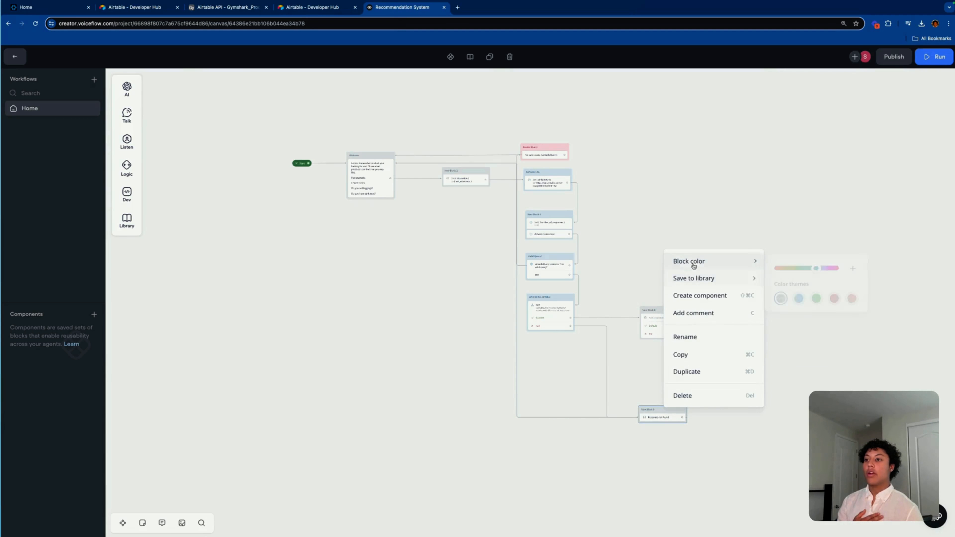
left_click(806, 342)
scroll(743, 381, "up", 5)
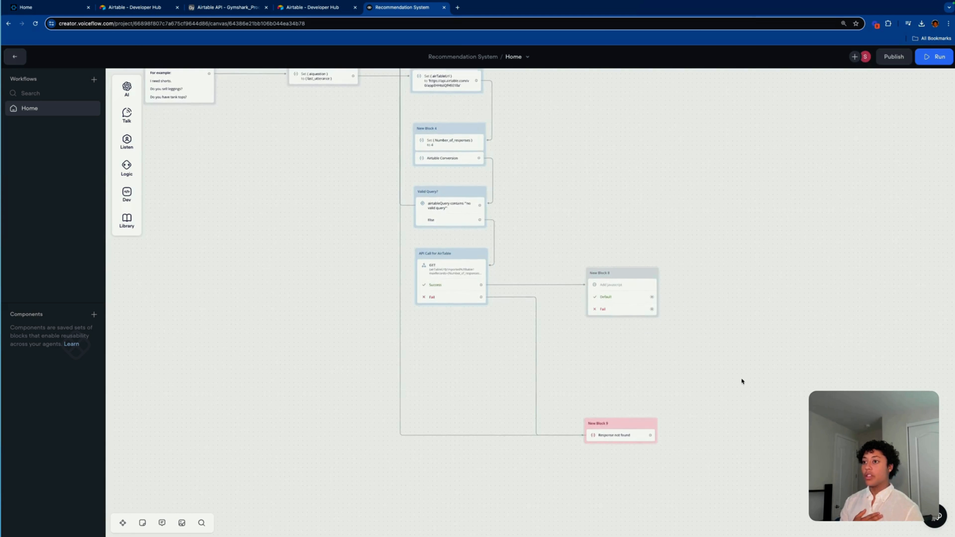
scroll(741, 380, "up", 1)
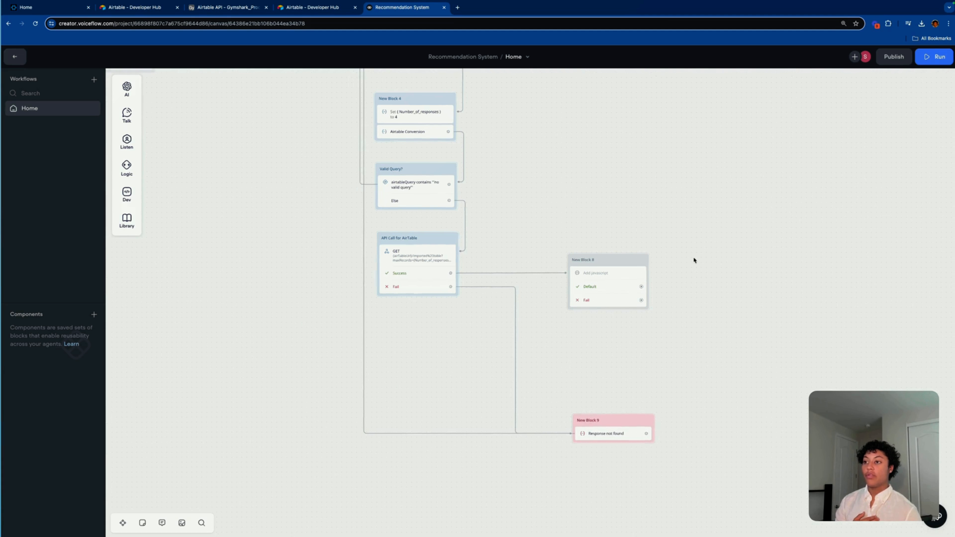
scroll(699, 270, "down", 3)
scroll(698, 270, "up", 3)
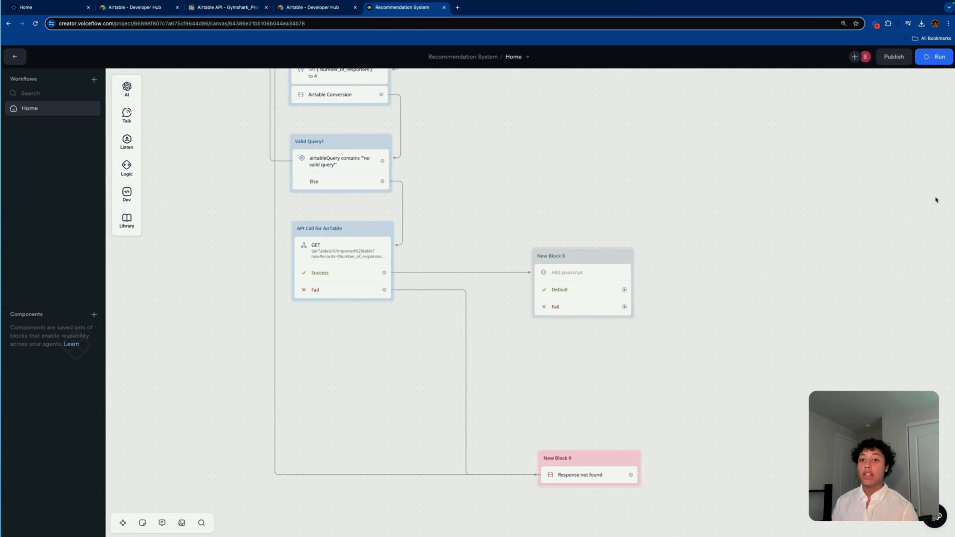
scroll(602, 215, "right", 5)
Step: Paste the summarizeProperties function into New Block 8's full-width editor and select lines 13–16
left_click(372, 191)
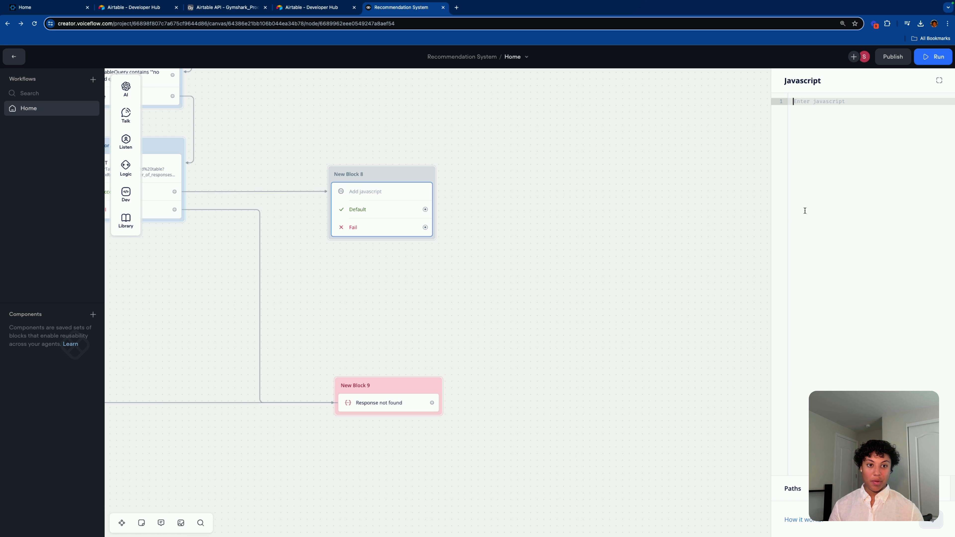
left_click(938, 80)
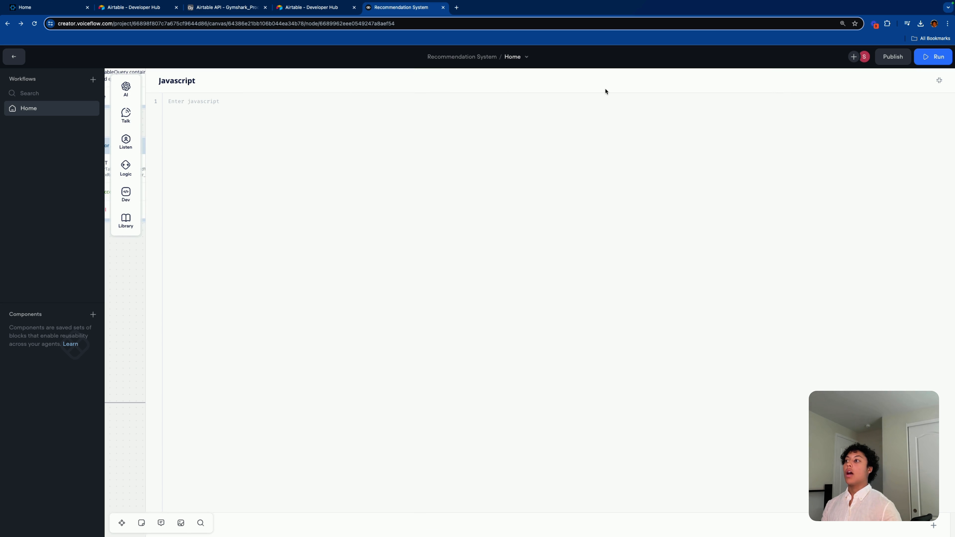
type("function summarizeProperties(data) {     if (!data.records || data.records.length === 0) {         return \"No product data available.\";     }      let summaries = [];      for (let i = 0; i < data.records.length; i++) {         const product = data.records[i].fields;          let summary = {};          product.productname ? summary.productName = product.productname : null;         product.category ? summary.category = product.category : null;         product.image ? summary.image = product.image : null;         product.url ? summary.url = product.url : null;          summaries.push(summary);     }      return summaries; }  formattedResponse = summarizeProperties(aiOutput);")
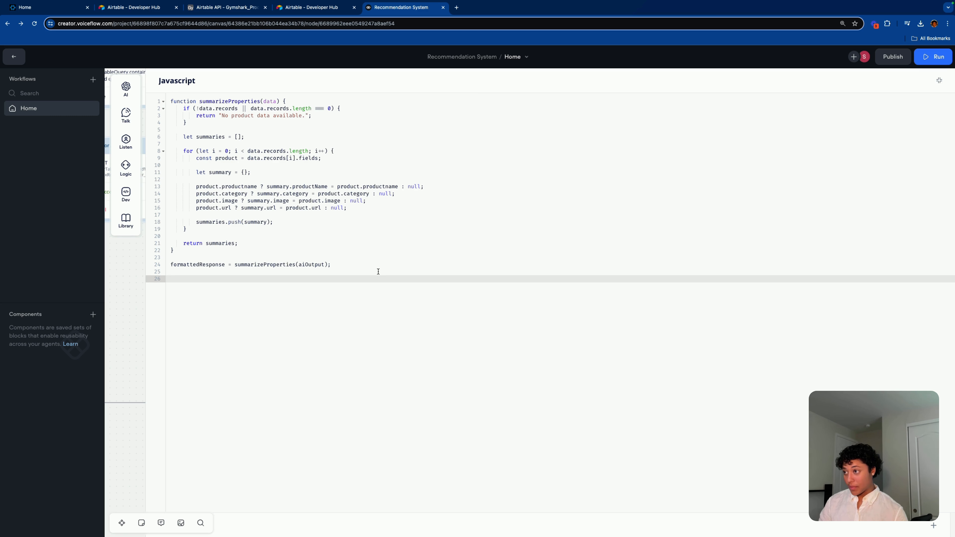
left_click(349, 257)
left_click(341, 270)
left_click(349, 265)
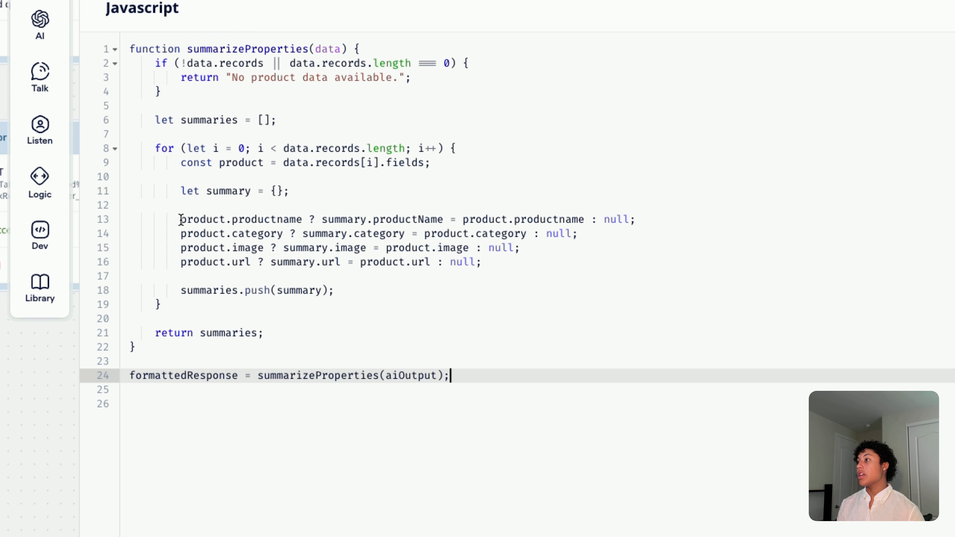
left_click_drag(181, 219, 549, 266)
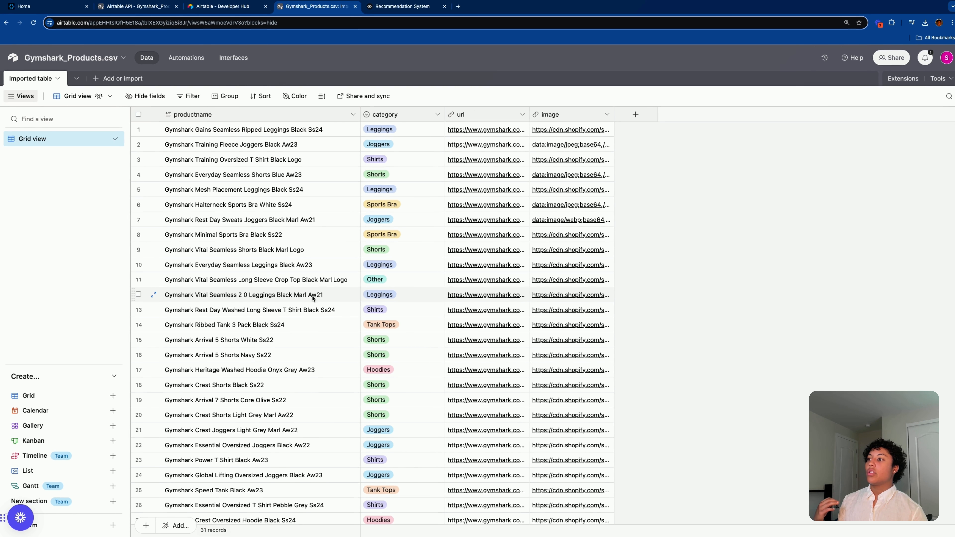
Step: Float Voiceflow beside Airtable and compare code line 13's productName with the productname field
scroll(312, 299, "down", 3)
scroll(354, 258, "up", 3)
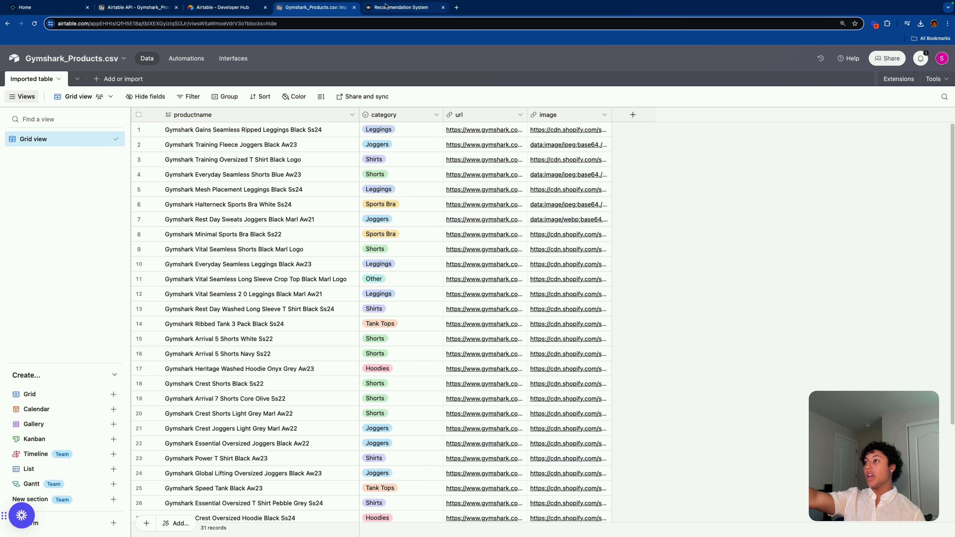
left_click_drag(389, 8, 529, 1)
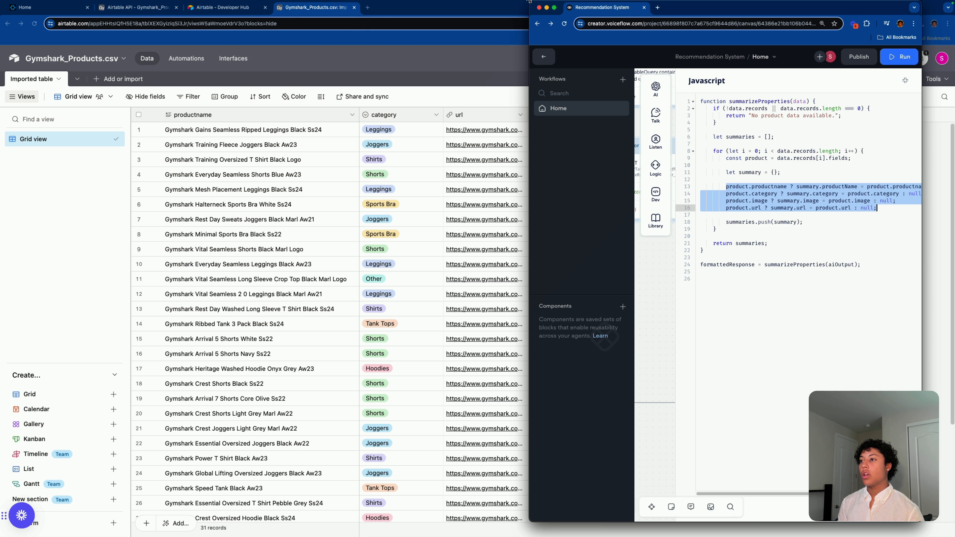
double_click(769, 186)
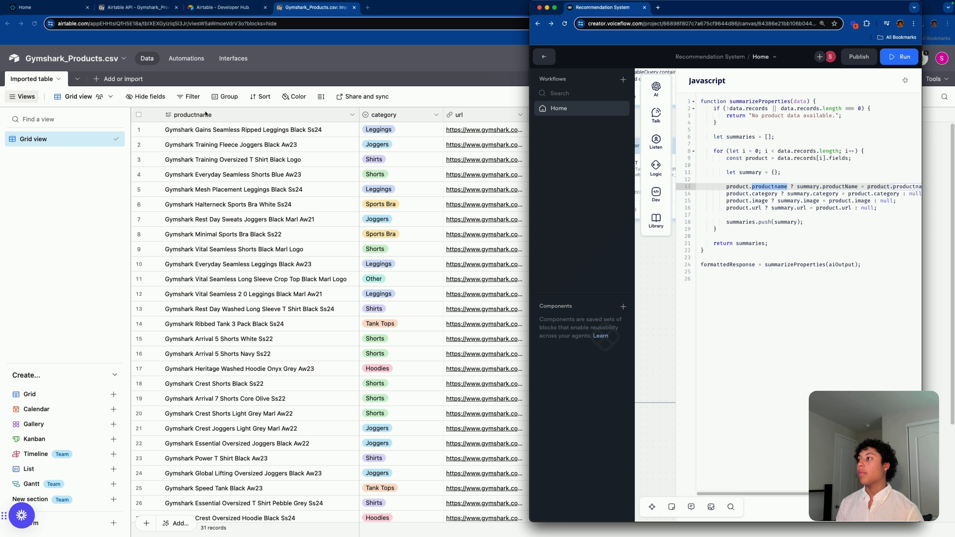
double_click(180, 114)
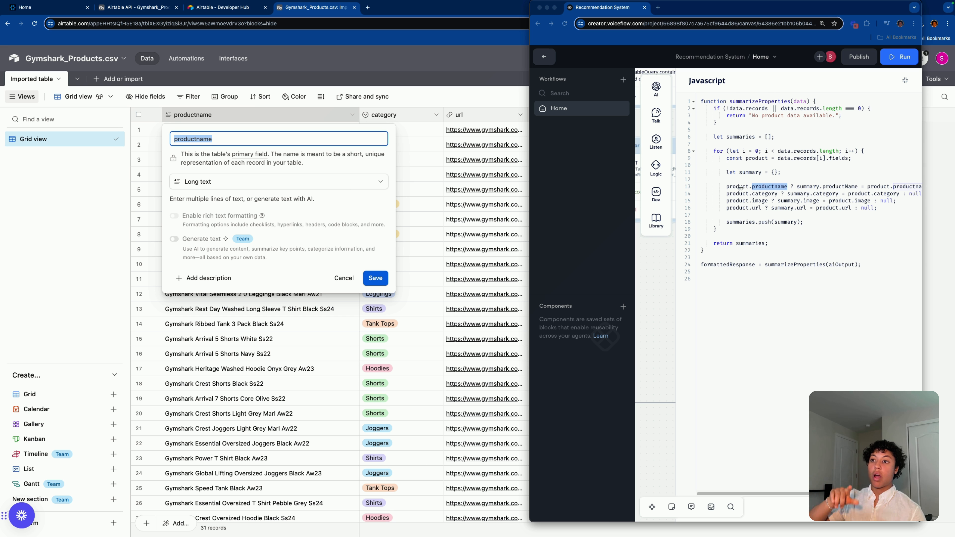
left_click(816, 187)
double_click(839, 187)
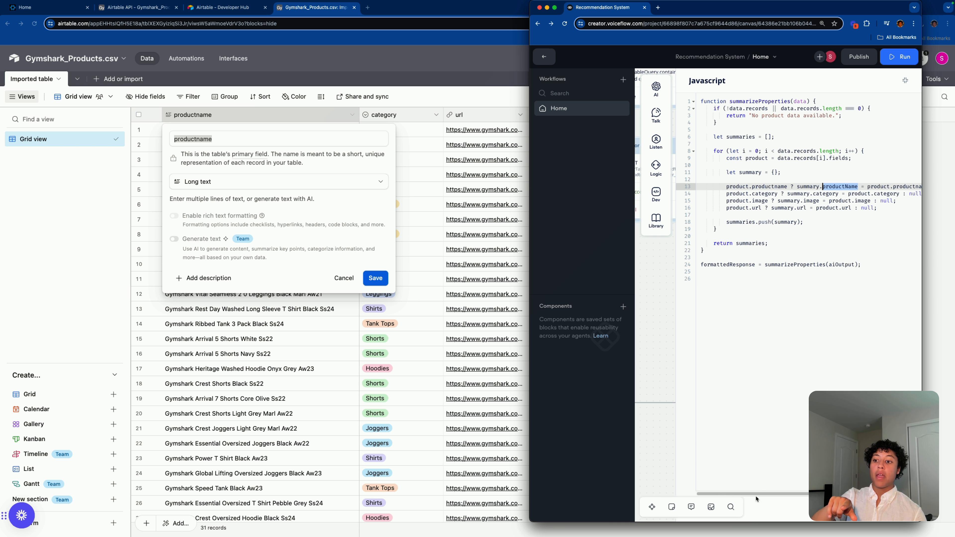
scroll(757, 499, "right", 2)
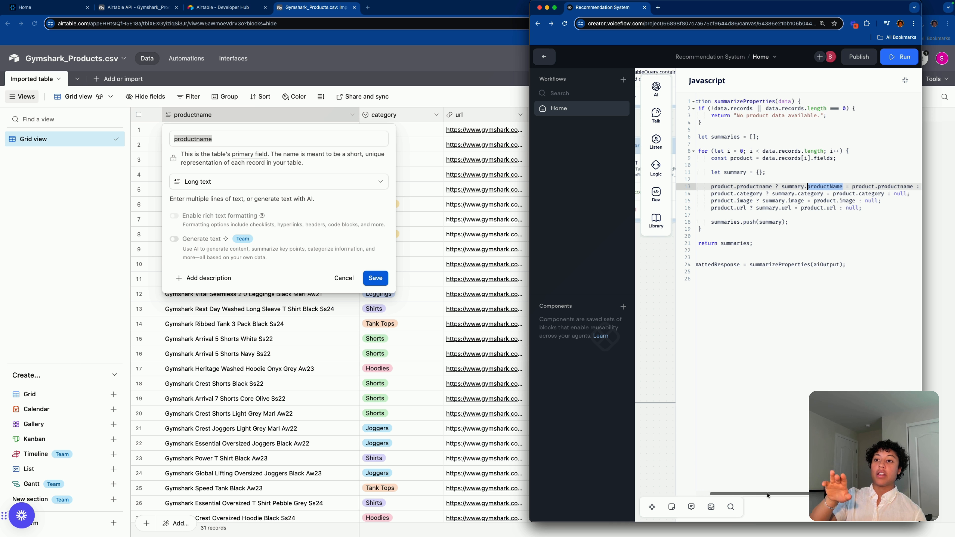
left_click(833, 186)
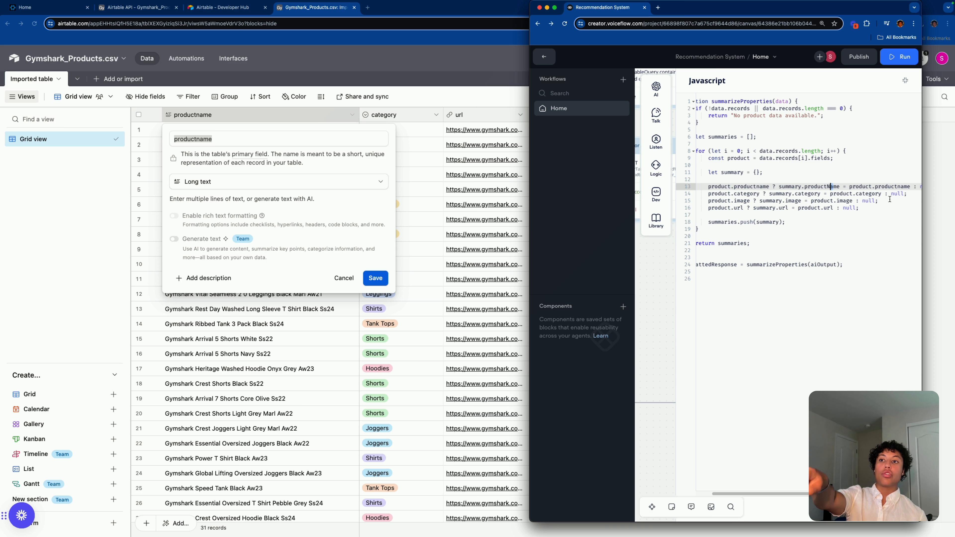
Step: Bring the Airtable table forward, then check the category and url properties on lines 14–16
left_click(236, 133)
left_click(325, 124)
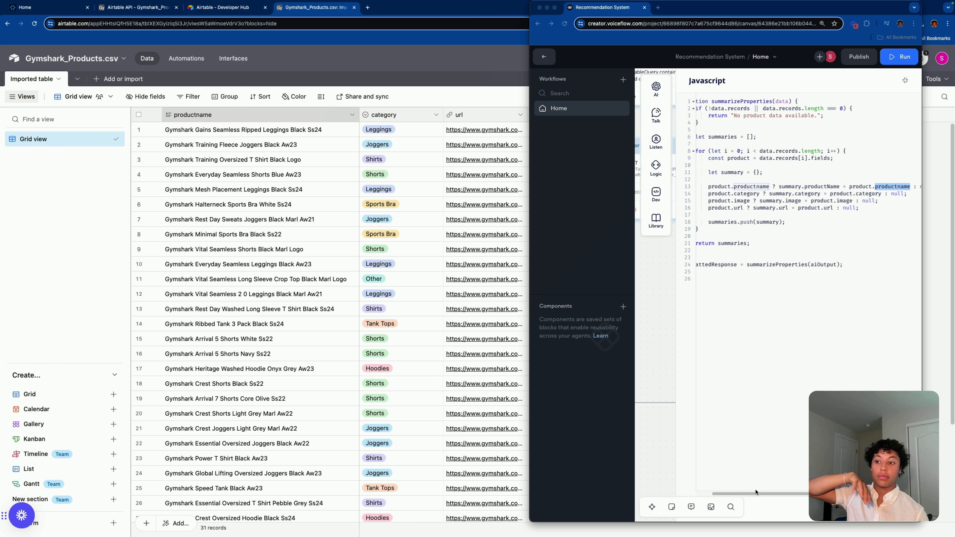
left_click(774, 432)
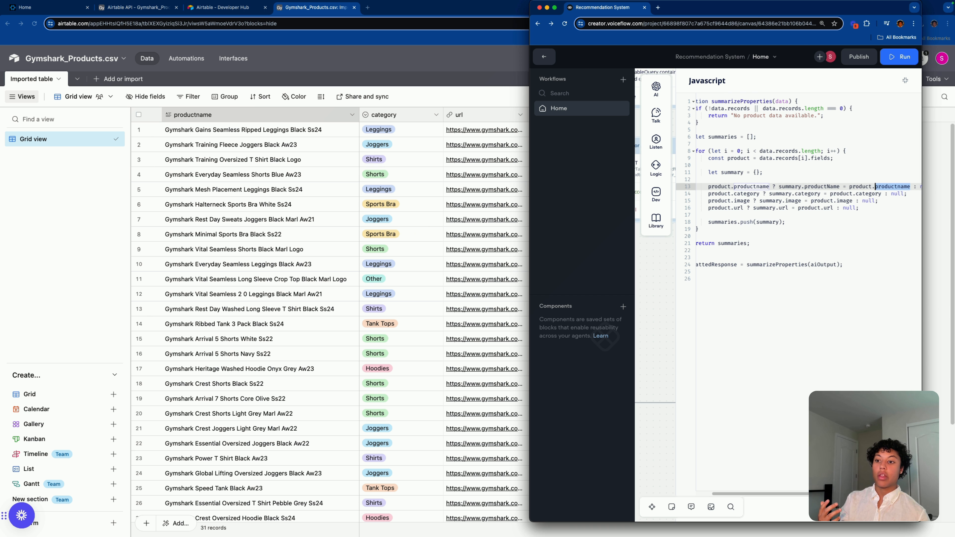
scroll(774, 424, "left", 1)
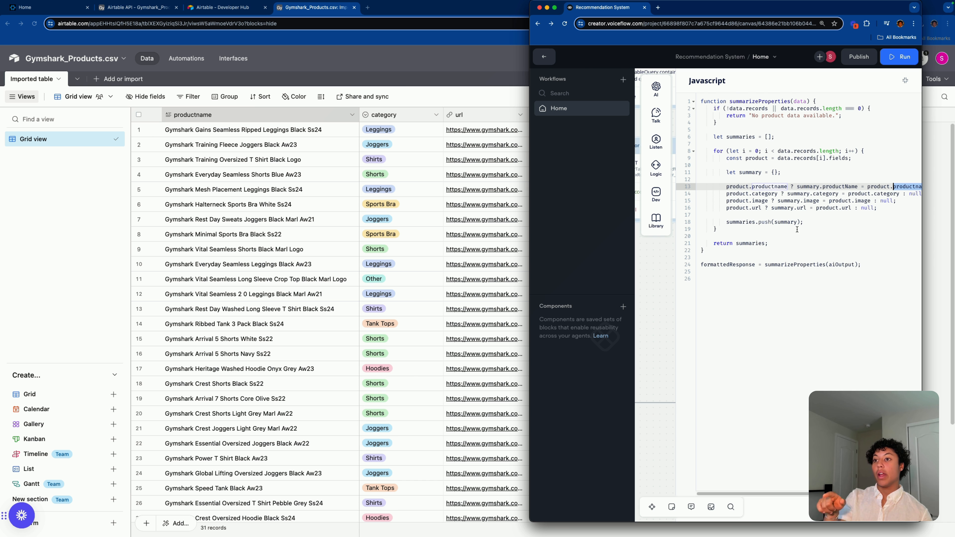
double_click(769, 194)
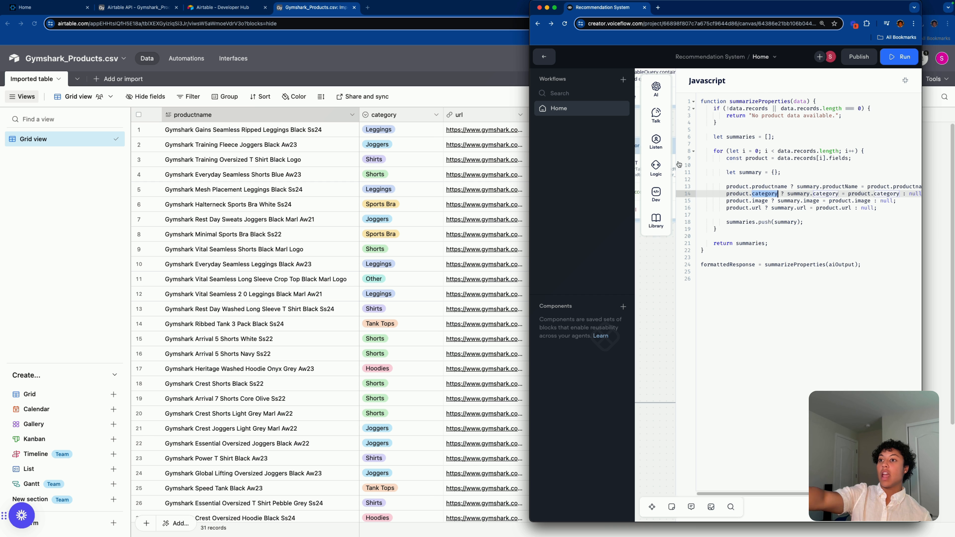
left_click(794, 304)
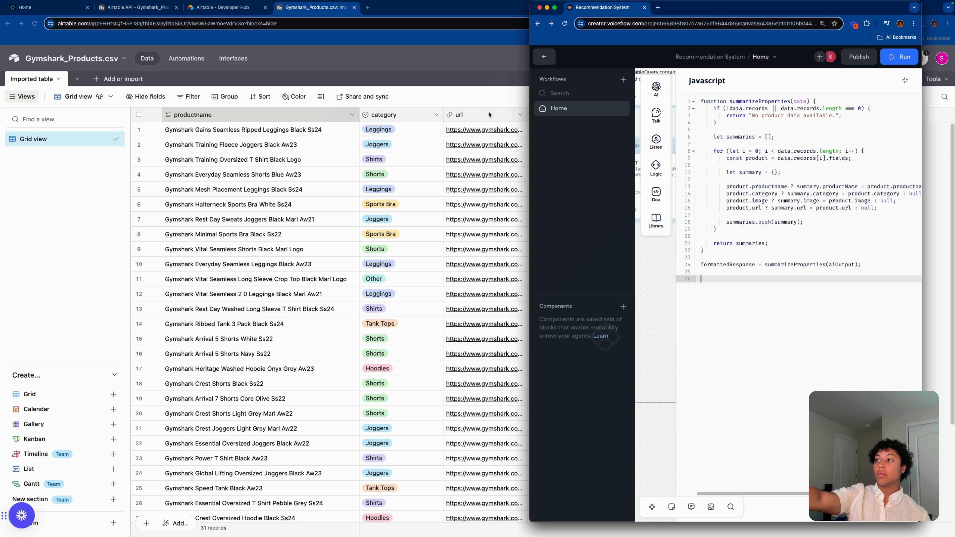
left_click(799, 210)
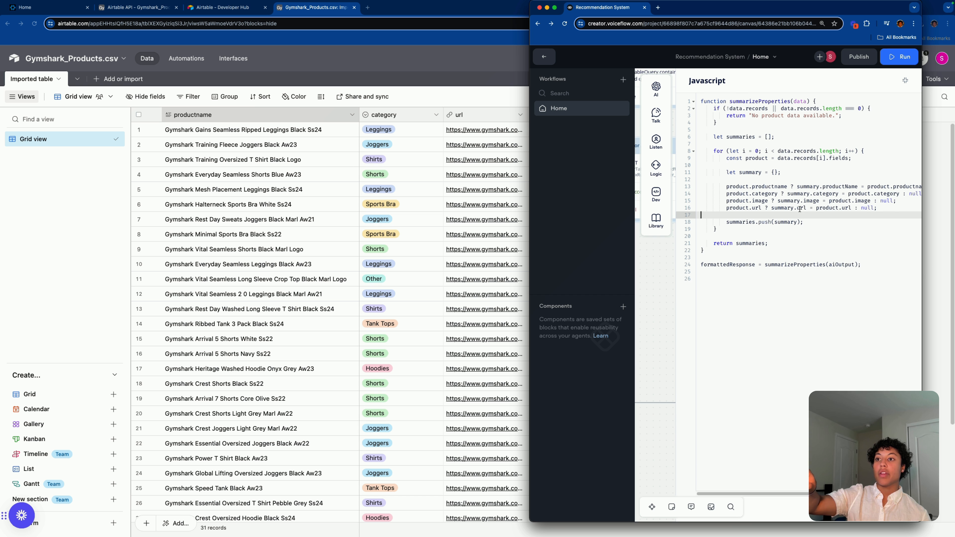
double_click(800, 209)
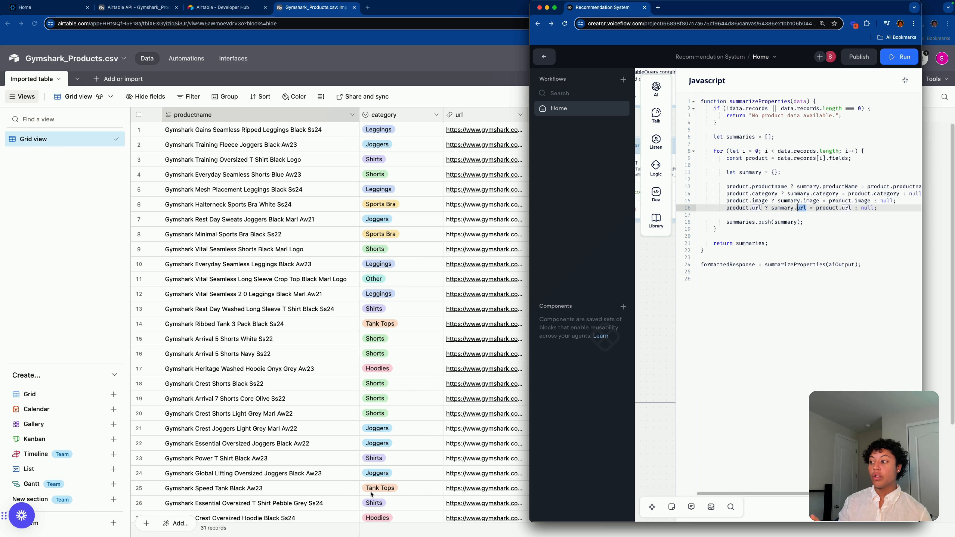
Step: Move the Recommendation System project into the Airtable window as its own tab
left_click(478, 1)
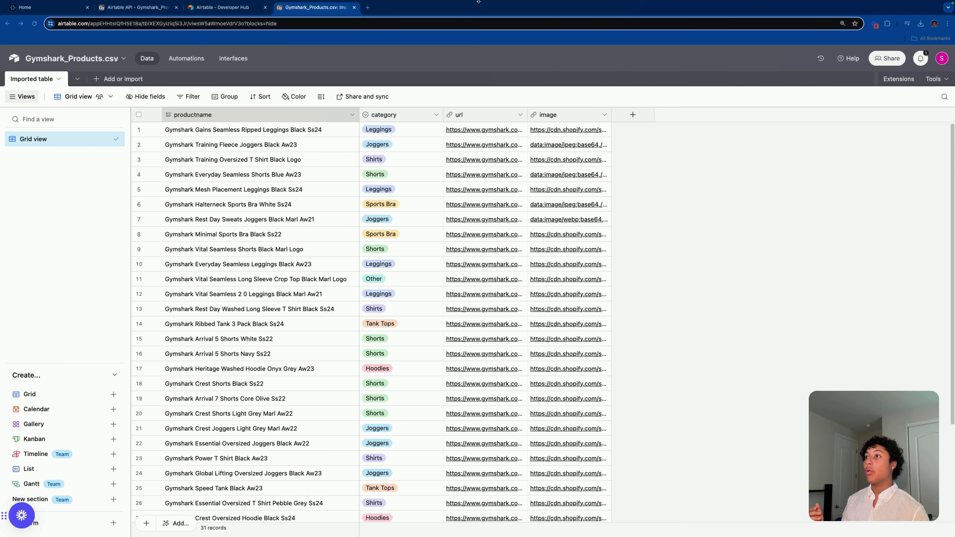
left_click_drag(478, 1, 402, 9)
left_click(336, 11)
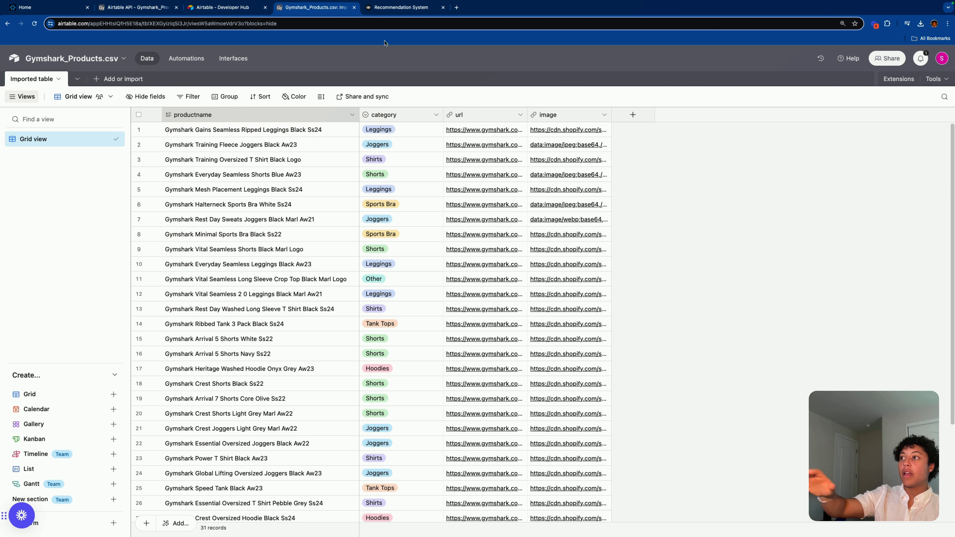
left_click(379, 6)
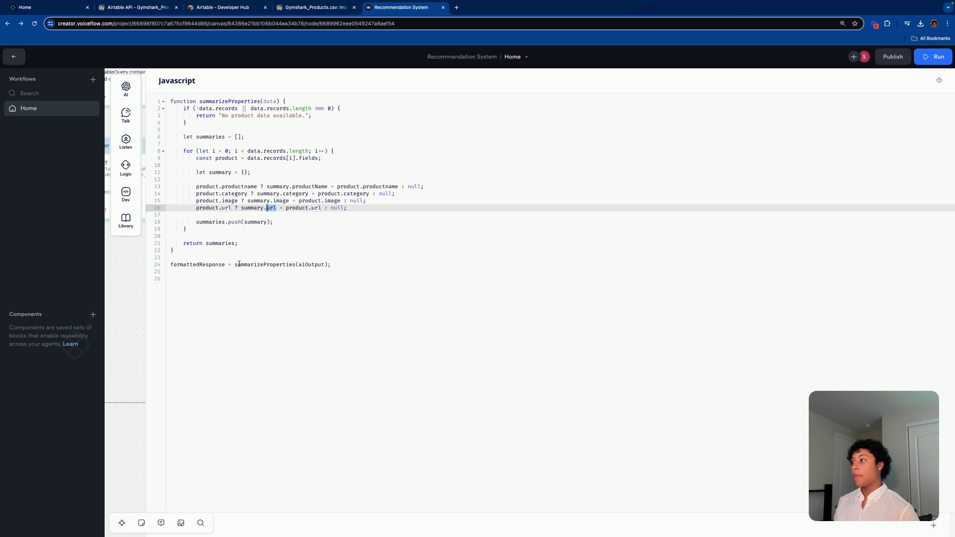
Step: Review the formattedResponse line and field mappings on lines 10–16, then return to Gymshark_Products
left_click(338, 266)
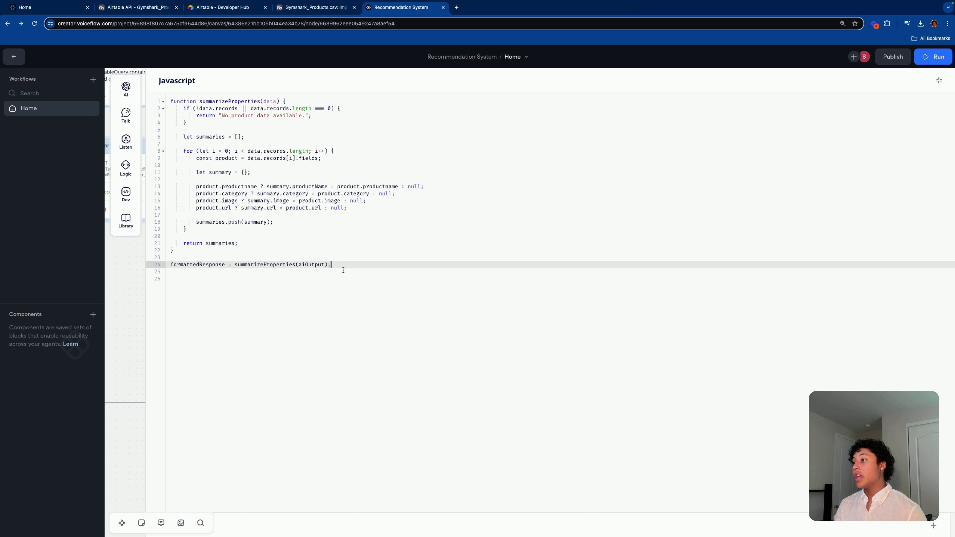
left_click_drag(342, 266, 170, 264)
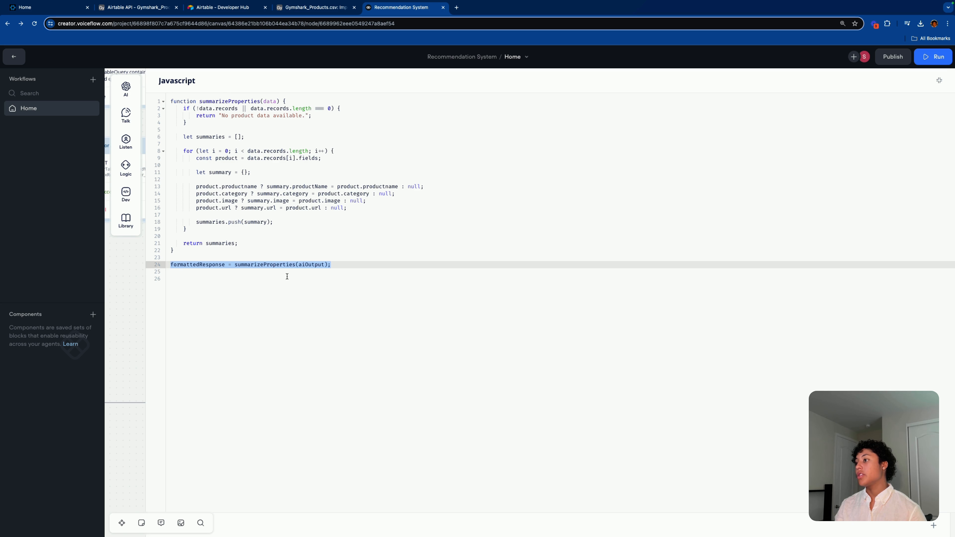
double_click(312, 265)
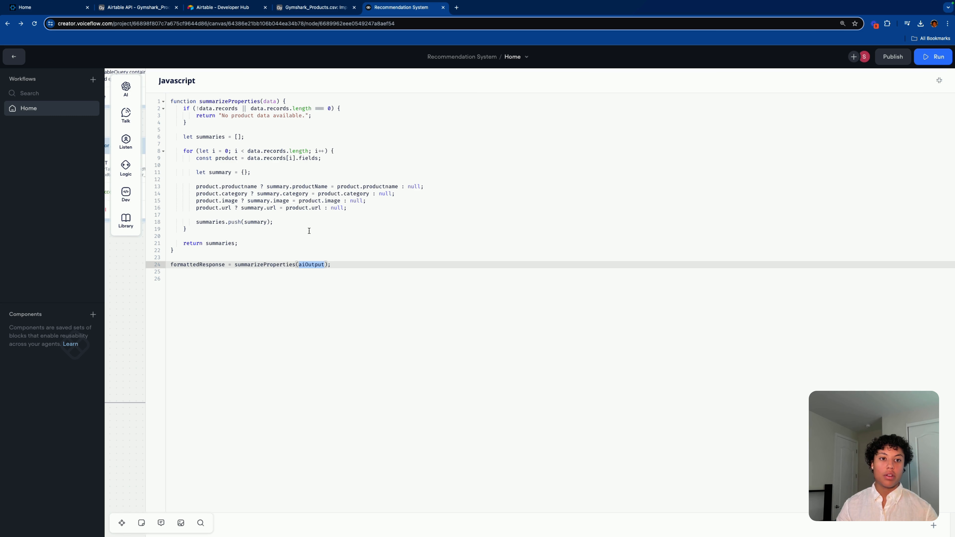
left_click(365, 205)
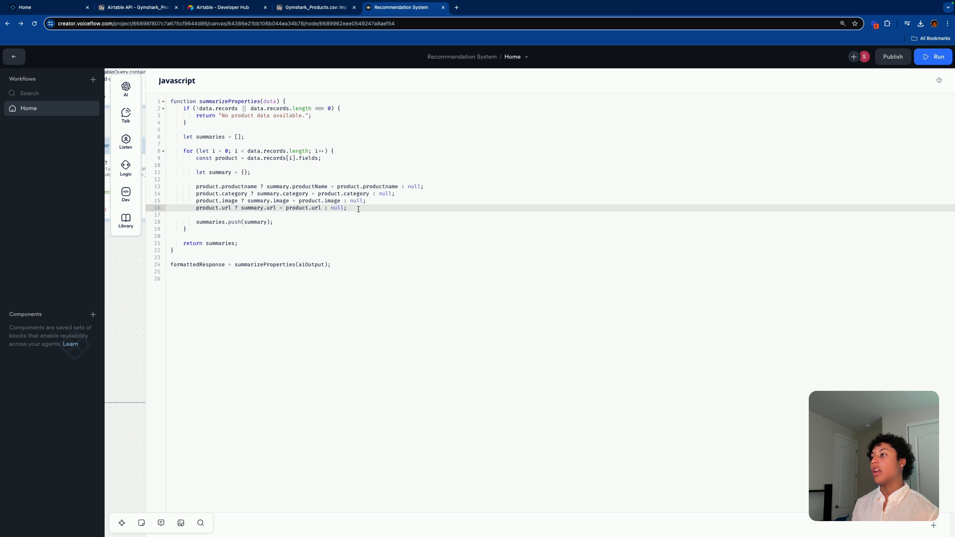
left_click_drag(365, 206, 170, 187)
mouse_move(125, 167)
left_click(185, 229)
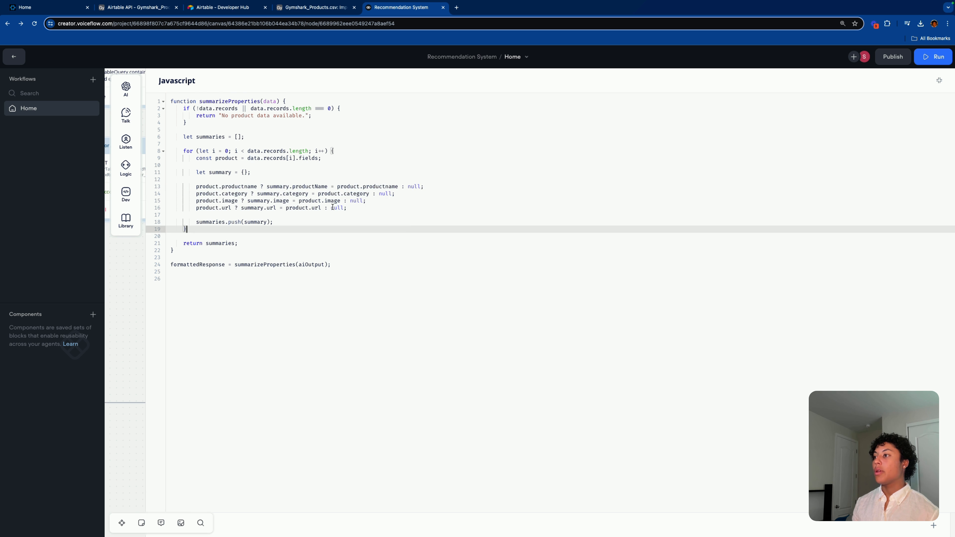
left_click_drag(348, 207, 196, 185)
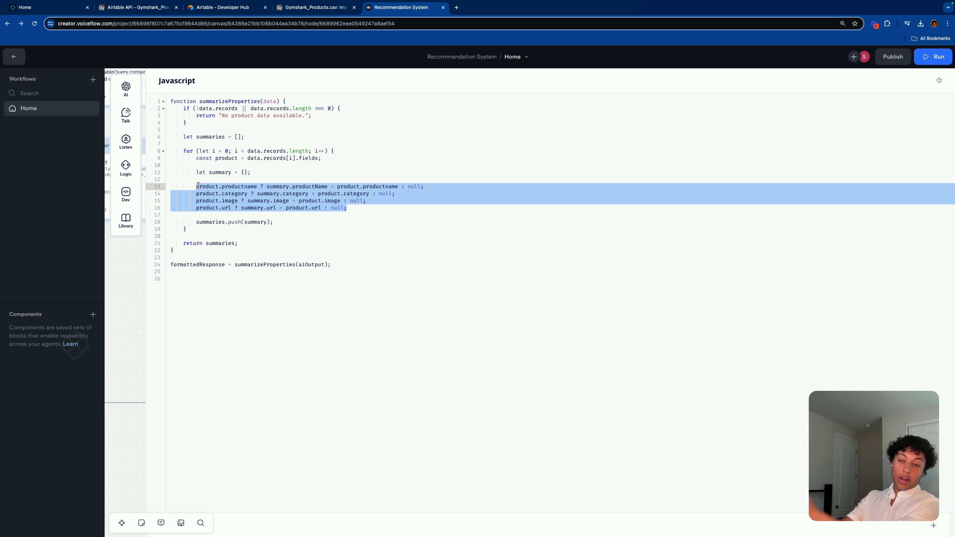
left_click_drag(348, 208, 197, 208)
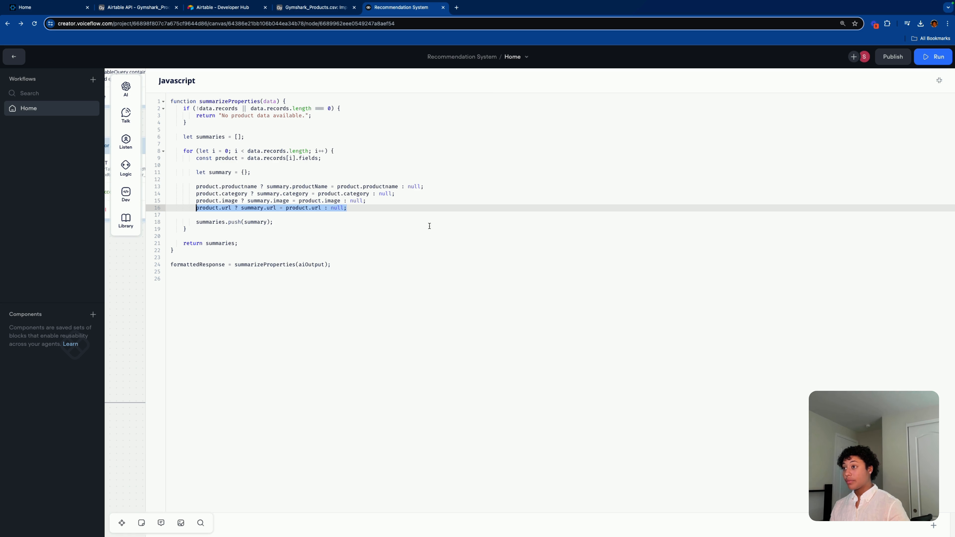
left_click(328, 4)
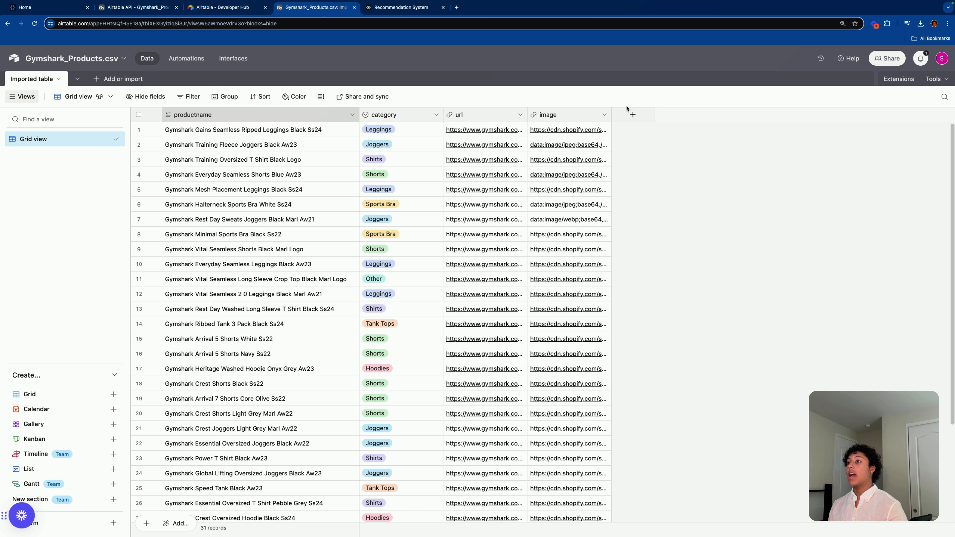
Step: Add a Number field named price to the Airtable table
left_click(635, 112)
type("pr")
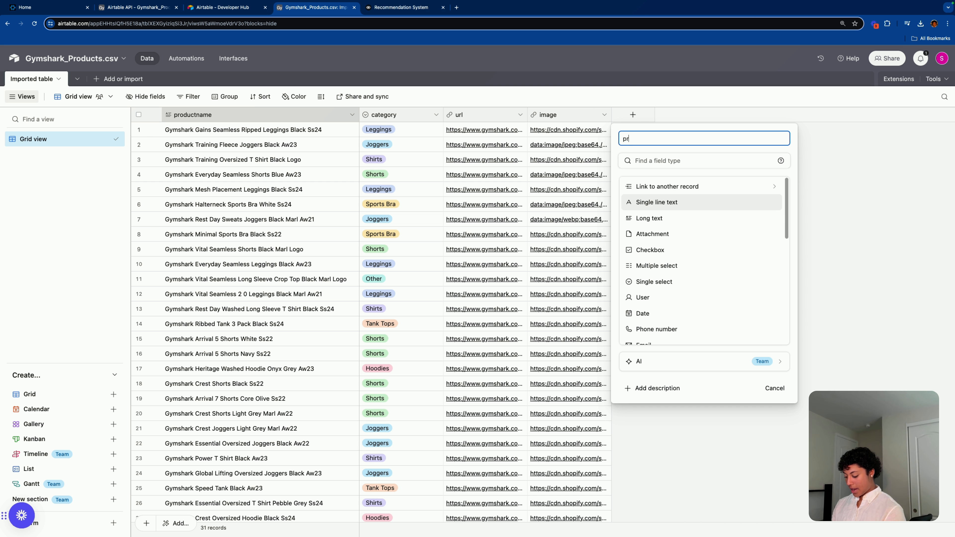
type("ice")
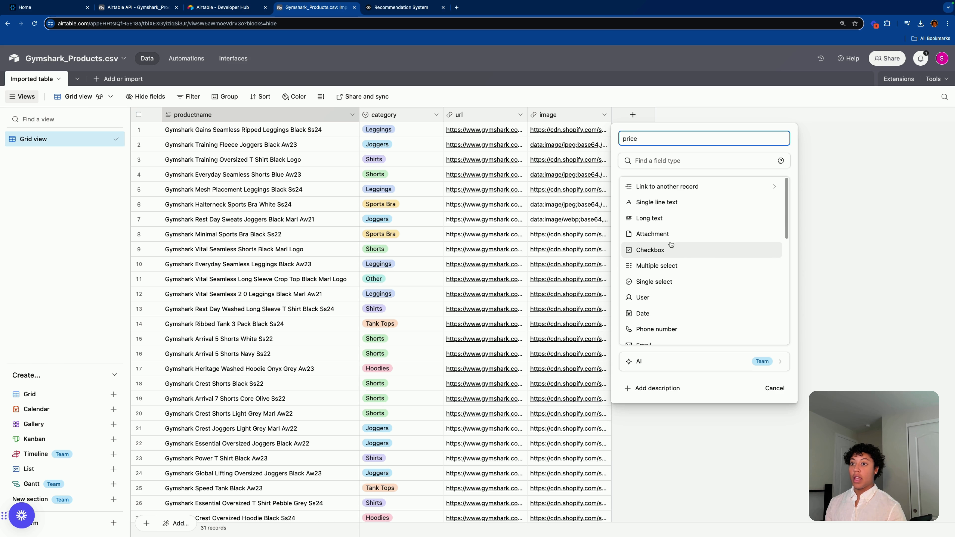
scroll(702, 279, "down", 1)
scroll(703, 280, "down", 3)
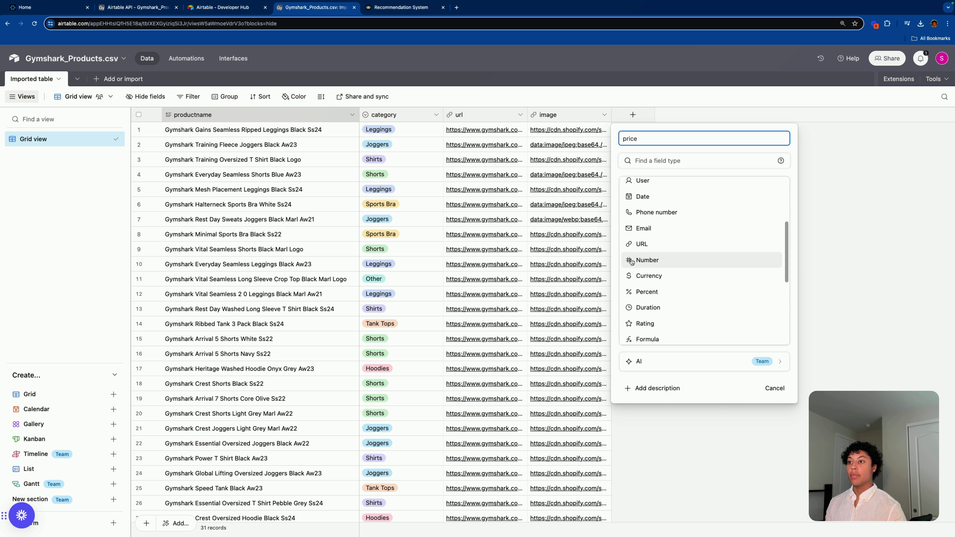
left_click(699, 264)
left_click(766, 406)
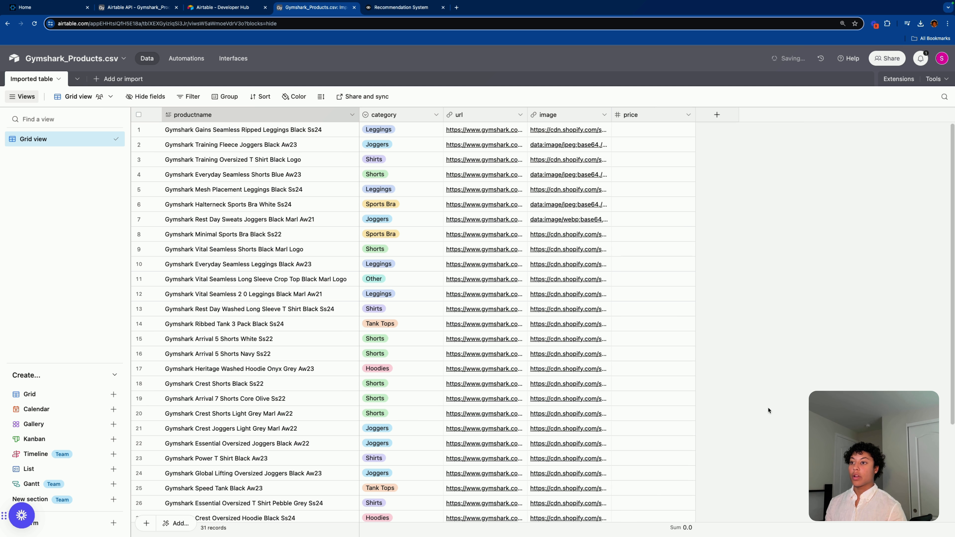
Step: Fill the first four products' price cells with 1, 2, 3 and 4
left_click(647, 127)
type("1")
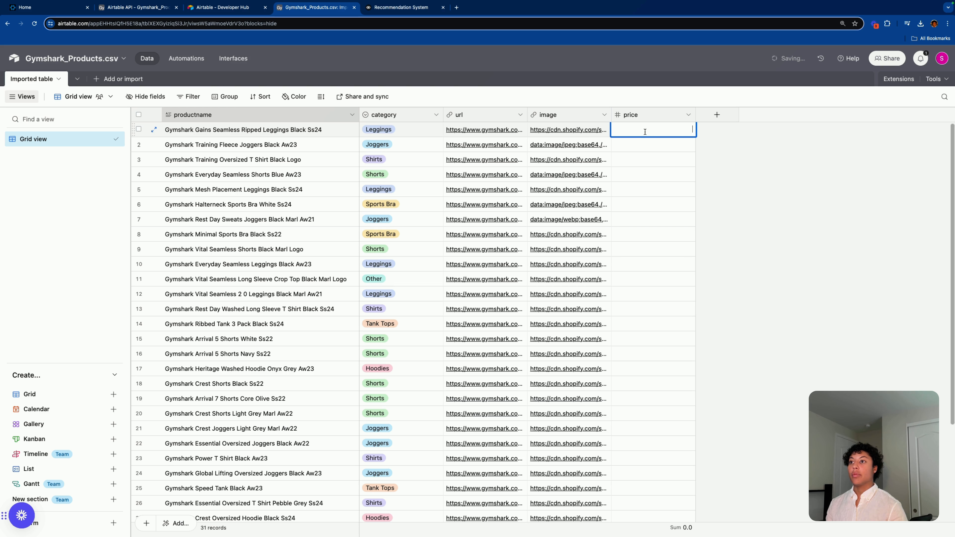
left_click(652, 144)
type("2")
left_click(654, 158)
type("3")
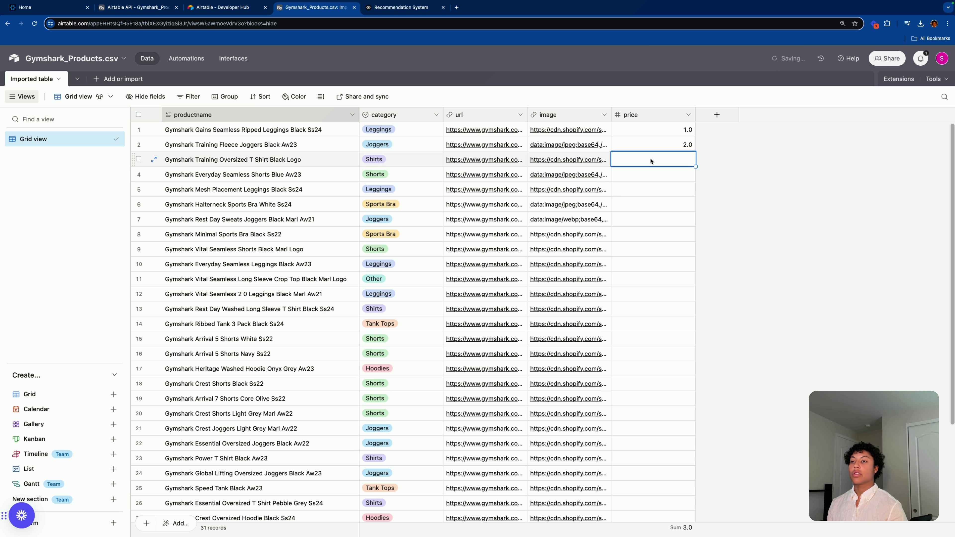
left_click(651, 174)
type("4")
left_click(714, 179)
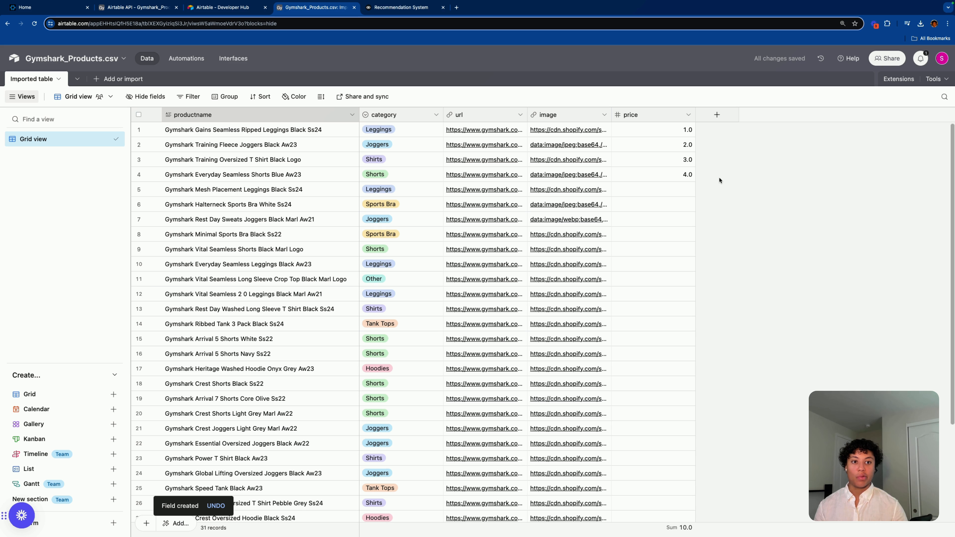
double_click(647, 118)
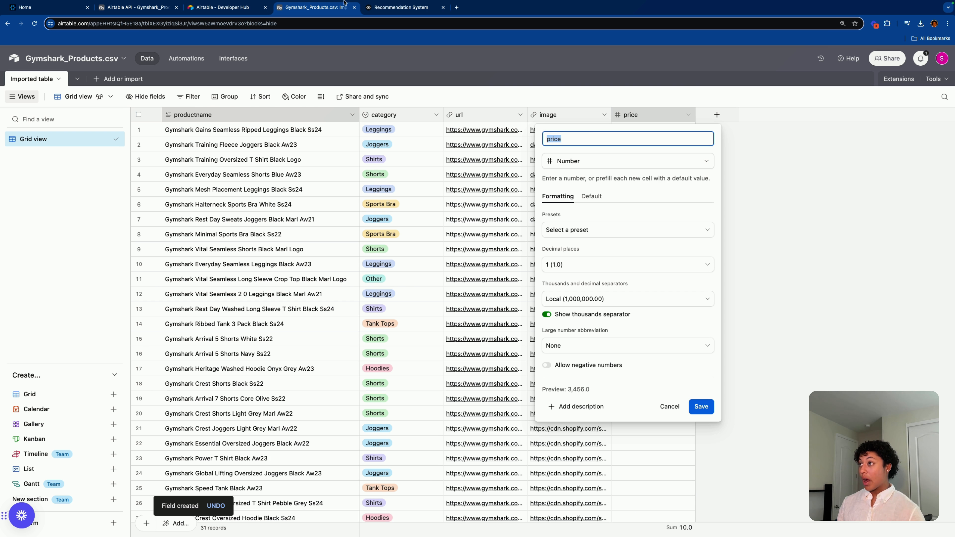
Step: Back in Voiceflow's code editor, select the url mapping line
key("ctrl+Tab")
left_click(380, 225)
left_click_drag(348, 208, 196, 207)
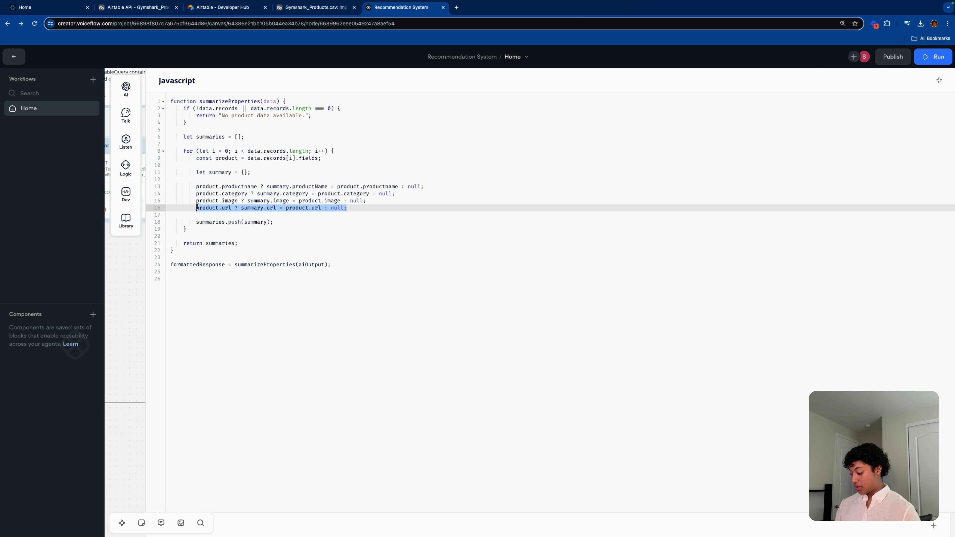
Step: Duplicate the url mapping line as a new line 17
key("ctrl+c")
left_click(356, 207)
key("Return")
key("ctrl+v")
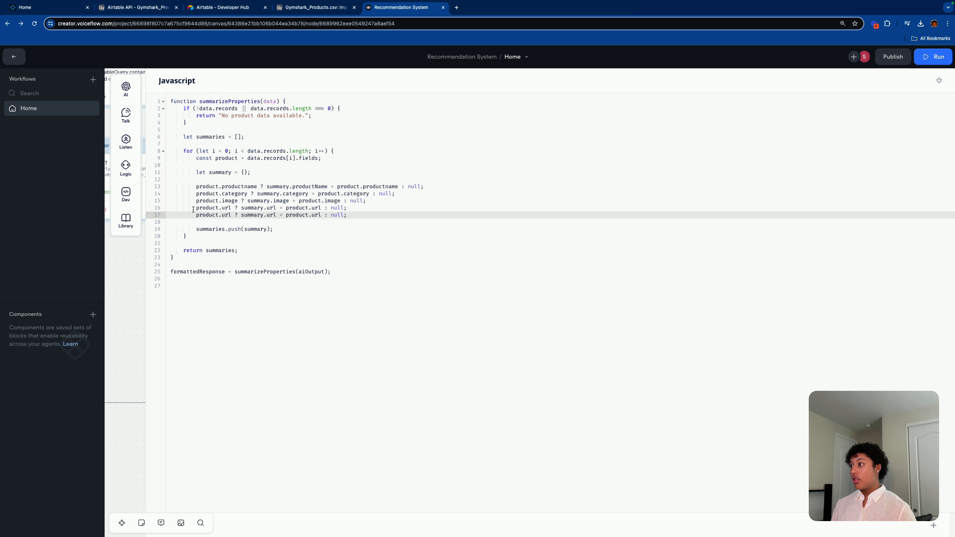
double_click(226, 214)
key("ctrl+v")
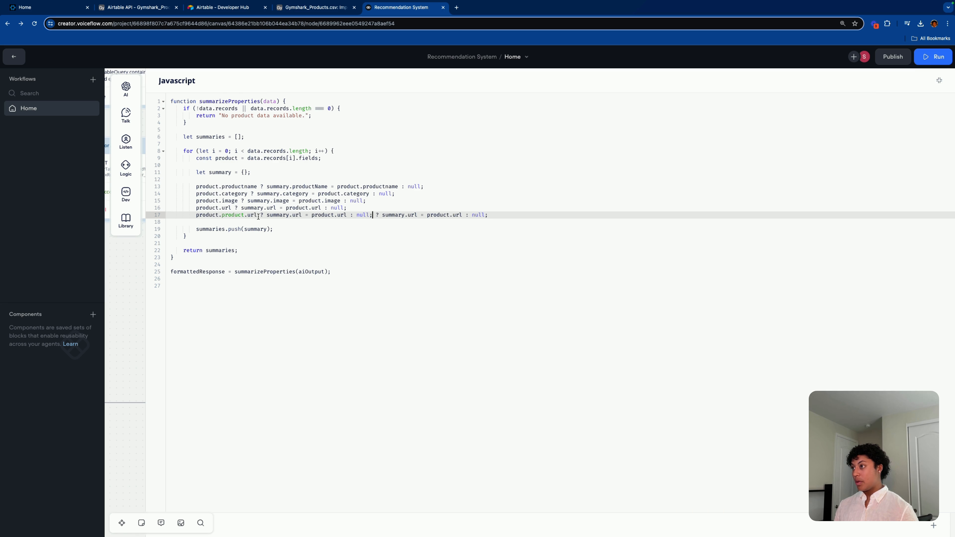
key("ctrl+z")
Step: Change every url on line 17 to price, mapping product.price into summary.price
type("pri")
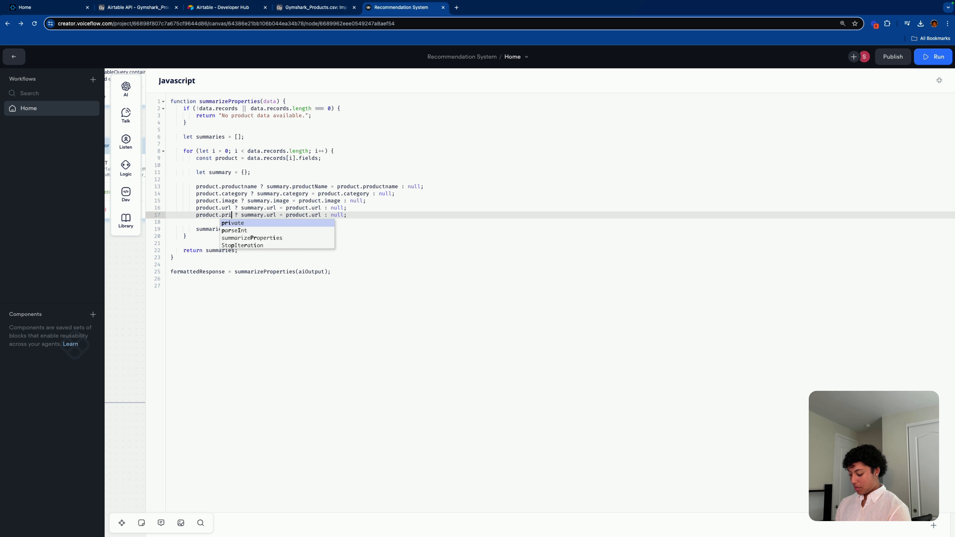
type("ce")
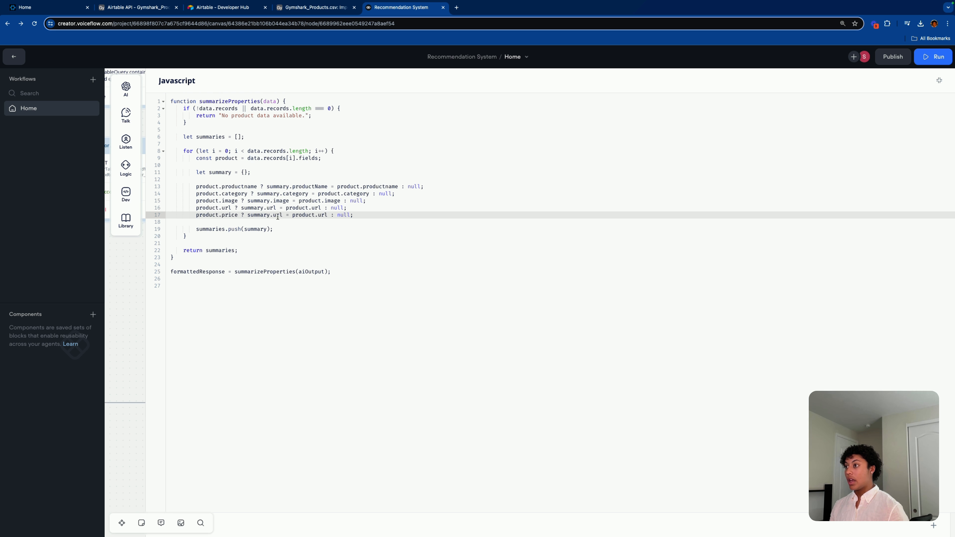
left_click_drag(279, 215, 283, 216)
key("BackSpace")
key("BackSpace")
key("BackSpace")
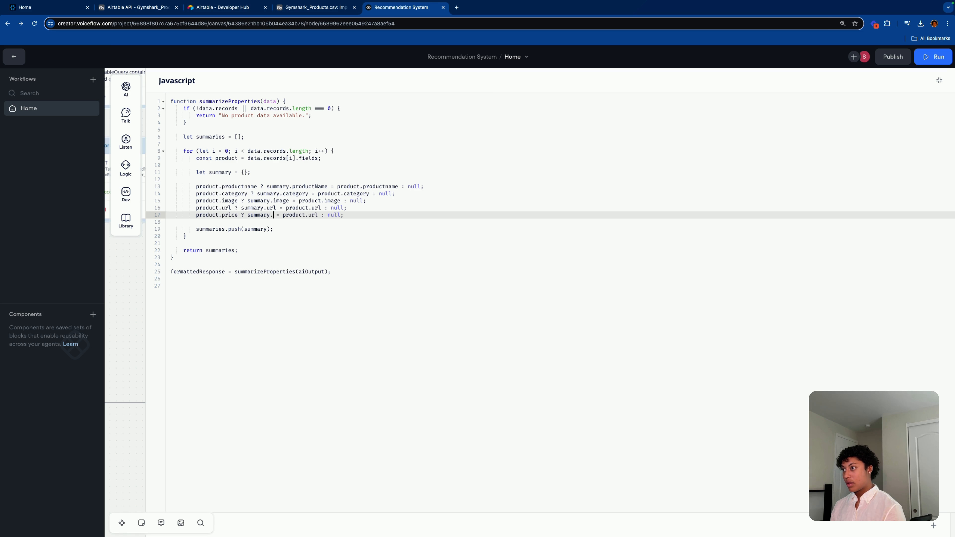
type("price")
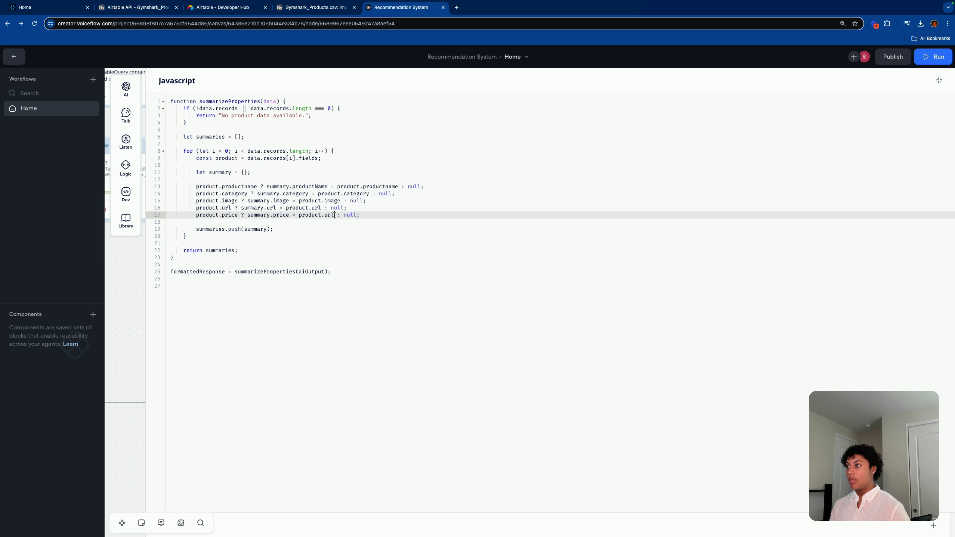
left_click(334, 215)
key("BackSpace")
key("BackSpace")
key("BackSpace")
type("price")
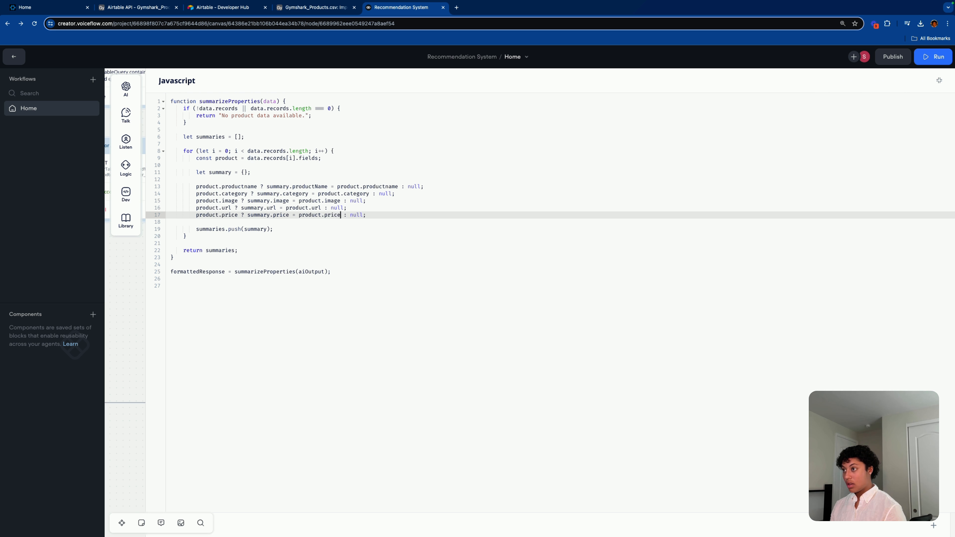
left_click(377, 215)
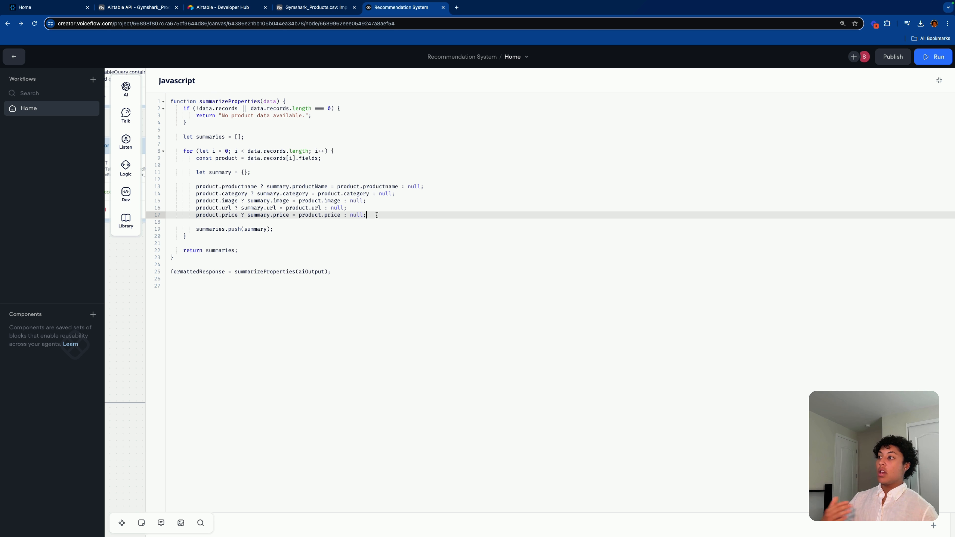
Step: Delete the price field from the Gymshark_Products.csv table, then select the product.price code line
left_click(315, 8)
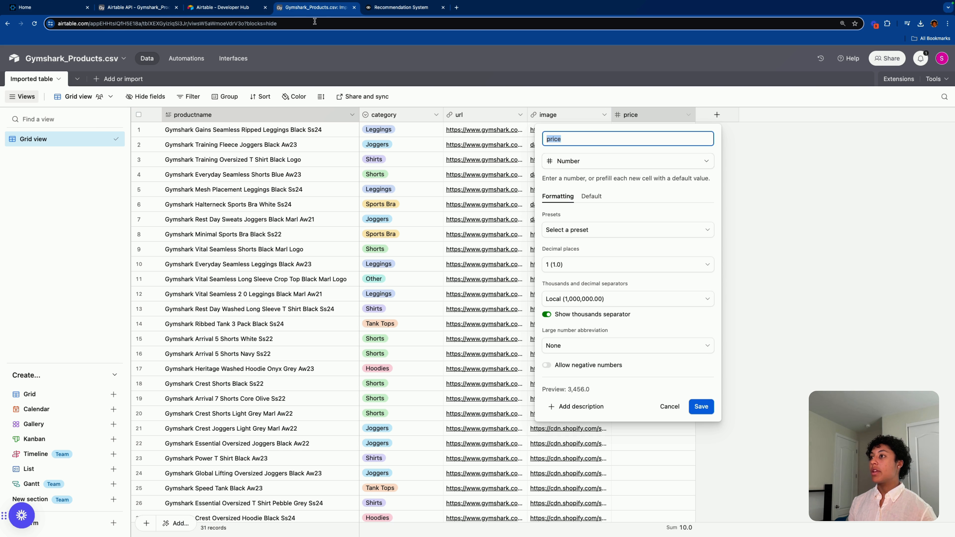
left_click(725, 125)
right_click(659, 116)
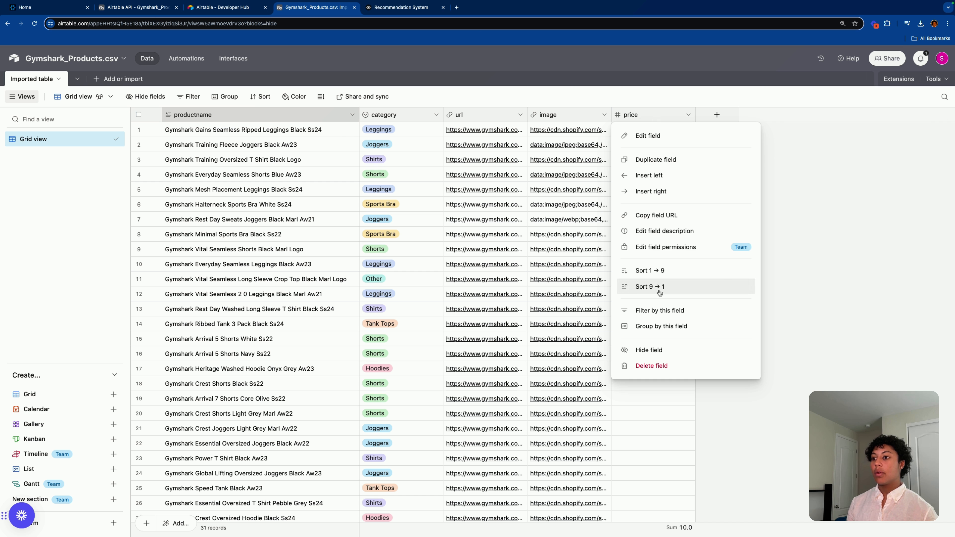
left_click(647, 365)
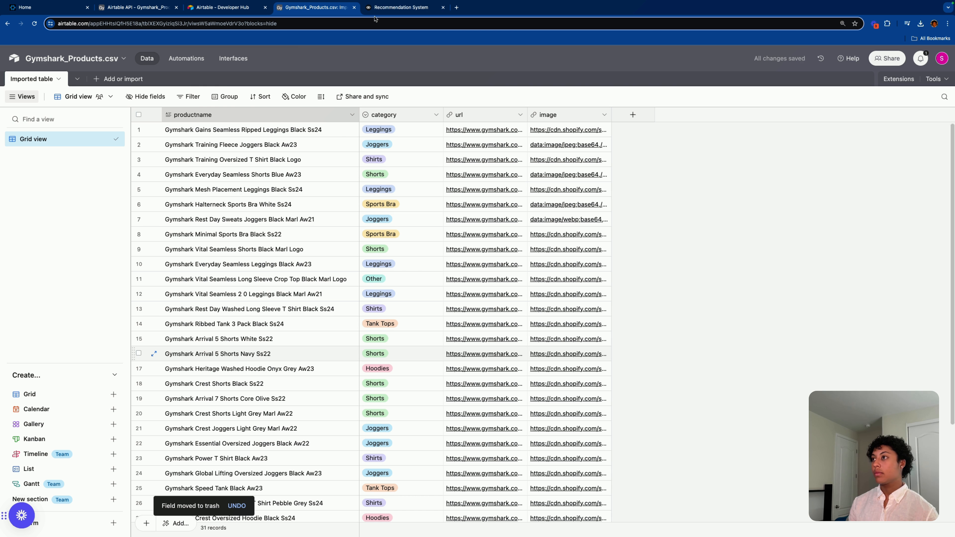
left_click(376, 8)
left_click_drag(378, 215, 196, 215)
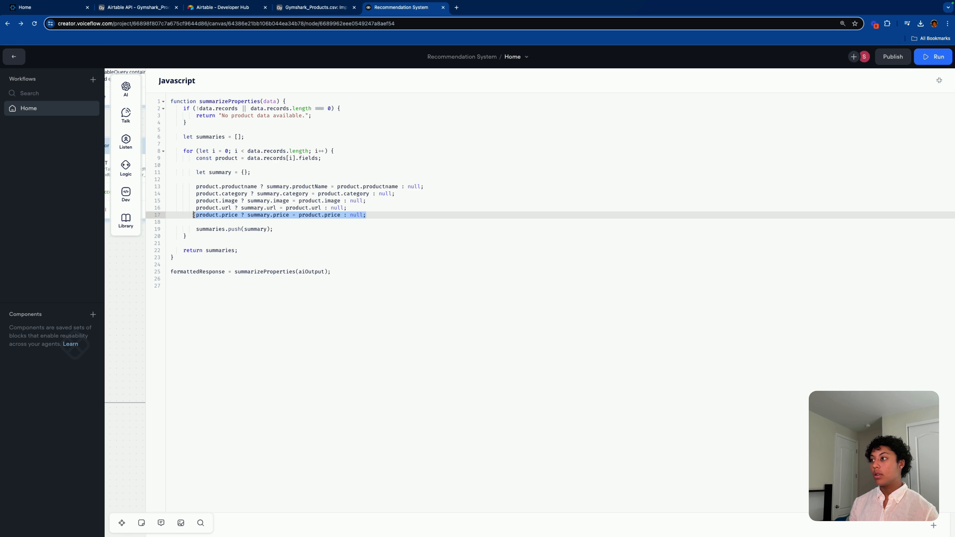
Step: Delete the product.price line and close the code editor back to the canvas
key("BackSpace")
key("BackSpace")
key("BackSpace")
key("BackSpace")
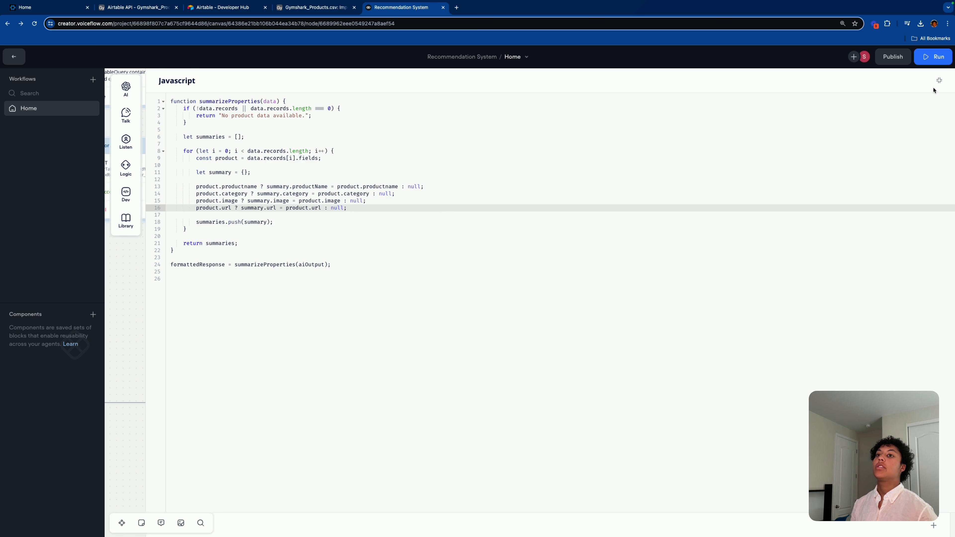
left_click(938, 80)
left_click(573, 222)
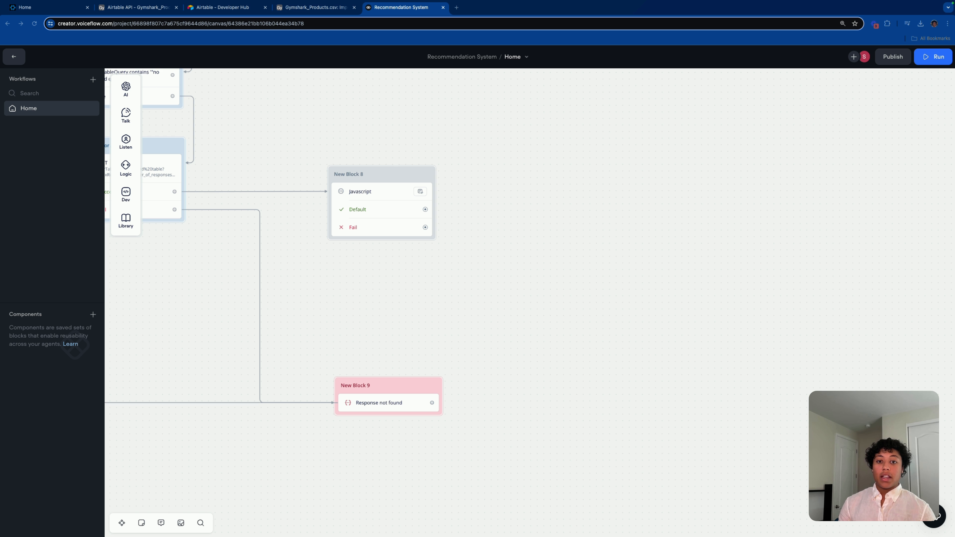
Step: Retitle New Block 8 as Format and colour it green
left_click(356, 173)
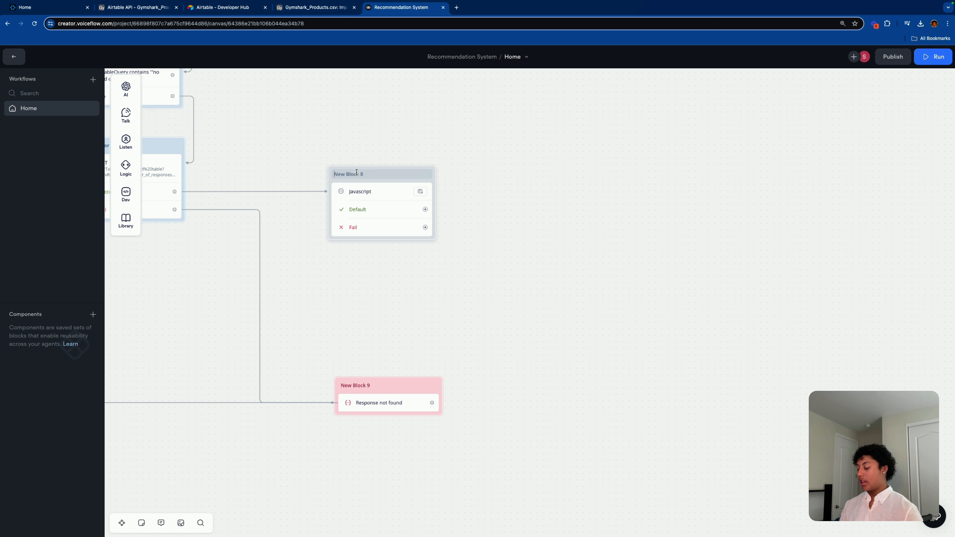
key("super+a")
key("BackSpace")
type("Format")
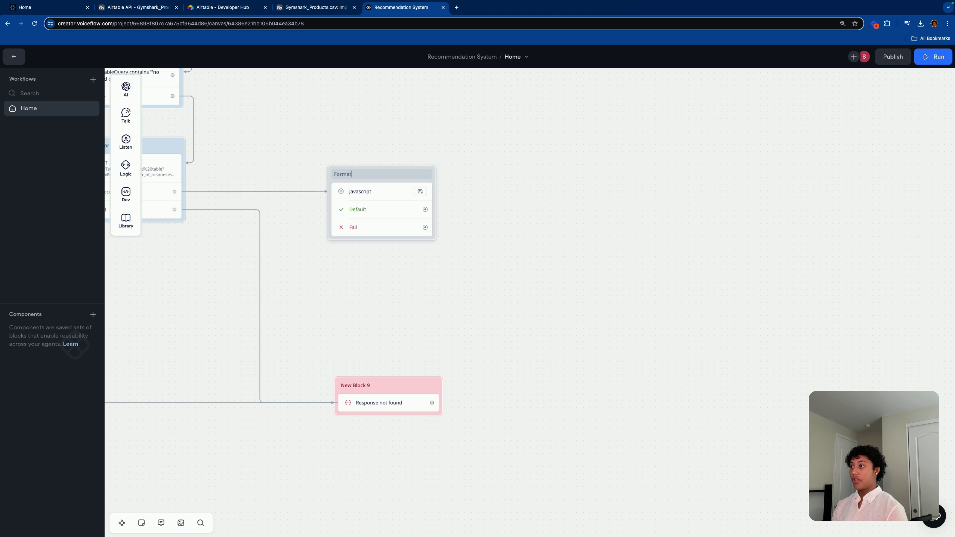
right_click(408, 171)
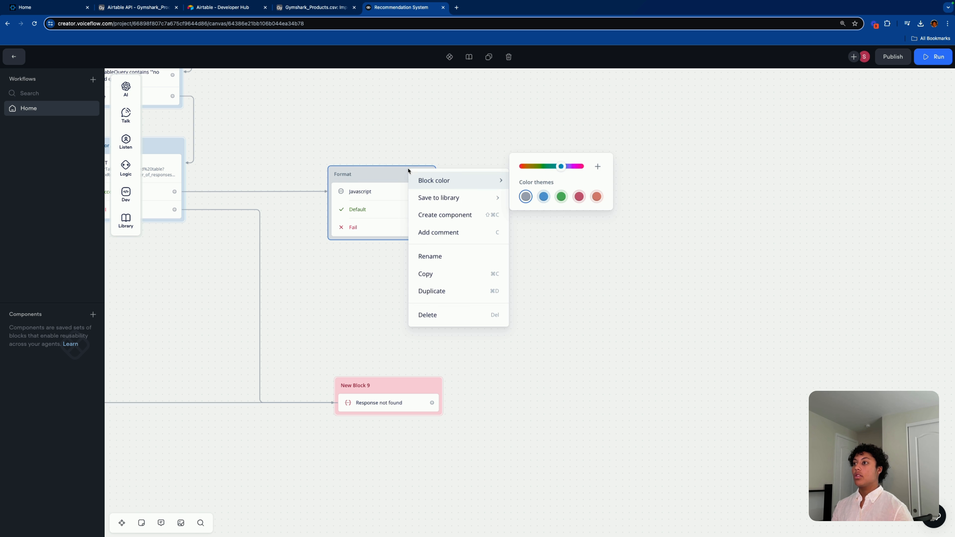
left_click(559, 194)
Step: Check the productname field in Format's code against the Airtable field names
left_click(359, 192)
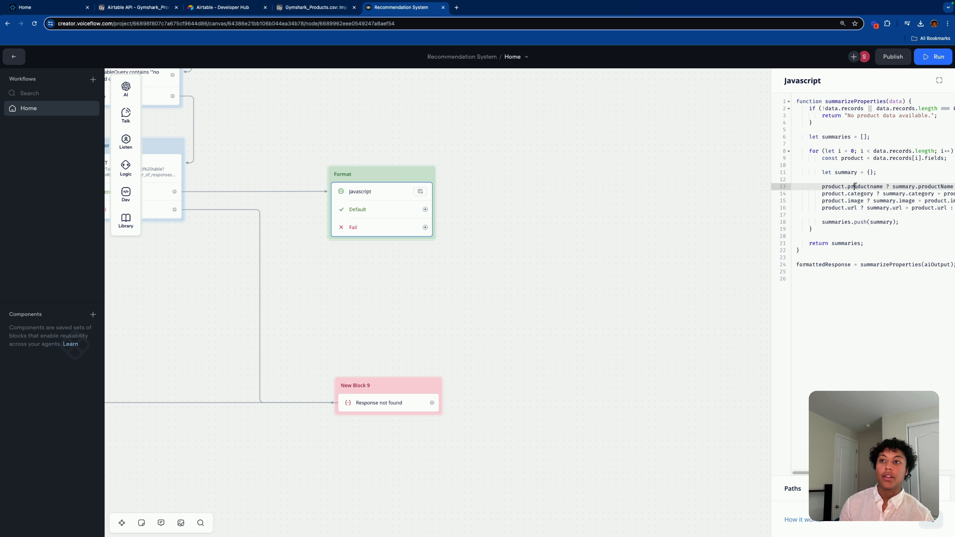
double_click(863, 186)
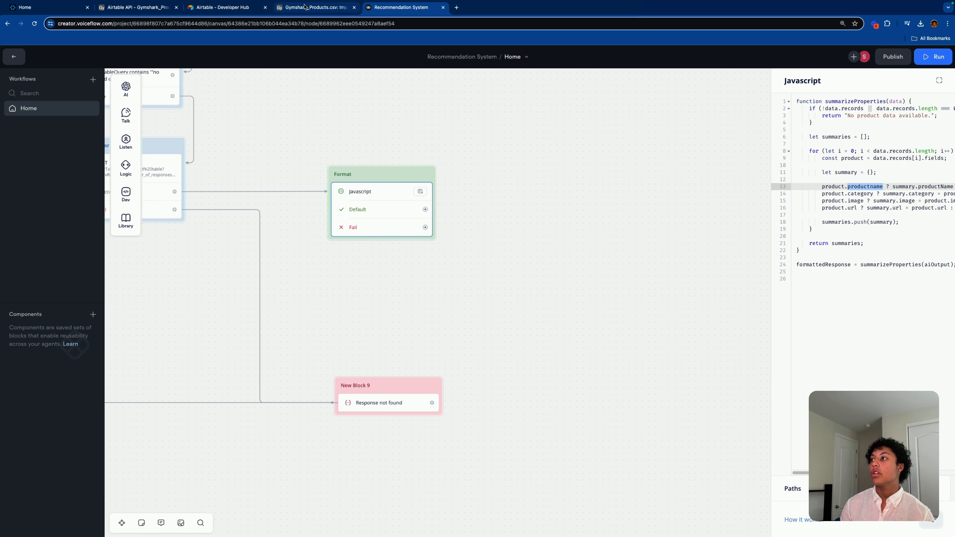
left_click(316, 7)
left_click(401, 7)
Step: Connect a new JavaScript block to Format's Default path
left_click(648, 264)
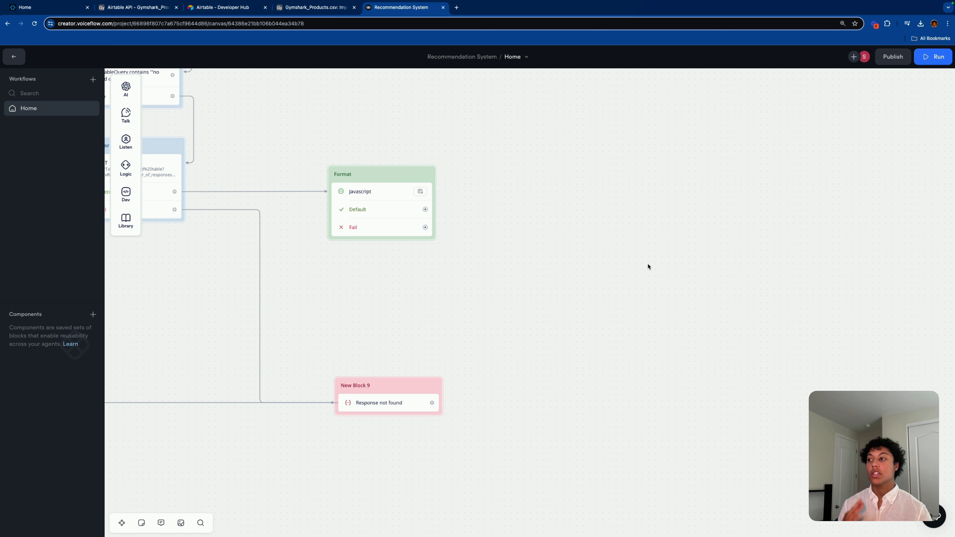
scroll(560, 271, "right", 3)
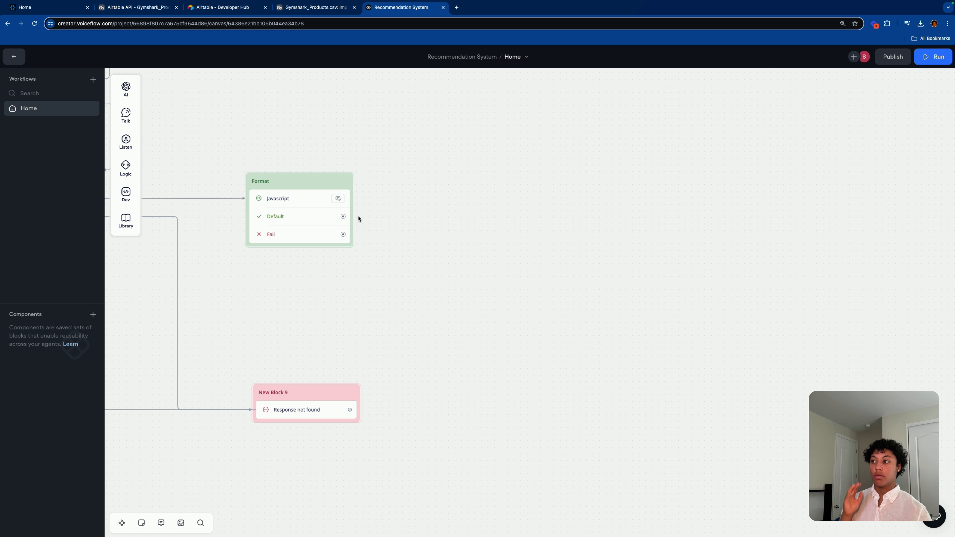
left_click_drag(344, 217, 432, 176)
mouse_move(486, 246)
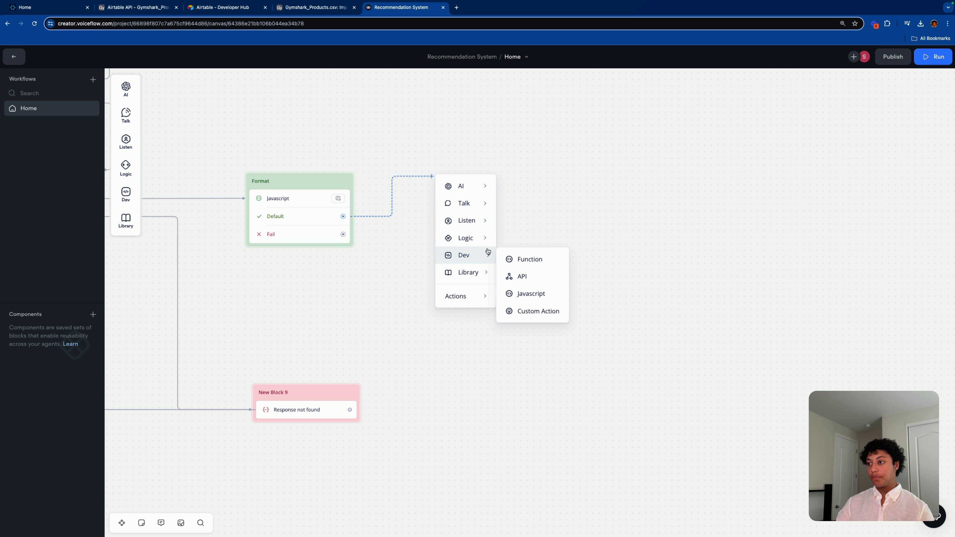
left_click(521, 294)
Step: Colour the new New Block 10 green
left_click(500, 164)
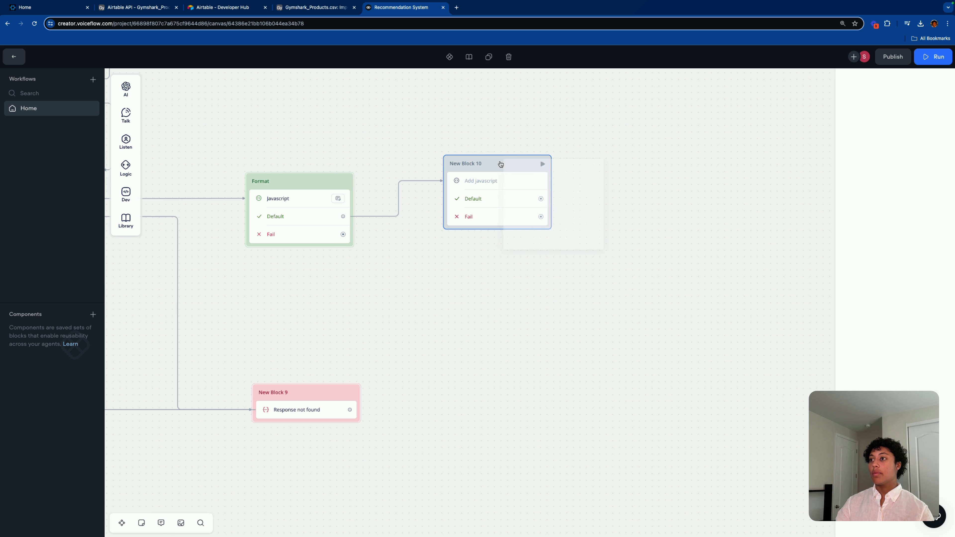
mouse_move(552, 173)
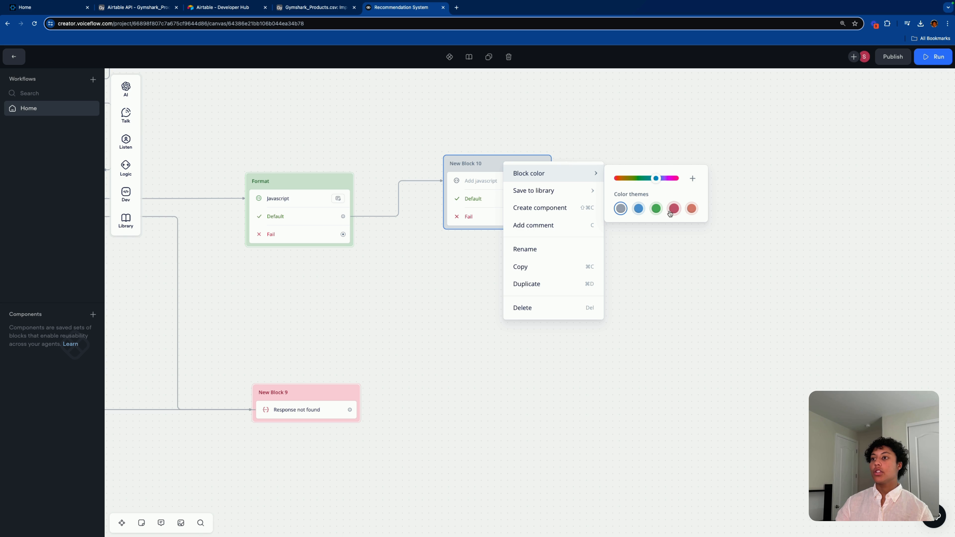
left_click(660, 213)
left_click(661, 239)
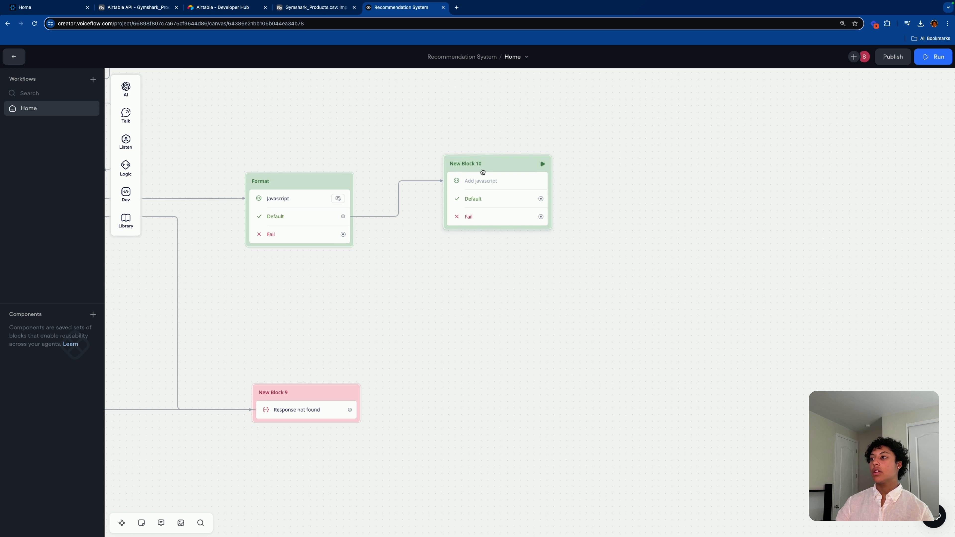
Step: Rename the block to Variable Format and nudge it slightly lower and left
double_click(476, 164)
key("ctrl+a")
key("BackSpace")
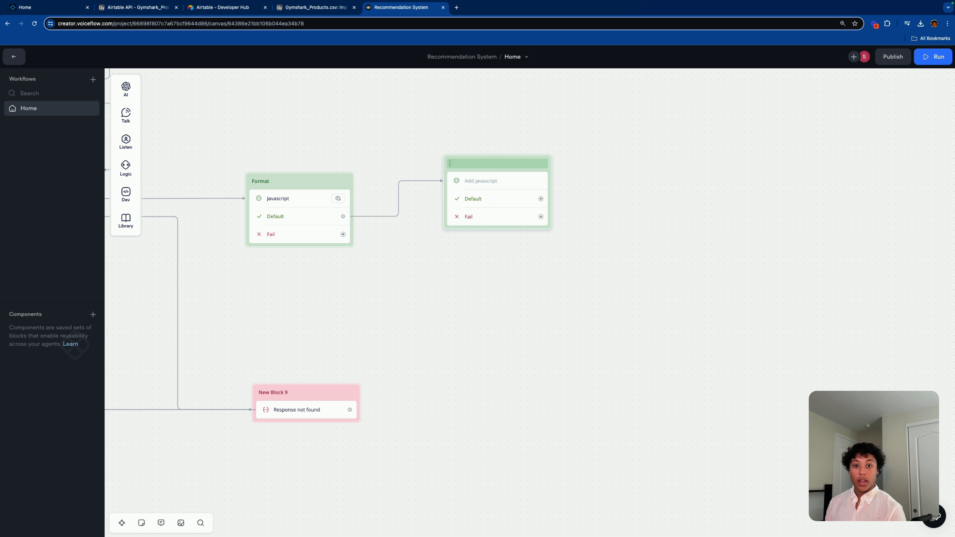
type("Variba")
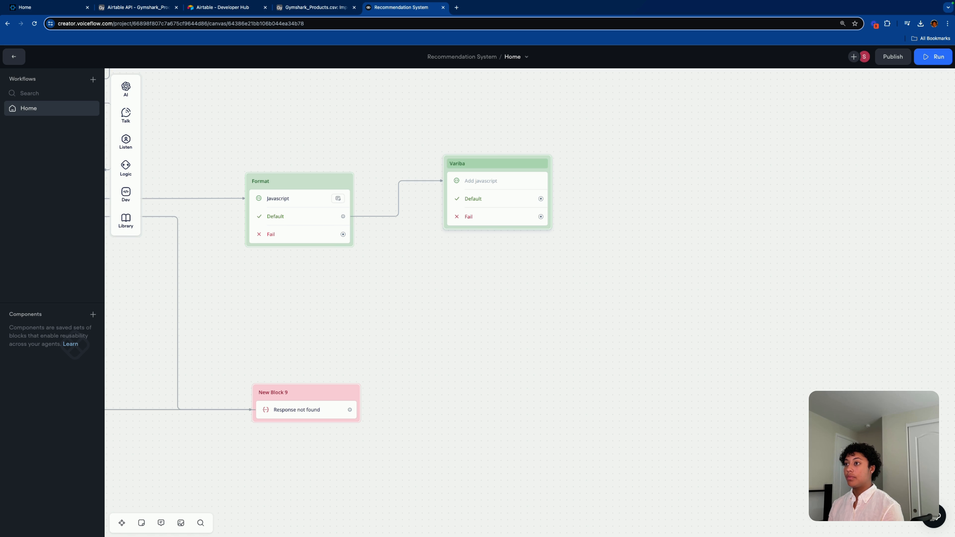
key("BackSpace")
key("BackSpace")
type("able Format")
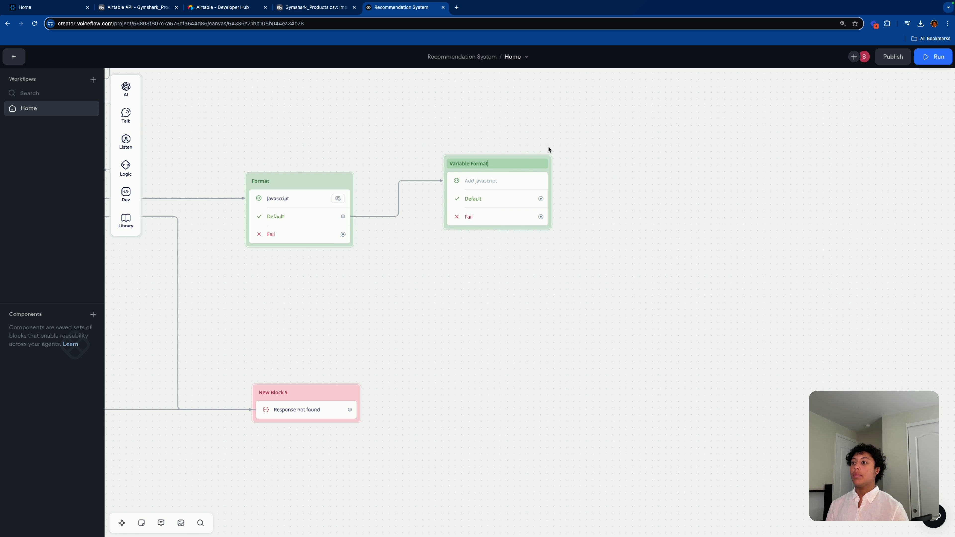
left_click(543, 153)
mouse_move(536, 160)
left_mouse_down()
mouse_move(529, 194)
mouse_move(526, 169)
left_mouse_up()
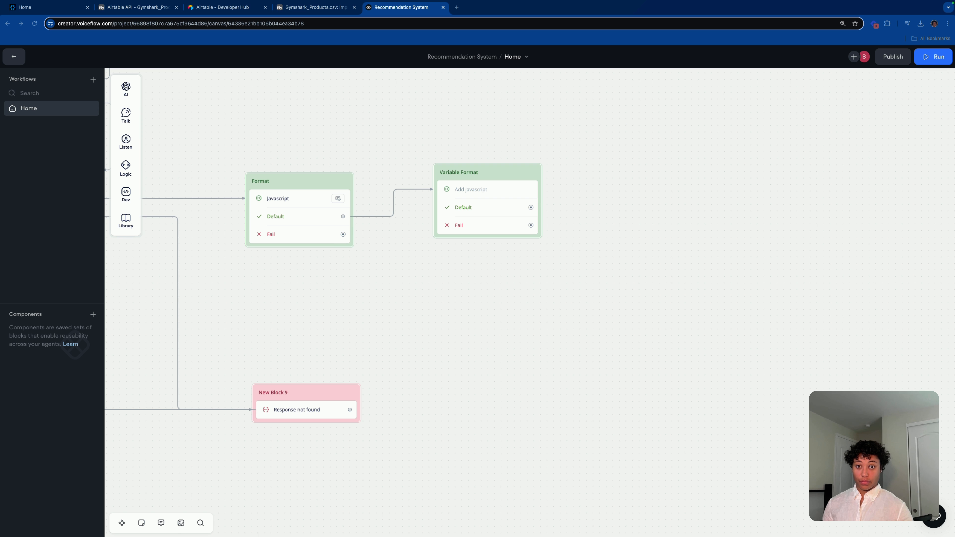
Step: Drag three more Javascript steps into Variable Format, giving it four empty steps
left_click(488, 197)
left_click(515, 195)
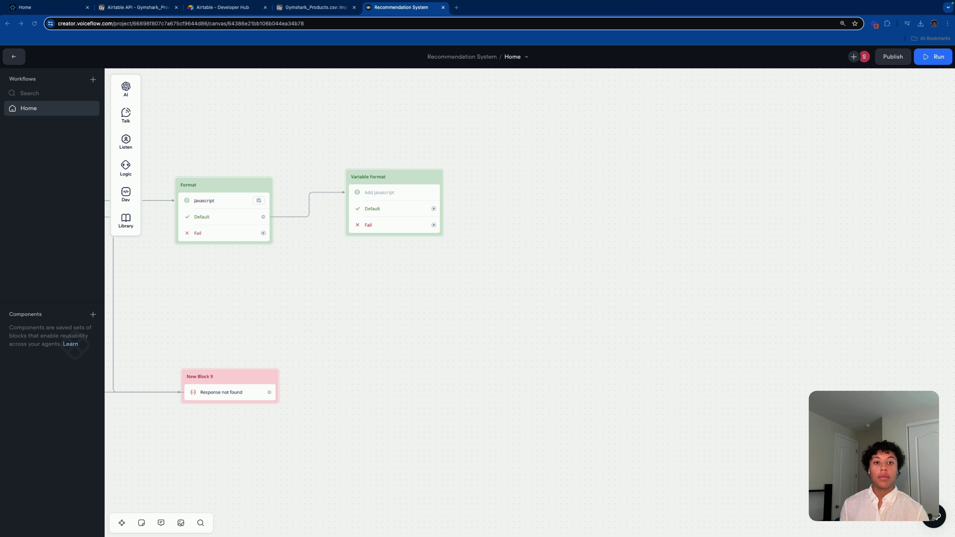
left_click(377, 195)
mouse_move(130, 200)
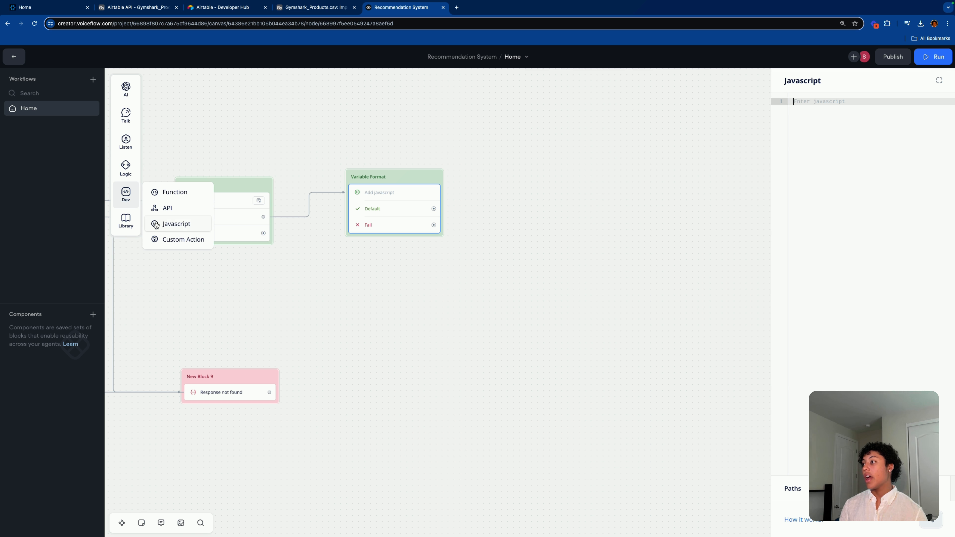
left_click_drag(176, 224, 383, 210)
mouse_move(130, 198)
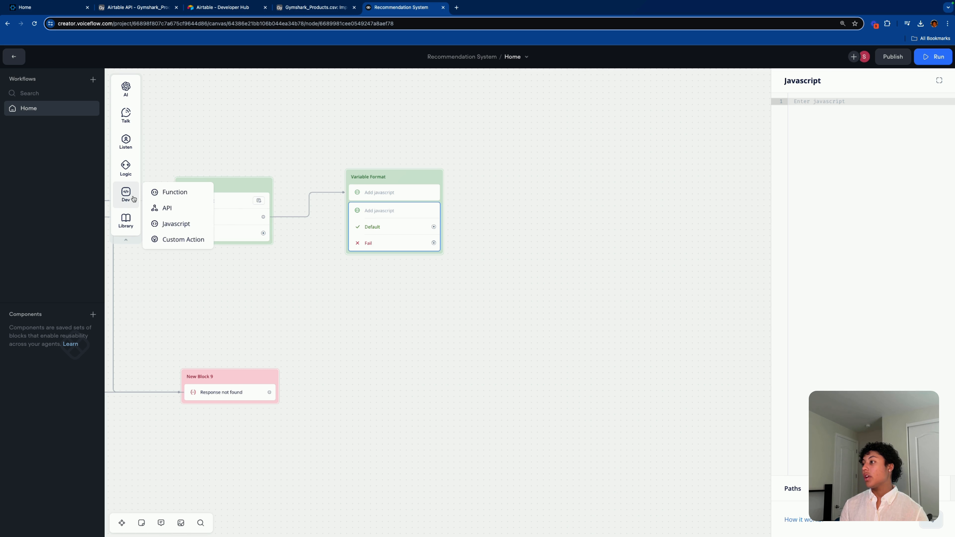
left_click_drag(166, 223, 375, 256)
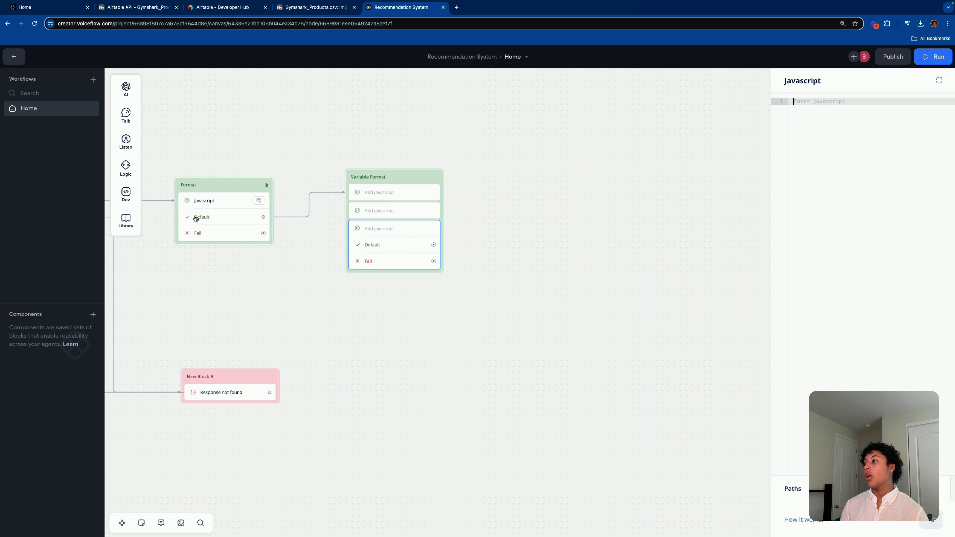
left_click_drag(210, 225, 390, 267)
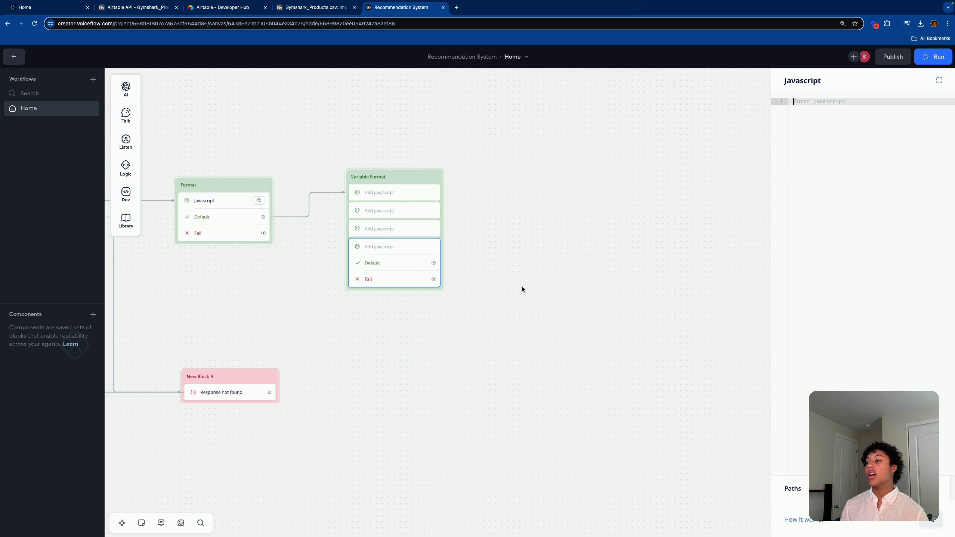
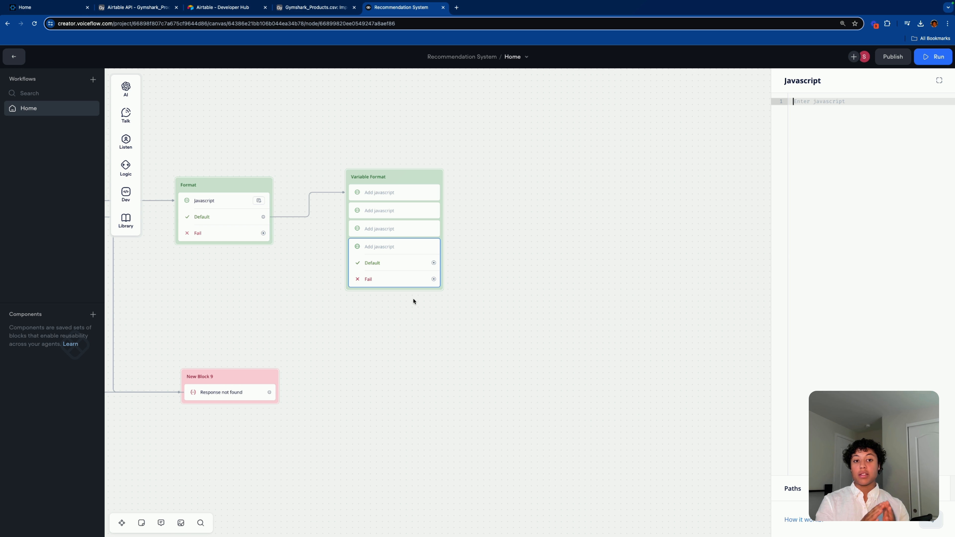
Step: Fill the first Javascript step with code assigning name_print, category_print, image_print, url_print, price_print and productCount from formattedResponse[0]
left_click(545, 212)
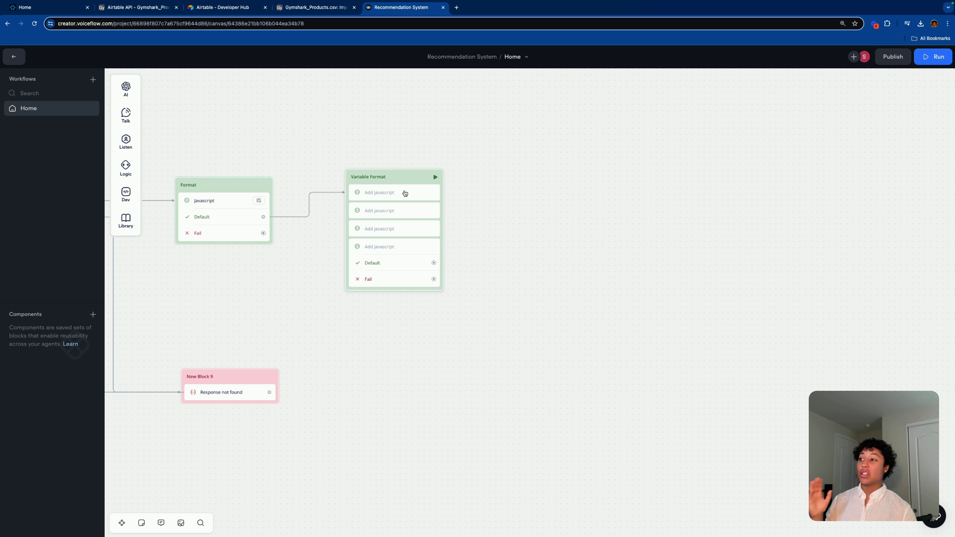
left_click(410, 193)
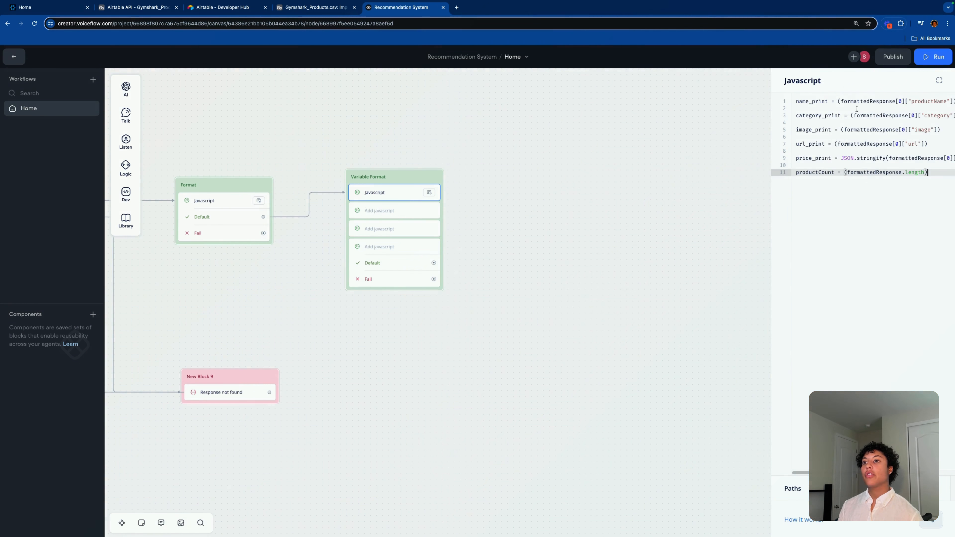
Step: Delete the price_print line from the first Javascript step's code
left_click(819, 167)
left_click(399, 196)
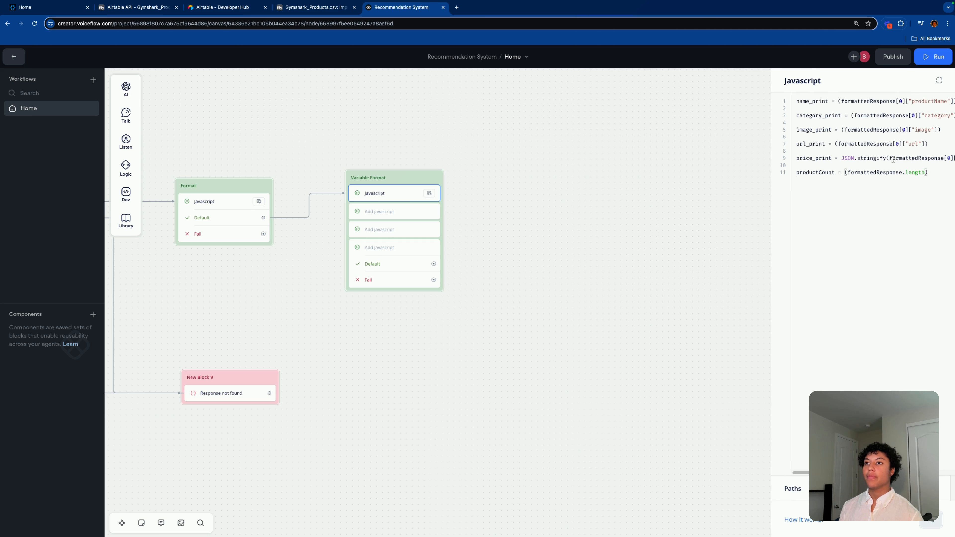
left_click(939, 80)
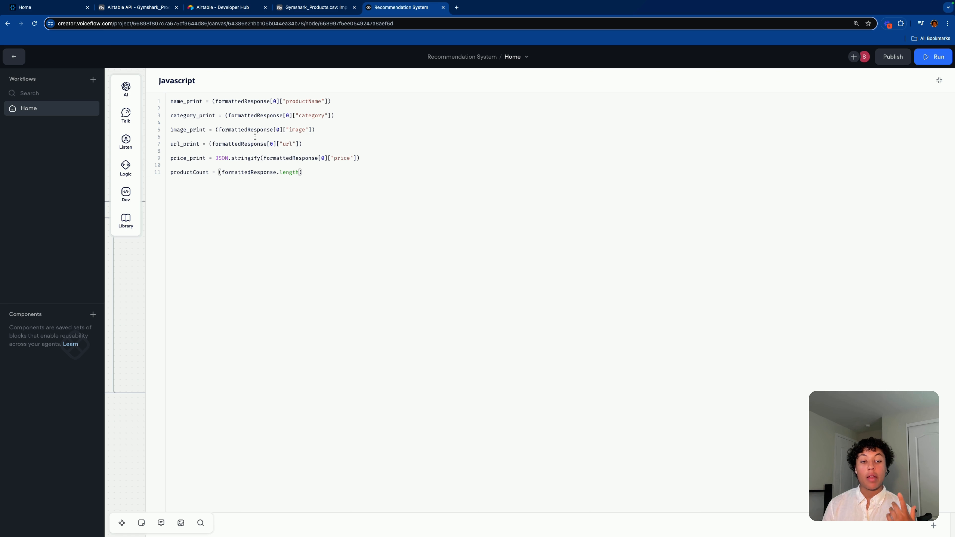
left_click(212, 102)
double_click(213, 102)
left_click(347, 131)
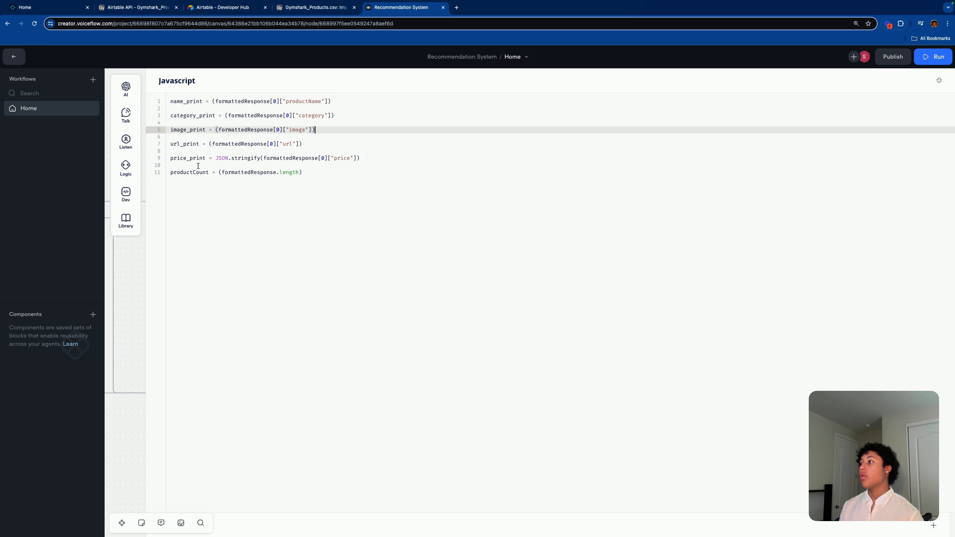
left_click(369, 158)
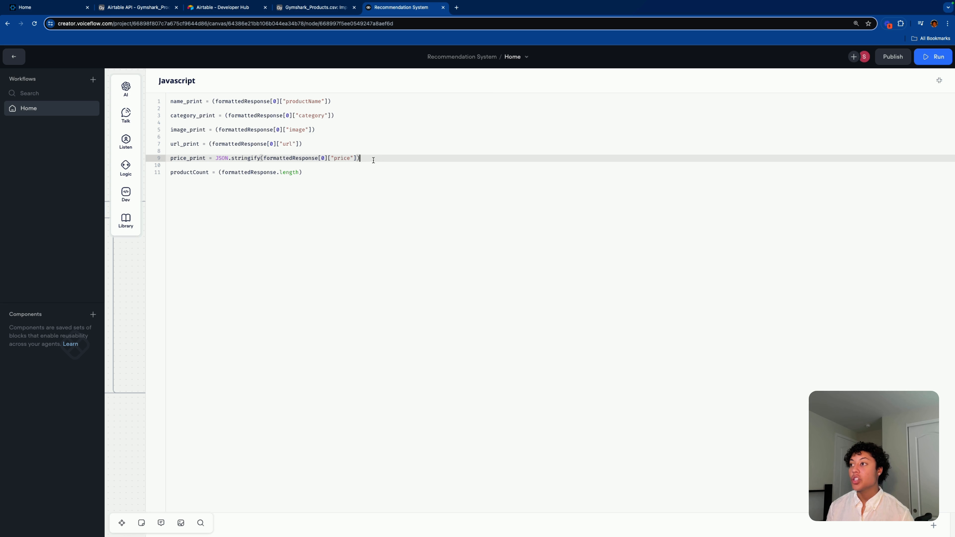
left_click_drag(373, 160, 156, 158)
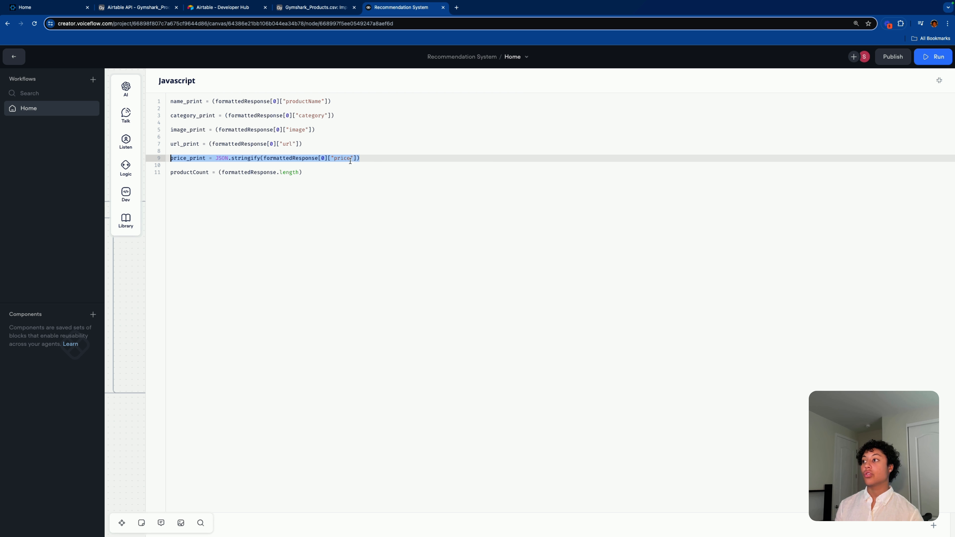
left_click_drag(261, 158, 218, 158)
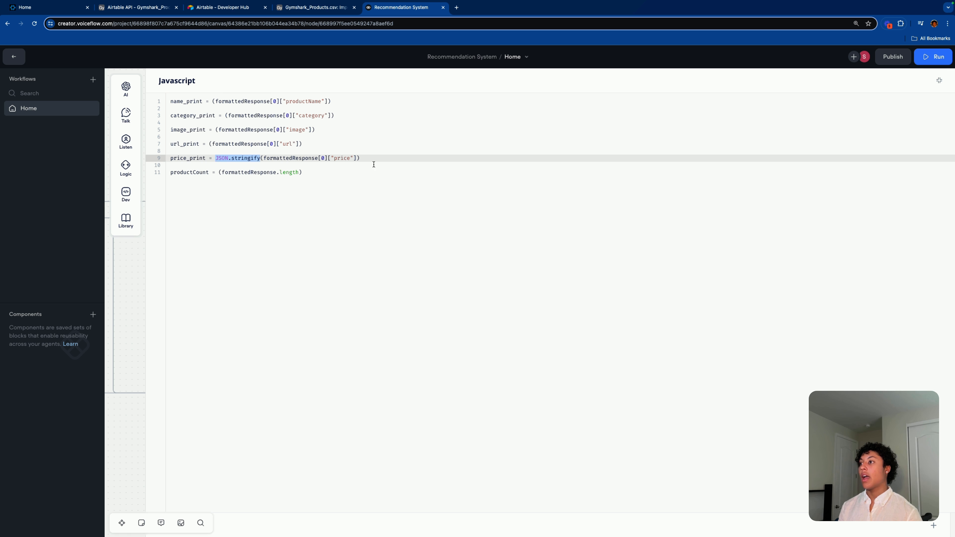
left_click(382, 158)
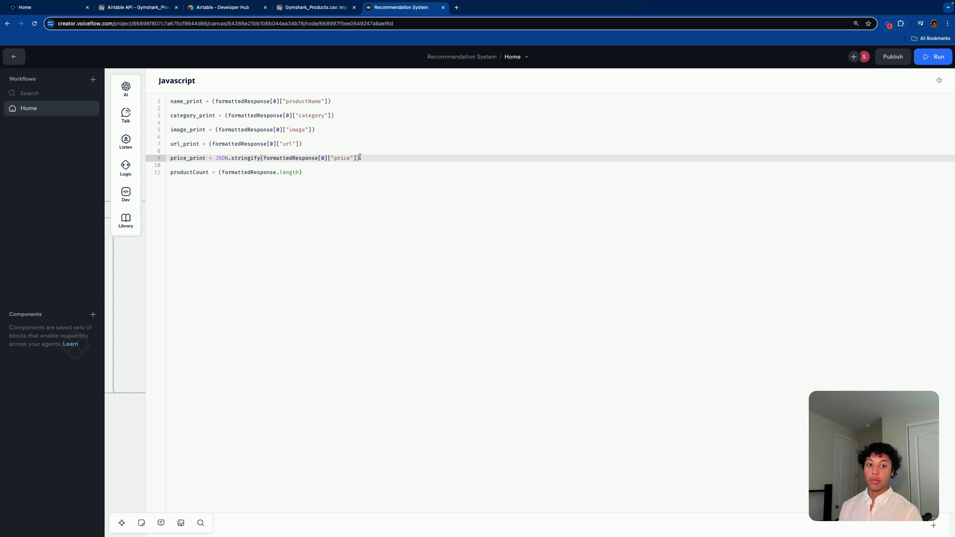
left_click_drag(366, 159, 171, 158)
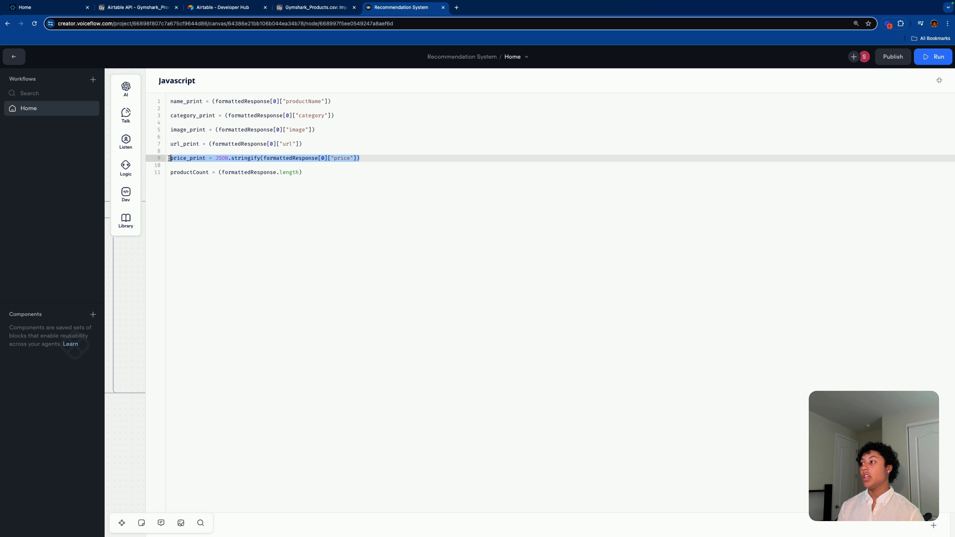
key("BackSpace")
key("BackSpace")
key("BackSpace")
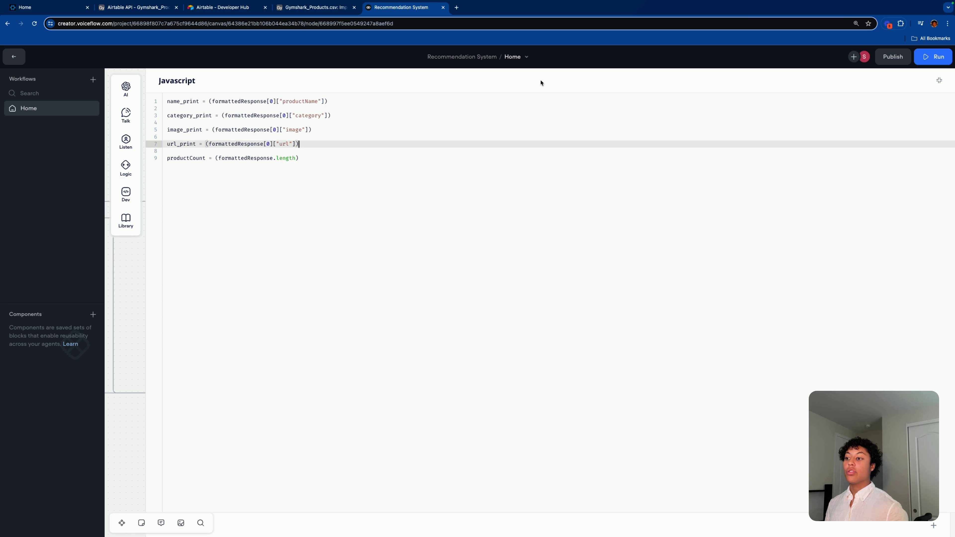
Step: Select and copy all of the first step's remaining code, then collapse the editor
left_click(320, 159)
left_click_drag(167, 98, 315, 158)
key("ctrl+c")
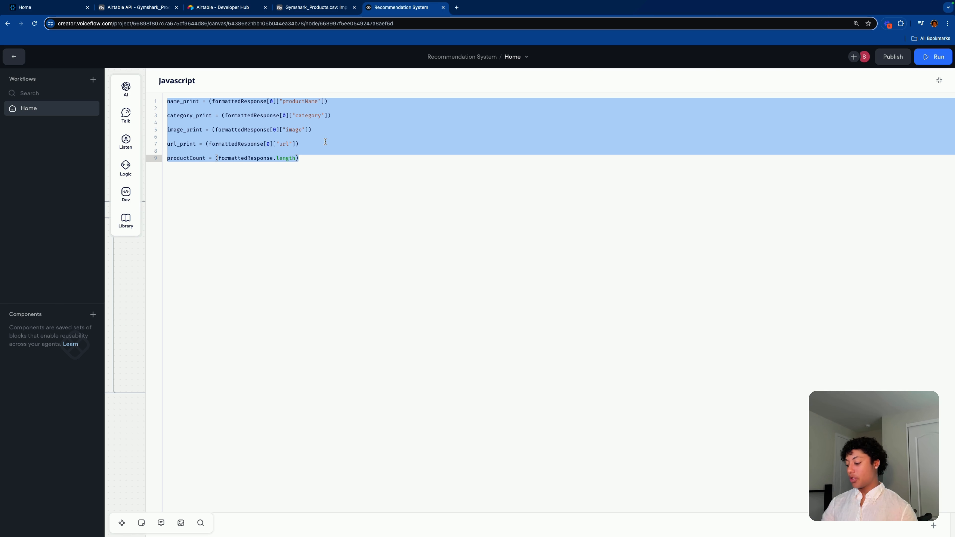
type("c")
key("super+z")
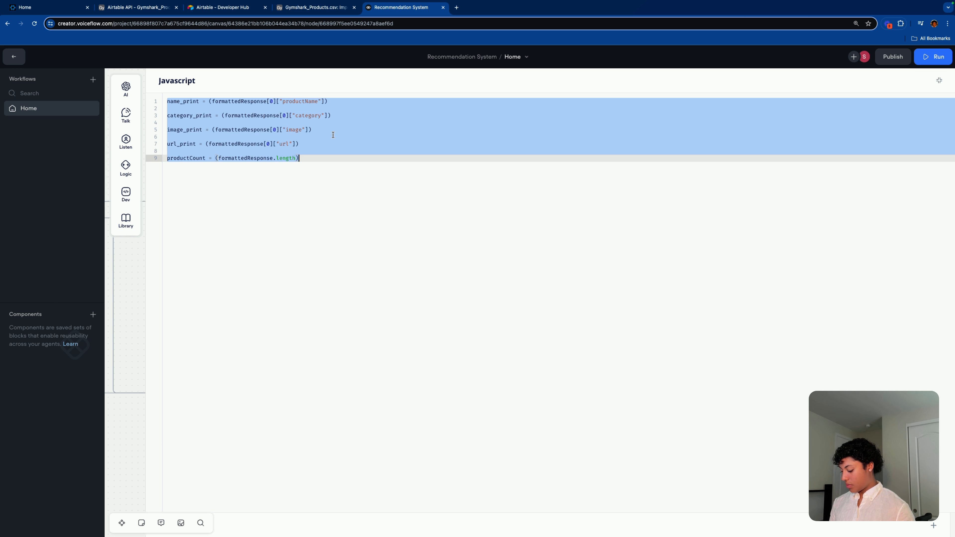
left_click(938, 80)
Step: Paste the code into the second step and rename the variables to name_print1, category_print1, image_print1, url_print1
left_click(379, 211)
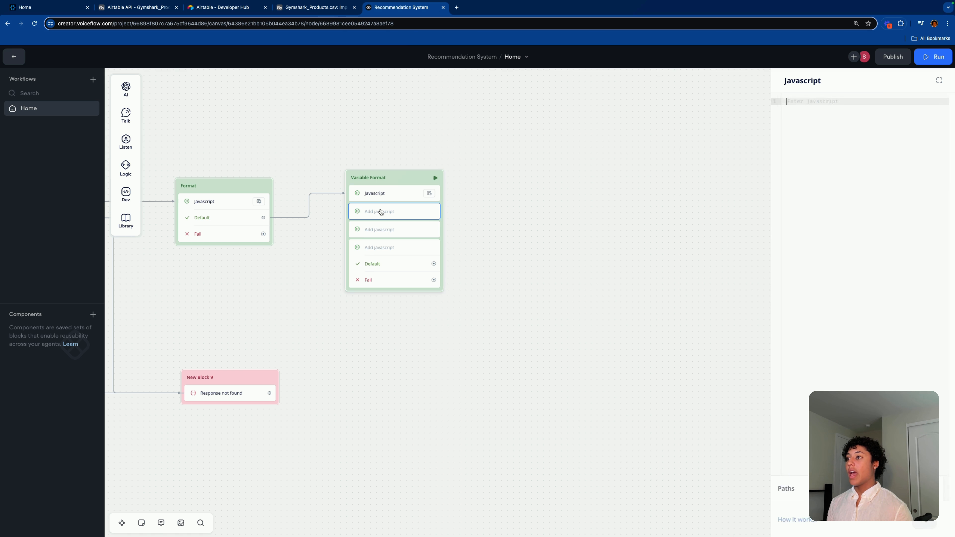
left_click(794, 101)
key("ctrl+v")
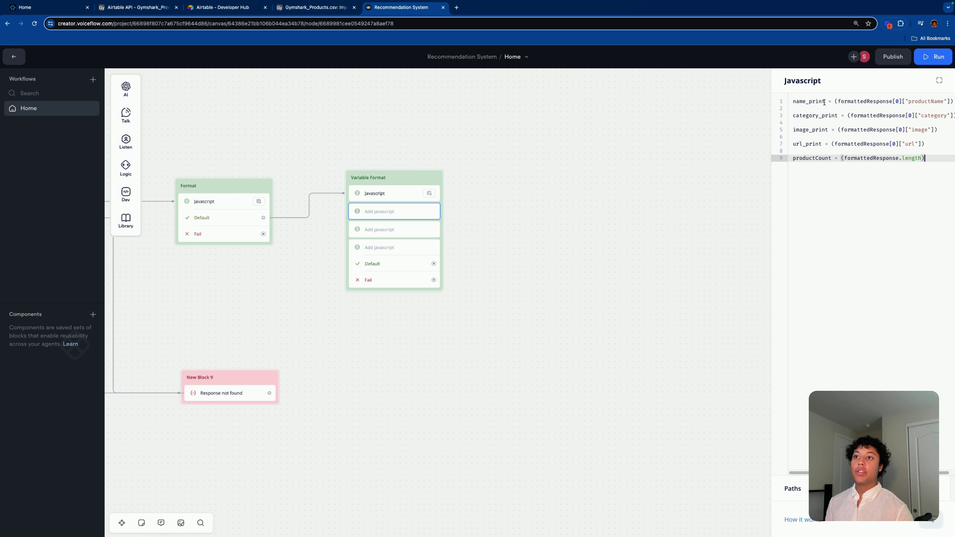
left_click(825, 101)
type("1")
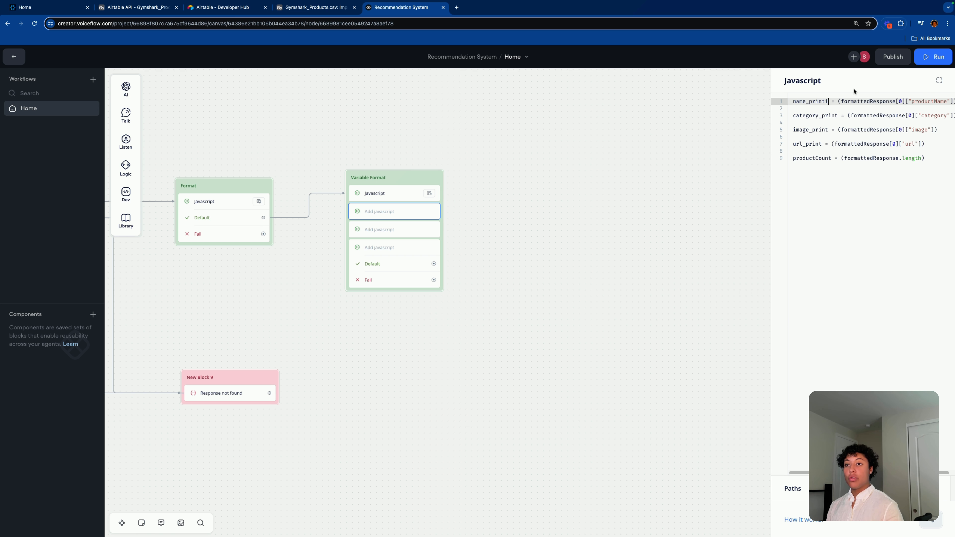
left_click(838, 115)
type("1")
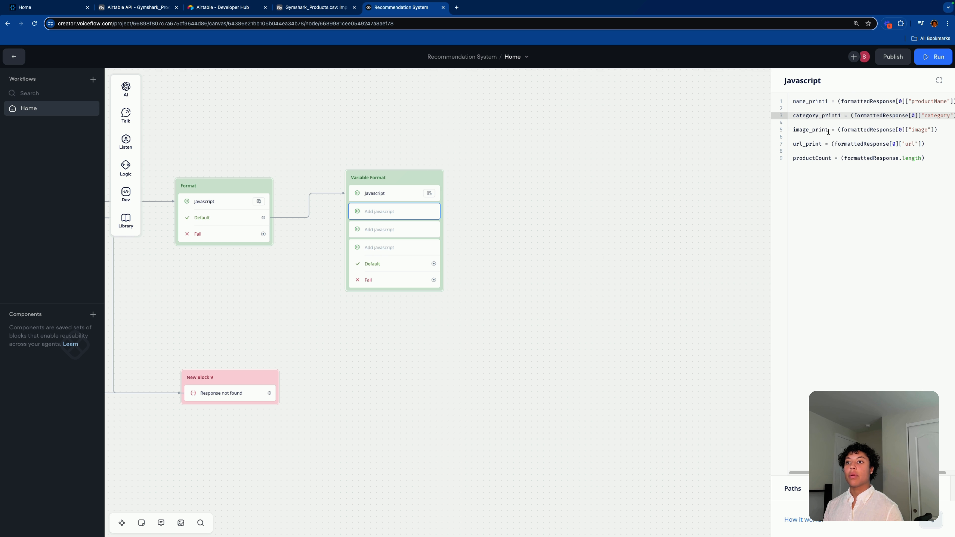
left_click(828, 129)
type("1")
left_click(825, 143)
type("1")
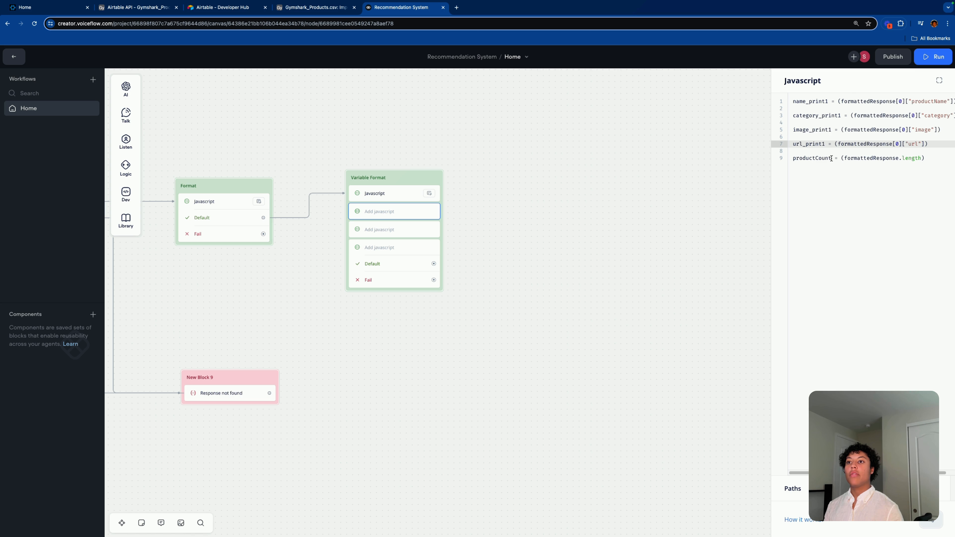
Step: Remove the productCount line from the second step's code
left_click(831, 158)
type("1")
left_click_drag(934, 166, 787, 161)
key("BackSpace")
key("BackSpace")
key("BackSpace")
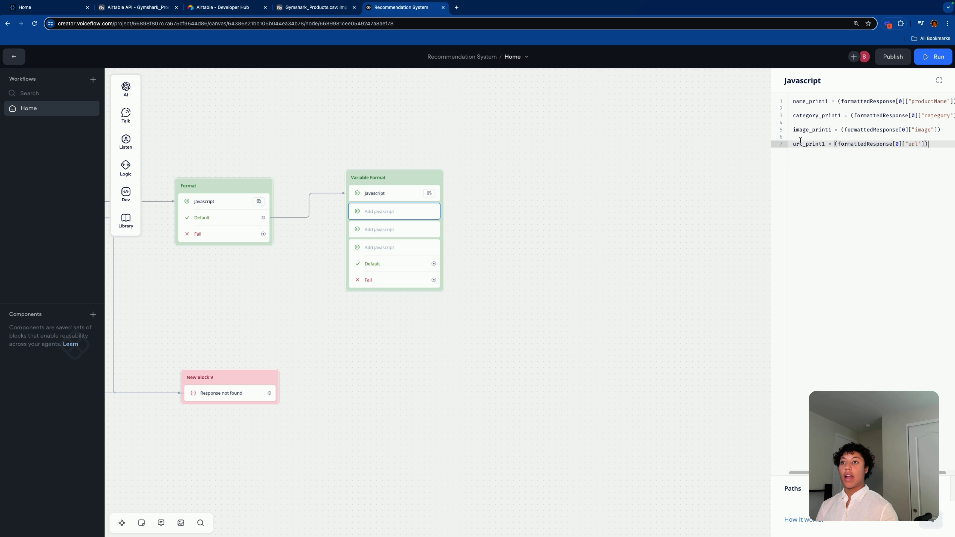
left_click(434, 173)
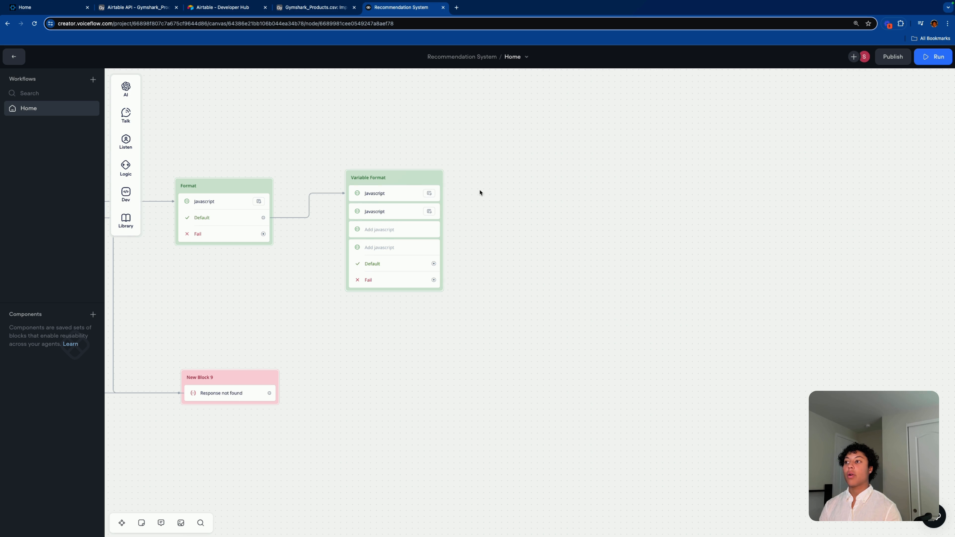
Step: Change the formattedResponse index from [0] to [1] on the name and category lines
left_click(398, 193)
left_click(406, 207)
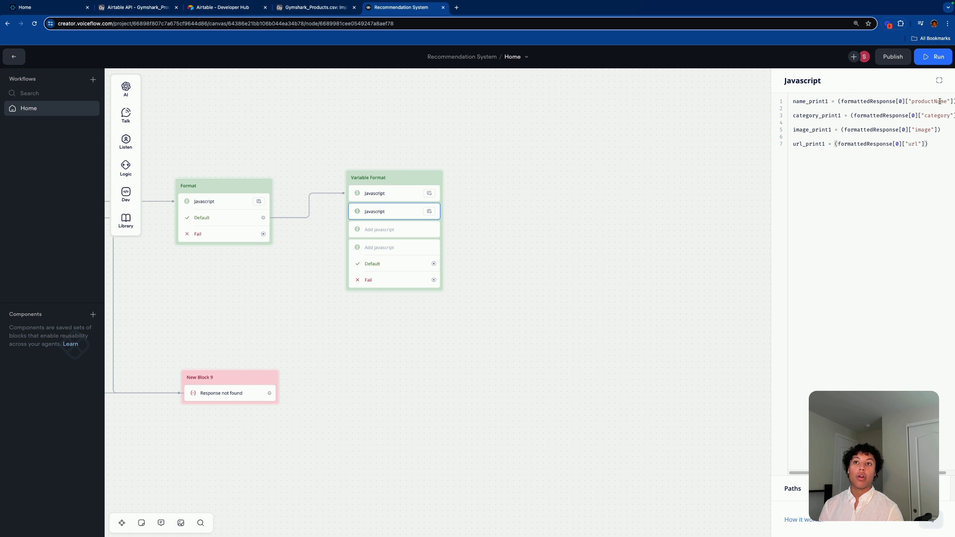
left_click(939, 81)
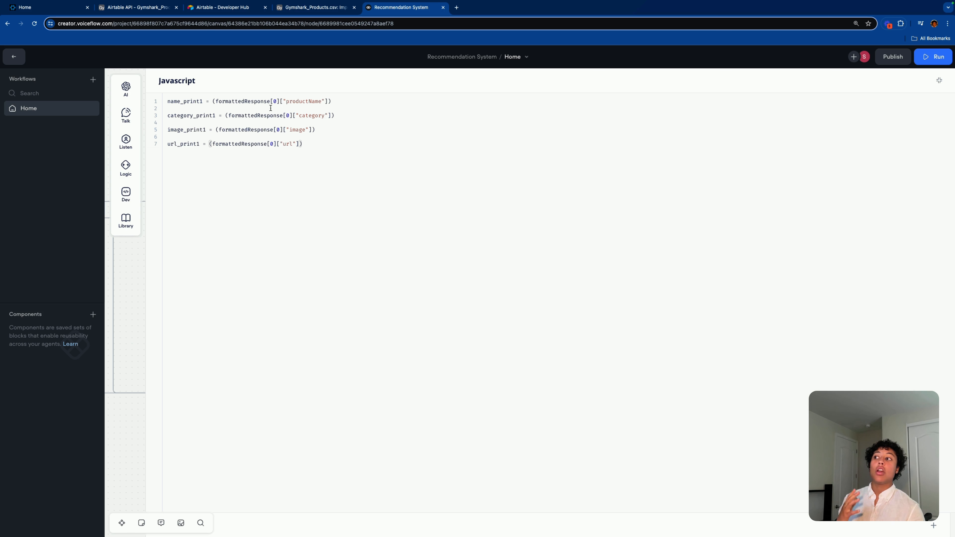
left_click(278, 102)
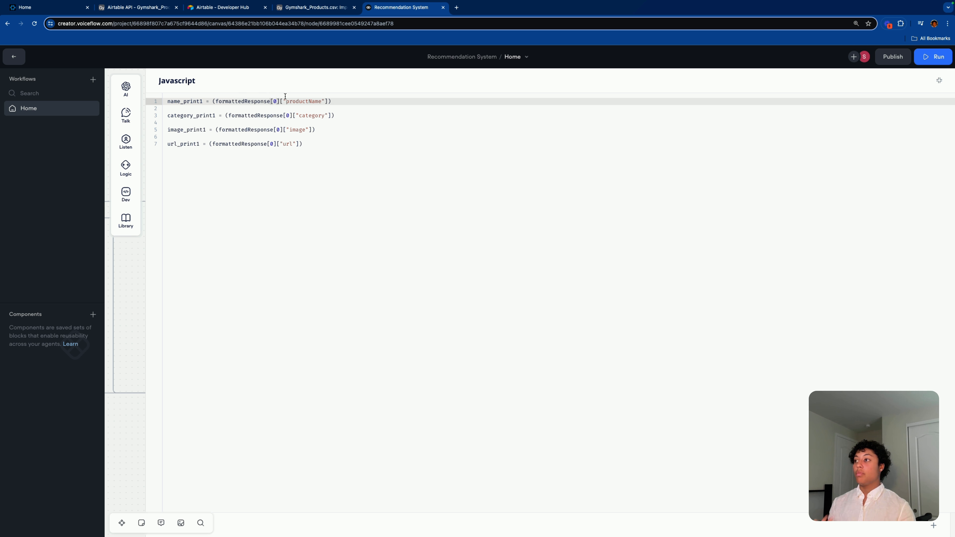
key("BackSpace")
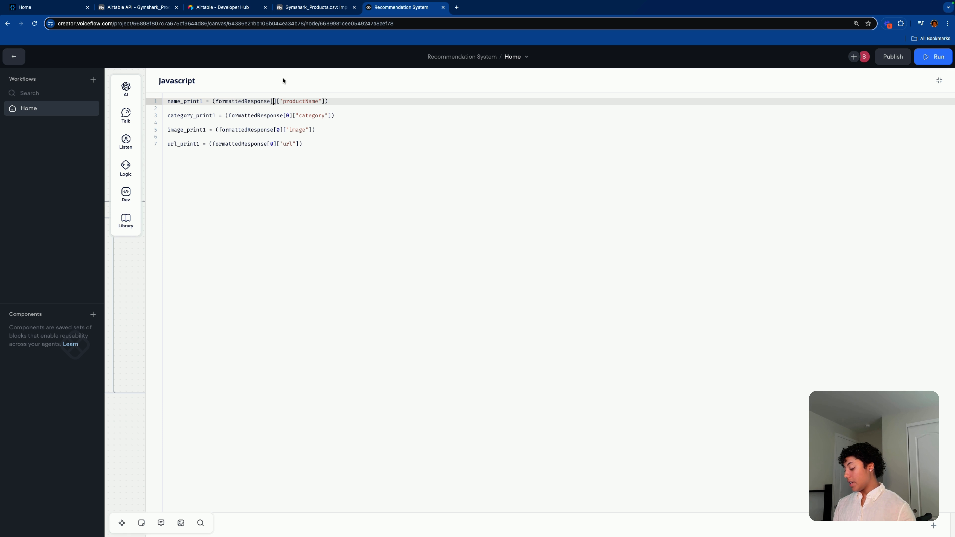
type("1")
left_click(258, 108)
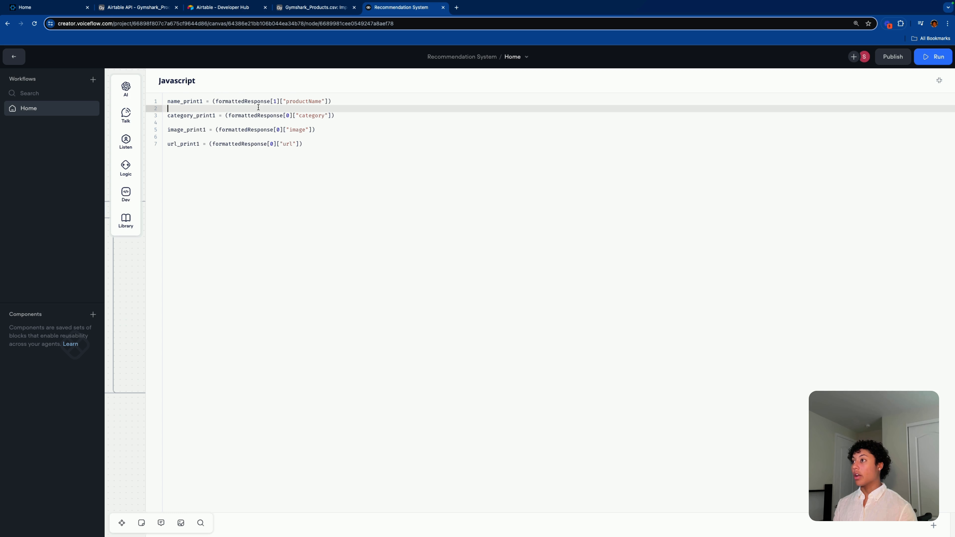
left_click(292, 116)
key("BackSpace")
type("1")
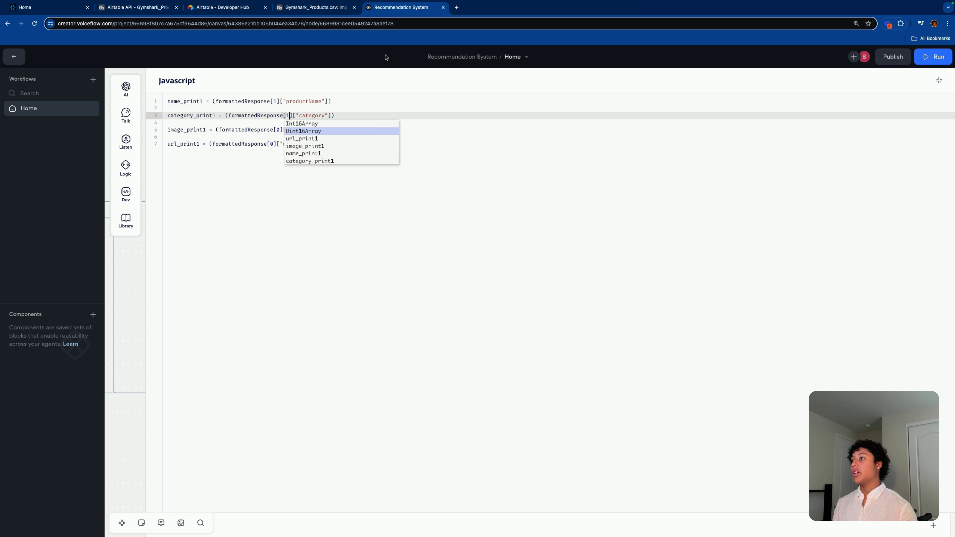
left_click(403, 250)
Step: Change the index to [1] on the image and url lines as well
left_click(277, 130)
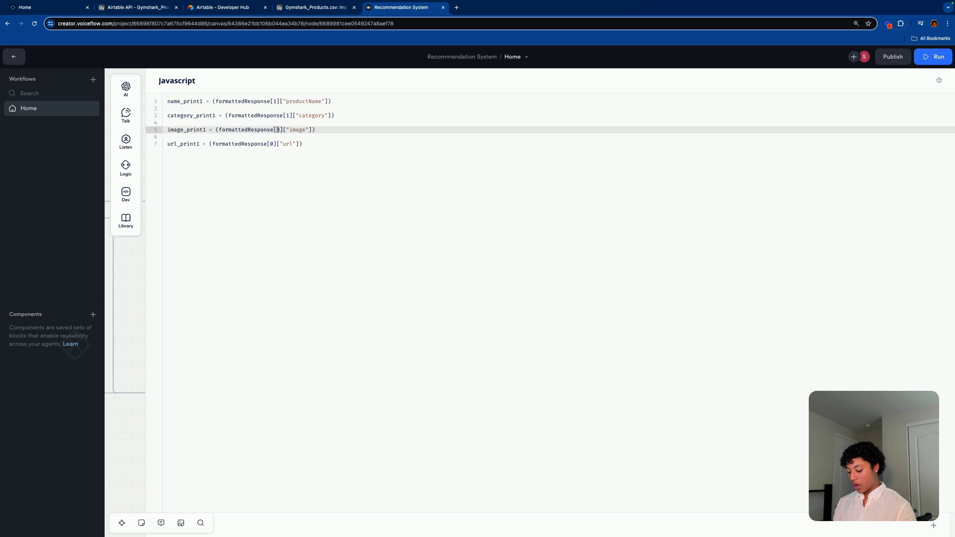
key("BackSpace")
type("1")
left_click(333, 116)
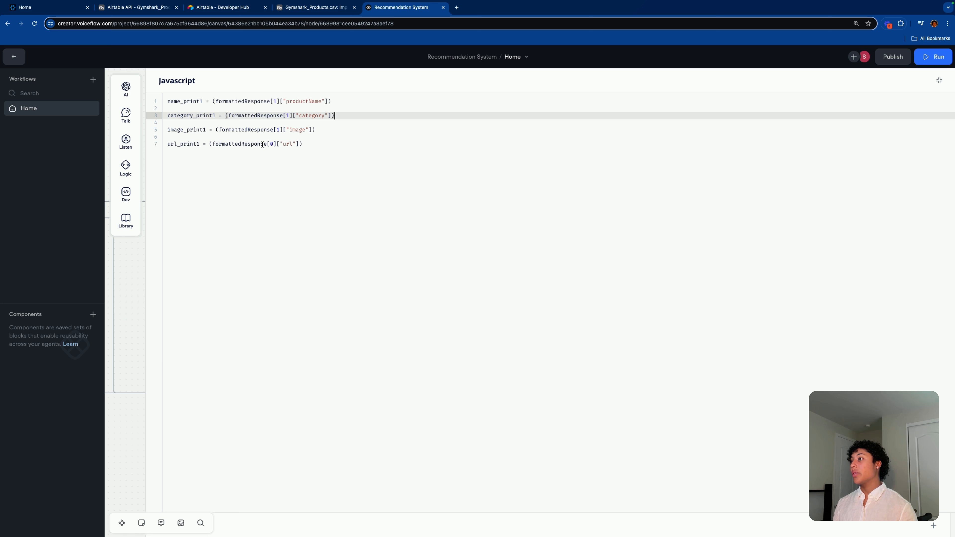
left_click(276, 144)
key("BackSpace")
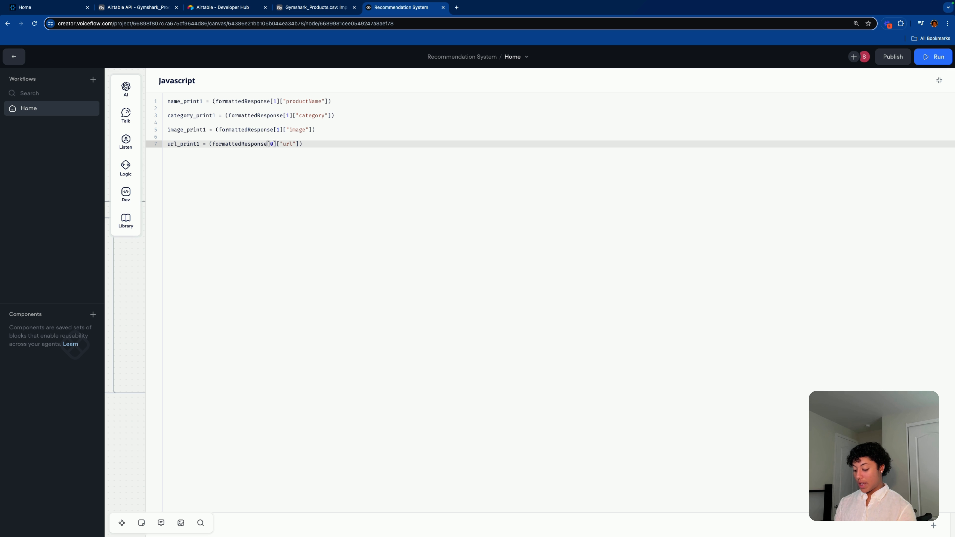
type("1")
left_click(938, 80)
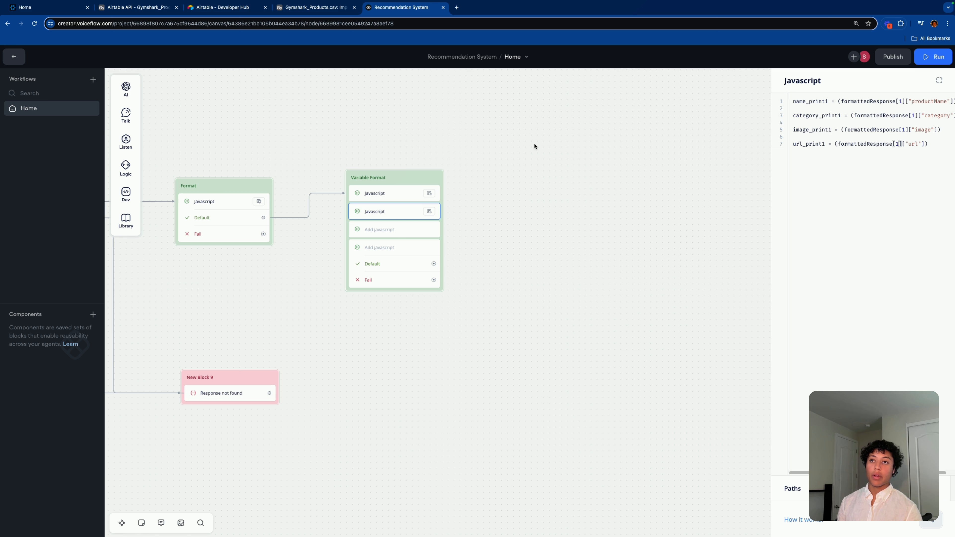
Step: Compare against the first step, then select the second step's code for copying
left_click(394, 193)
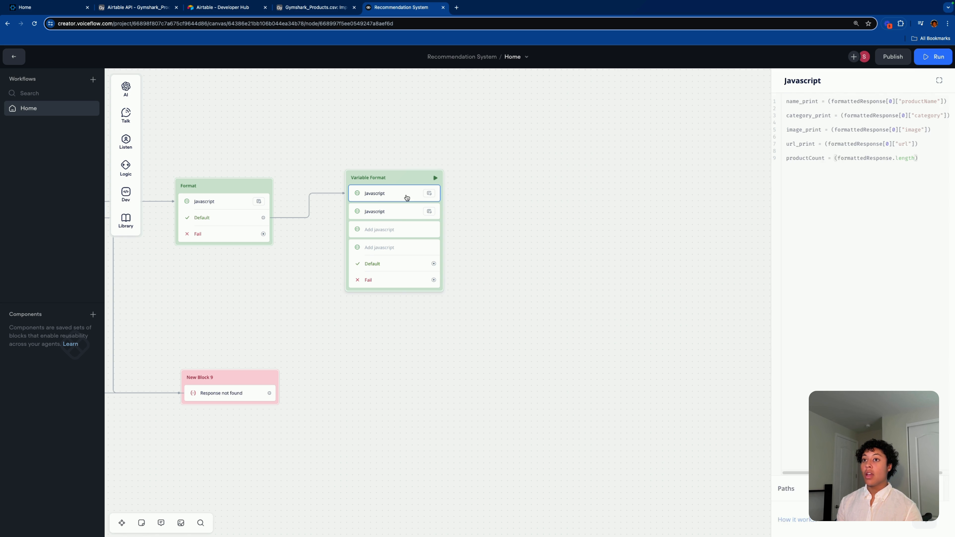
double_click(898, 101)
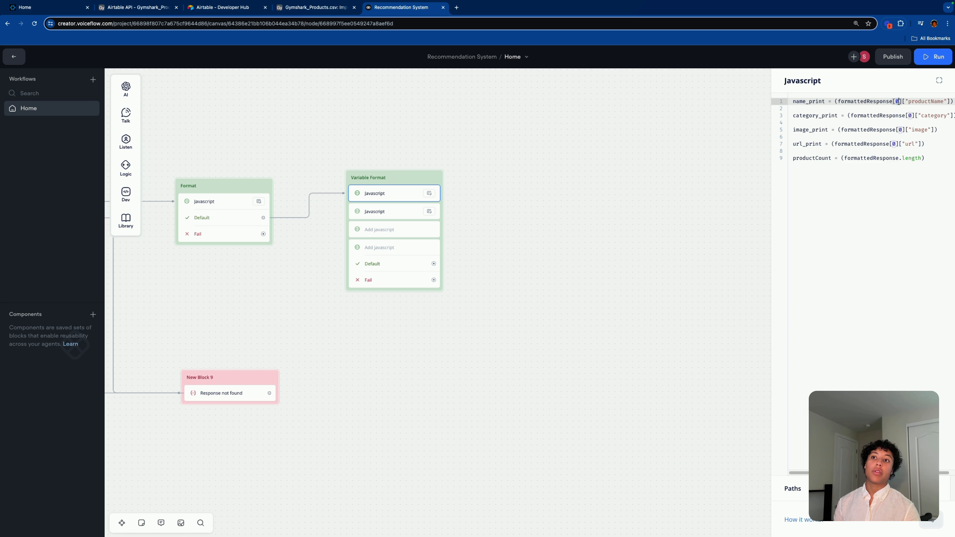
left_click(389, 210)
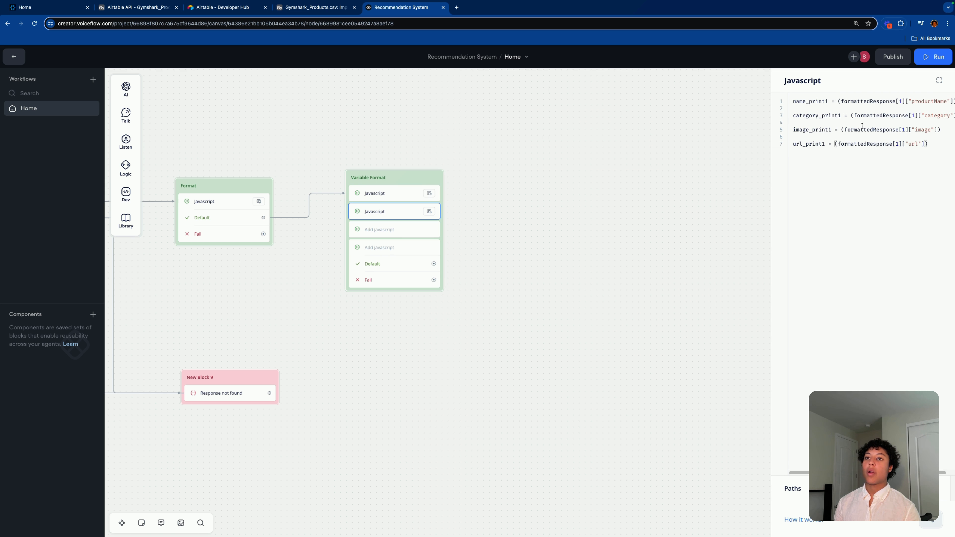
left_click_drag(898, 158, 786, 106)
key("super+c")
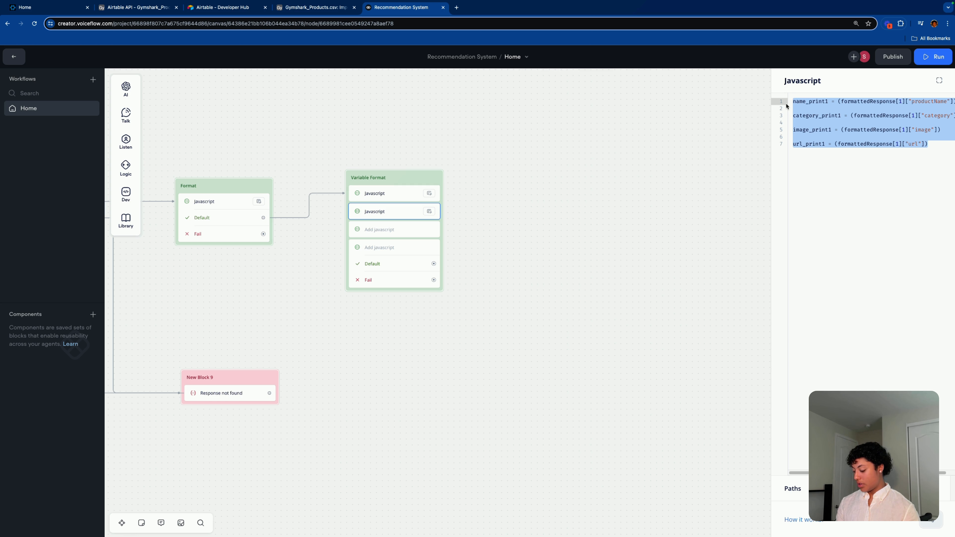
Step: Paste the code into the third step and rename its variables to name_print2, category_print2, image_print2, url_print2
left_click(368, 228)
key("super+v")
left_click(828, 101)
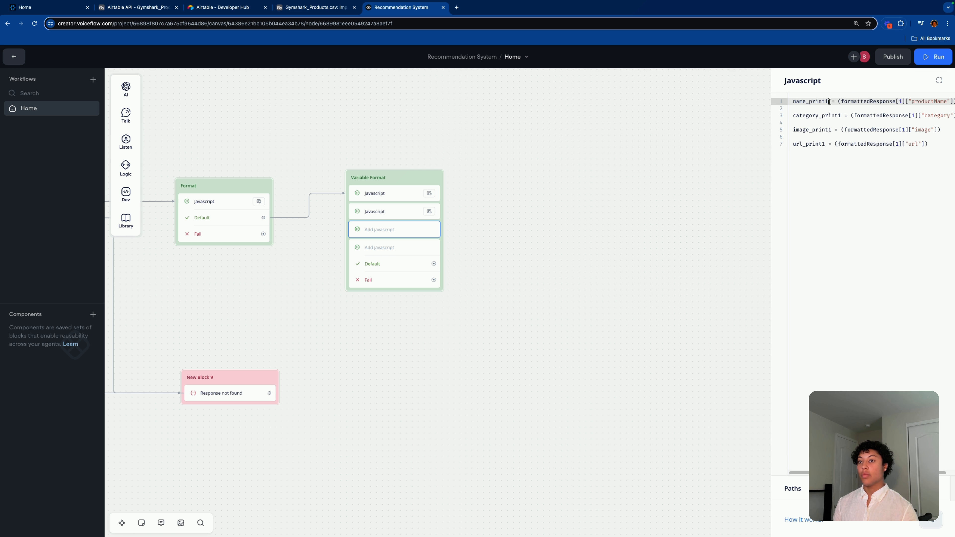
key("BackSpace")
type("2")
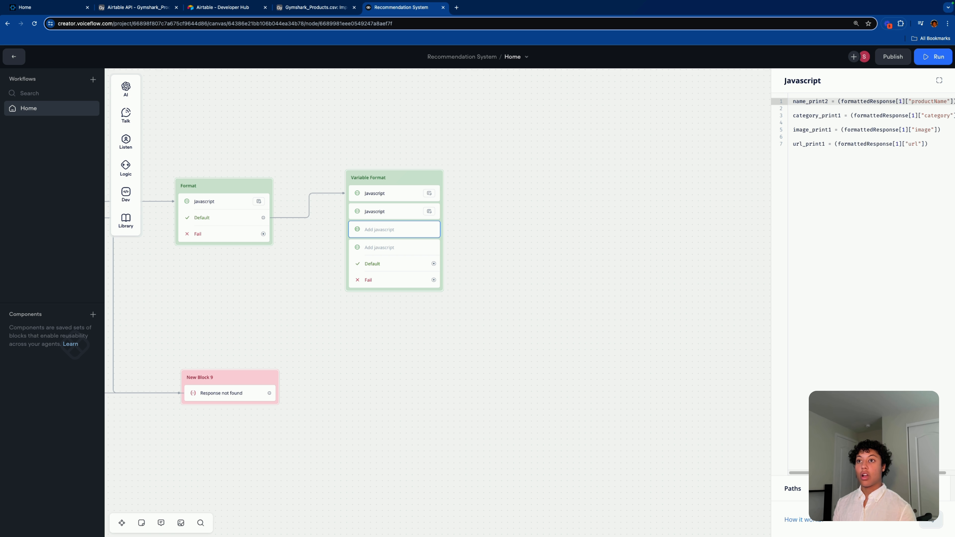
left_click(841, 115)
key("BackSpace")
type("2")
left_click(831, 129)
key("BackSpace")
type("2")
left_click(824, 144)
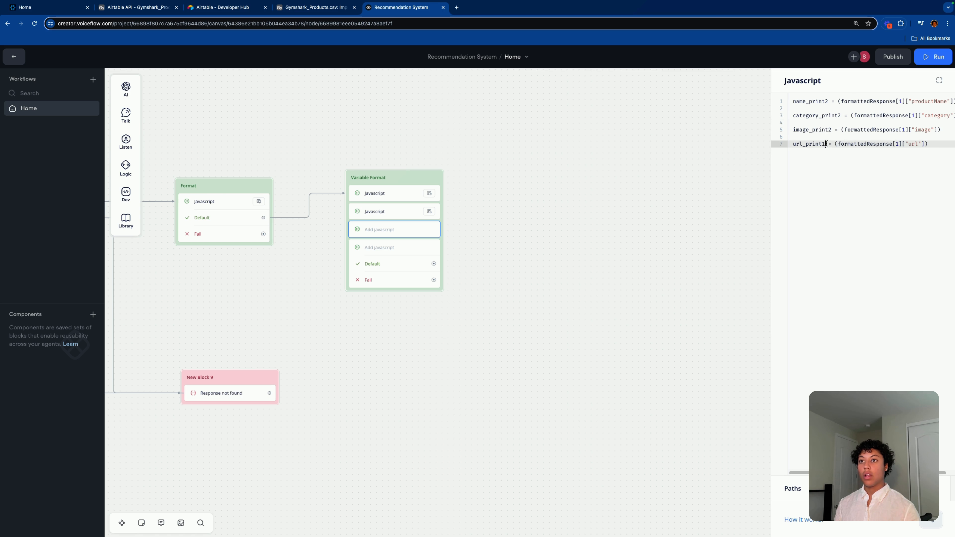
key("BackSpace")
type("2")
Step: Set the third step's product index to [2] and remove the stray color_print2 line
left_click(902, 101)
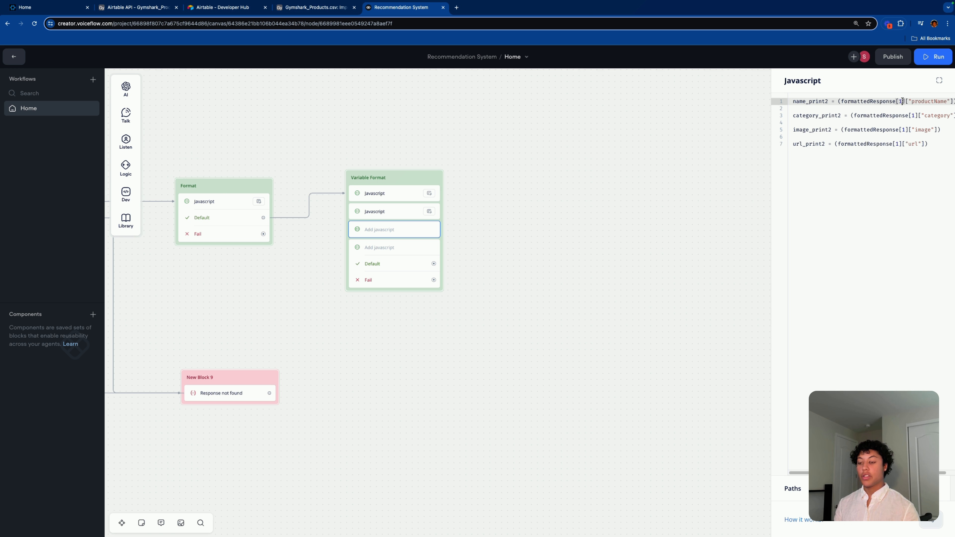
key("BackSpace")
type("2")
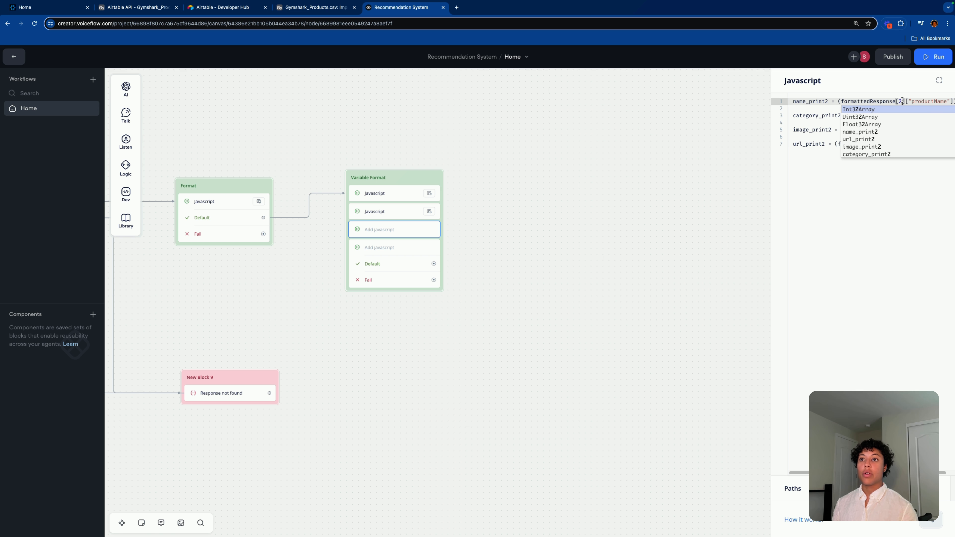
left_click(865, 273)
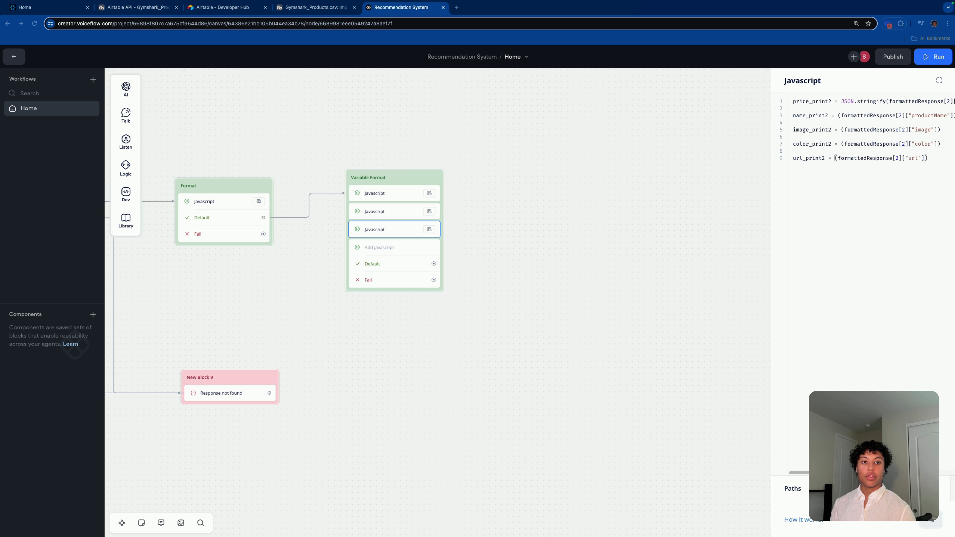
left_click(895, 129)
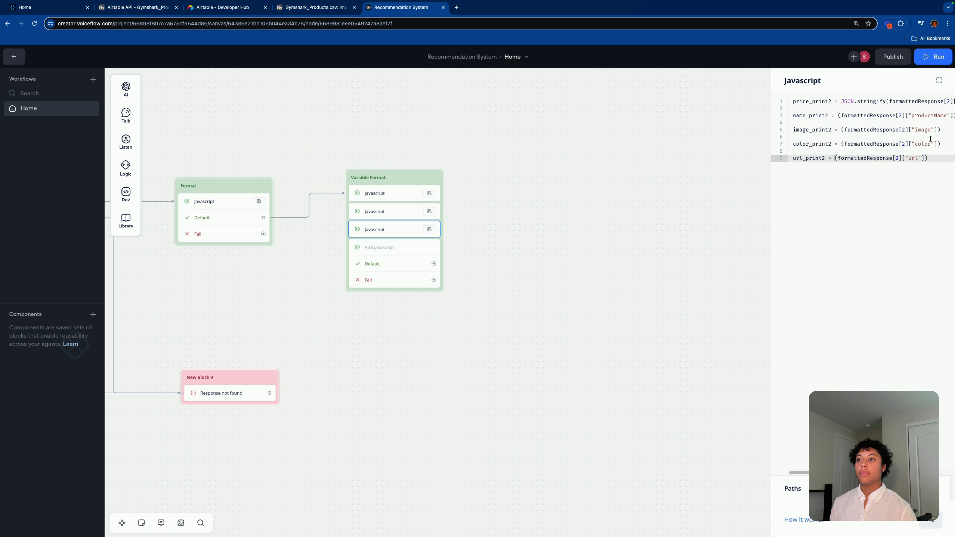
left_click_drag(944, 141, 756, 139)
key("BackSpace")
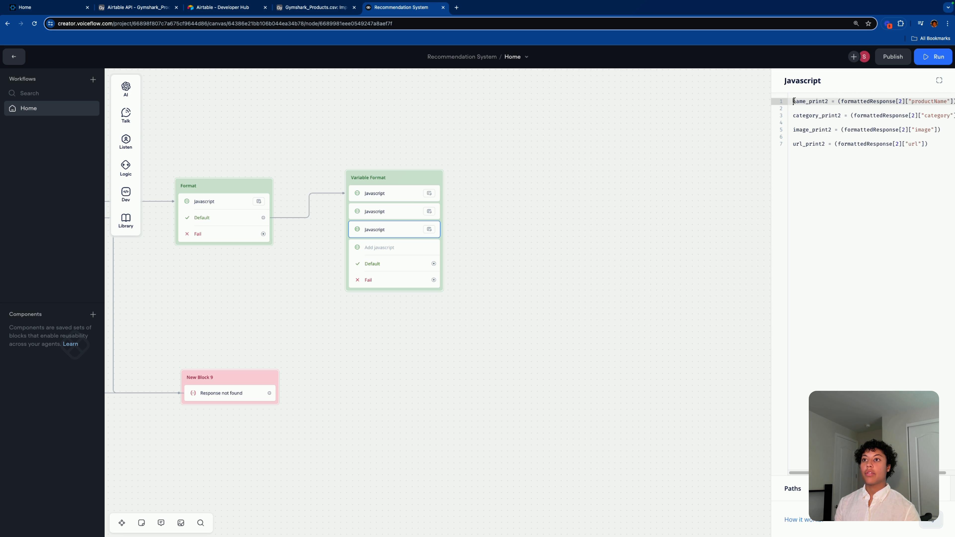
left_click_drag(794, 101, 937, 156)
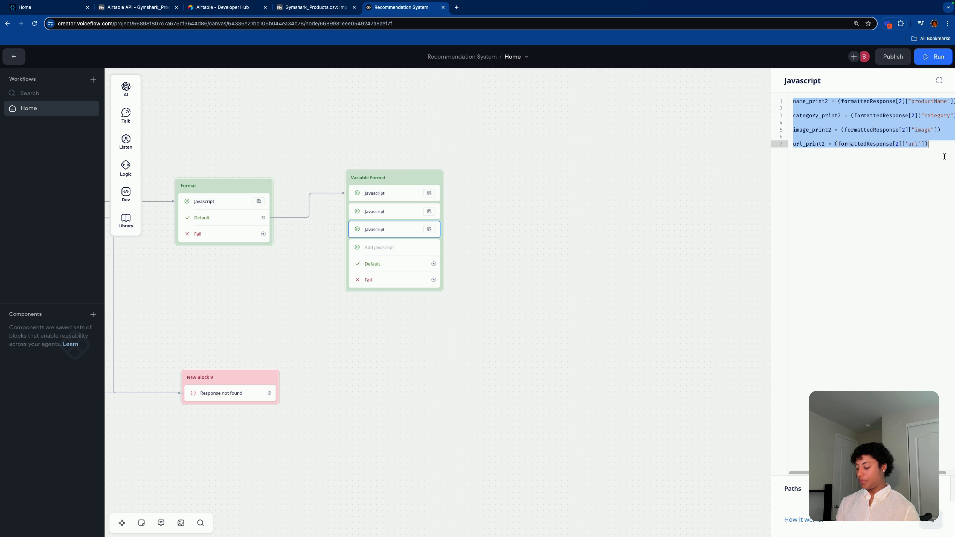
type("name_print2 = (formattedResponse[2][\"productName\"])  category_print2 = (formattedResponse[2][\"category\"])  image_print2 = (formattedResponse[2][\"image\"])  url_print2 = (formattedResponse[2][\"url\"])")
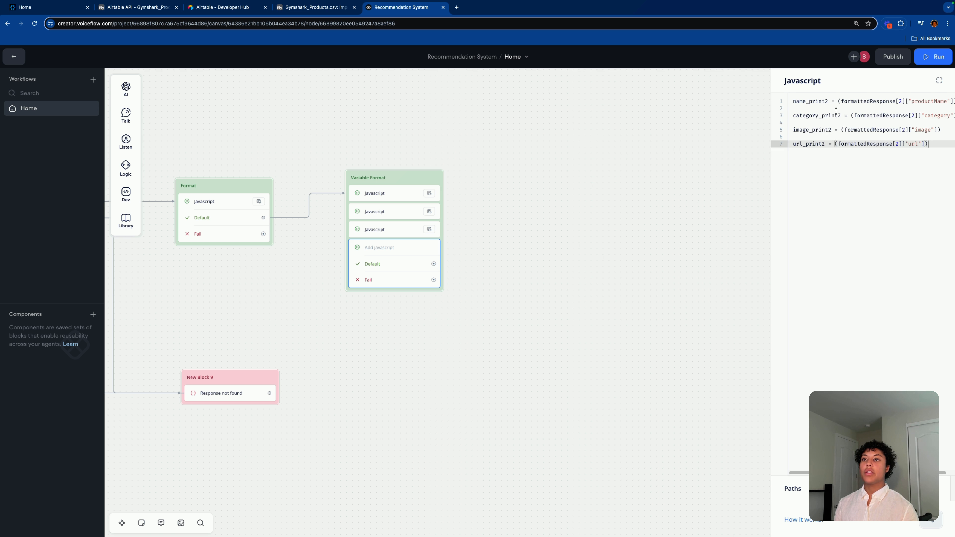
Step: Check all four steps' code and delete the duplicate fifth Javascript step created by pasting
left_click(829, 101)
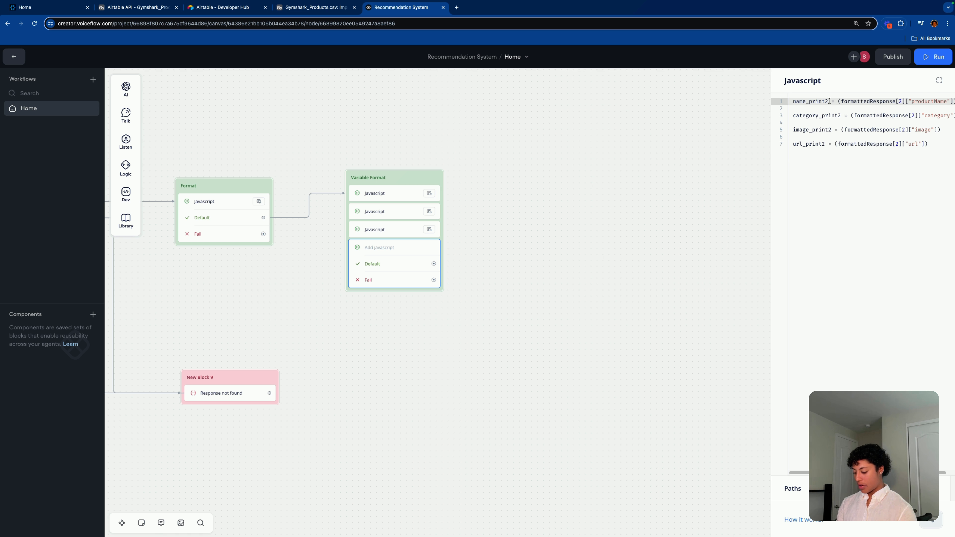
left_click(406, 198)
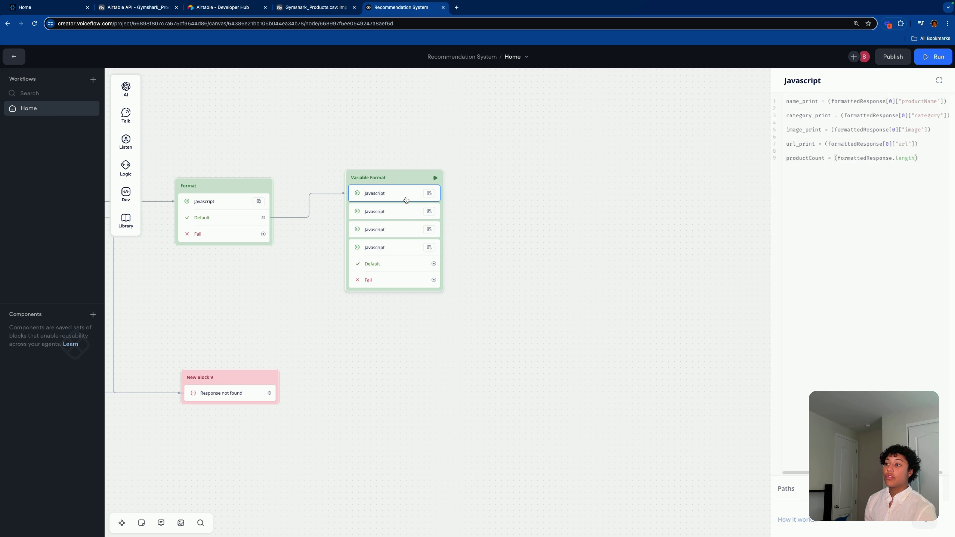
left_click(397, 213)
left_click(388, 230)
left_click(384, 248)
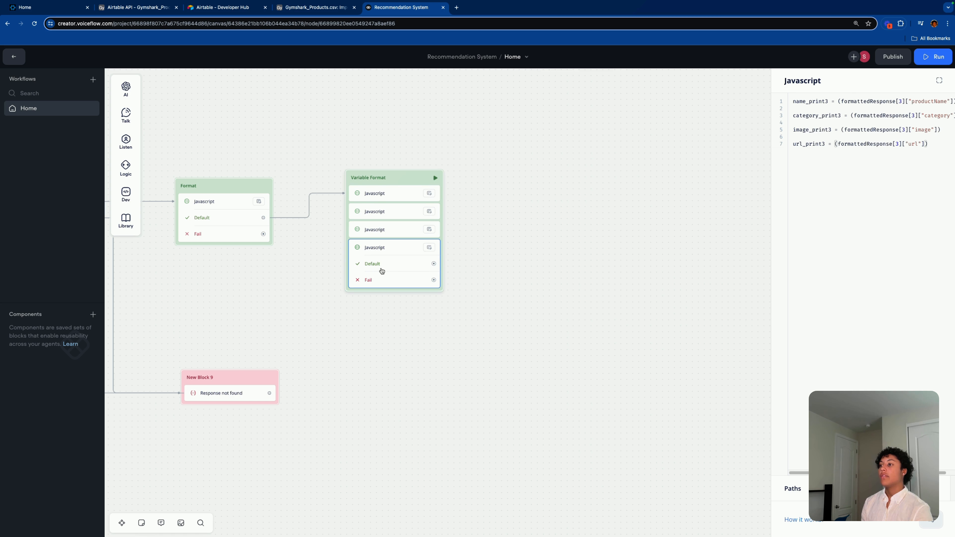
key("ctrl+c")
key("ctrl+v")
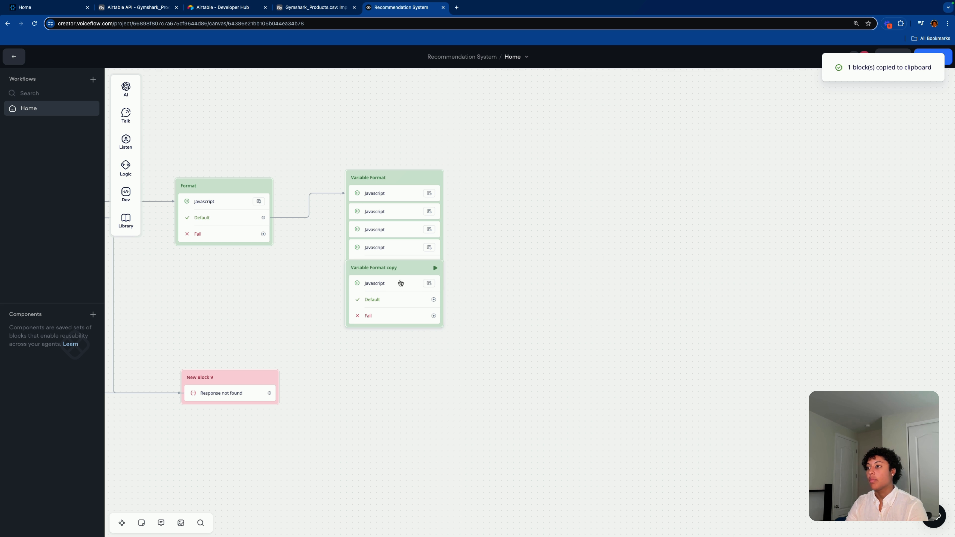
left_click_drag(399, 266, 378, 267)
left_click(375, 265)
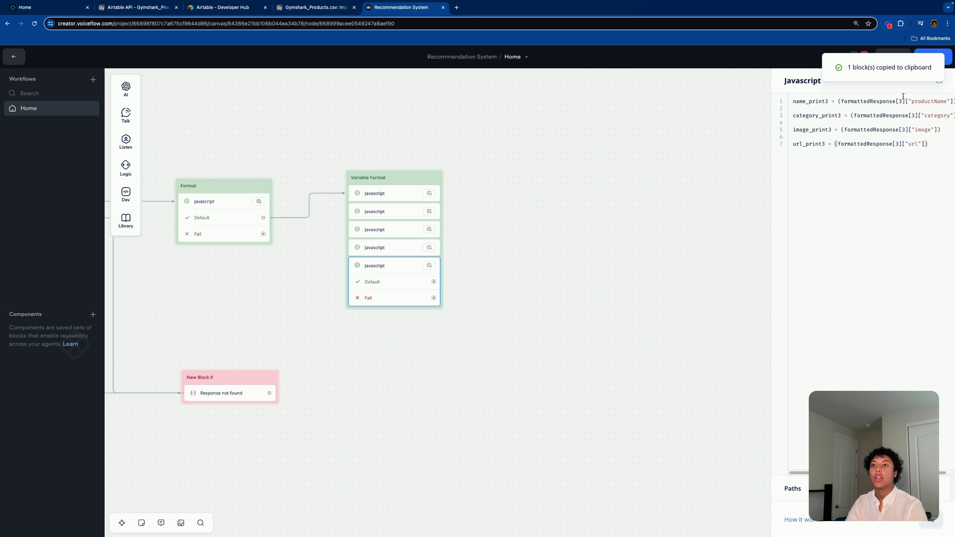
key("Delete")
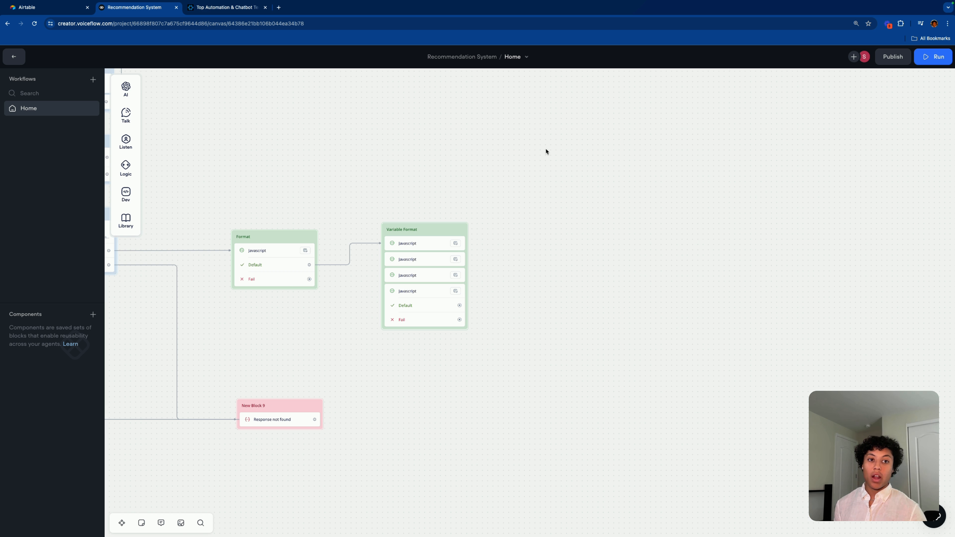
Step: Paste the 'Create these variables' note onto the canvas beside Variable Format
left_click(400, 244)
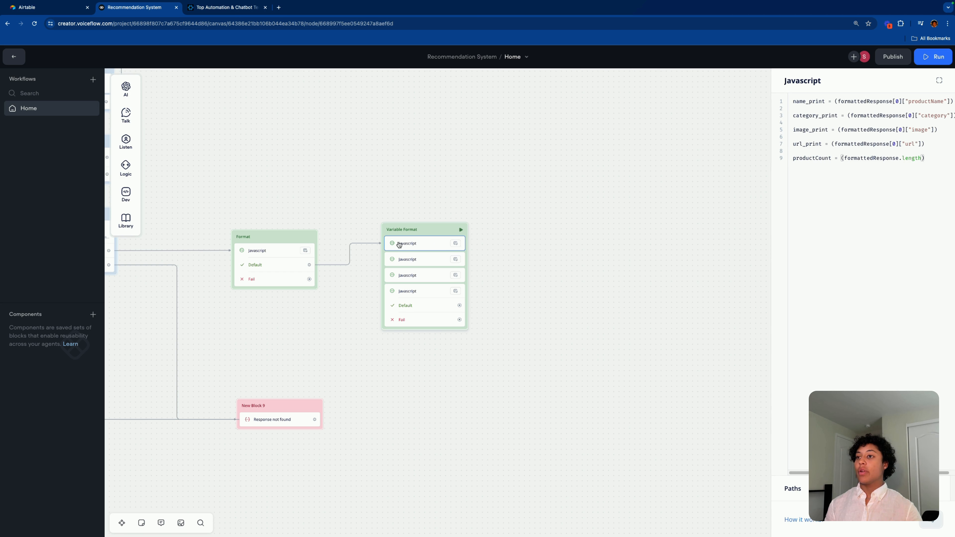
left_click_drag(792, 101, 892, 167)
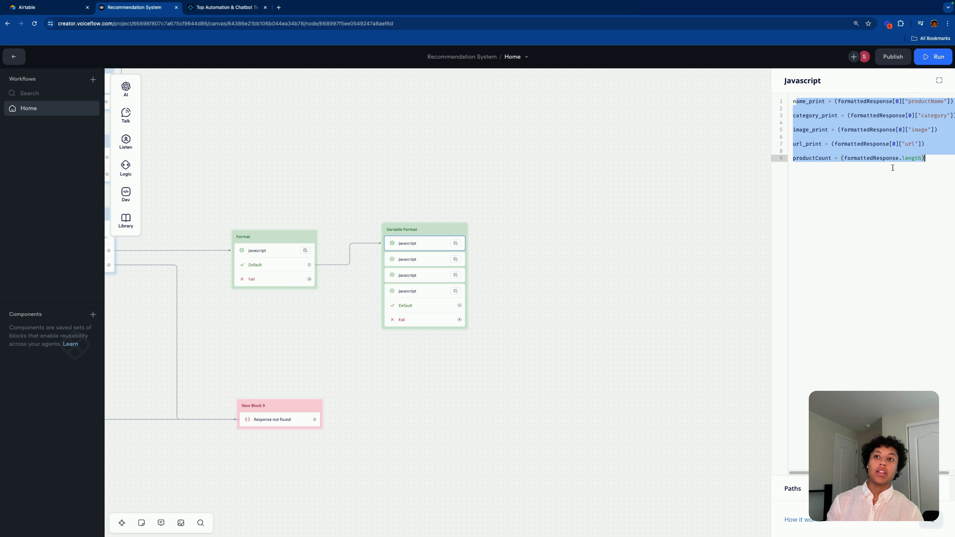
left_click(408, 275)
left_click(510, 151)
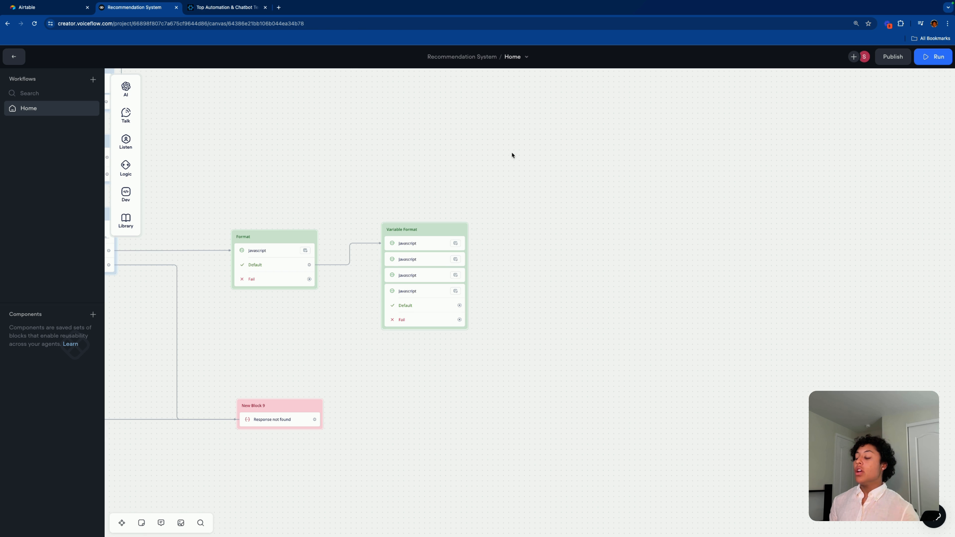
key("ctrl+v")
left_click_drag(667, 166, 600, 214)
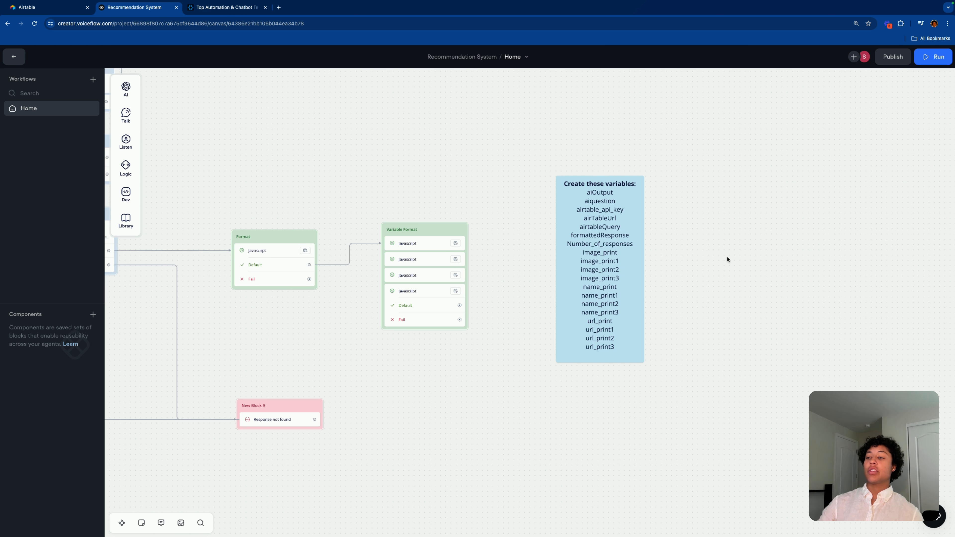
scroll(727, 260, "up", 5)
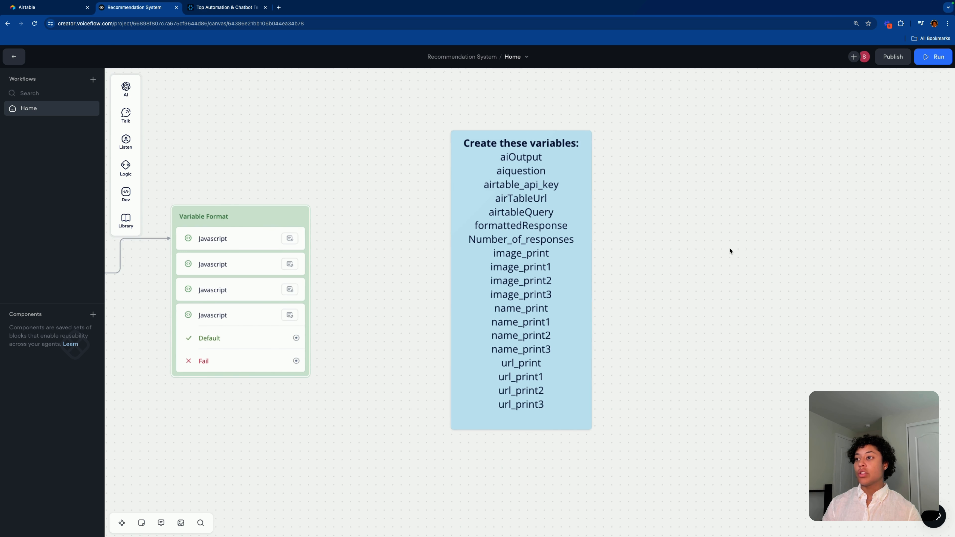
scroll(729, 248, "up", 1)
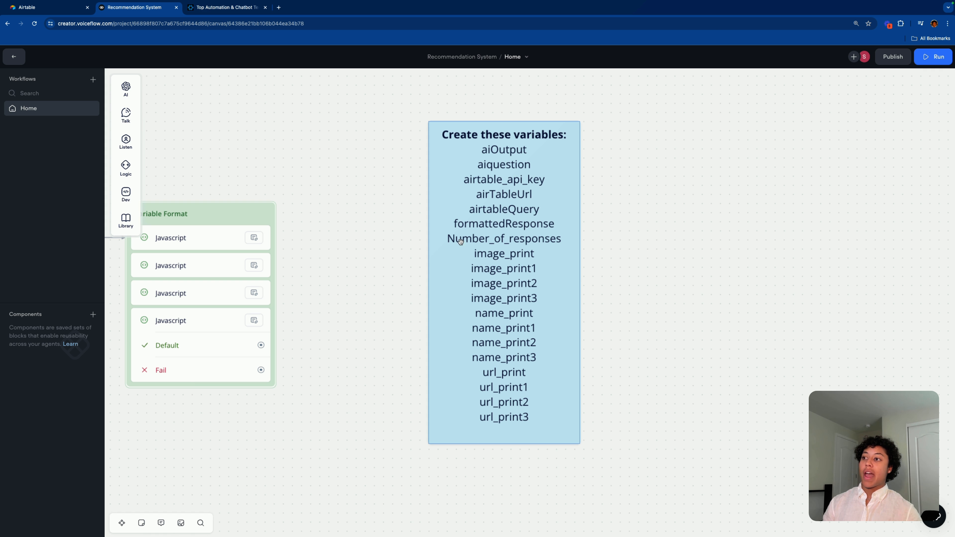
Step: Select the variable names in the note and review the first three Javascript steps' code
left_click(463, 232)
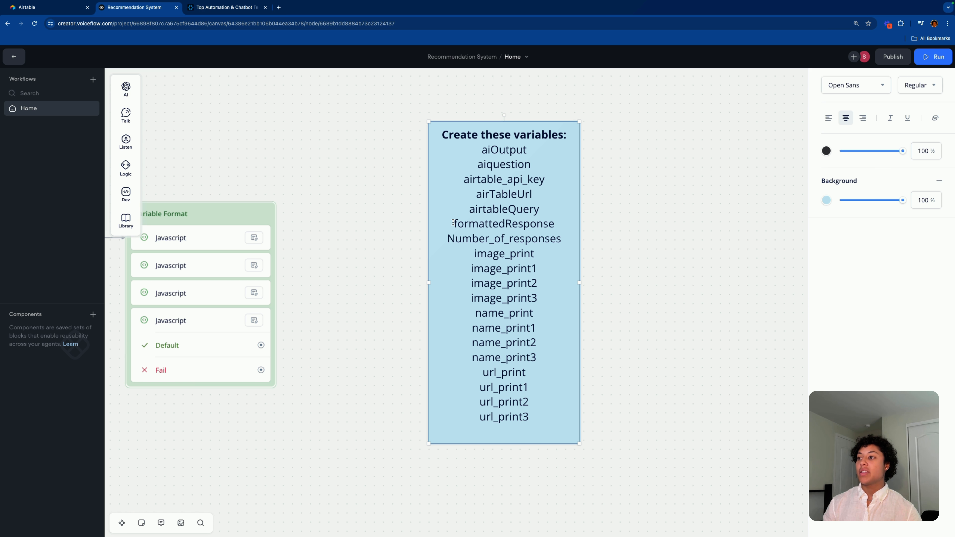
left_click_drag(454, 222, 555, 224)
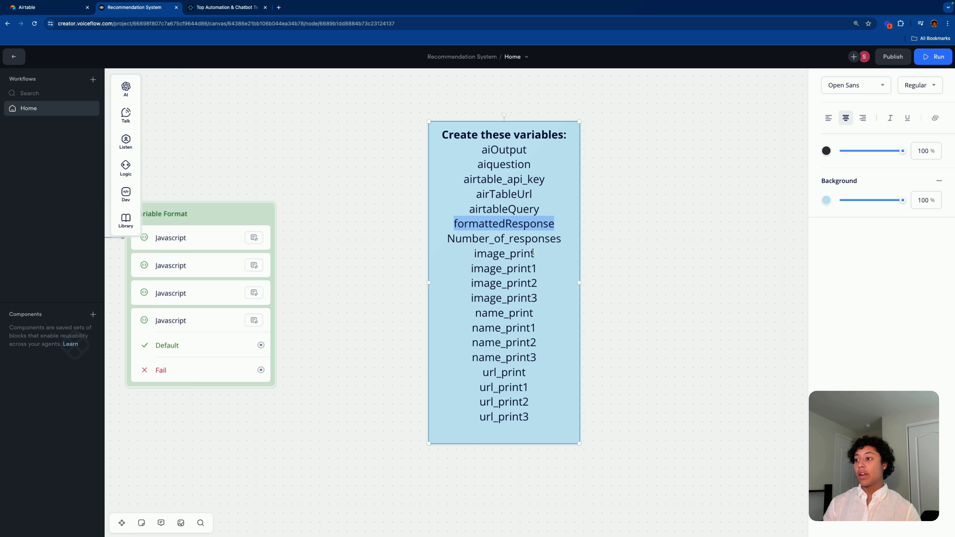
left_click(440, 283)
left_click_drag(476, 253, 476, 425)
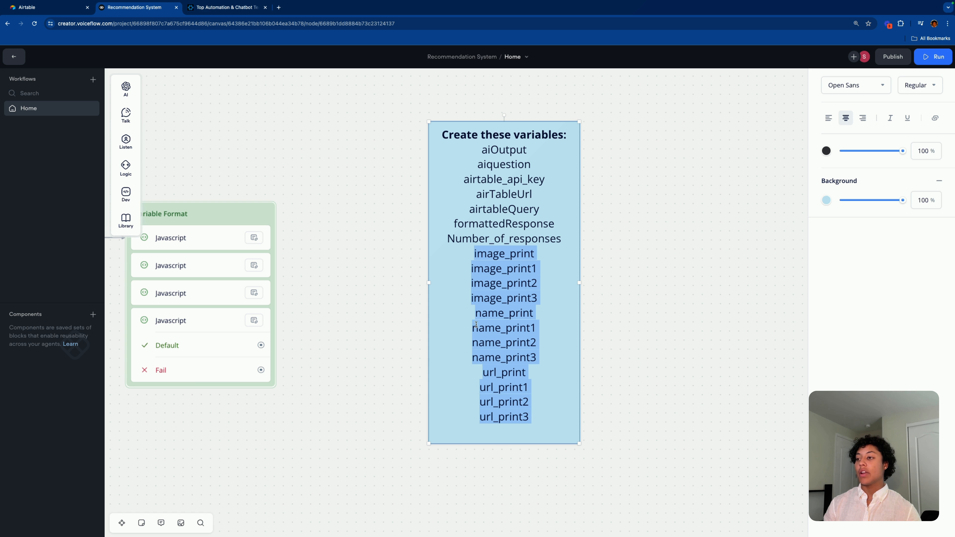
left_click(214, 238)
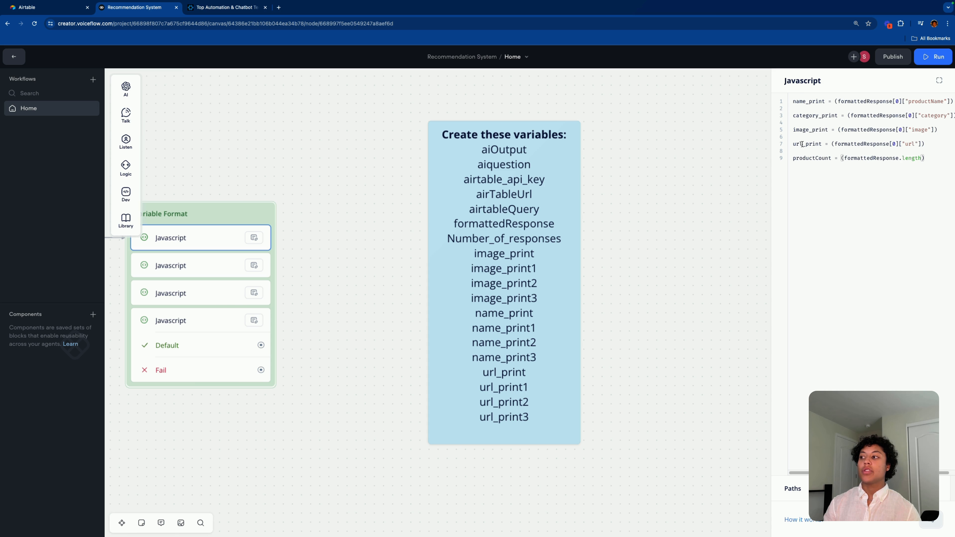
left_click(199, 265)
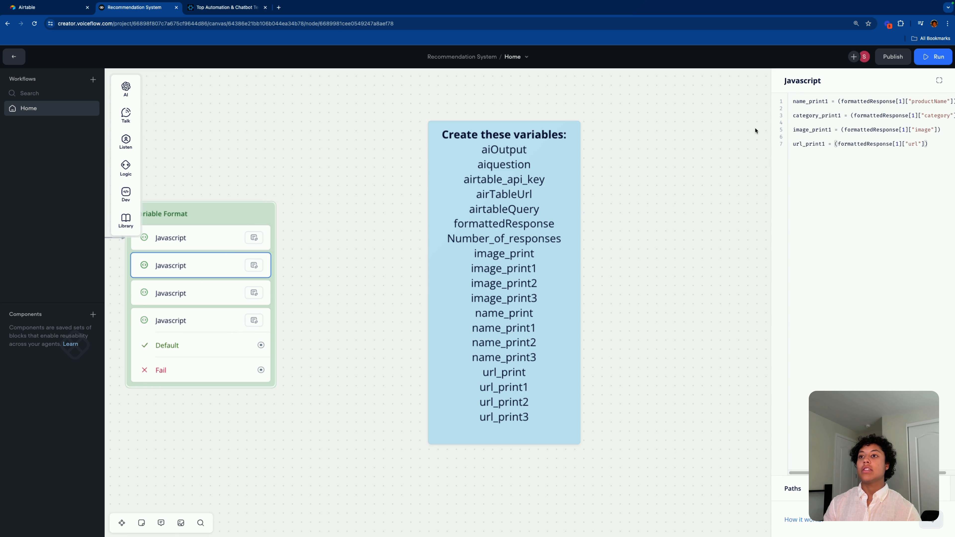
left_click(173, 293)
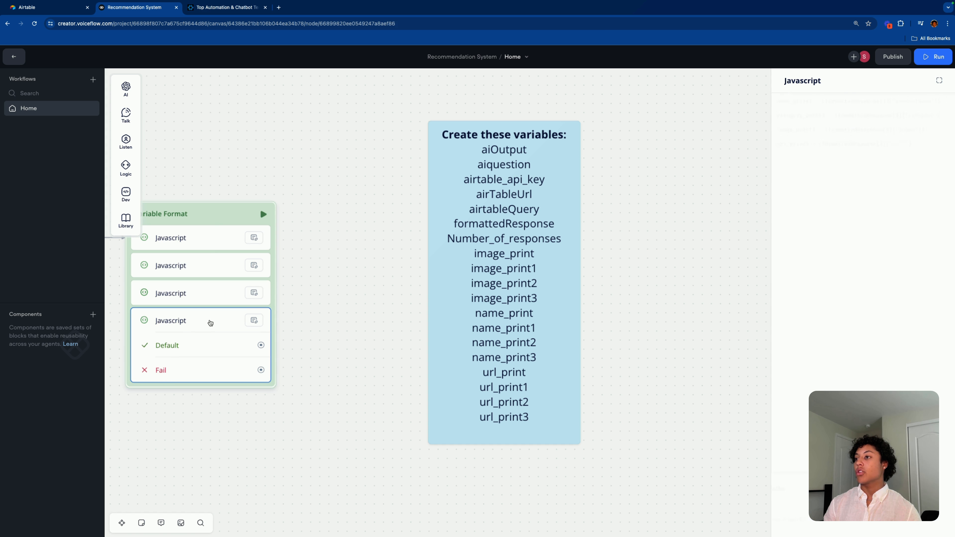
left_click(383, 258)
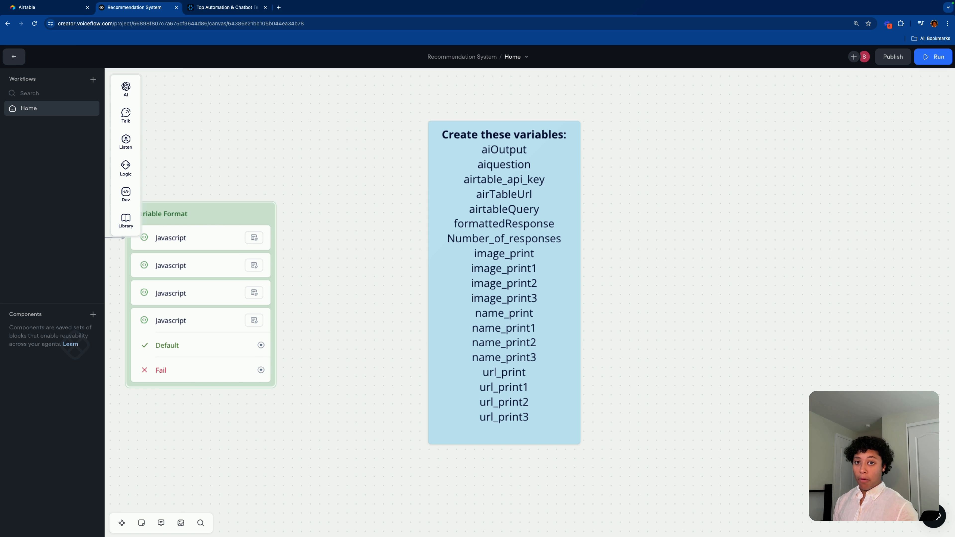
Step: Open the project's variables list and create the formattedResponse variable
left_click(14, 56)
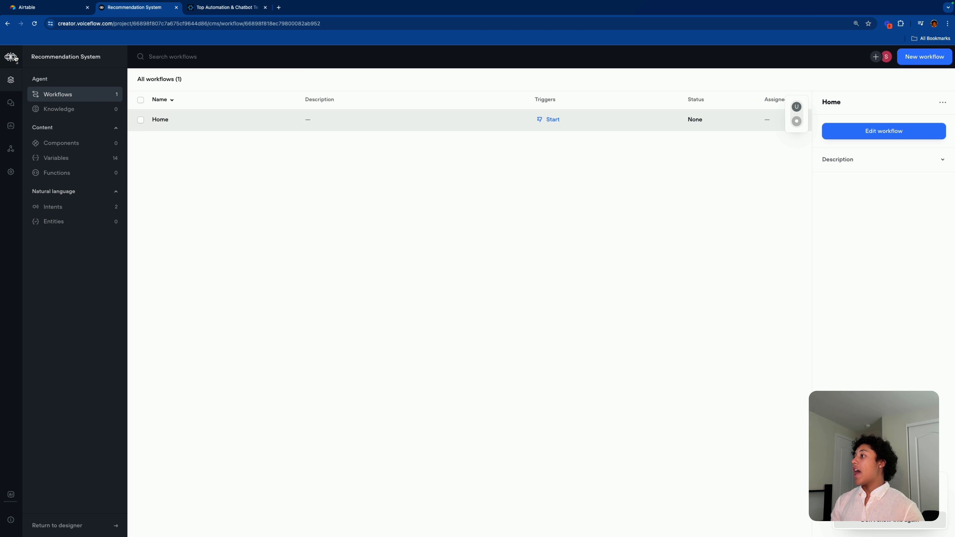
left_click(86, 162)
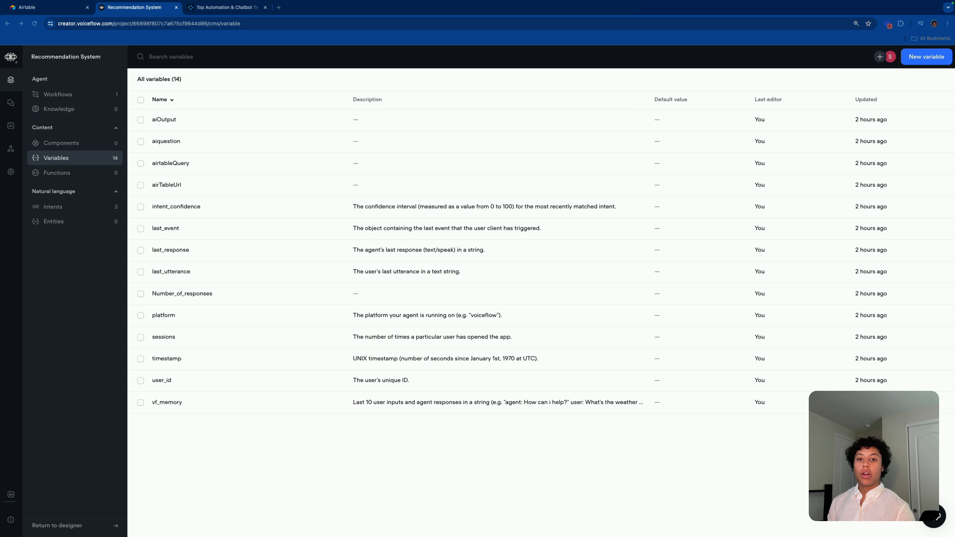
left_click(929, 60)
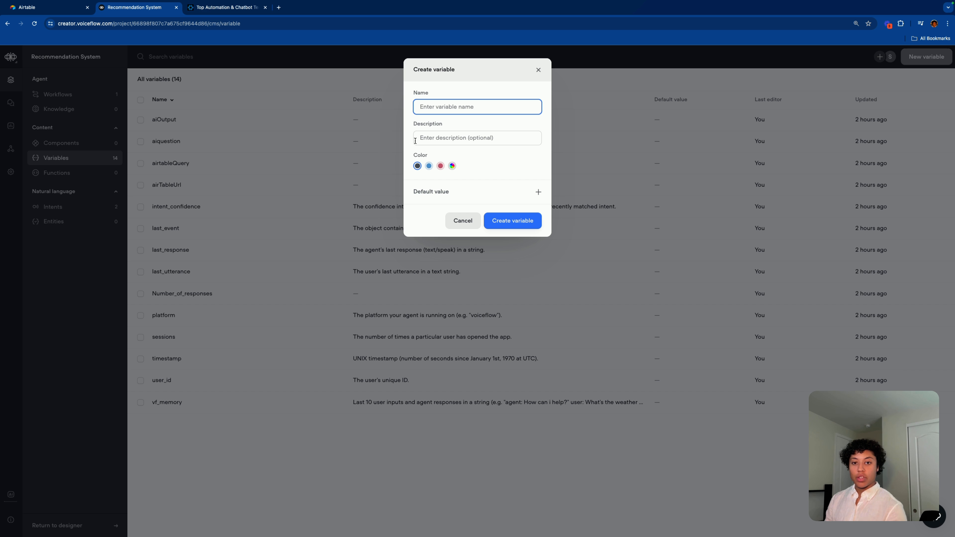
type("formattedRepo")
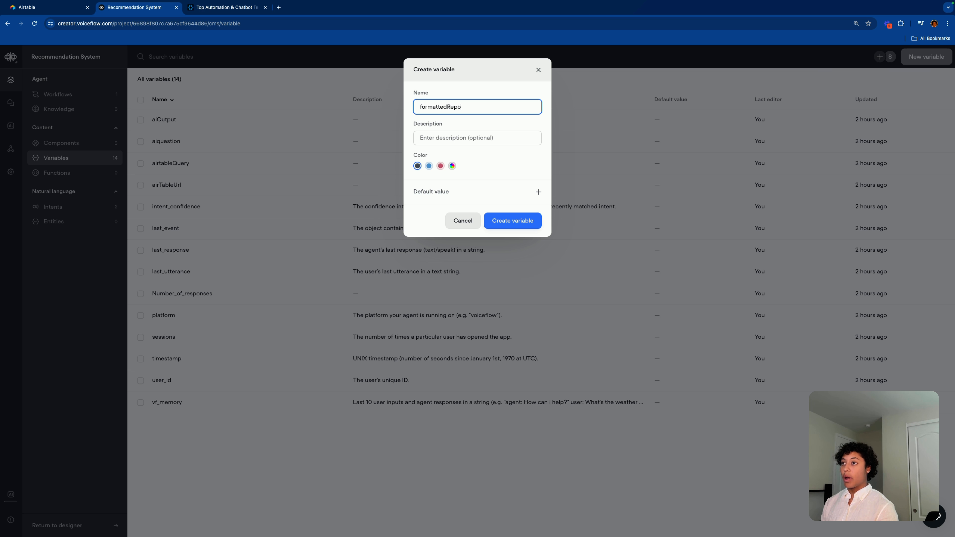
type("onse")
left_click(500, 220)
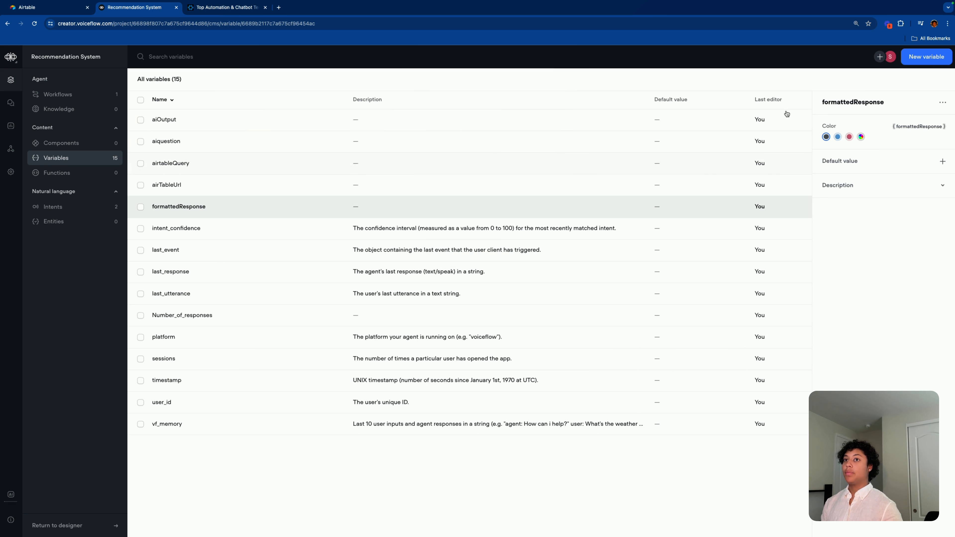
Step: Create the image_print and image_print1 variables
left_click(926, 59)
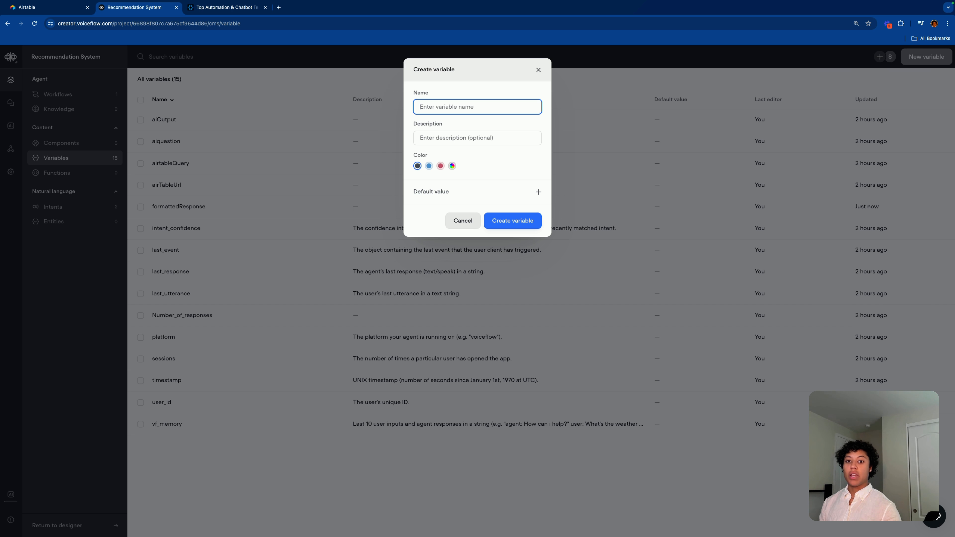
key("super+Tab")
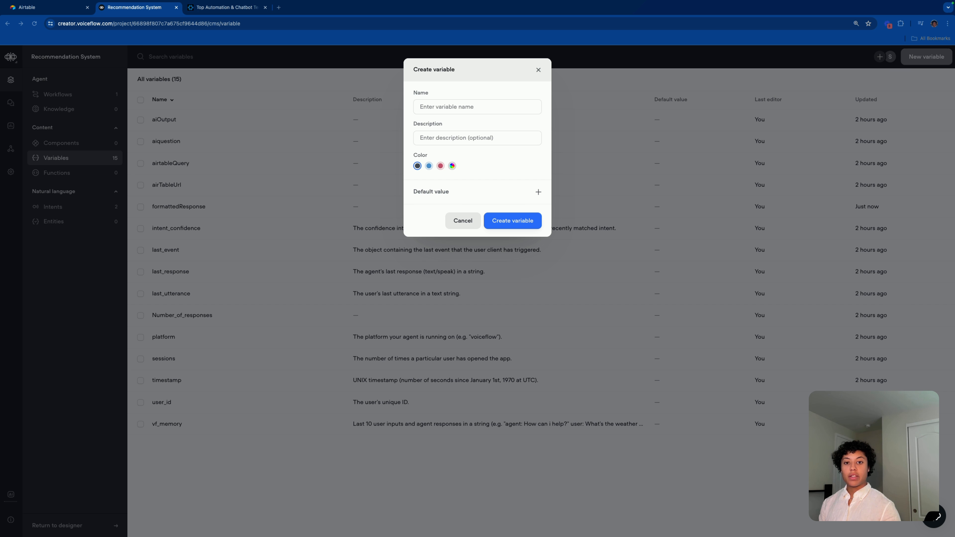
left_click(462, 108)
type("image_print")
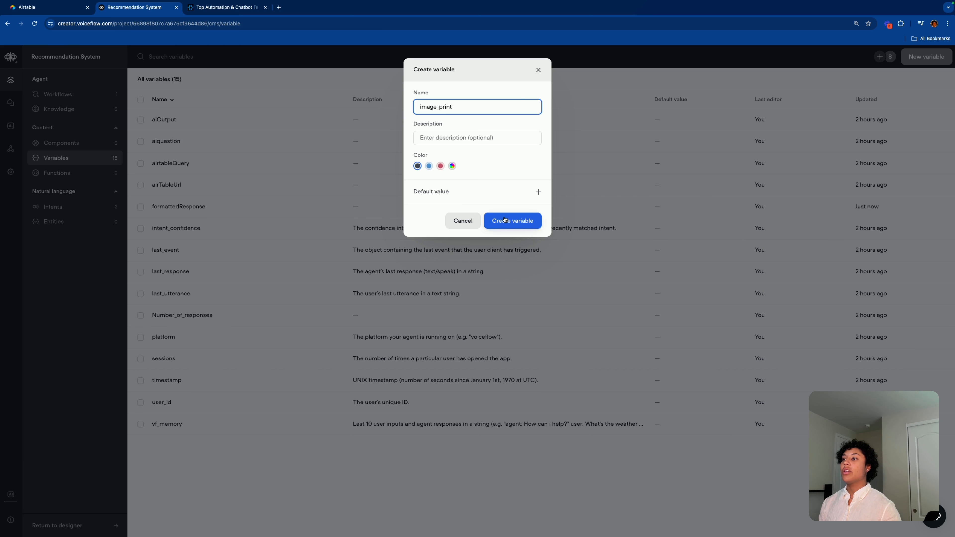
left_click(512, 220)
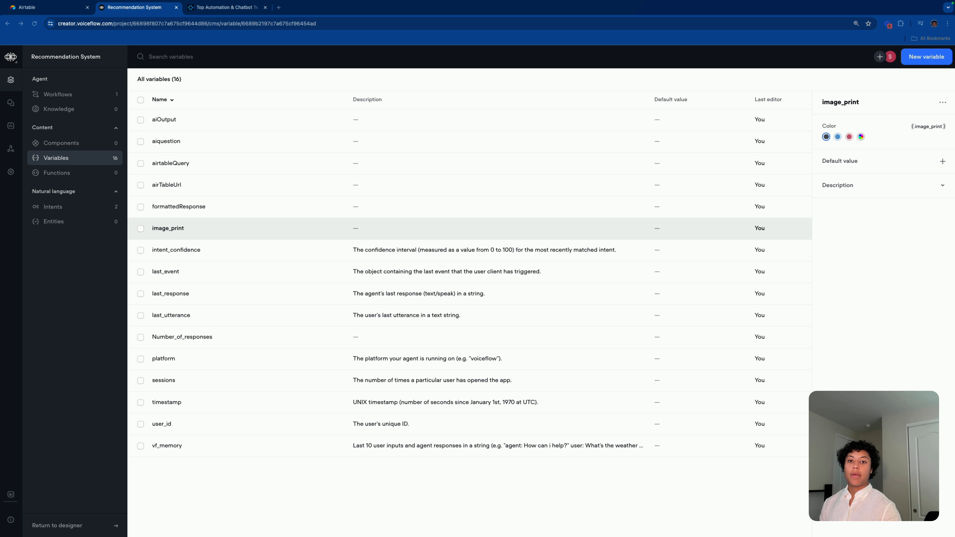
left_click(925, 57)
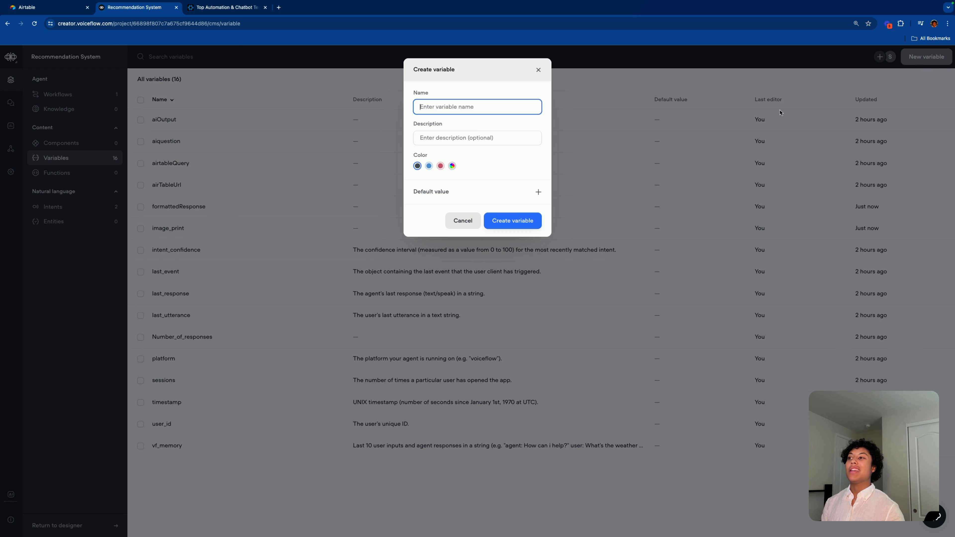
type("image_print")
type("1")
left_click(518, 219)
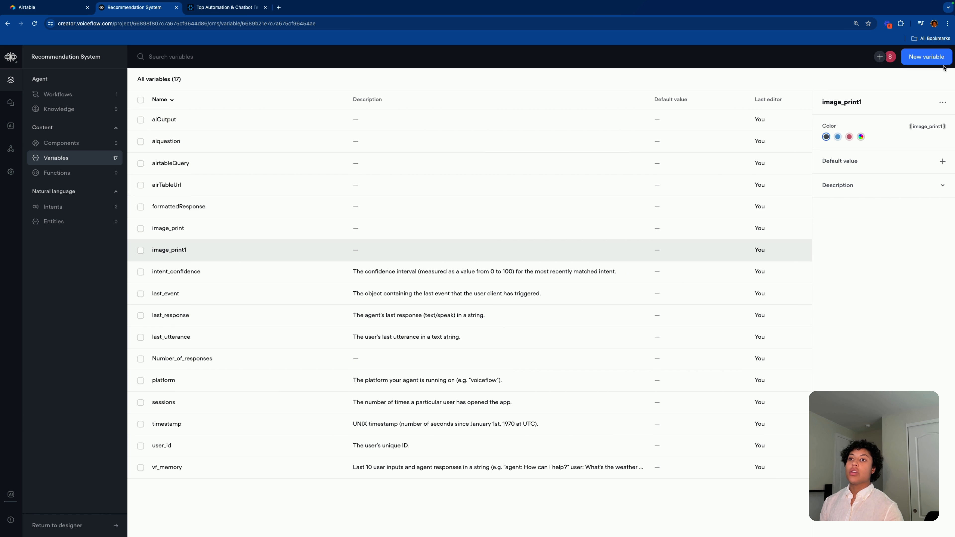
Step: Create the image_print2 and image_print3 variables
left_click(917, 56)
type("image_print")
type("2")
left_click(525, 225)
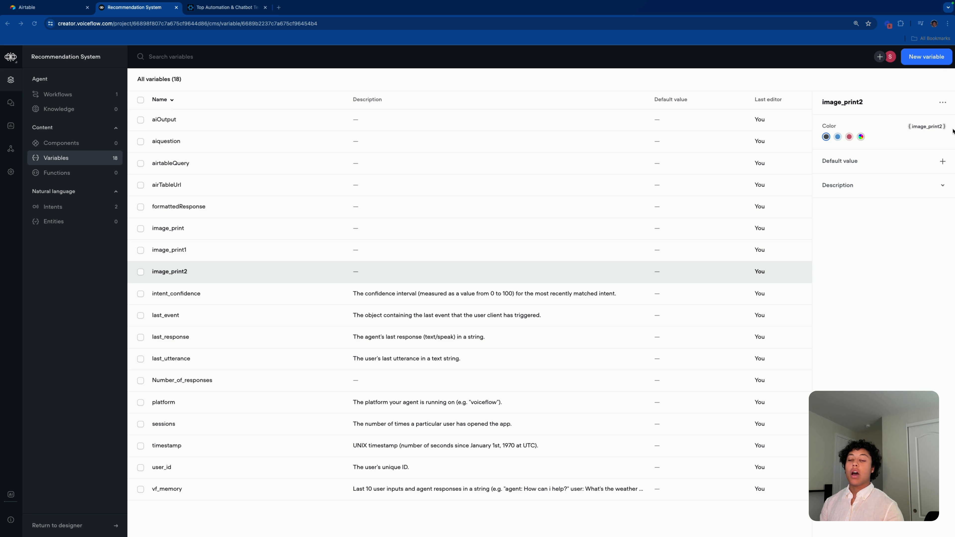
left_click(919, 57)
type("image_print")
type("3")
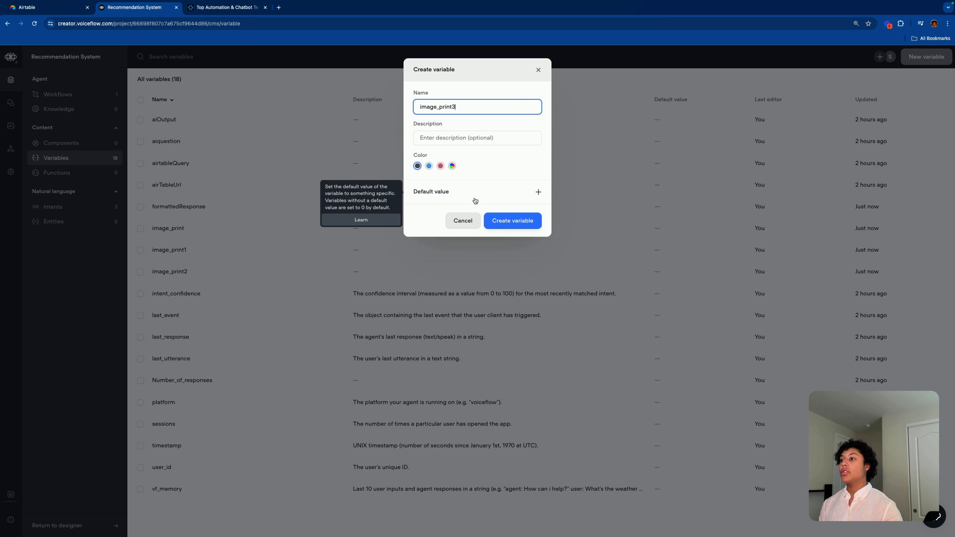
left_click(514, 220)
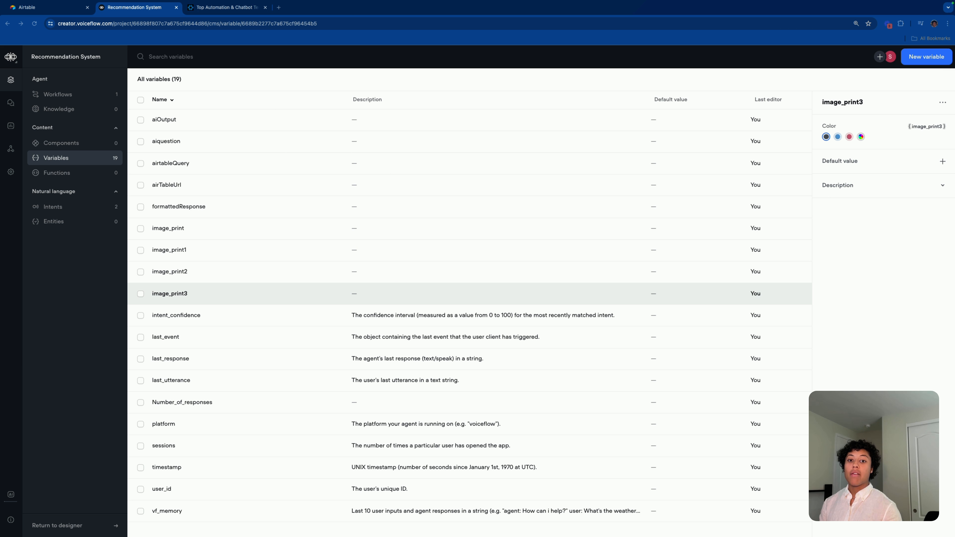
Step: Add the name_print and url_print variables (0–3), check the 27-variable list, and return to Workflows
left_click(941, 55)
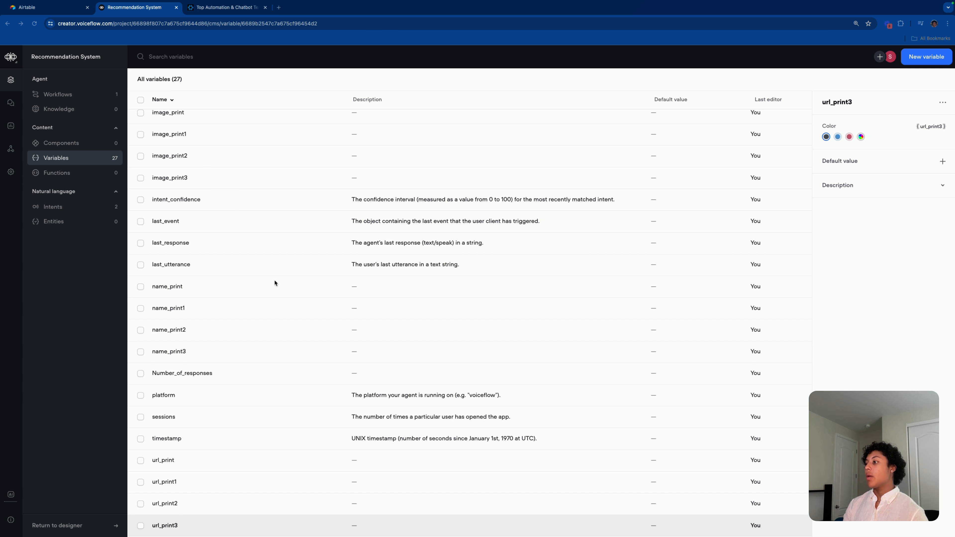
scroll(278, 240, "down", 2)
scroll(281, 203, "up", 5)
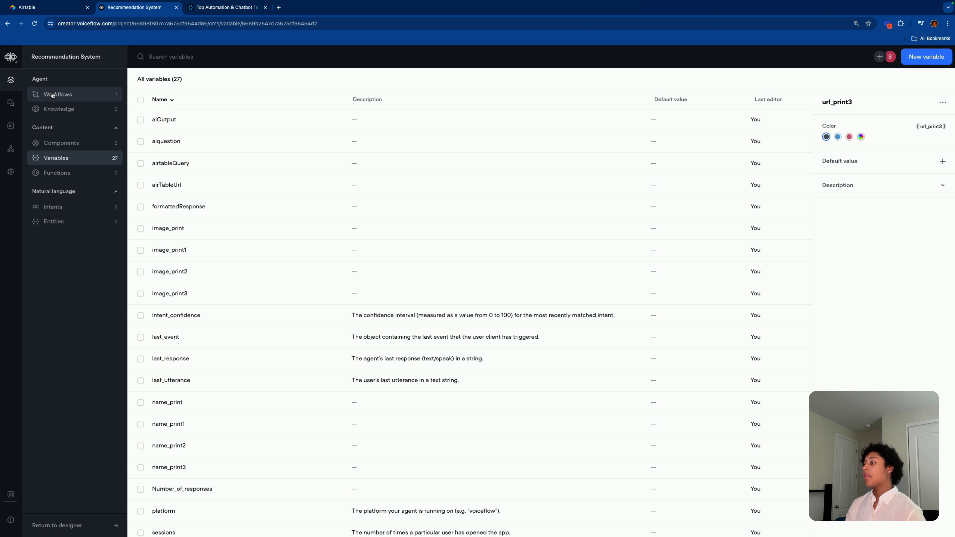
scroll(263, 301, "down", 1)
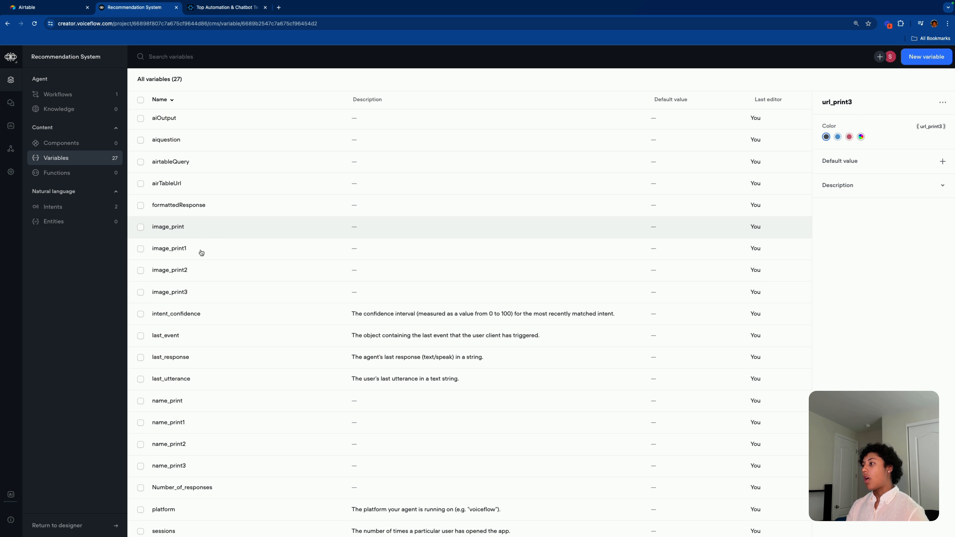
scroll(276, 325, "down", 3)
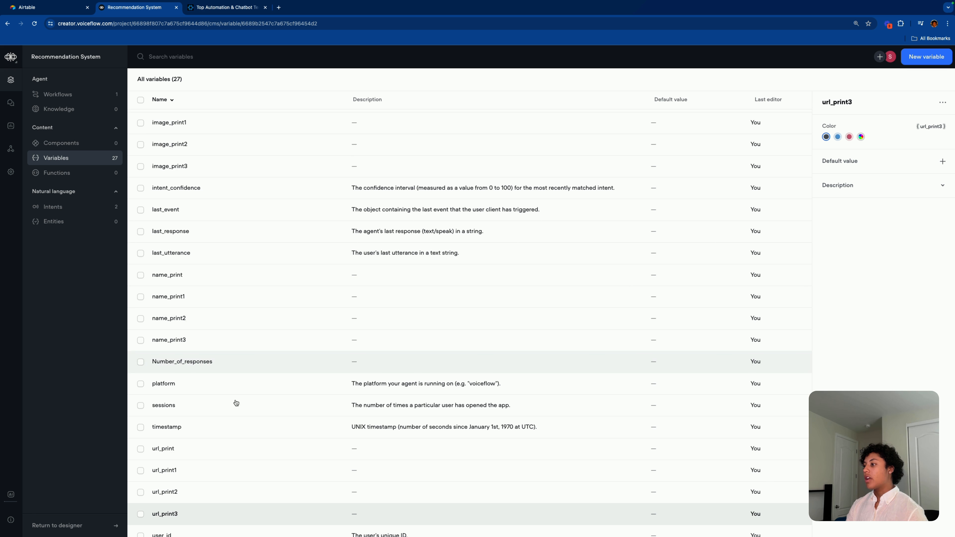
scroll(236, 403, "down", 2)
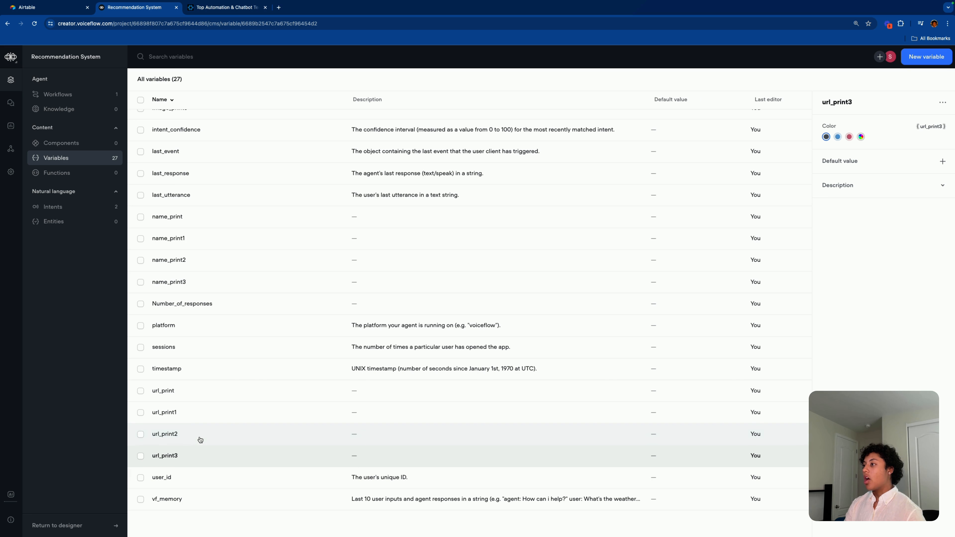
scroll(290, 451, "up", 5)
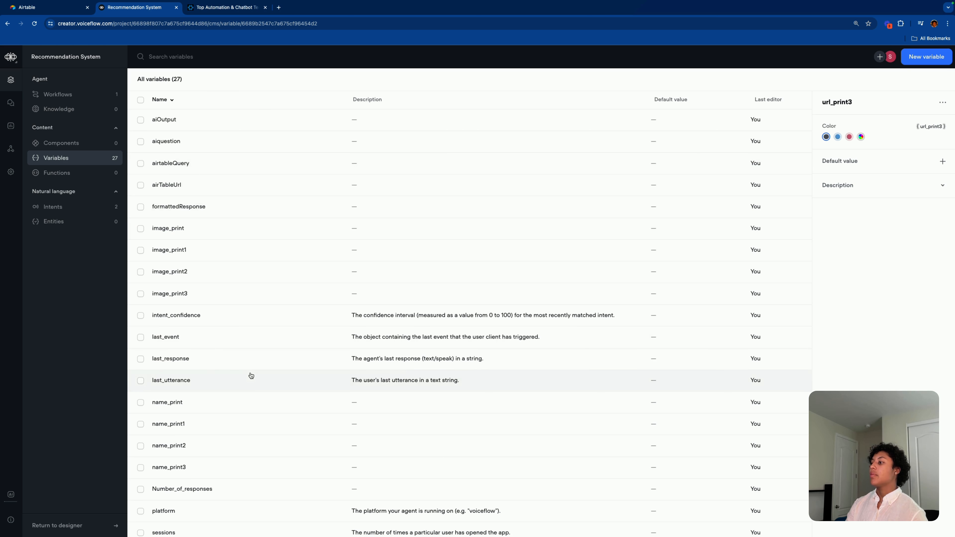
scroll(251, 376, "down", 5)
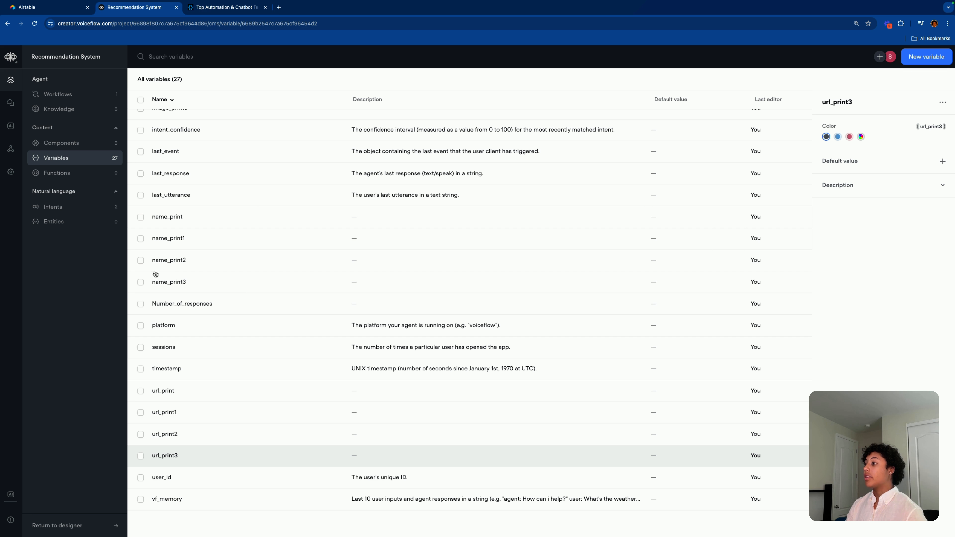
left_click(56, 94)
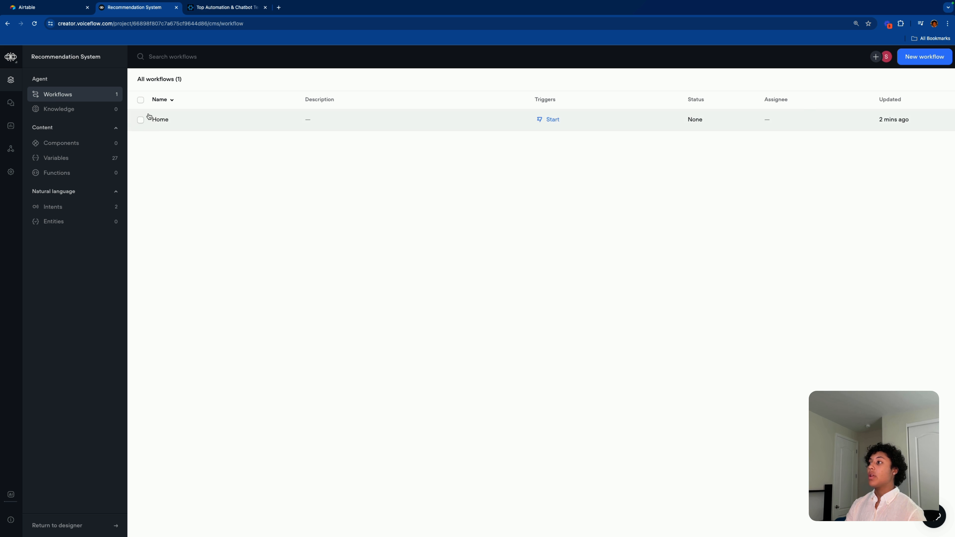
Step: Open the Home workflow canvas and select the 'Create these variables' note
left_click(159, 124)
left_click(847, 131)
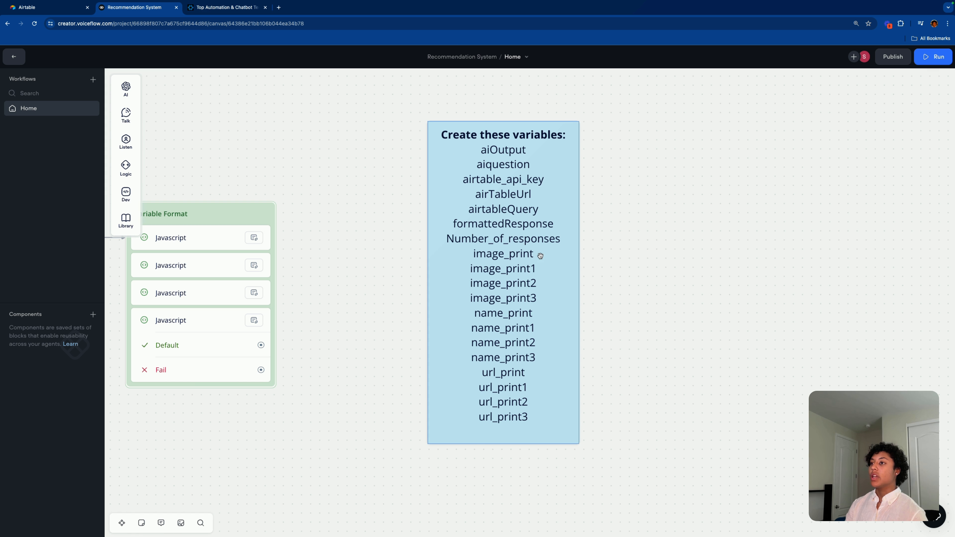
left_click(540, 254)
left_click(719, 252)
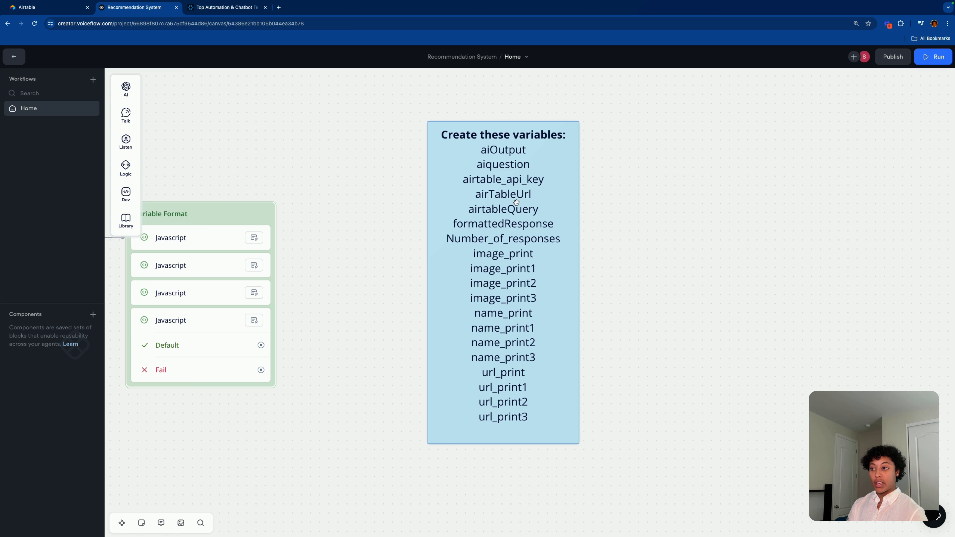
Step: Delete the variables note and branch a new step off Variable Format's Default path
left_click(503, 229)
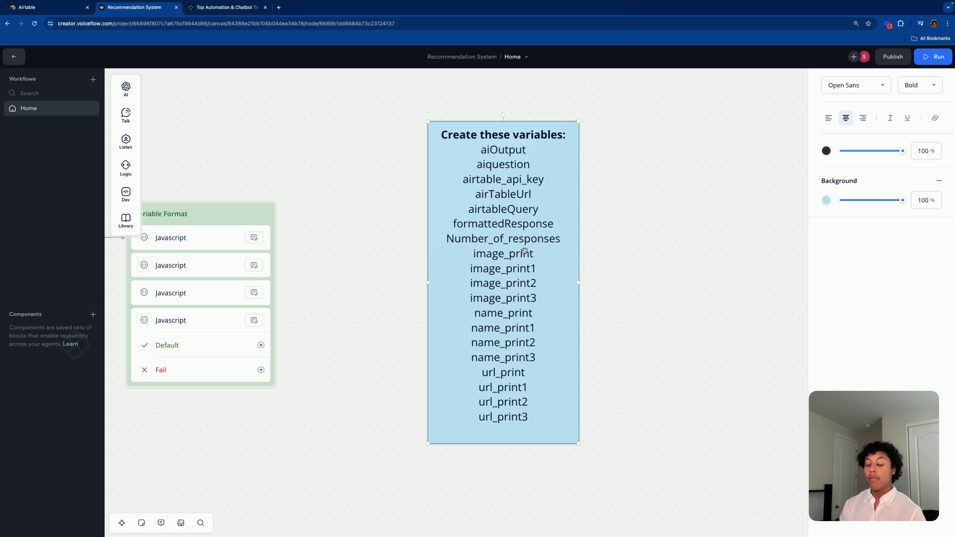
key("BackSpace")
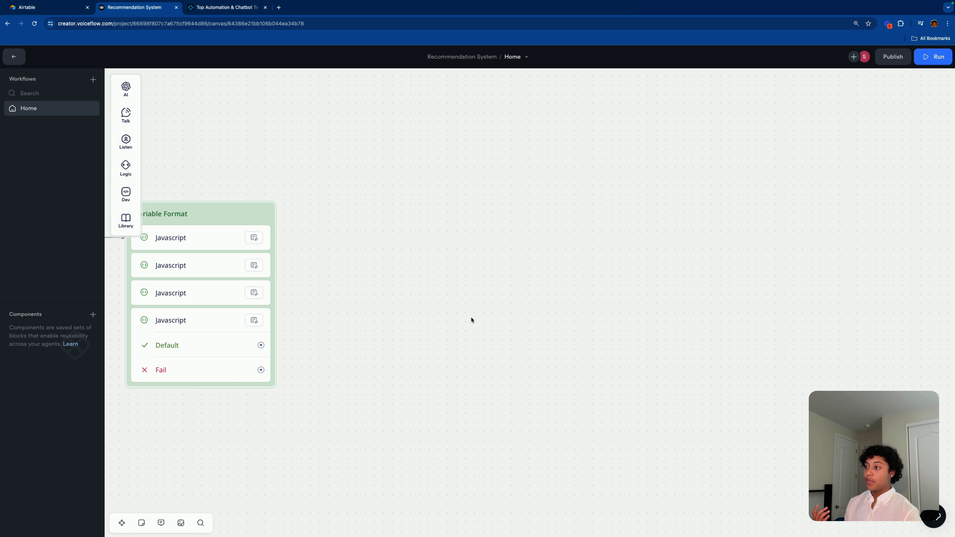
scroll(470, 317, "down", 2)
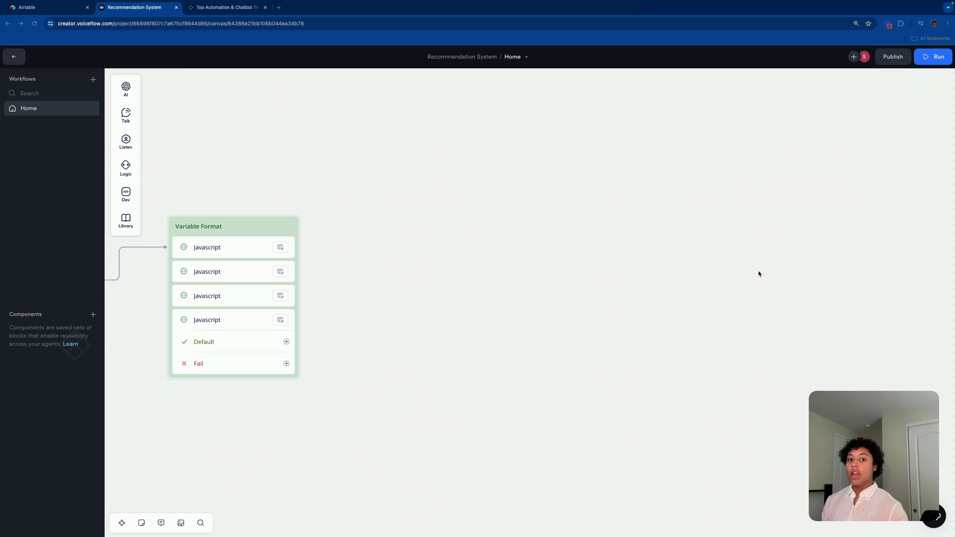
left_click_drag(288, 342, 360, 340)
Step: Add a Condition block, colour it salmon pink, and shift it slightly right
mouse_move(408, 402)
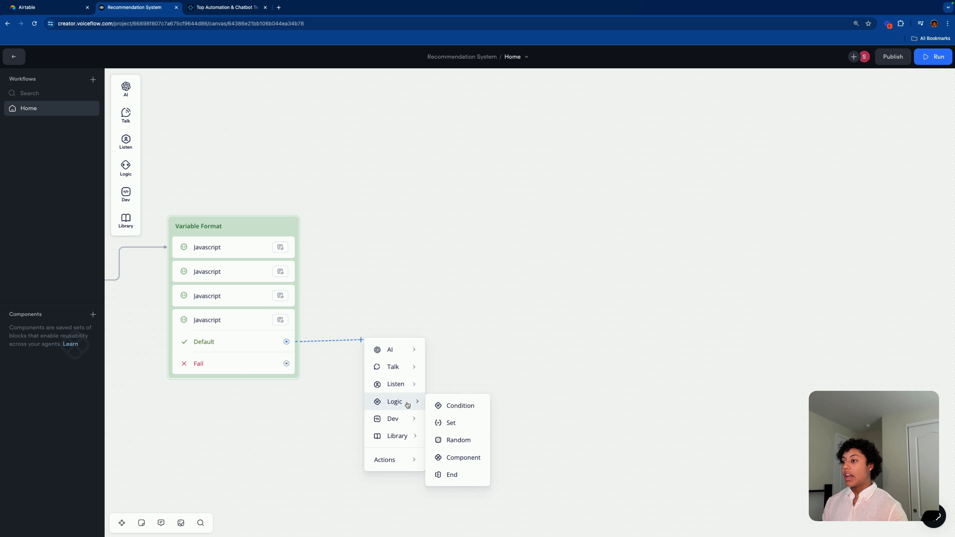
left_click(460, 406)
left_click(448, 316)
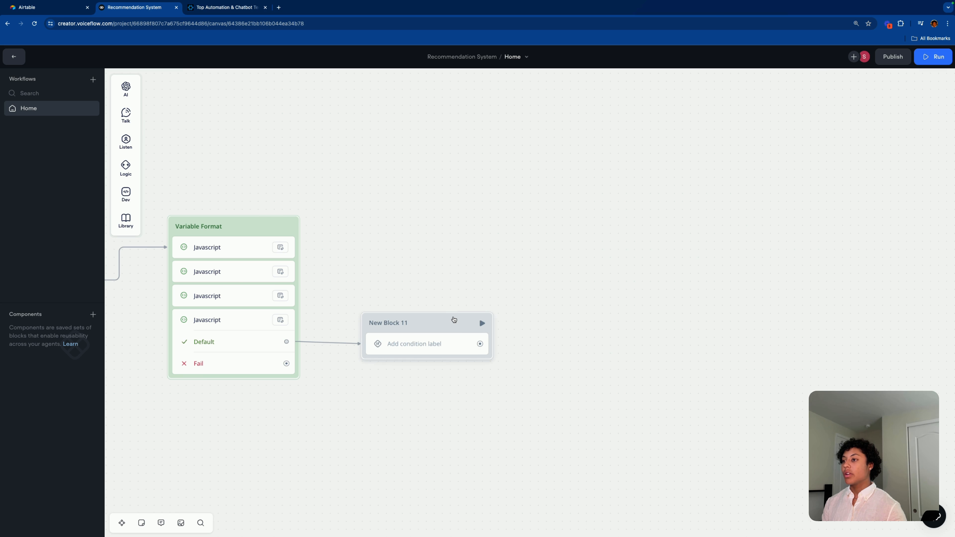
right_click(452, 319)
mouse_move(500, 328)
left_click(639, 345)
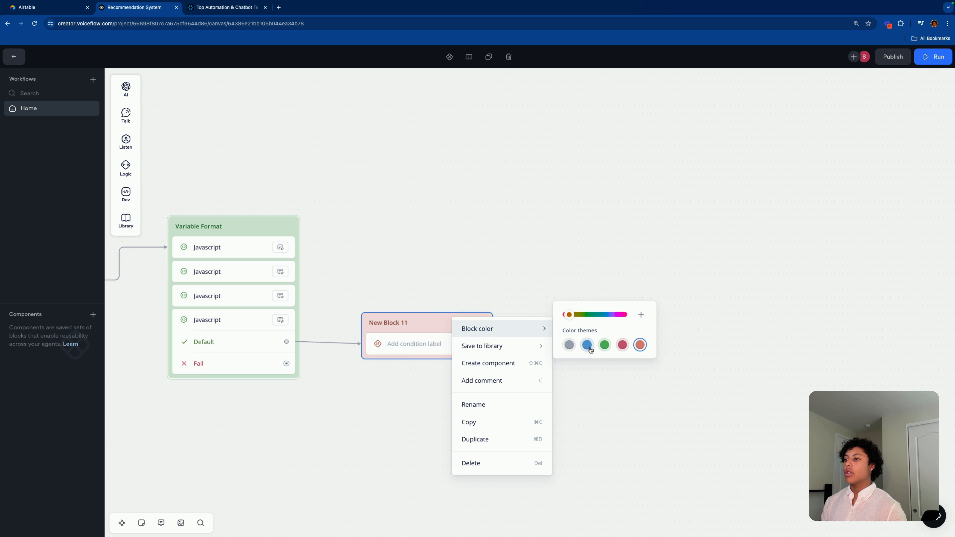
left_click(429, 310)
left_click_drag(432, 317, 474, 313)
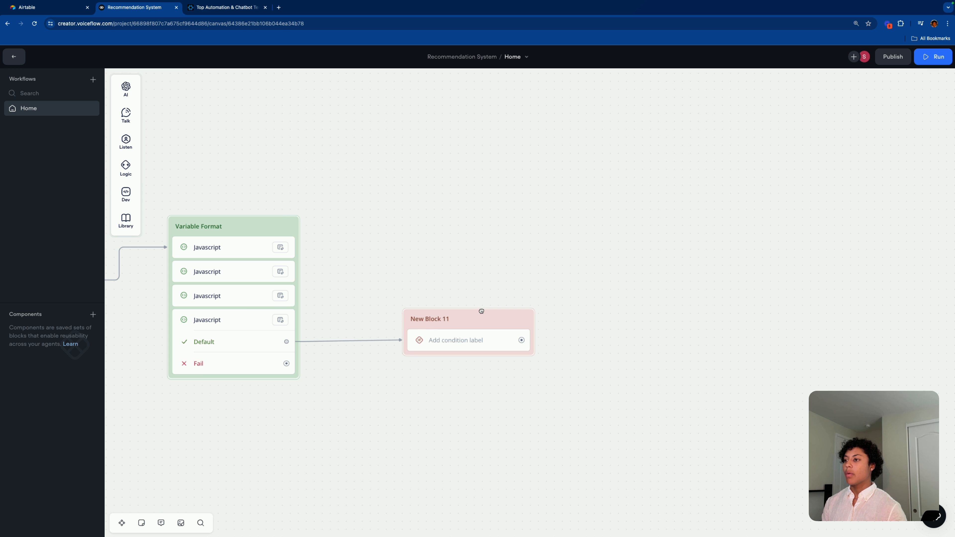
Step: Rename the condition block to 'Checking products came through'
left_click(462, 343)
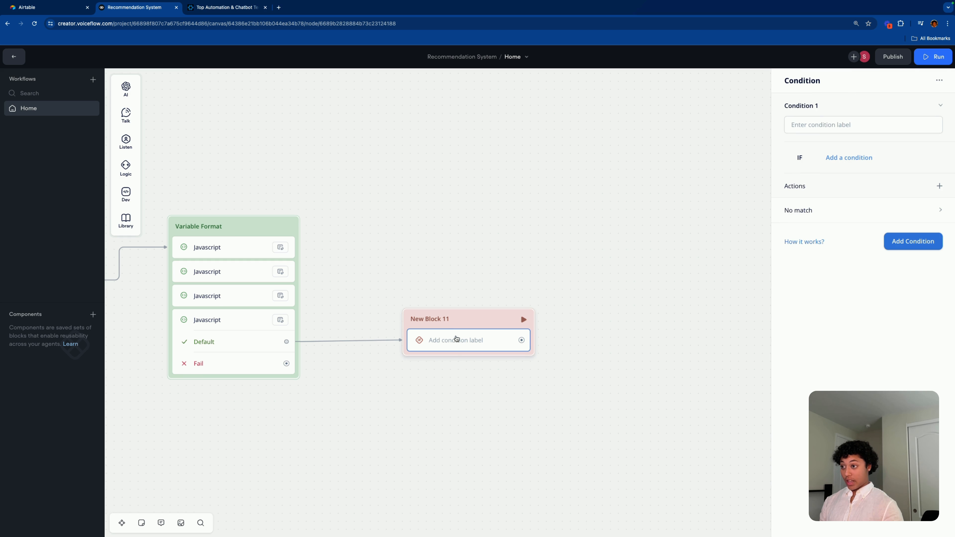
left_click(444, 320)
key("BackSpace")
type("Chec")
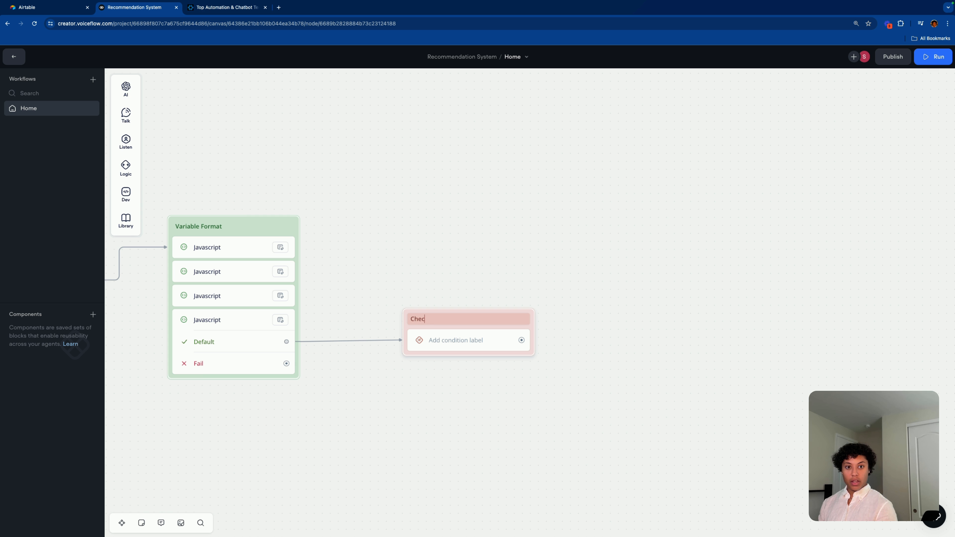
type("king produ")
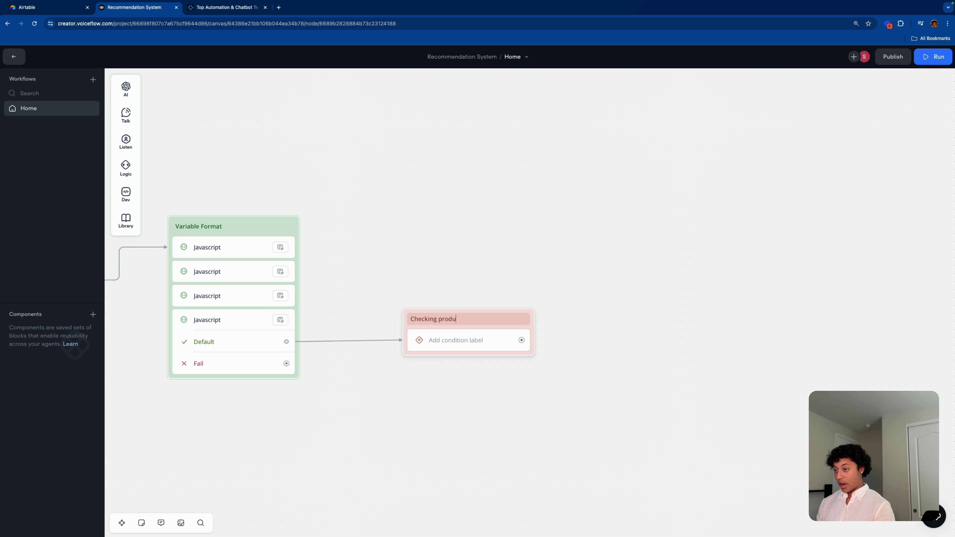
type("cts came through")
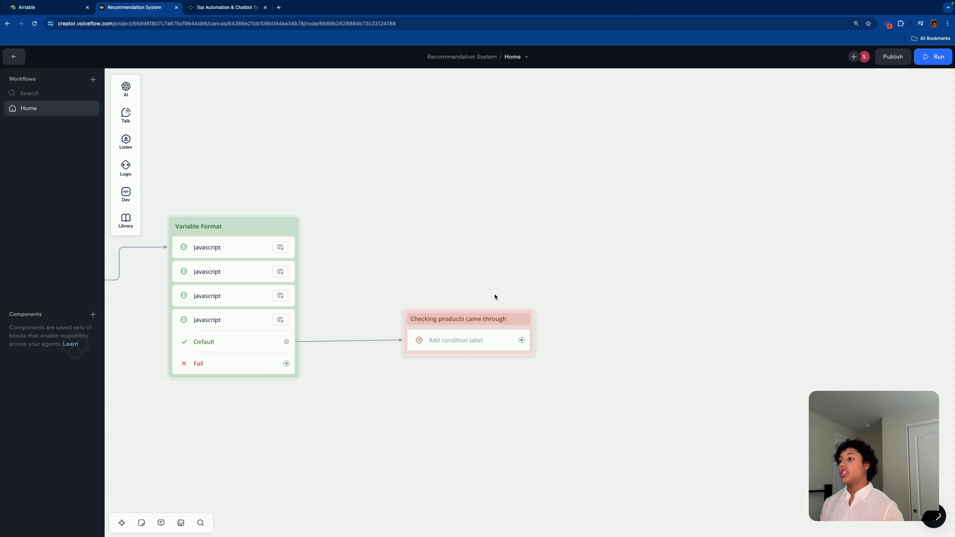
left_click(473, 340)
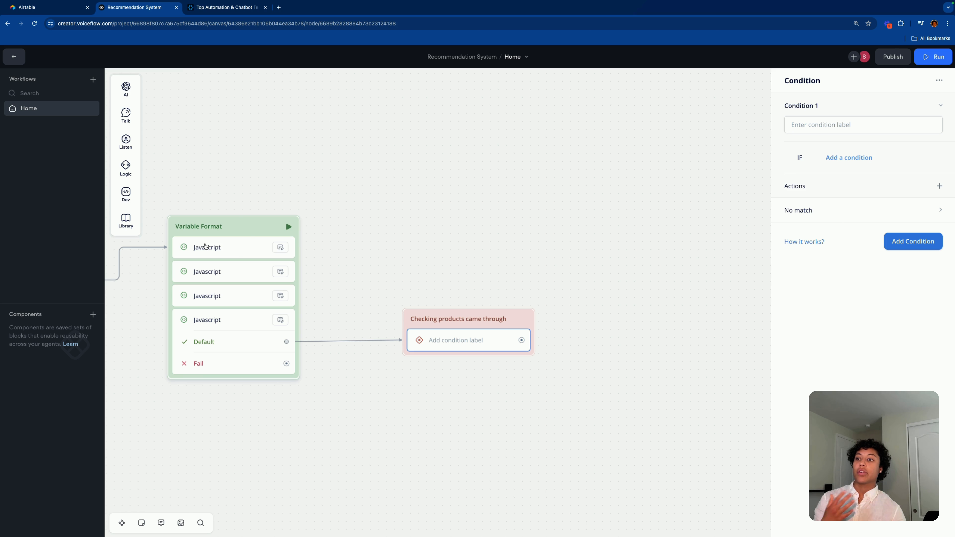
Step: Add a variable condition testing whether name_print is 0
left_click(860, 158)
left_click(862, 172)
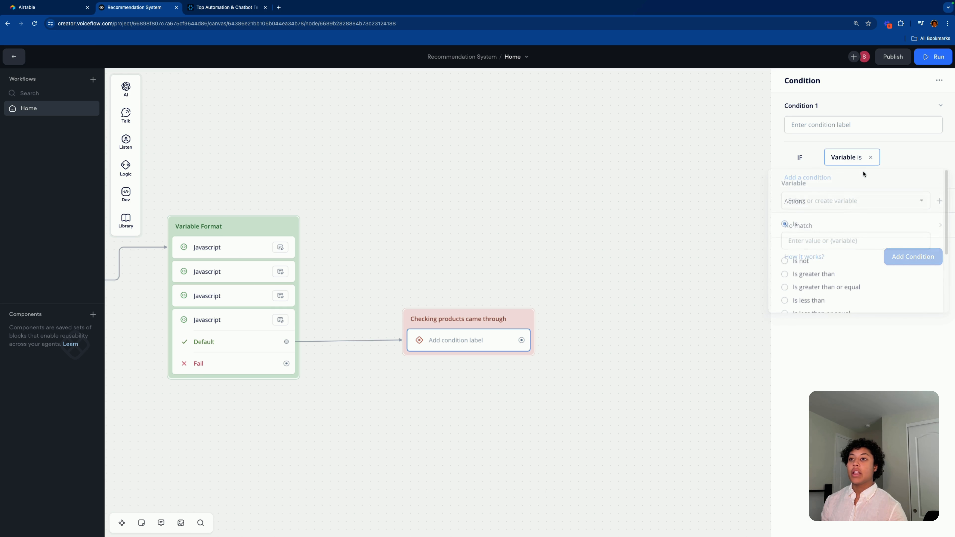
left_click(830, 161)
left_click(848, 160)
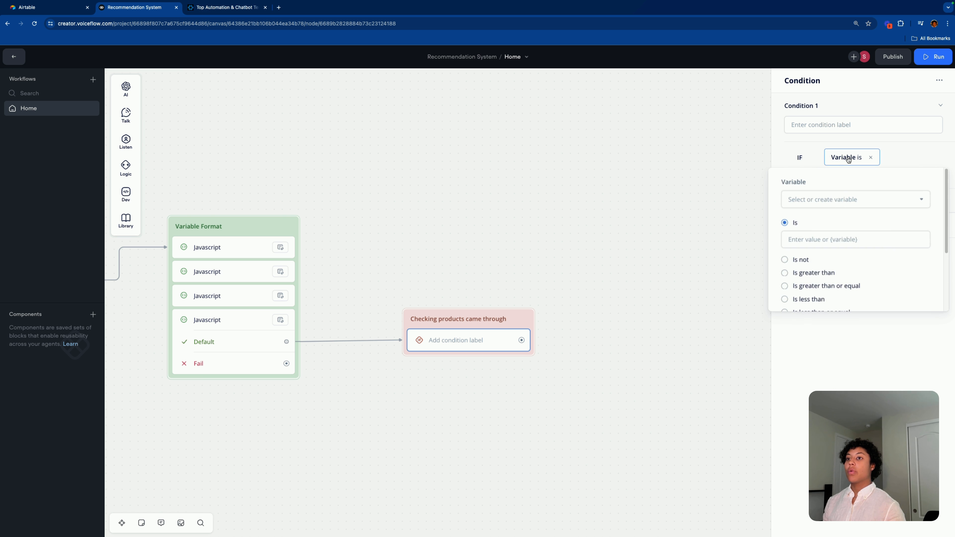
left_click(827, 199)
scroll(858, 282, "down", 2)
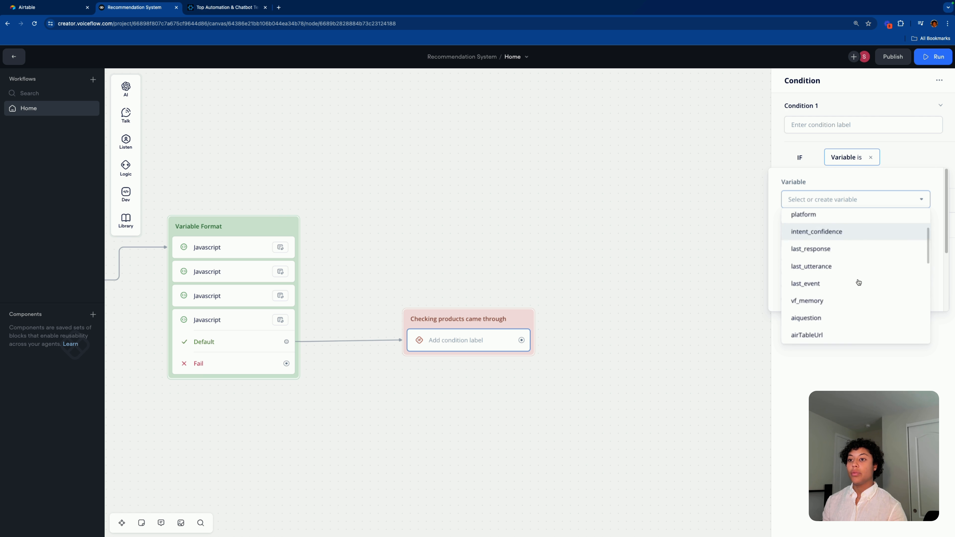
scroll(858, 282, "down", 5)
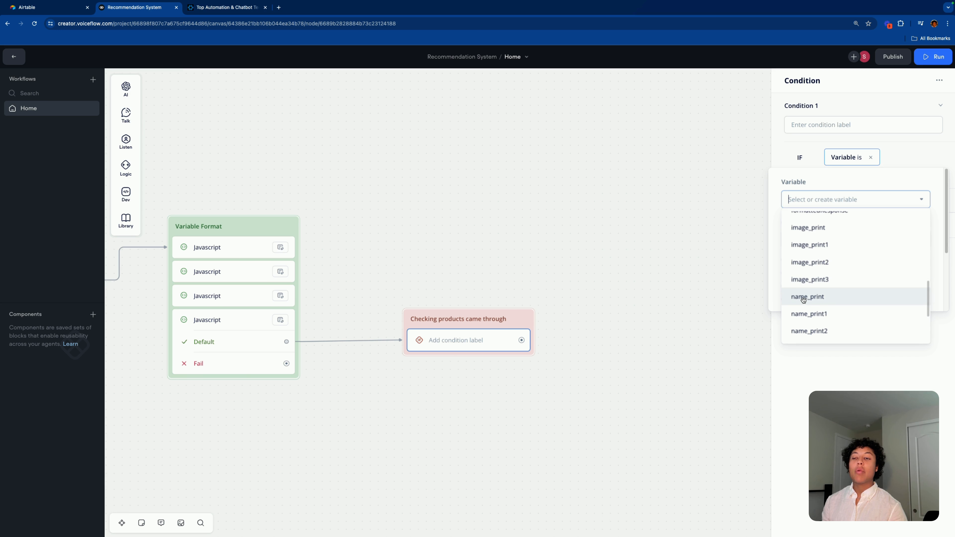
left_click(803, 297)
scroll(806, 264, "down", 2)
scroll(806, 265, "up", 2)
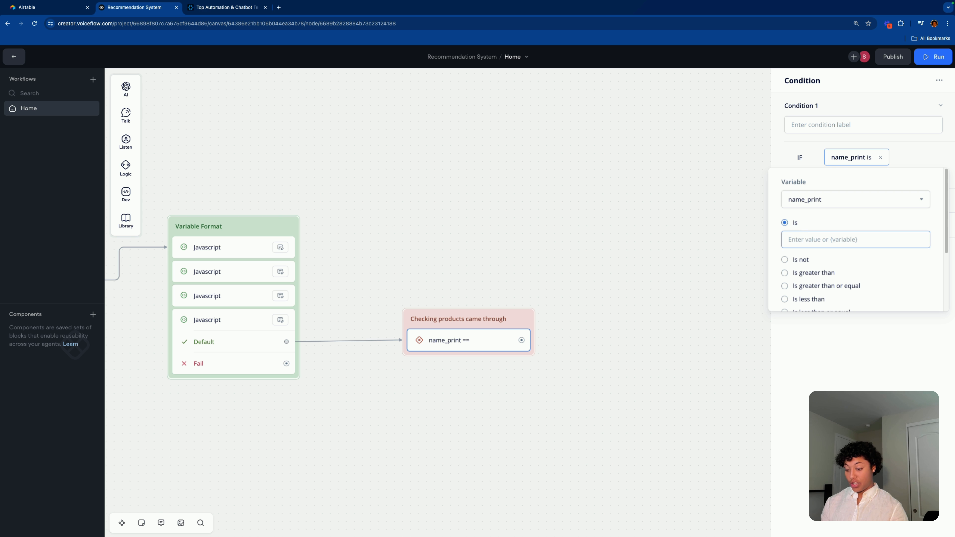
type("0")
key("Return")
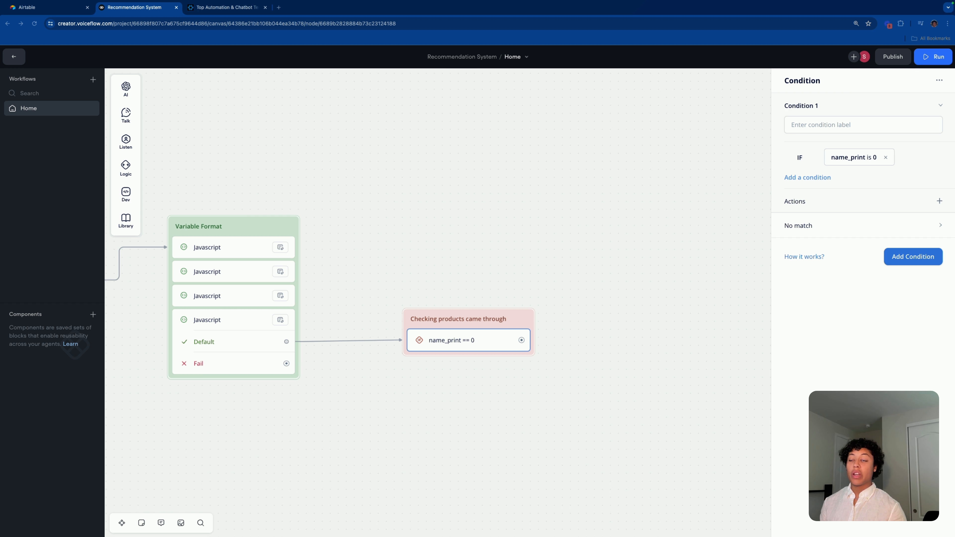
Step: Check the JavaScript code that sets name_print, then return to the condition settings
left_click(848, 157)
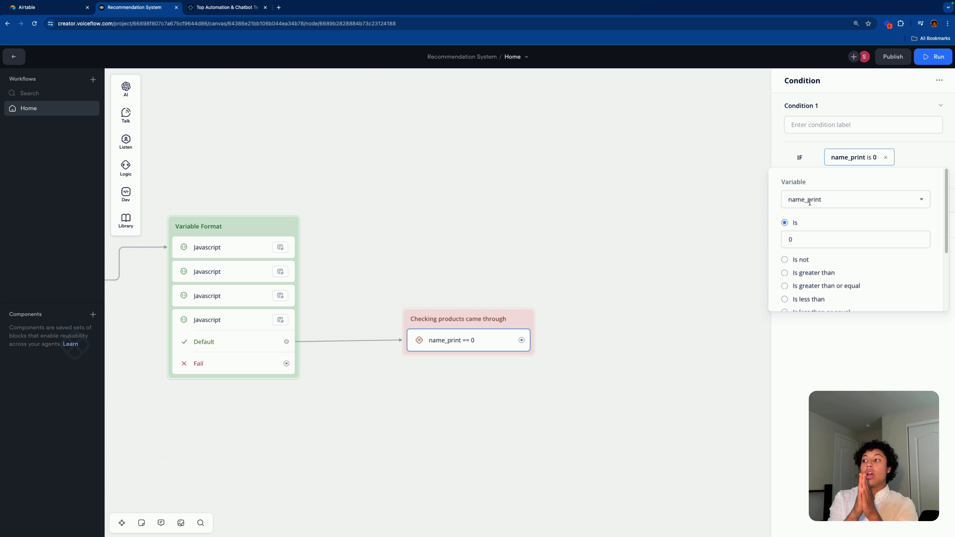
left_click(295, 245)
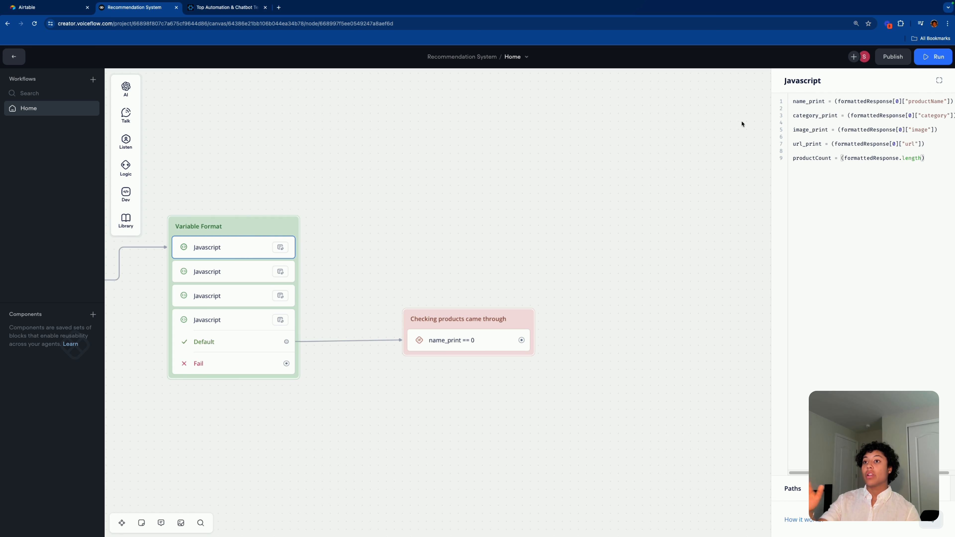
left_click_drag(793, 101, 825, 102)
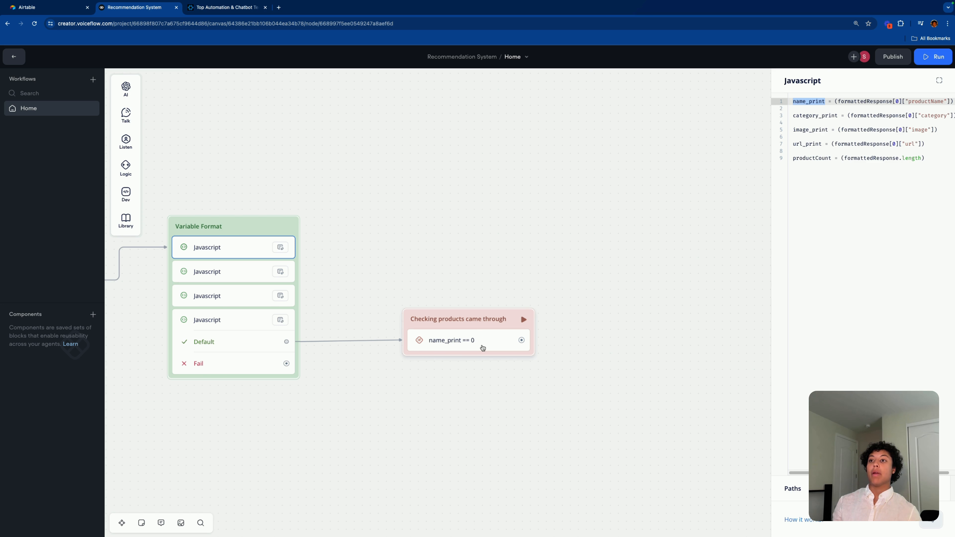
left_click(485, 346)
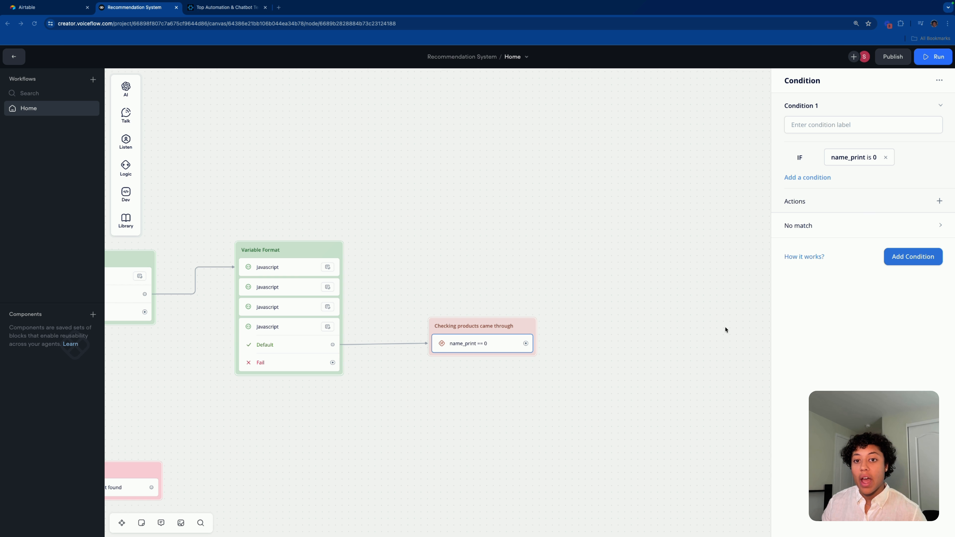
Step: Add a Text step on a new path out of the condition block
scroll(448, 440, "down", 5)
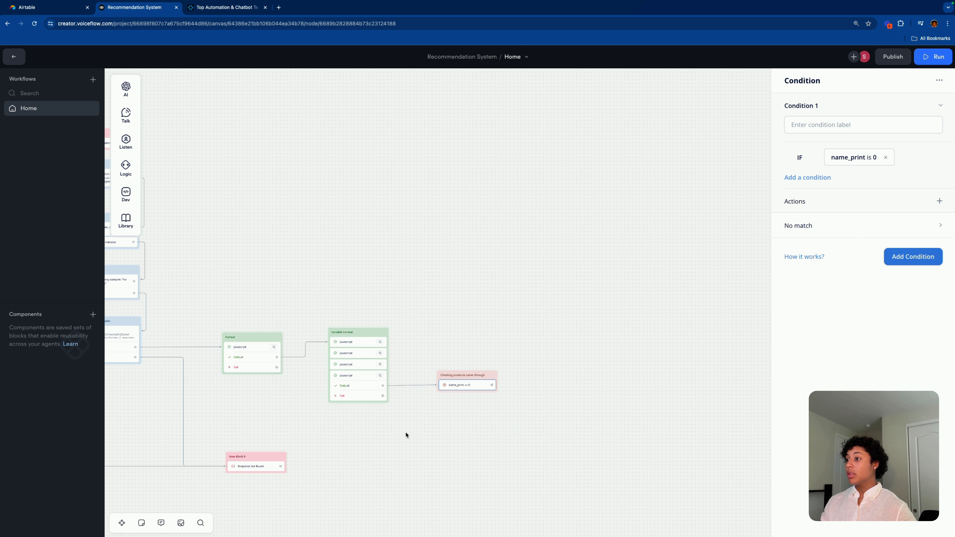
scroll(417, 429, "down", 3)
left_click(414, 428)
scroll(434, 434, "up", 8)
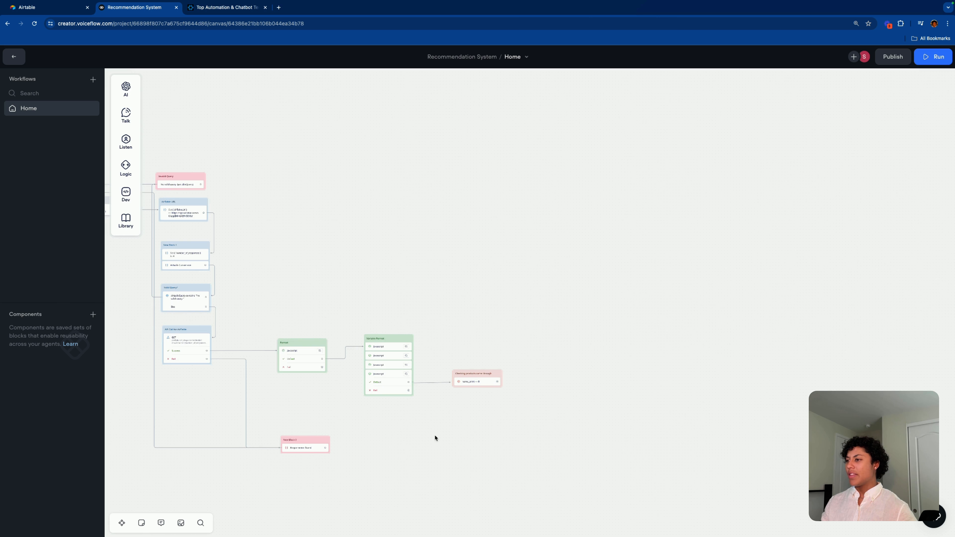
left_click_drag(497, 381, 446, 177)
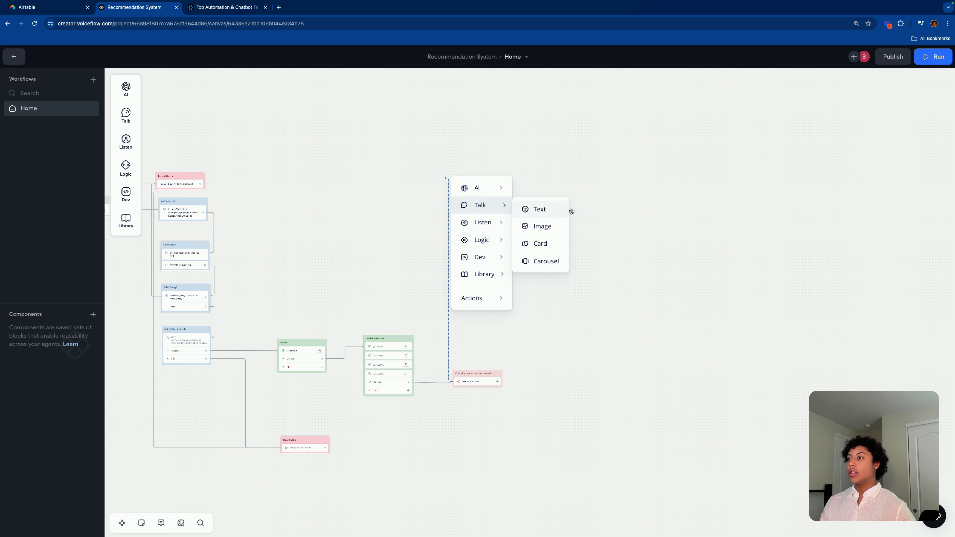
left_click(528, 206)
left_click_drag(517, 162, 501, 163)
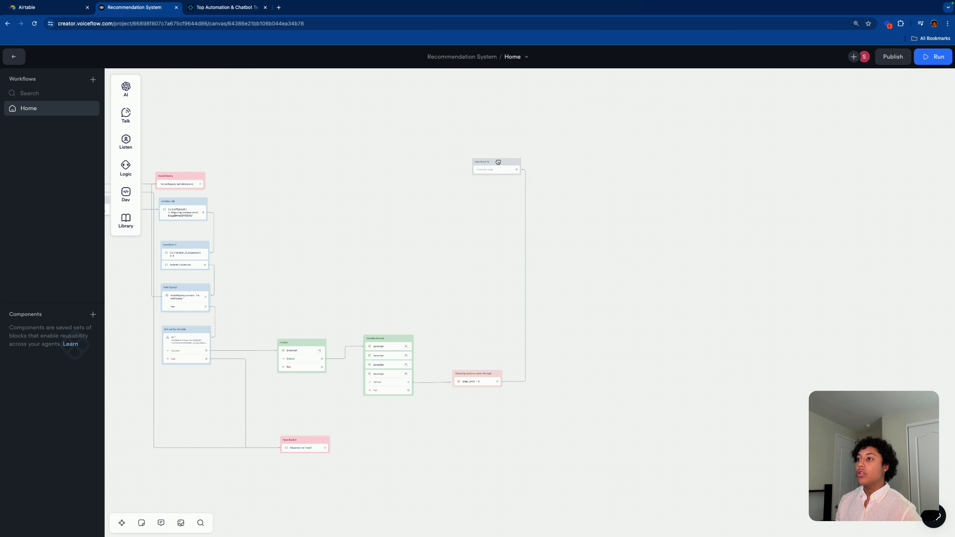
left_click(506, 171)
Step: Write the message 'Invalid Query no products came through. Check your variables.'
left_click(841, 125)
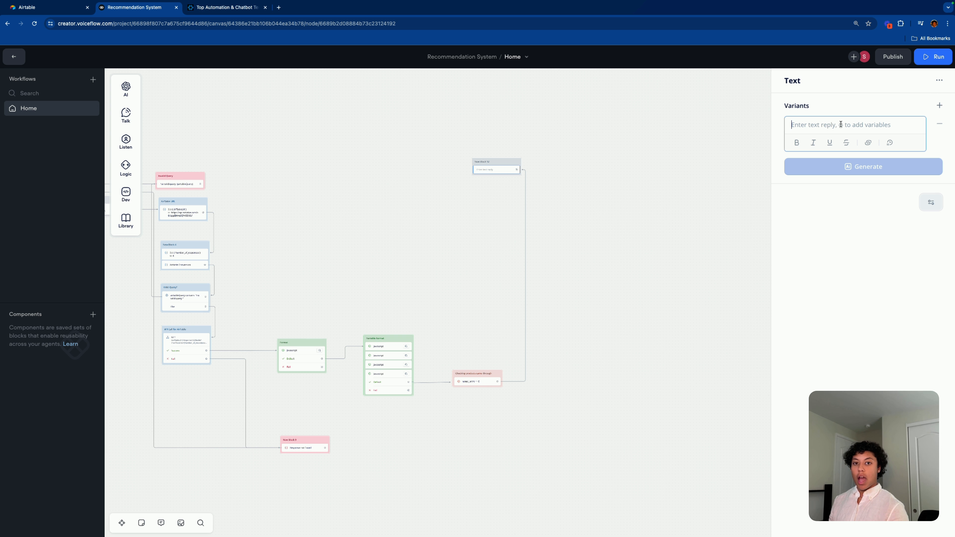
type("Invali")
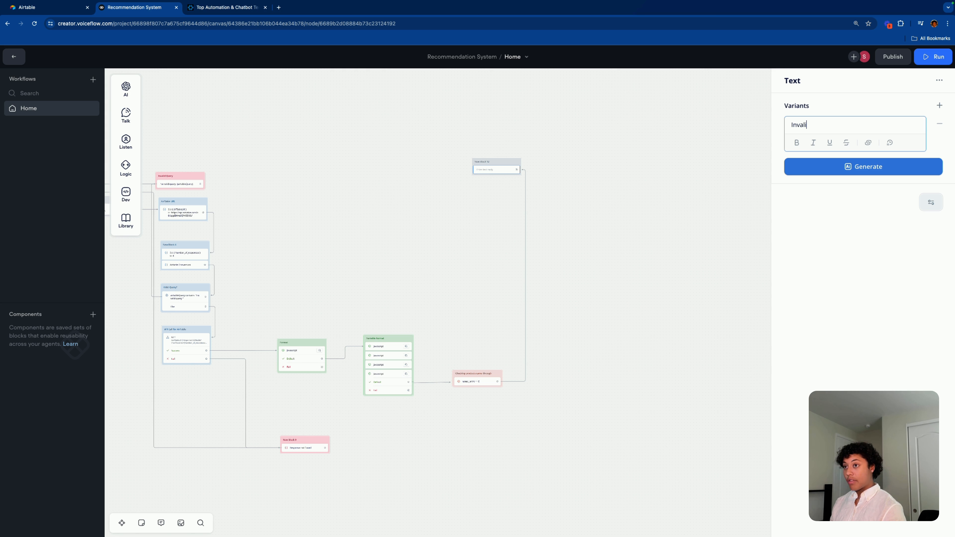
type("d Query no p")
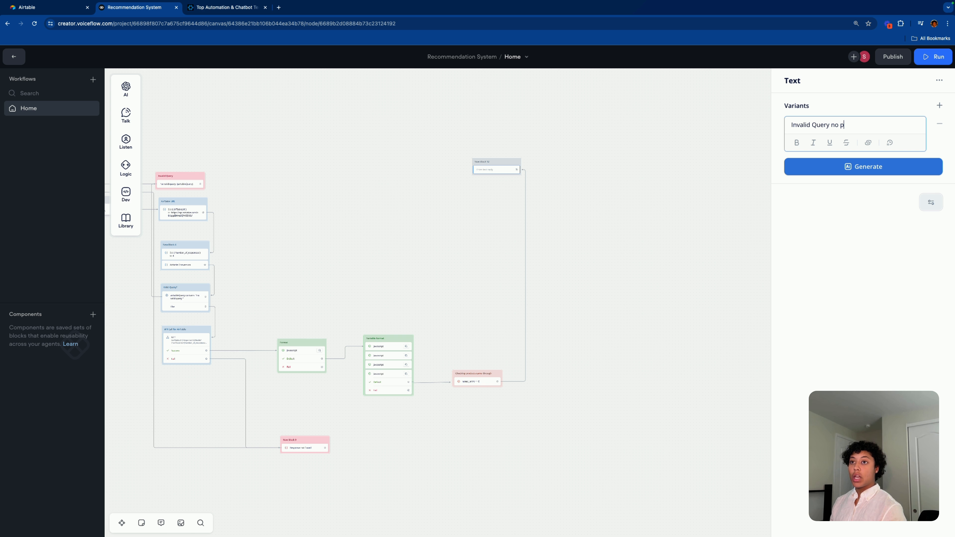
type("roducts came through")
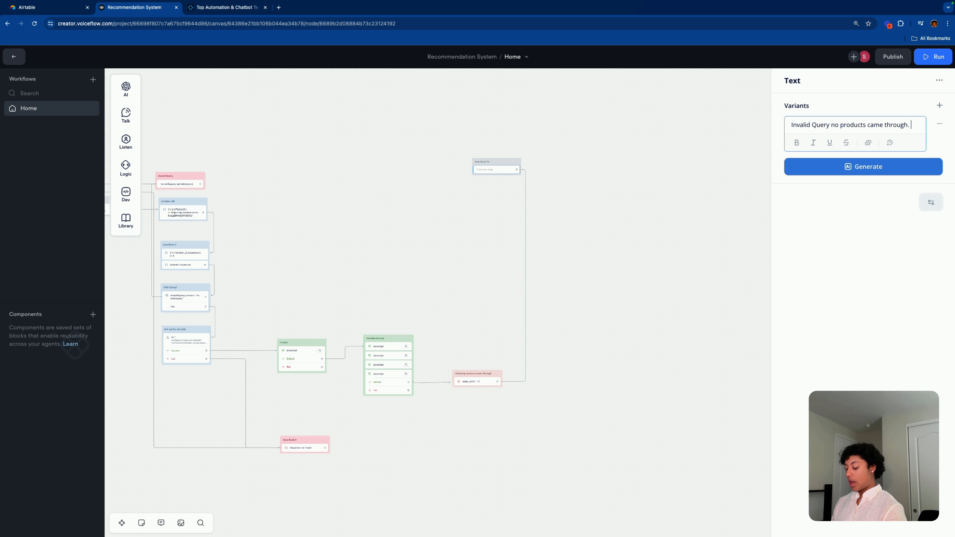
type(". Che")
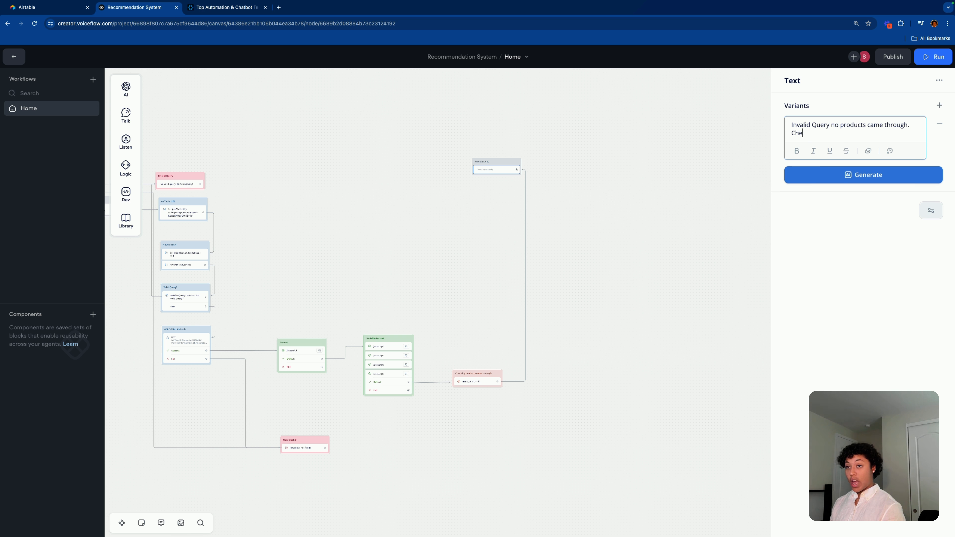
type("ck your varibales")
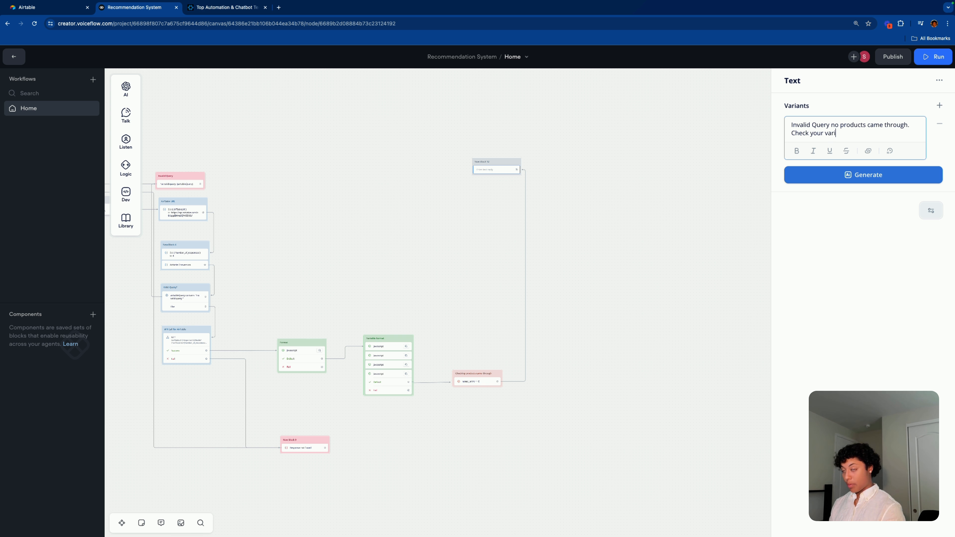
key("BackSpace")
key("BackSpace")
key("BackSpace")
key("BackSpace")
key("BackSpace")
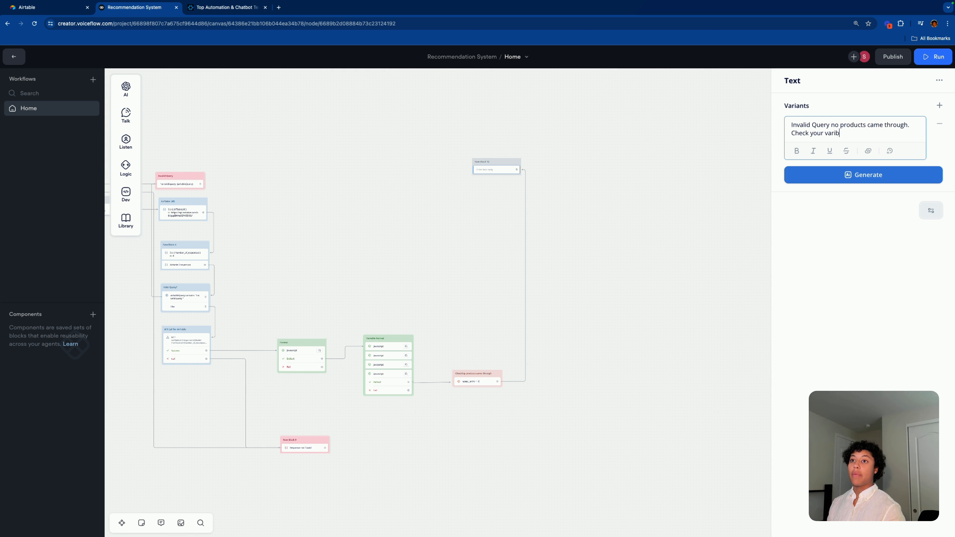
type("ables.")
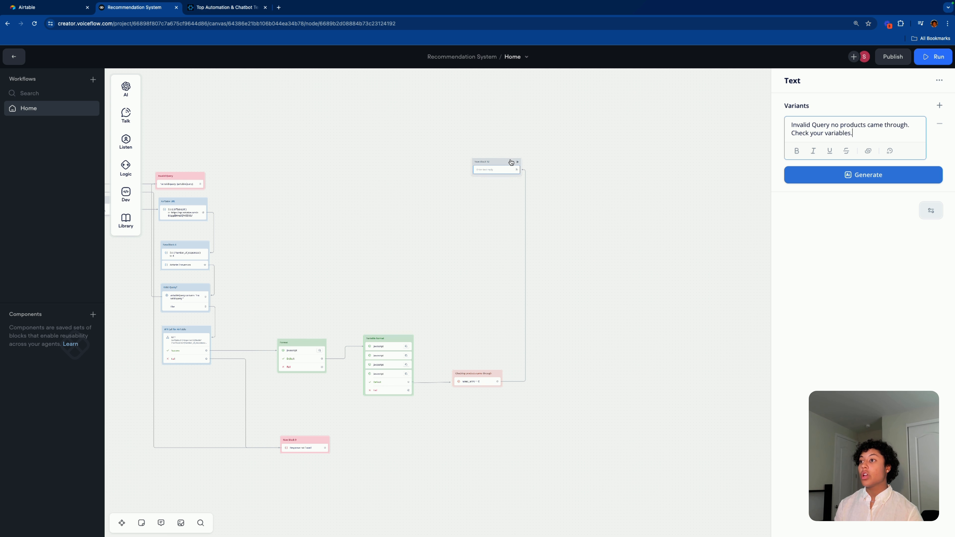
left_click_drag(511, 162, 508, 168)
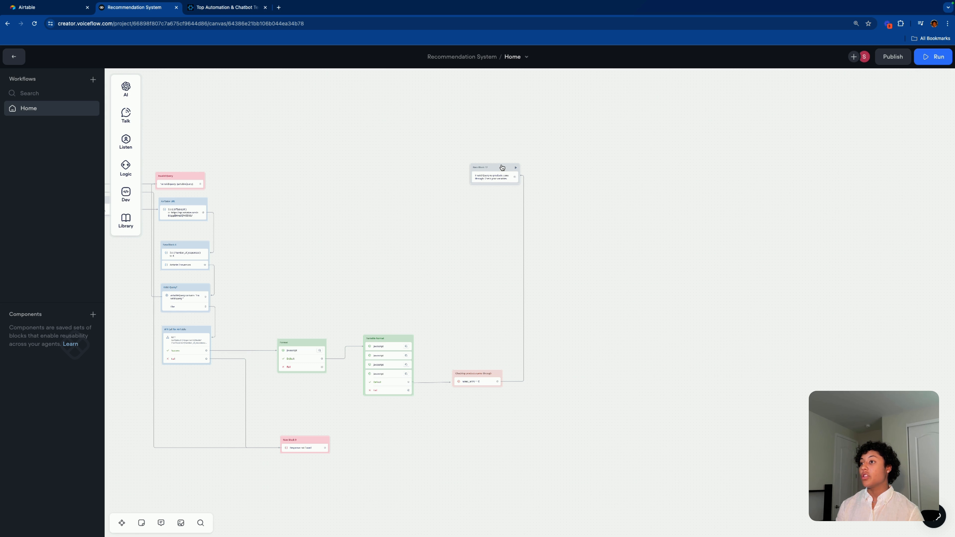
left_click(501, 167)
Step: Replace the message with 'We could not find any products for you.'
left_click_drag(852, 133, 772, 120)
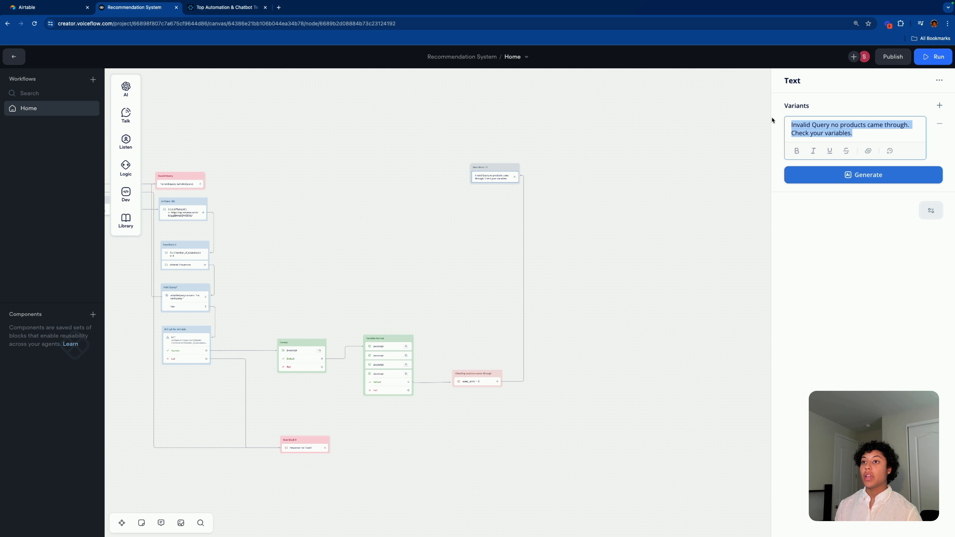
type("We cou")
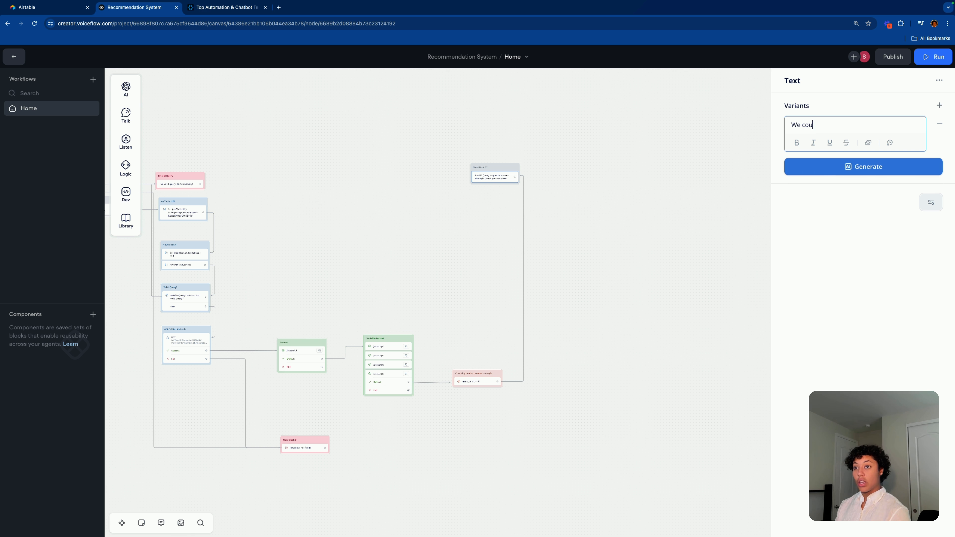
type("ldnt not find ")
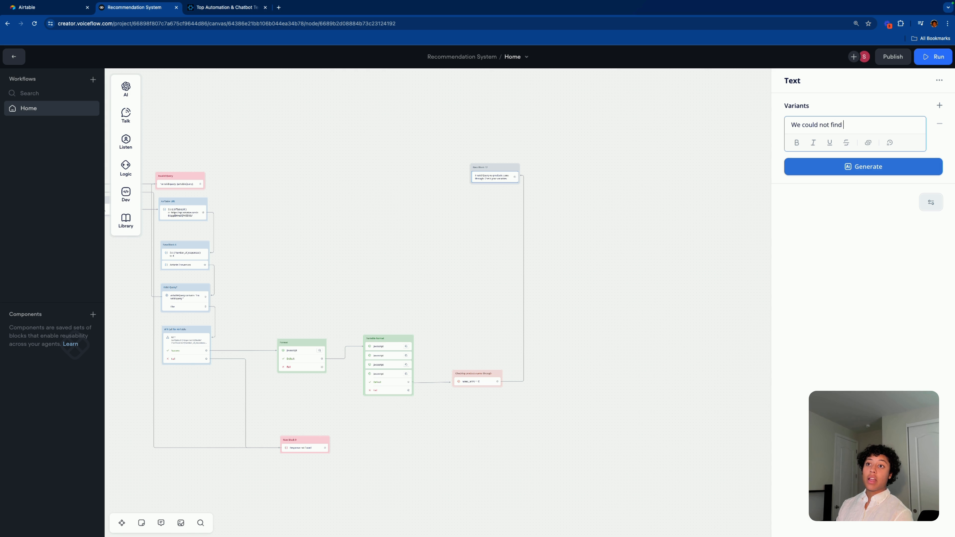
type("any products for you.")
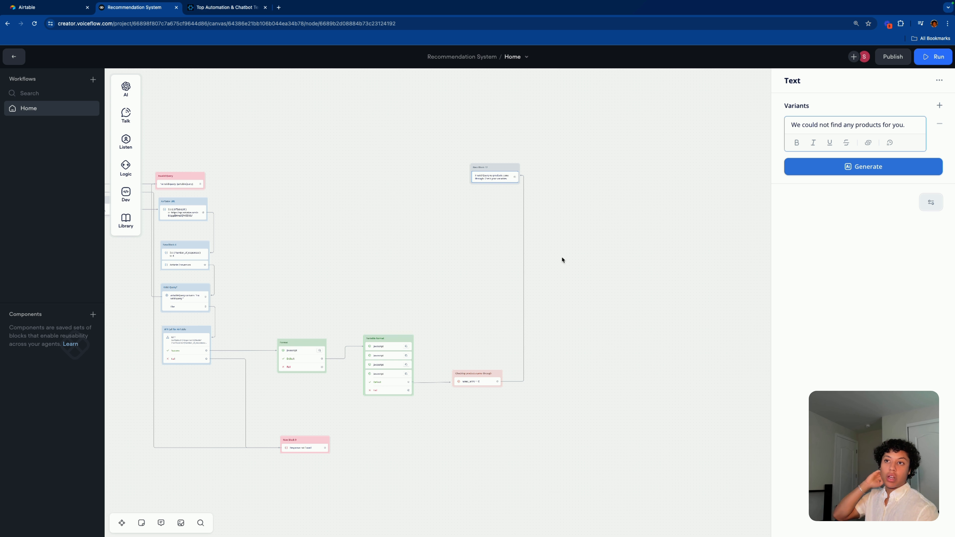
left_click(544, 272)
Step: Colour the text block pink and title it 'No products found'
right_click(499, 173)
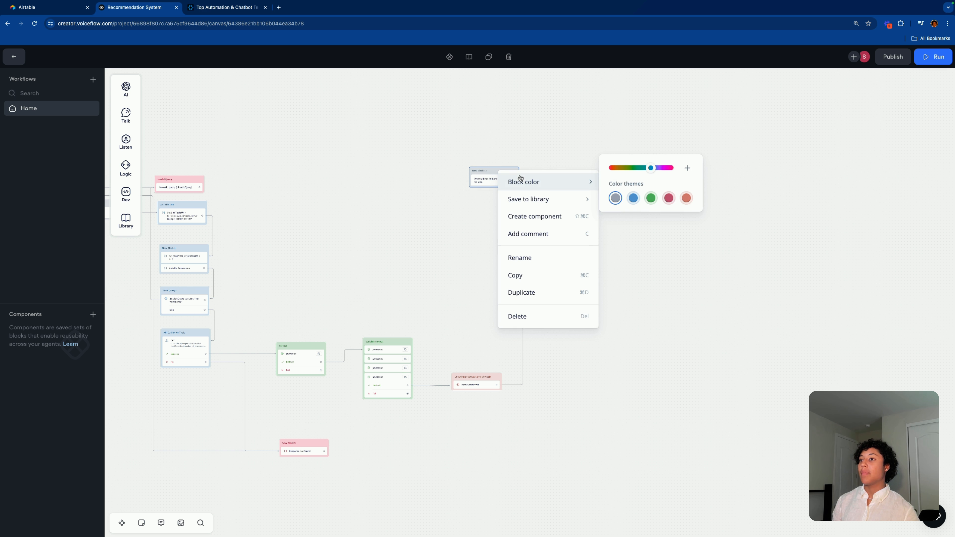
left_click(686, 198)
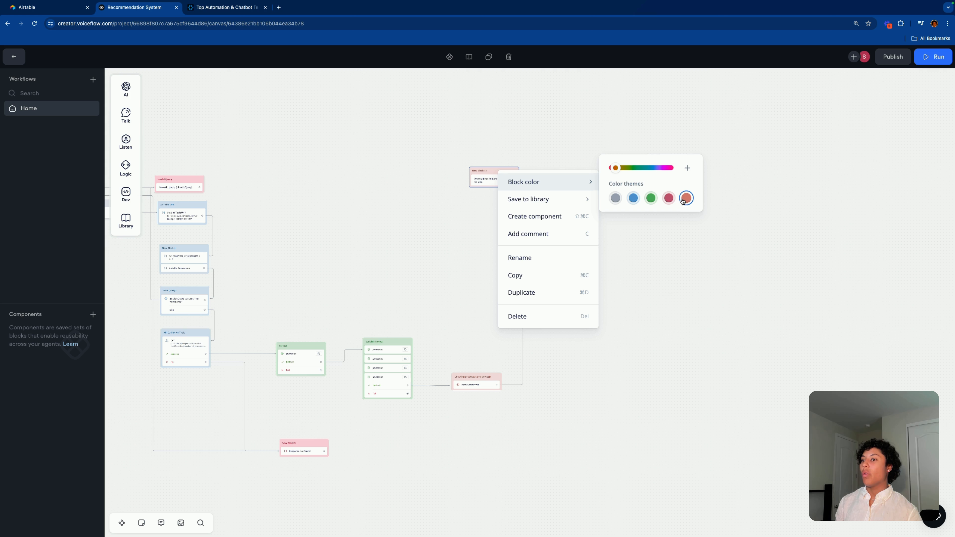
left_click(668, 198)
left_click(506, 128)
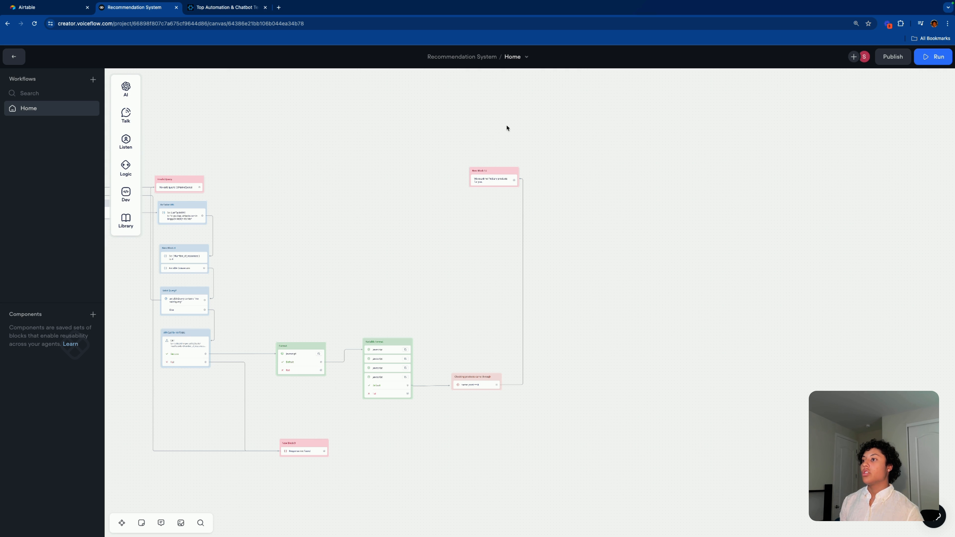
double_click(484, 170)
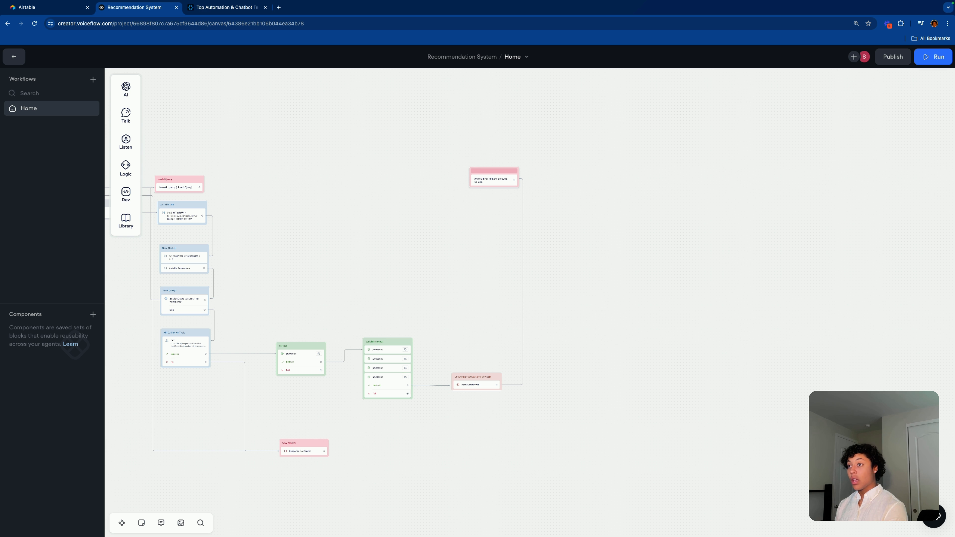
type("No products fo")
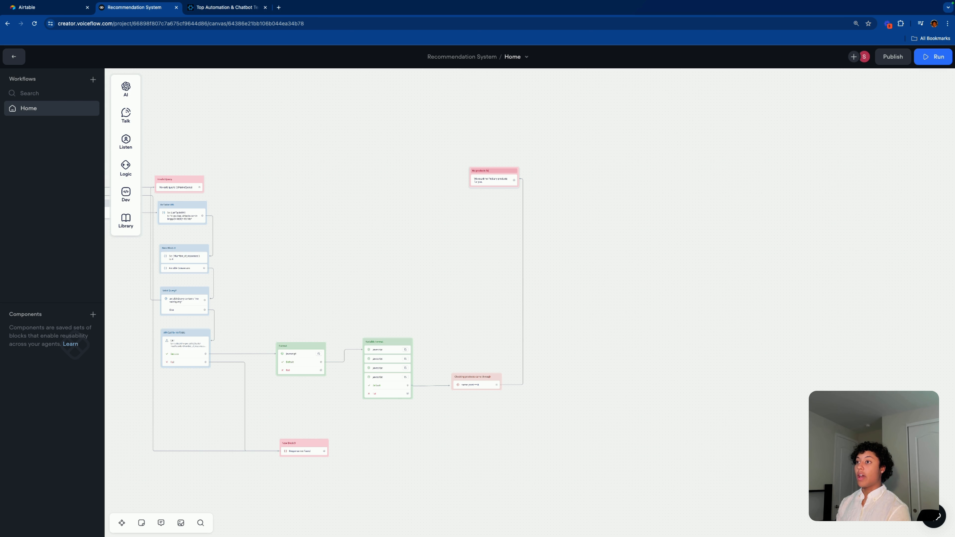
type("und")
scroll(594, 235, "up", 5)
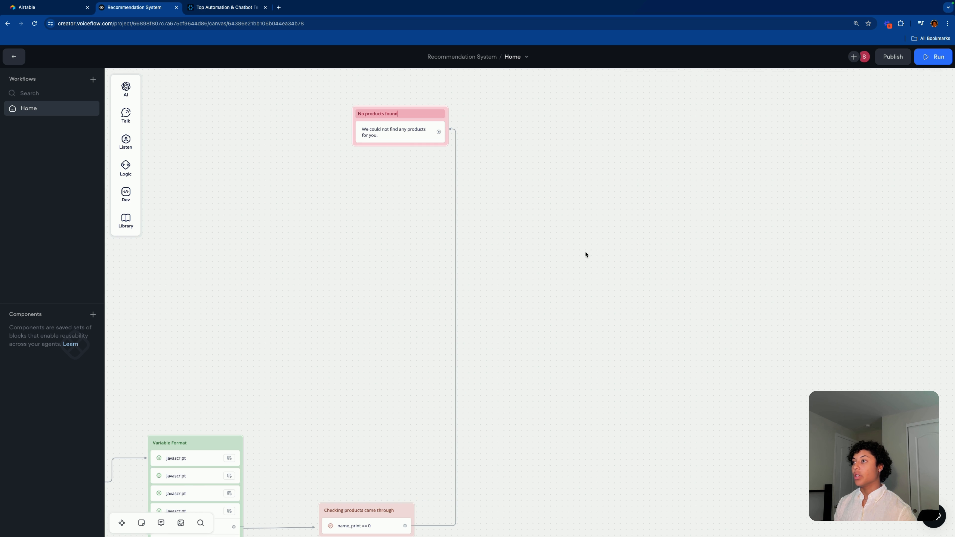
left_click_drag(427, 110, 399, 106)
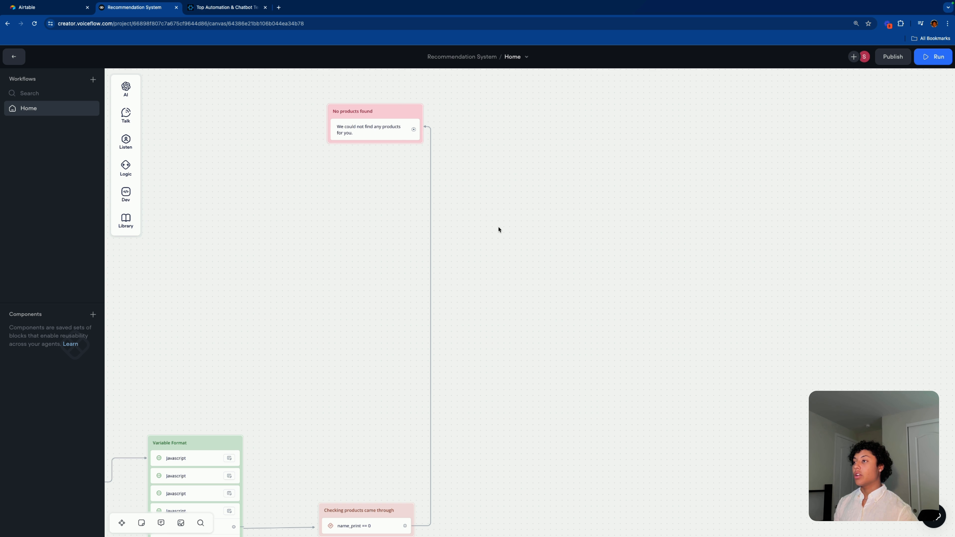
Step: Connect the No products found block back to the Welcome block
scroll(498, 228, "down", 5)
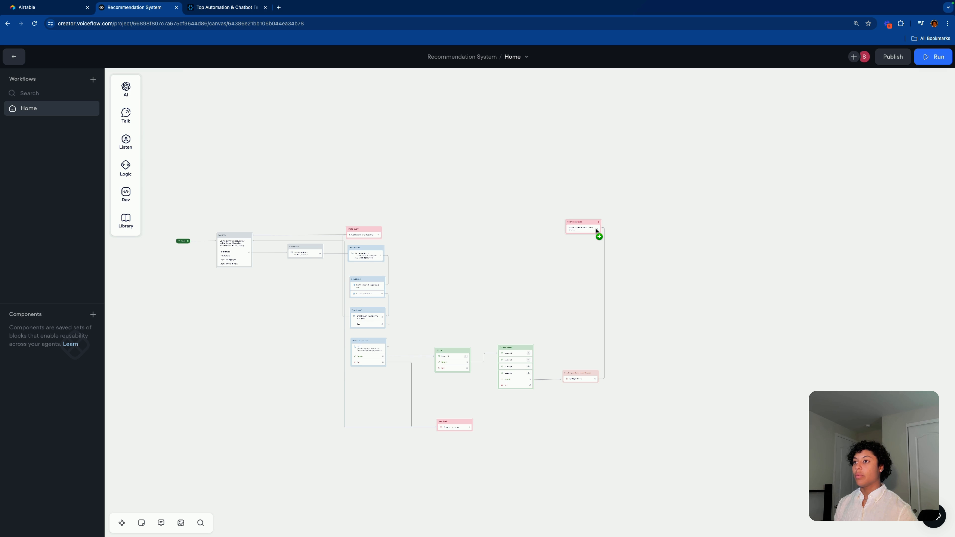
mouse_move(596, 230)
left_mouse_down()
mouse_move(492, 220)
mouse_move(234, 241)
left_mouse_up()
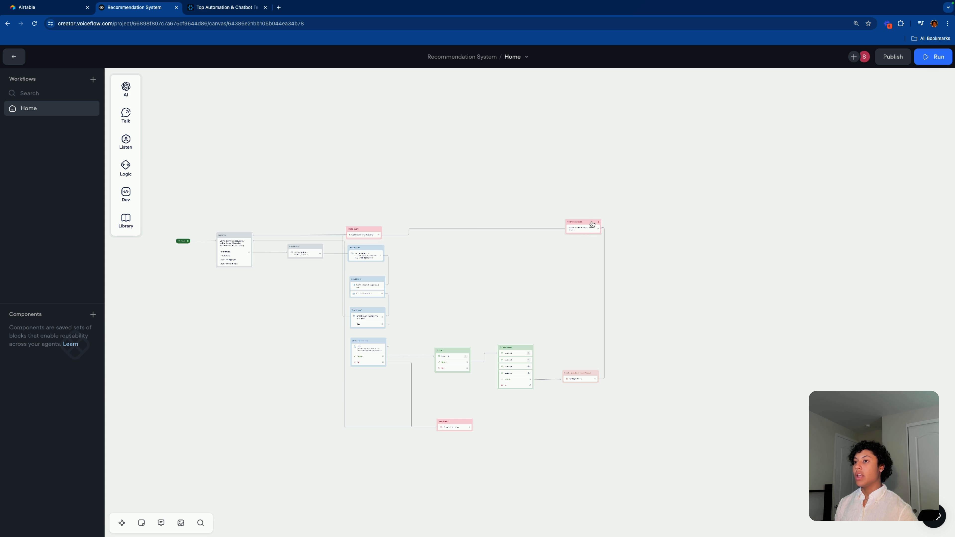
mouse_move(591, 224)
left_mouse_down()
mouse_move(504, 223)
mouse_move(597, 223)
left_mouse_up()
Step: Add an Else path to the Checking products came through condition's No match settings
scroll(680, 329, "up", 1)
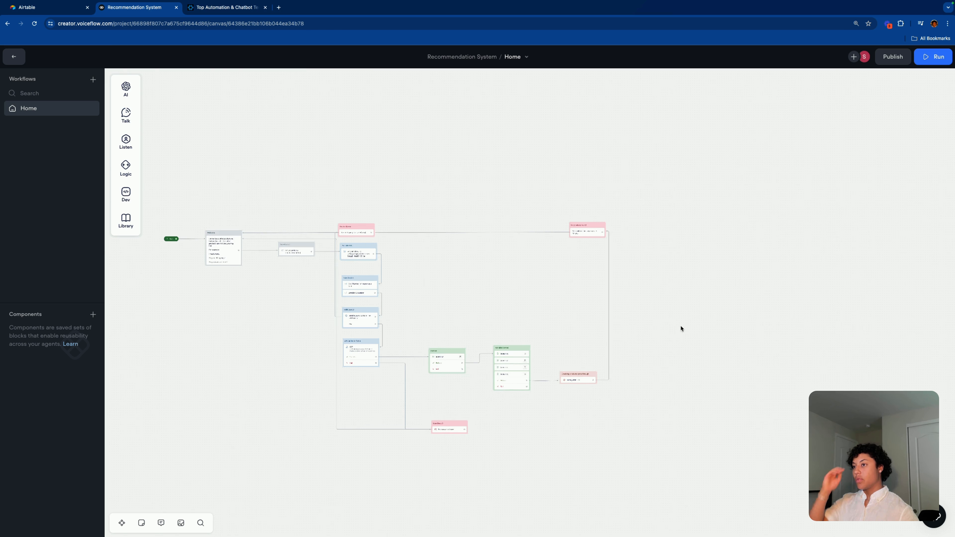
scroll(683, 323, "down", 2)
scroll(688, 316, "up", 6)
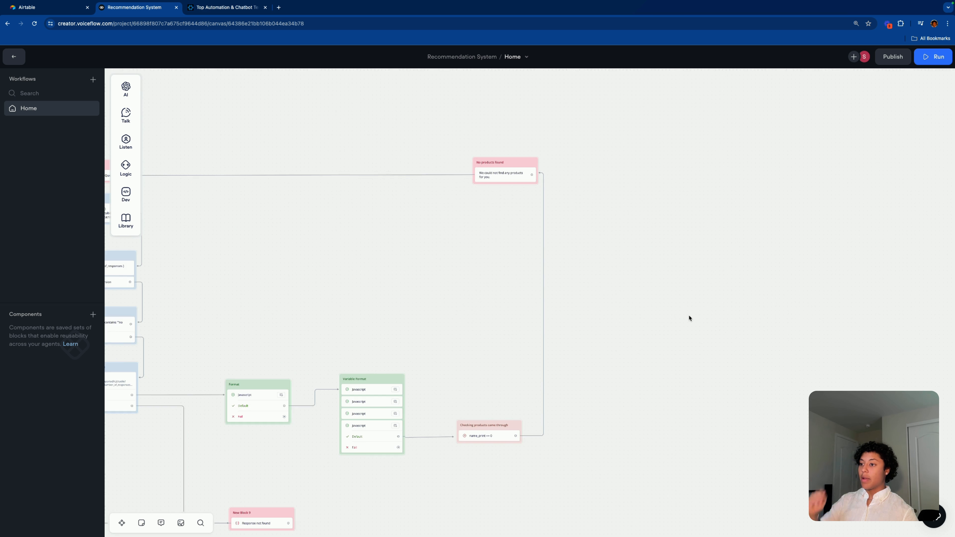
scroll(688, 318, "up", 3)
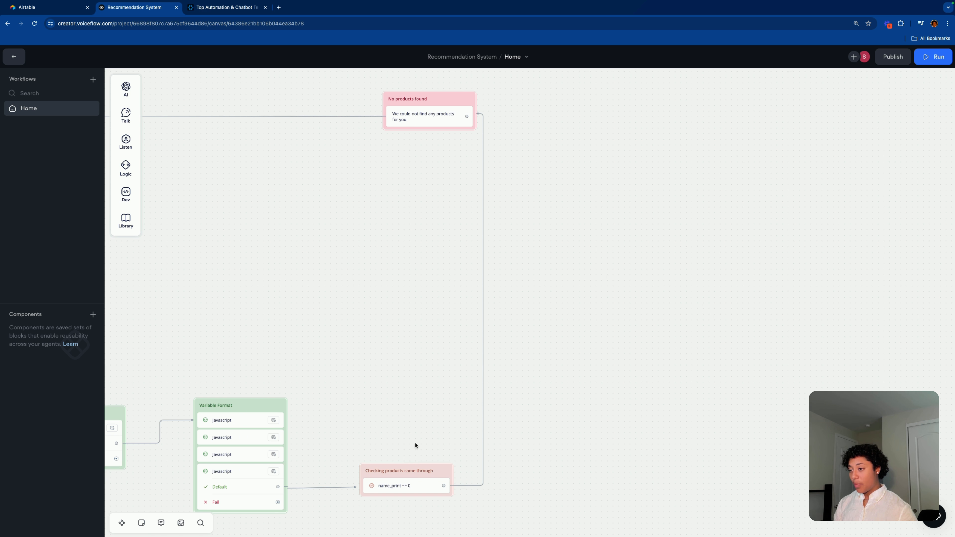
left_click_drag(416, 446, 426, 313)
left_click(426, 358)
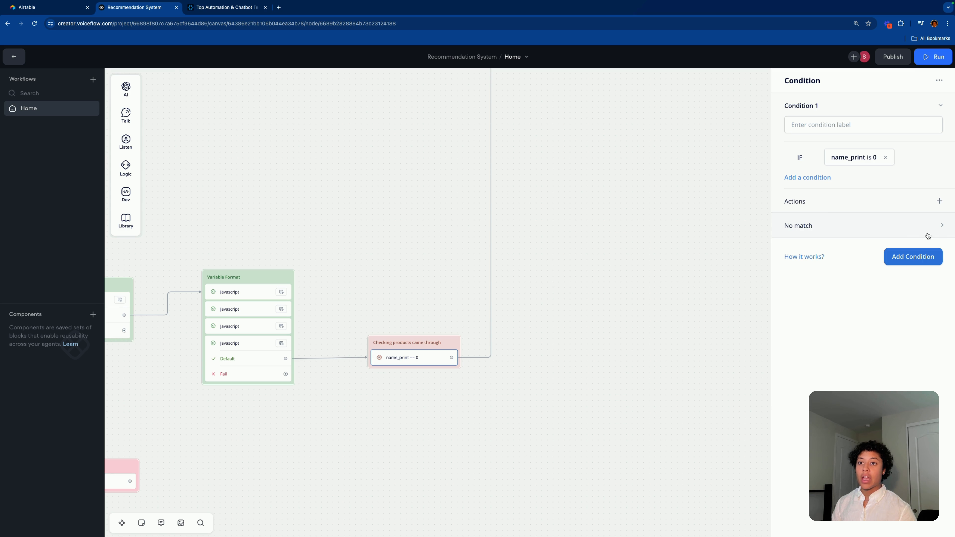
left_click(940, 228)
scroll(426, 357, "up", 3)
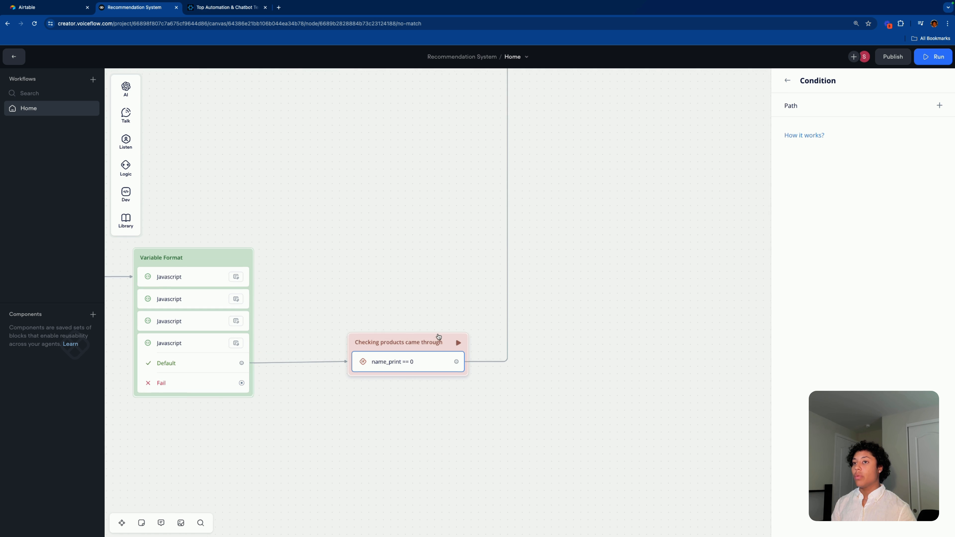
left_click(928, 105)
left_click(712, 271)
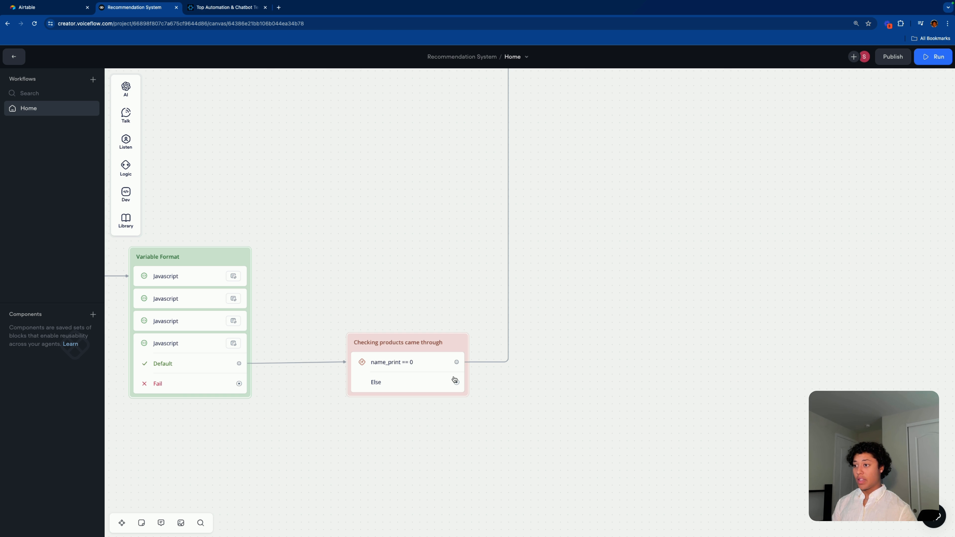
scroll(644, 372, "down", 3)
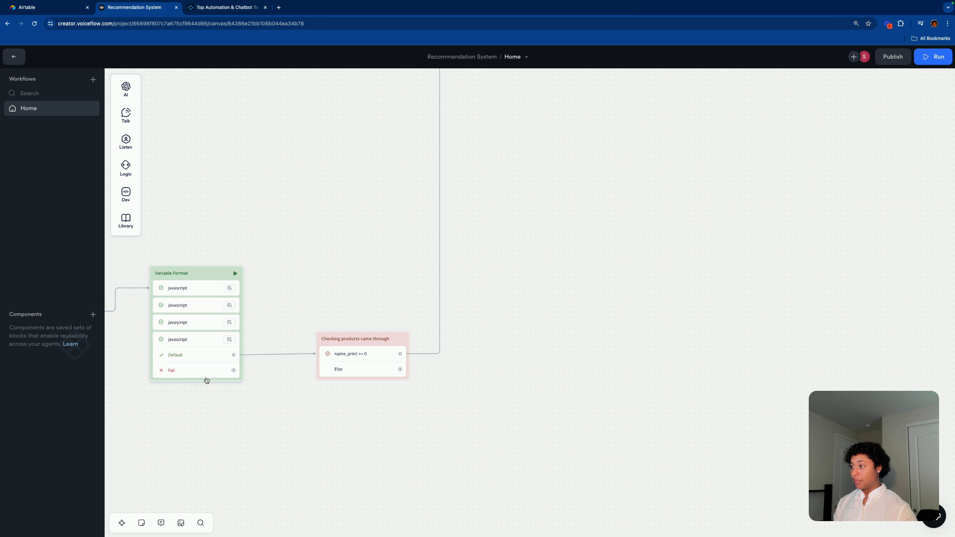
left_click_drag(233, 370, 322, 362)
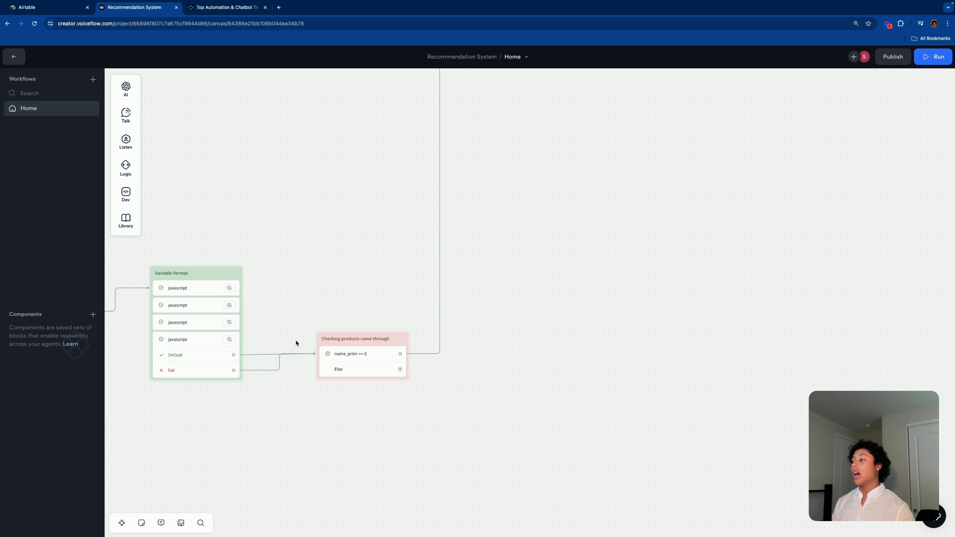
scroll(269, 319, "left", 5)
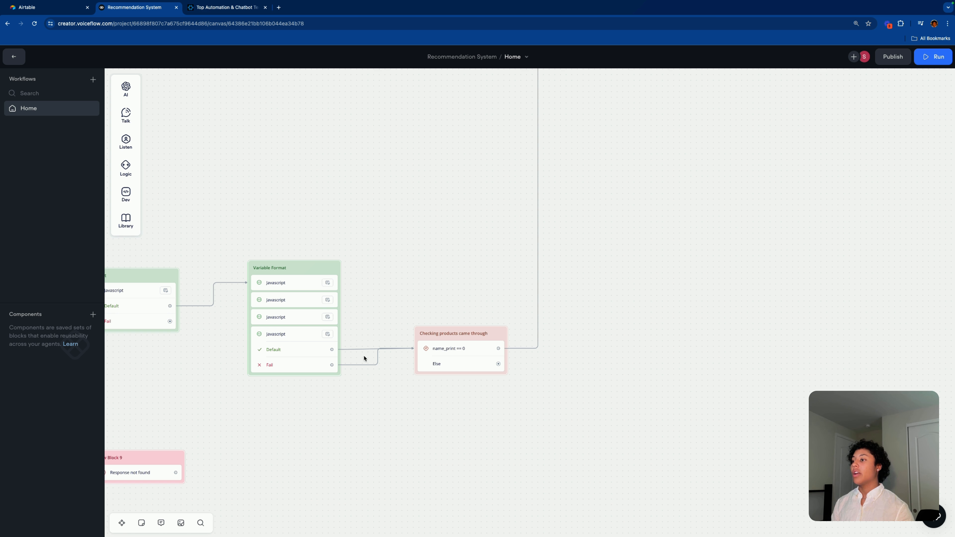
scroll(409, 391, "down", 5)
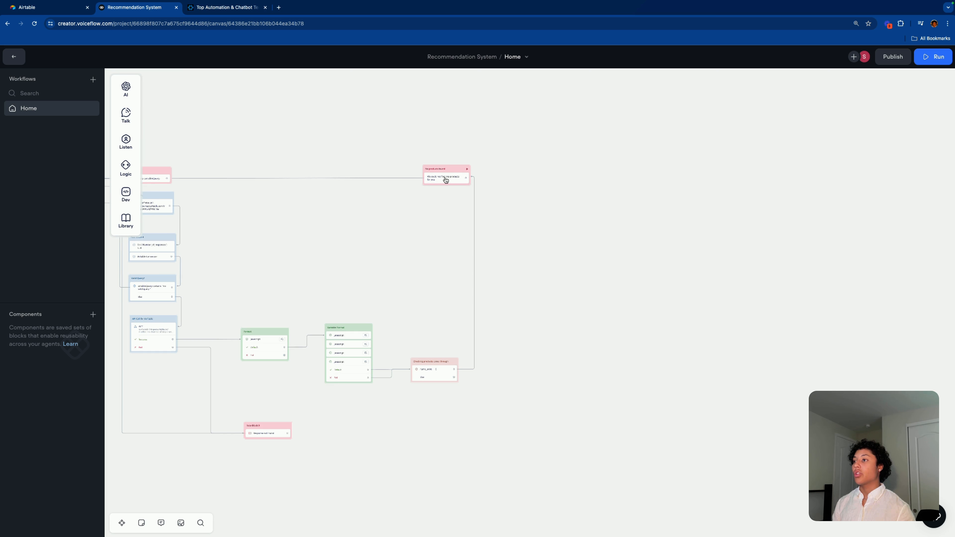
scroll(398, 404, "up", 5)
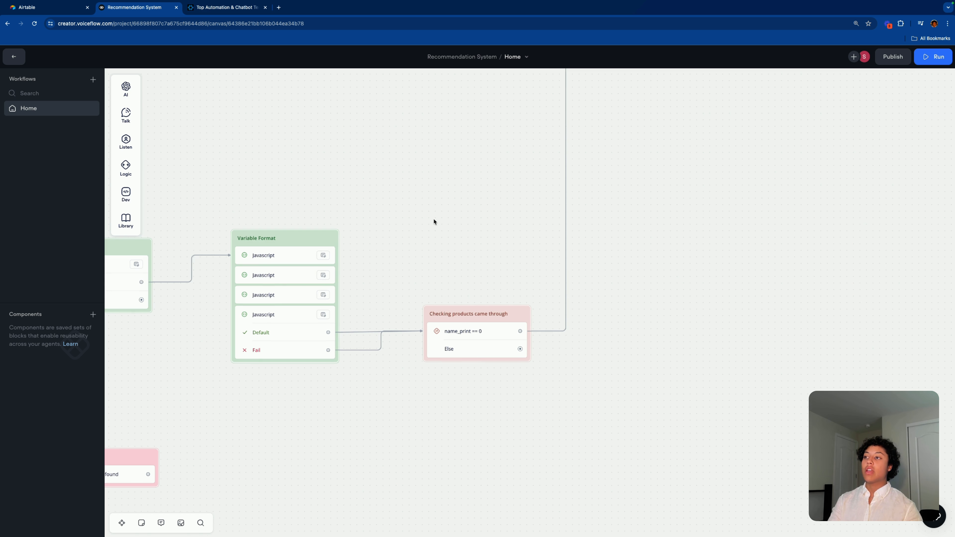
scroll(433, 227, "down", 3)
scroll(434, 227, "up", 2)
scroll(433, 228, "up", 2)
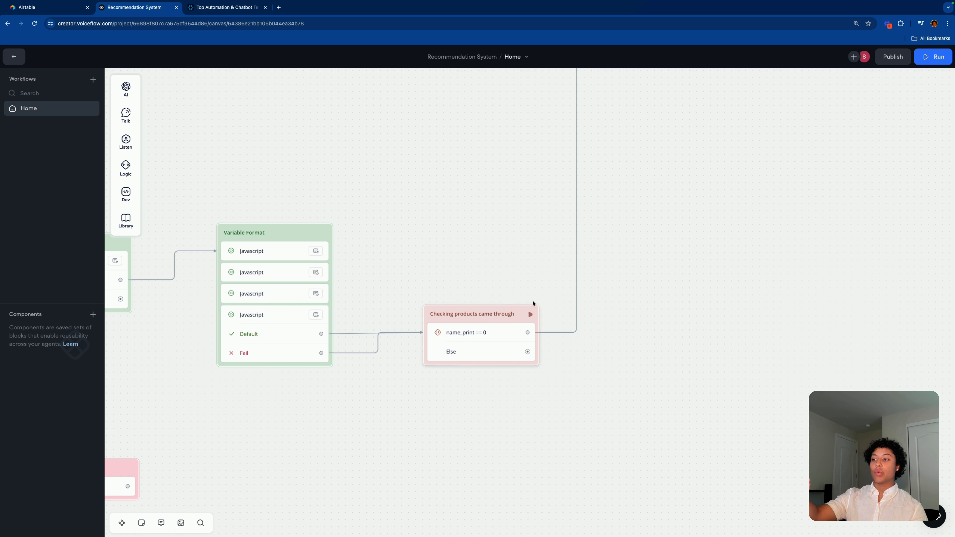
scroll(478, 392, "down", 3)
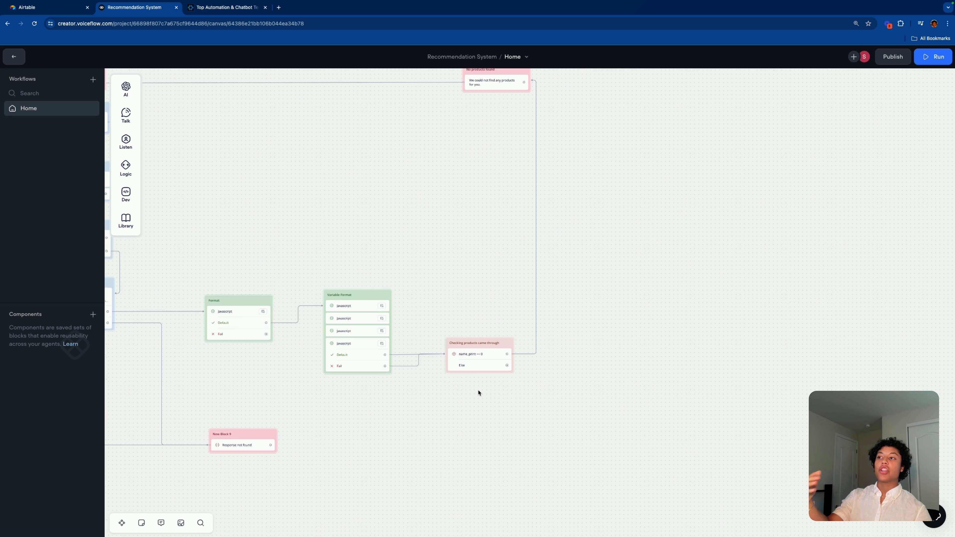
scroll(476, 394, "up", 4)
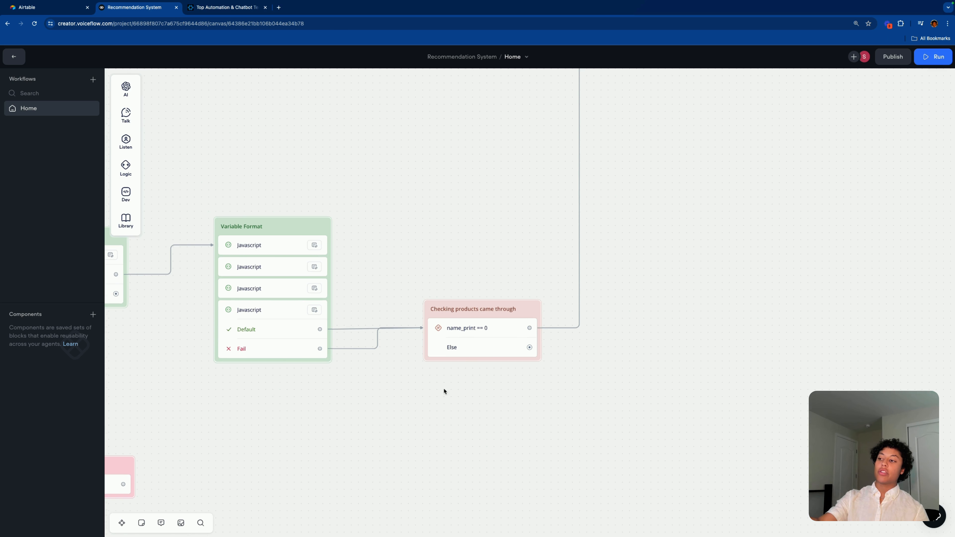
scroll(483, 331, "down", 3)
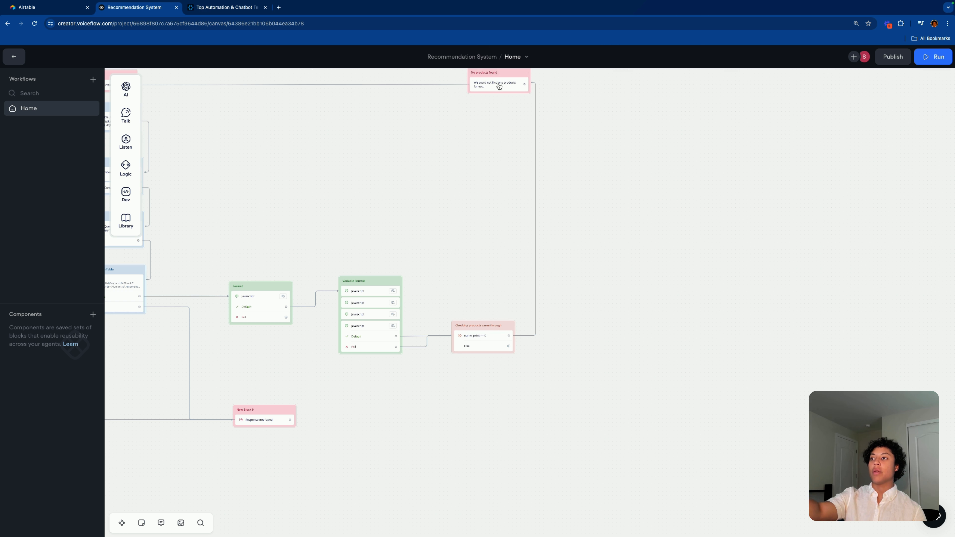
scroll(455, 305, "up", 5)
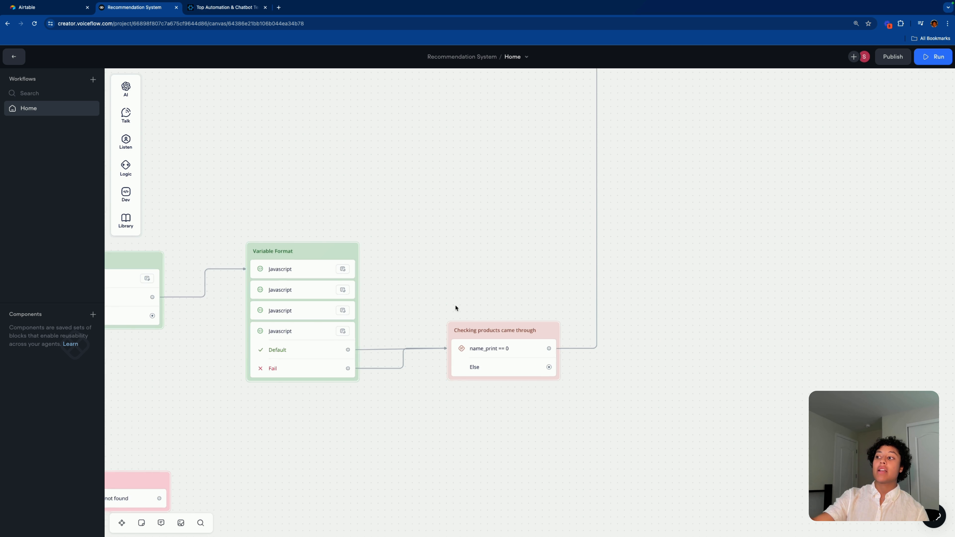
scroll(454, 307, "up", 2)
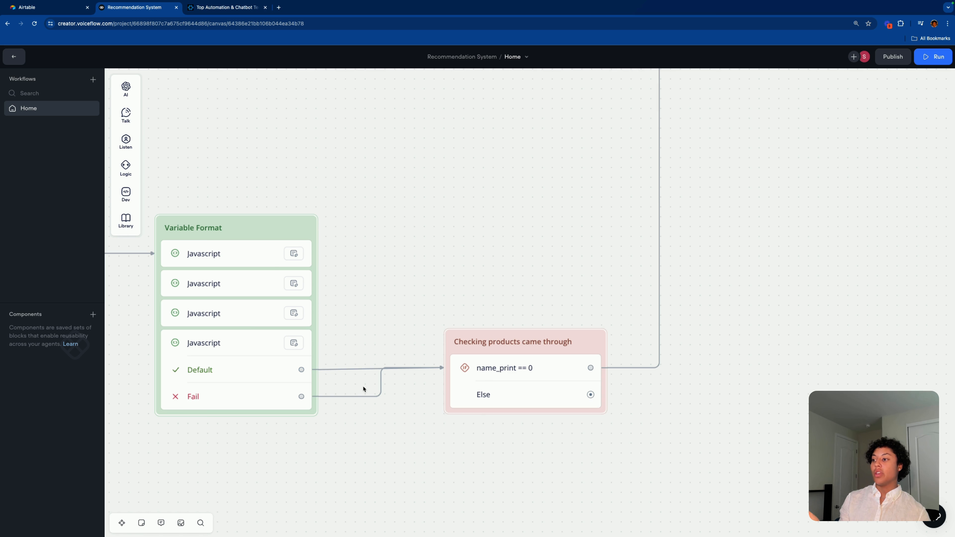
scroll(540, 377, "down", 3)
scroll(548, 372, "down", 5)
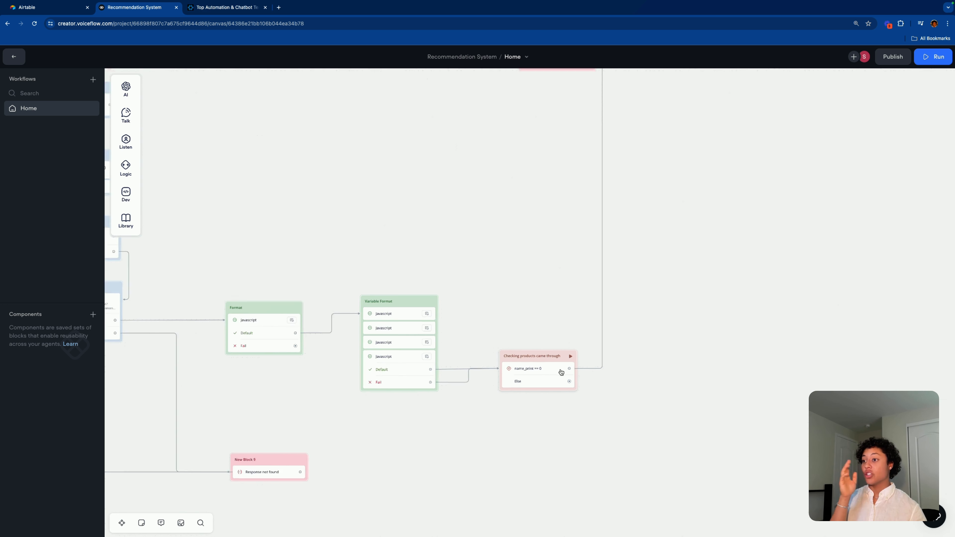
scroll(601, 372, "up", 5)
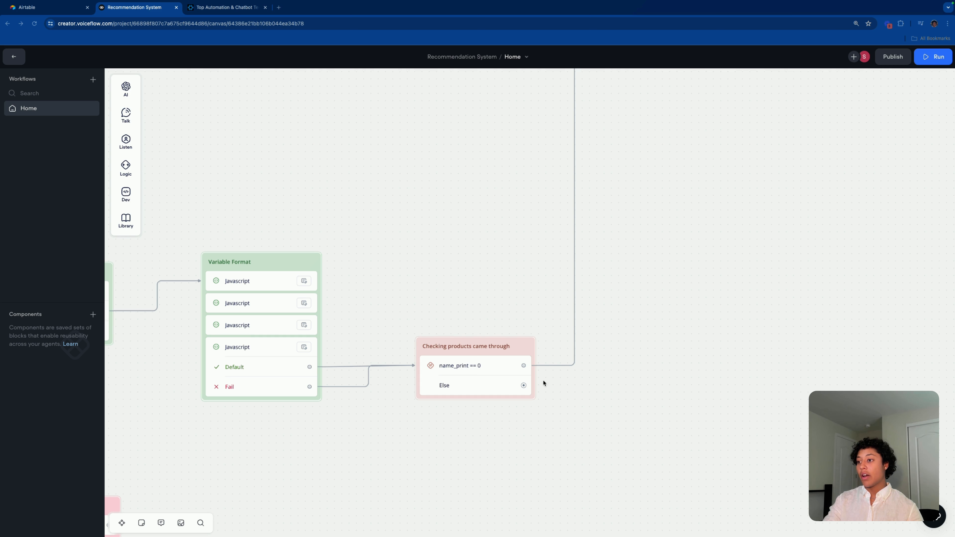
Step: Add a red Condition block titled 'Show right amount of products' off the Else path
left_click_drag(523, 385, 657, 387)
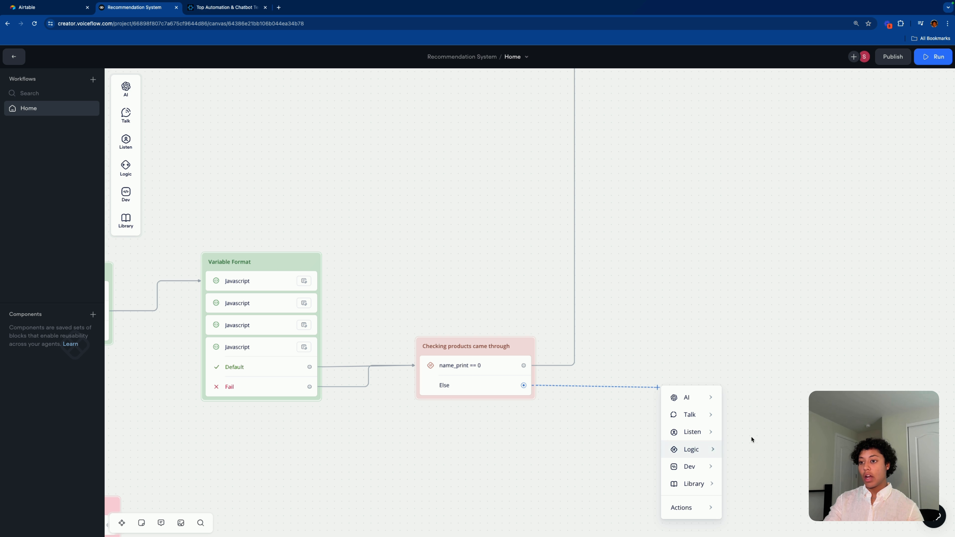
left_click(709, 452)
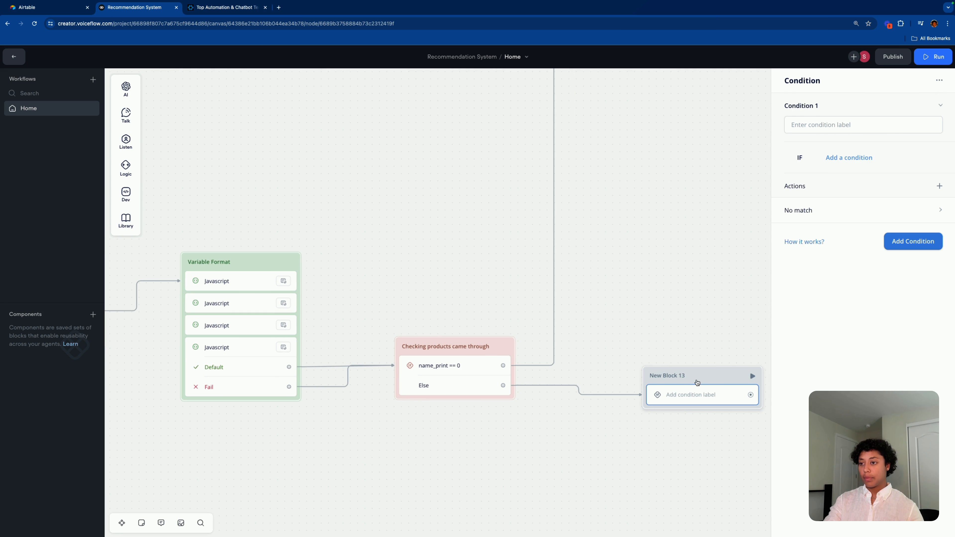
left_click_drag(696, 382, 696, 370)
right_click(698, 367)
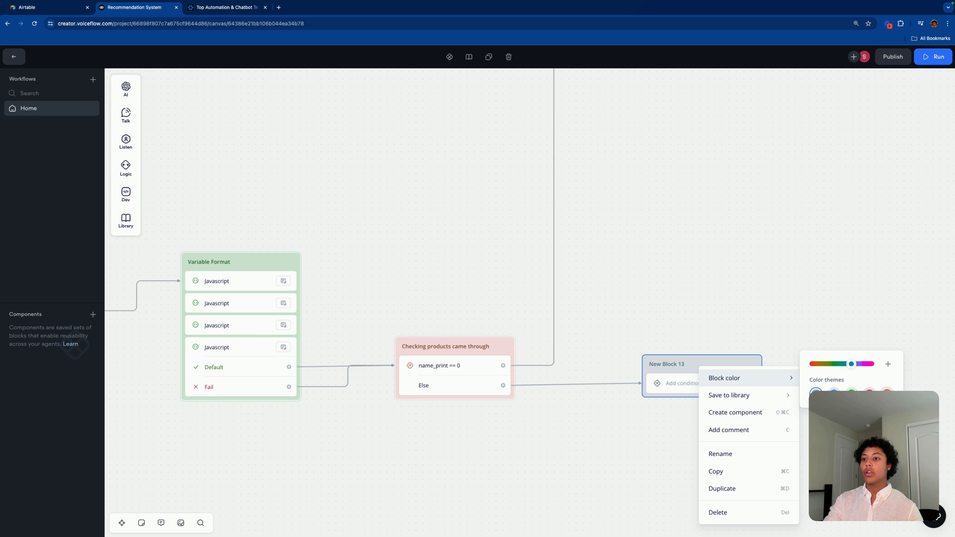
left_click(886, 394)
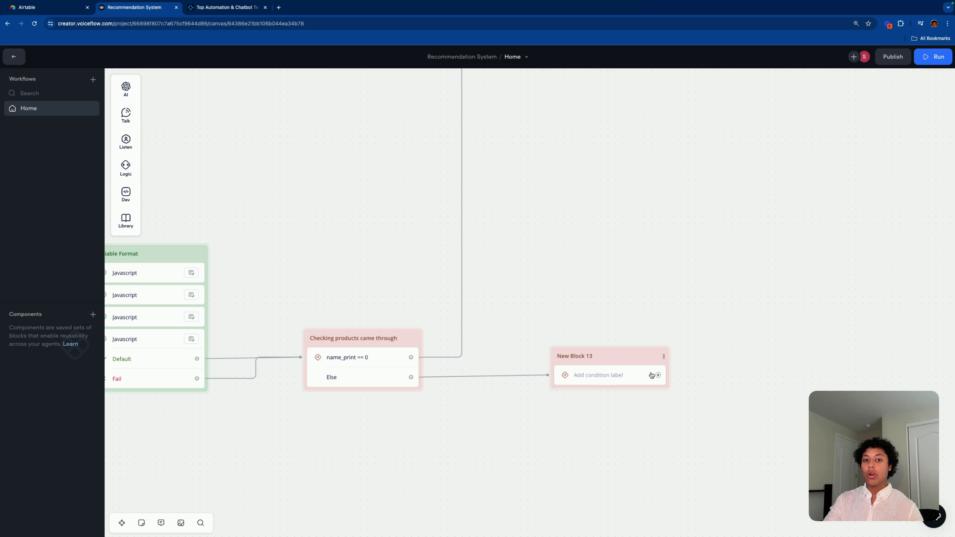
left_click(588, 353)
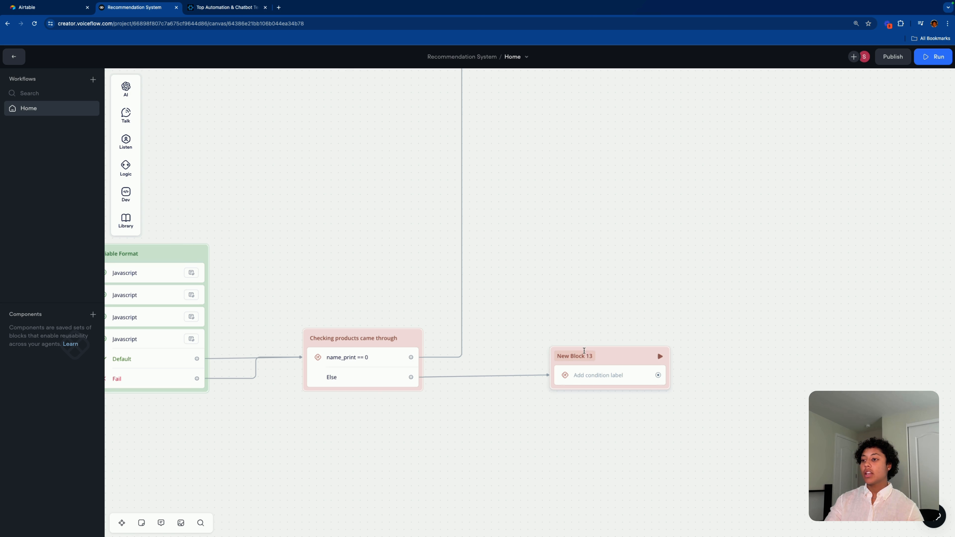
type("=")
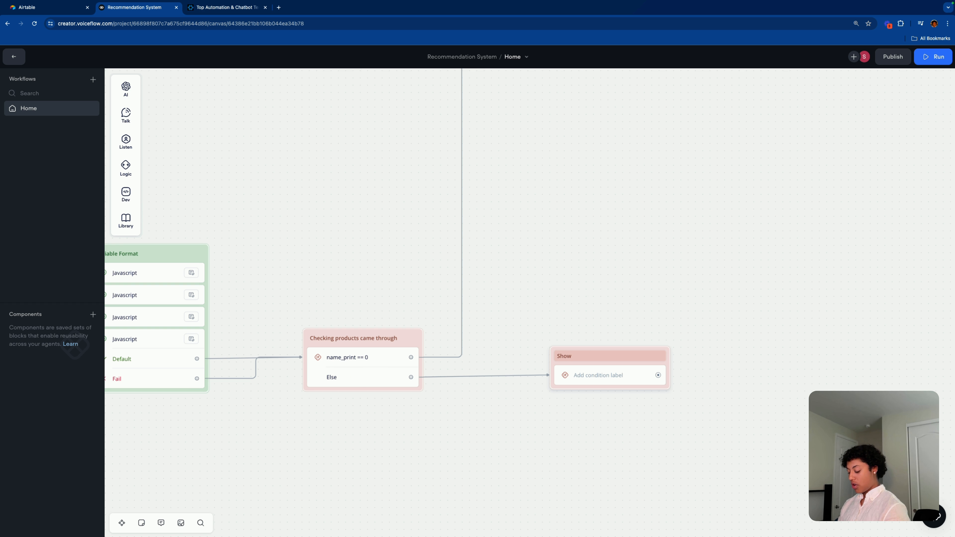
type("how right amount of produc")
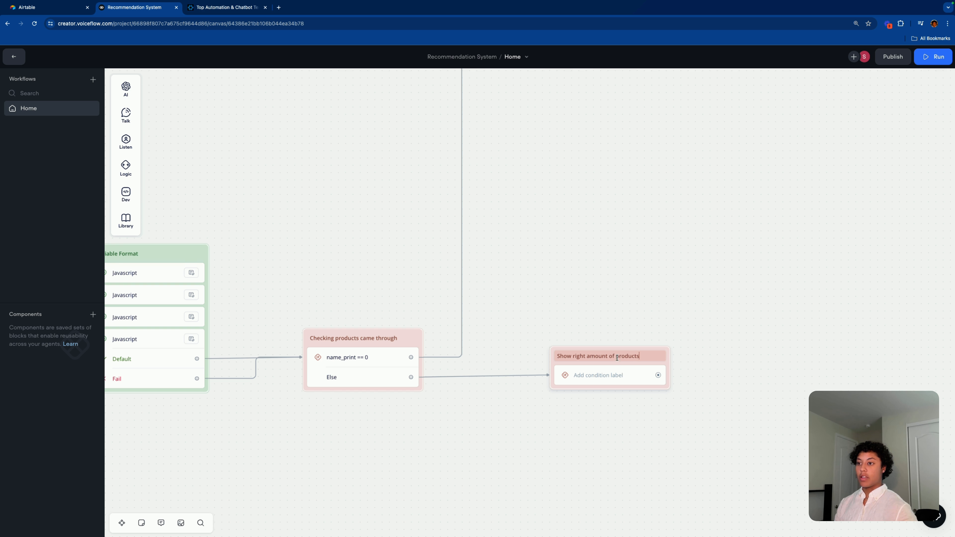
type("ts")
left_click(617, 377)
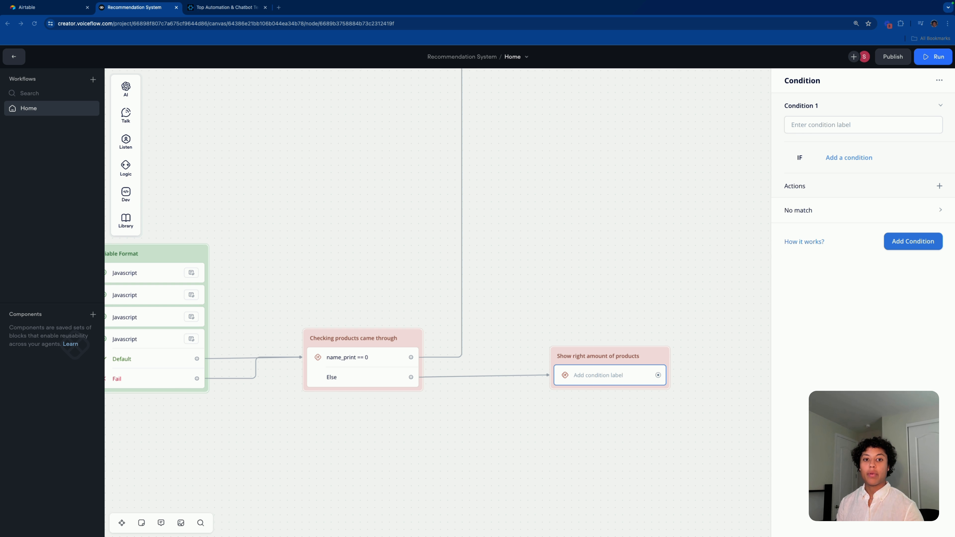
Step: Label the first condition '1' and search for a productCount variable for its rule
left_click(819, 124)
type("1")
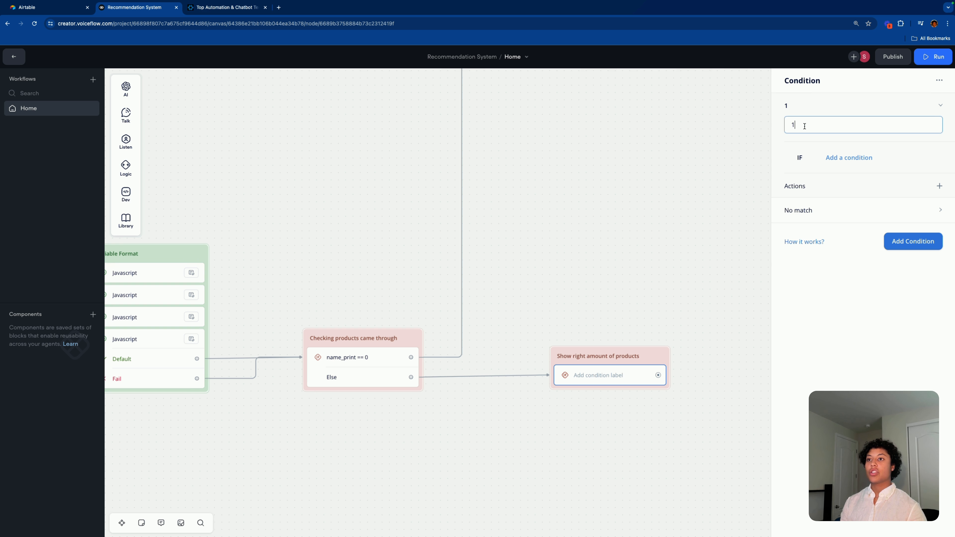
left_click(867, 337)
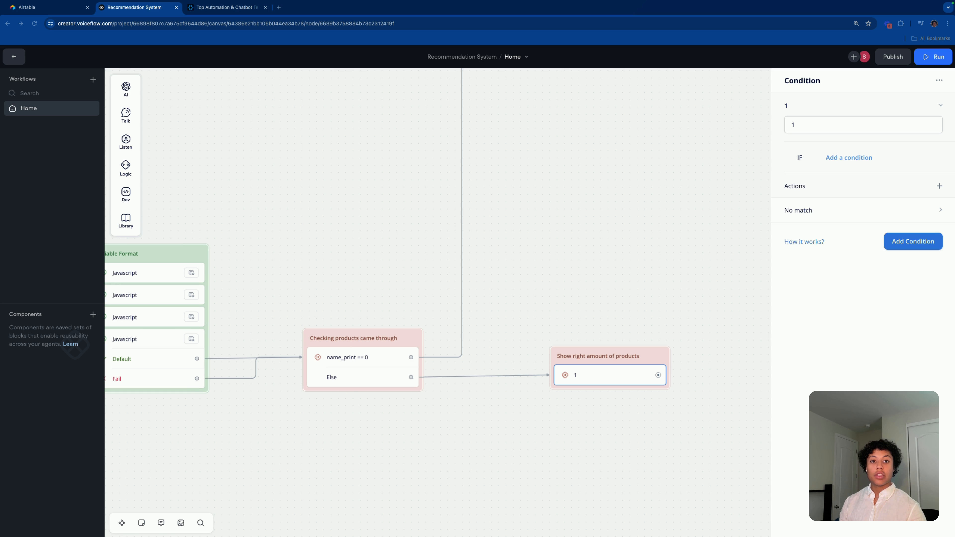
left_click(848, 156)
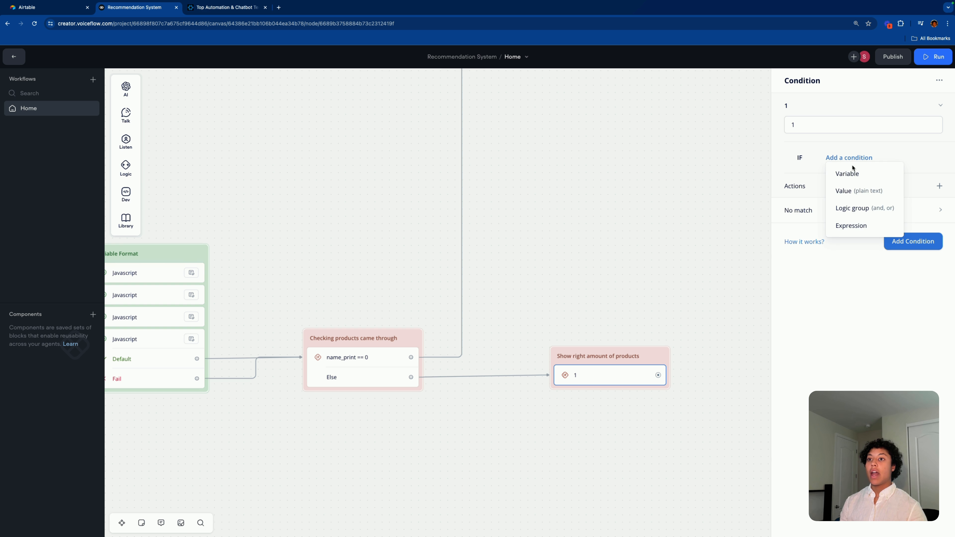
left_click(854, 175)
left_click(826, 200)
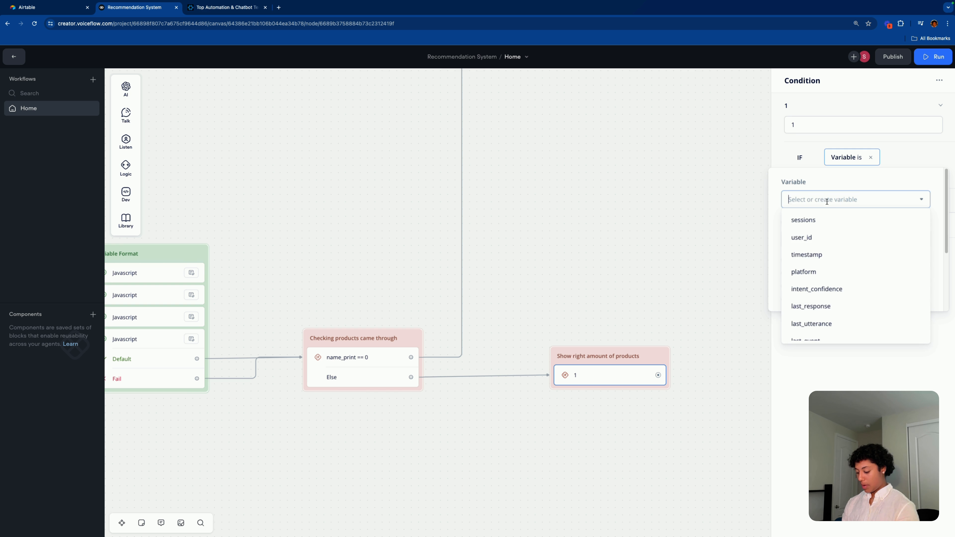
type("pro")
key("BackSpace")
type("o")
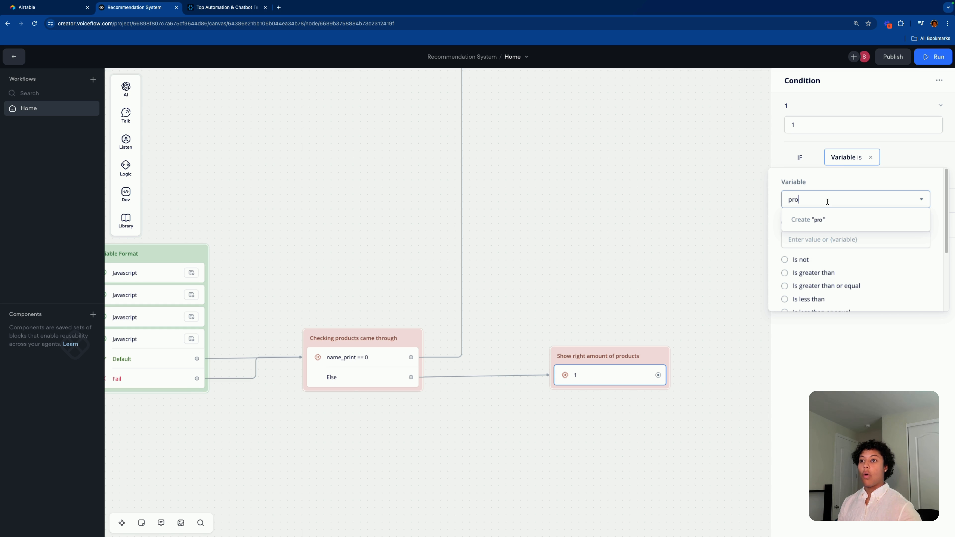
type("duct")
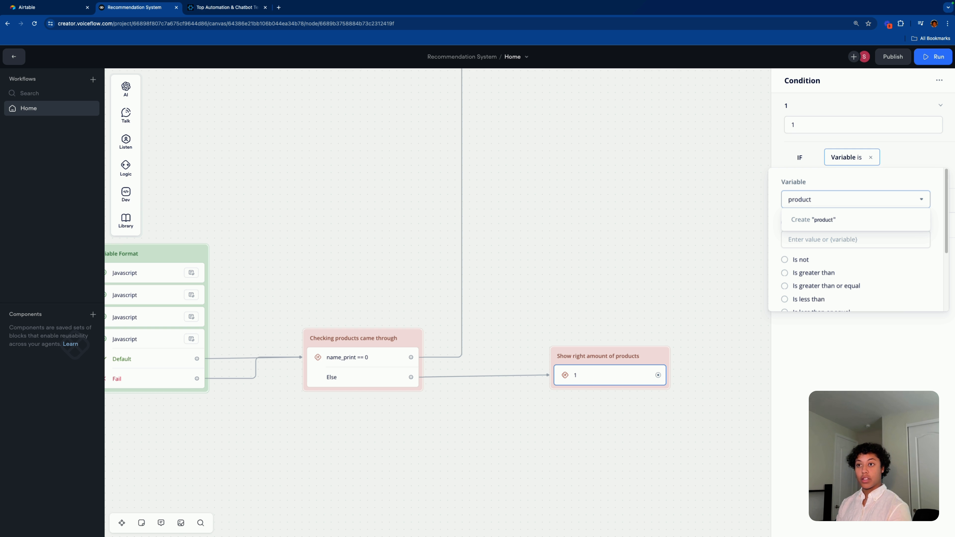
type("Count")
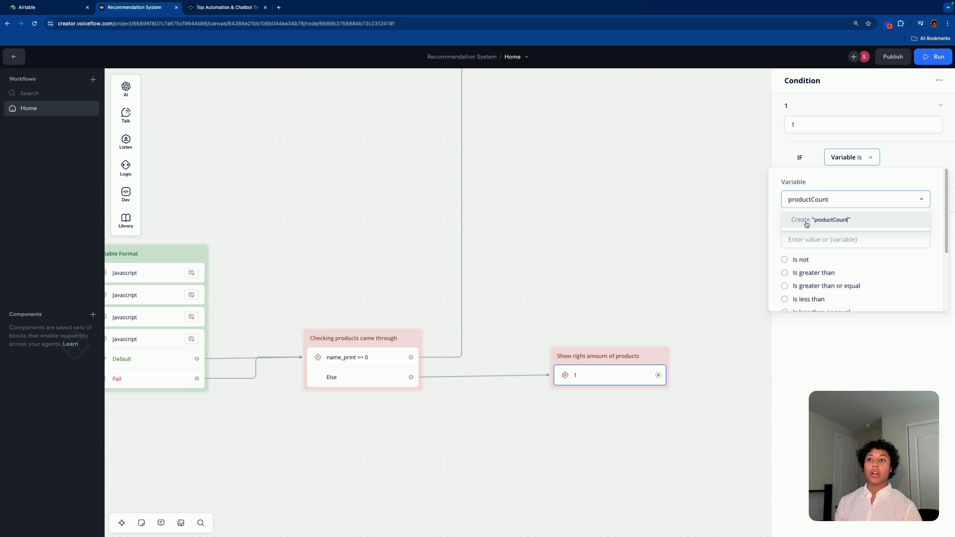
Step: Create the productCount variable and set the rule to productCount is 1
left_click(819, 219)
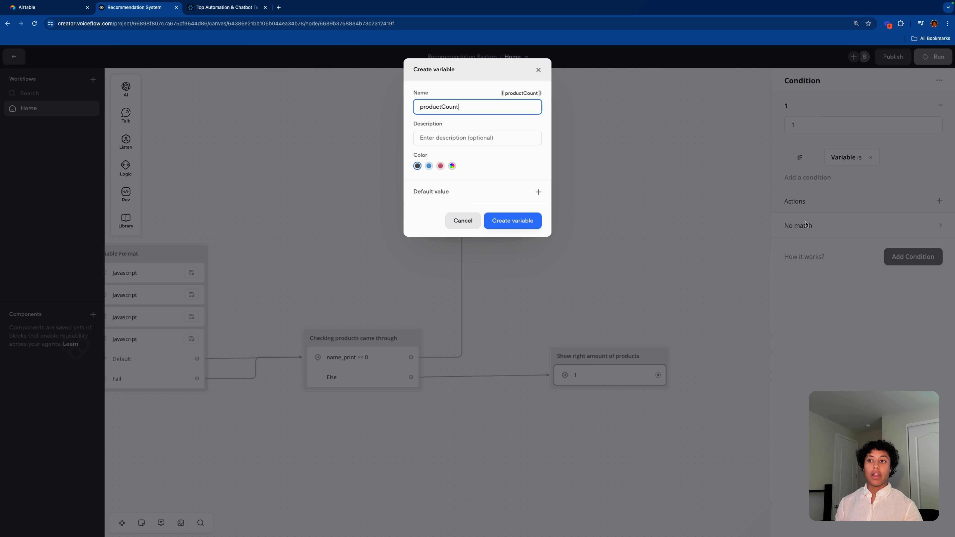
left_click(513, 220)
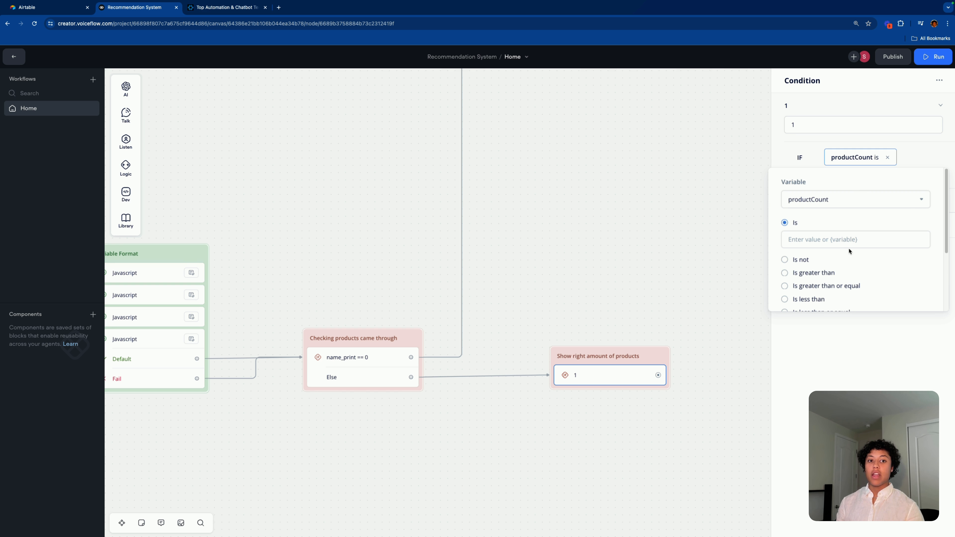
left_click(838, 244)
type("1")
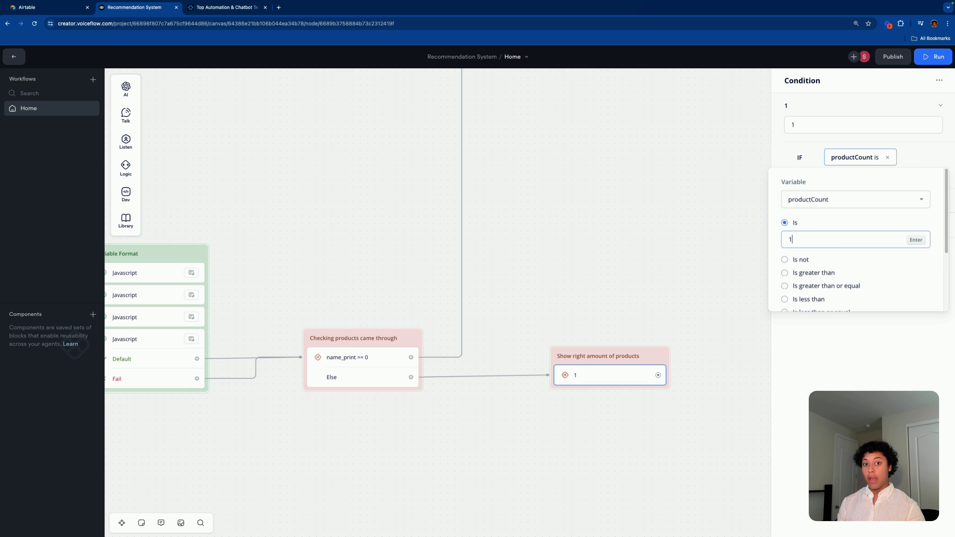
key("Return")
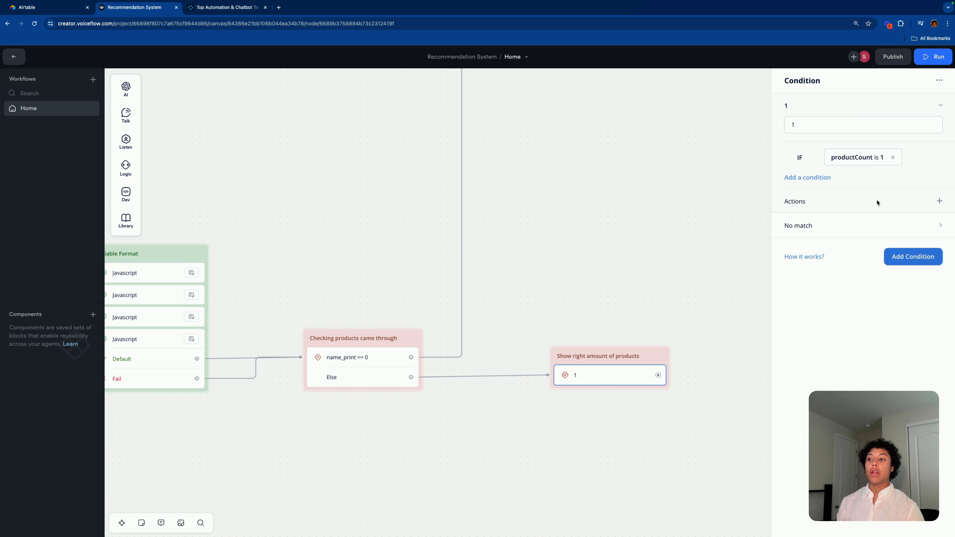
Step: Pull a new connection out of Show right amount of products
left_click(714, 268)
scroll(521, 375, "right", 3)
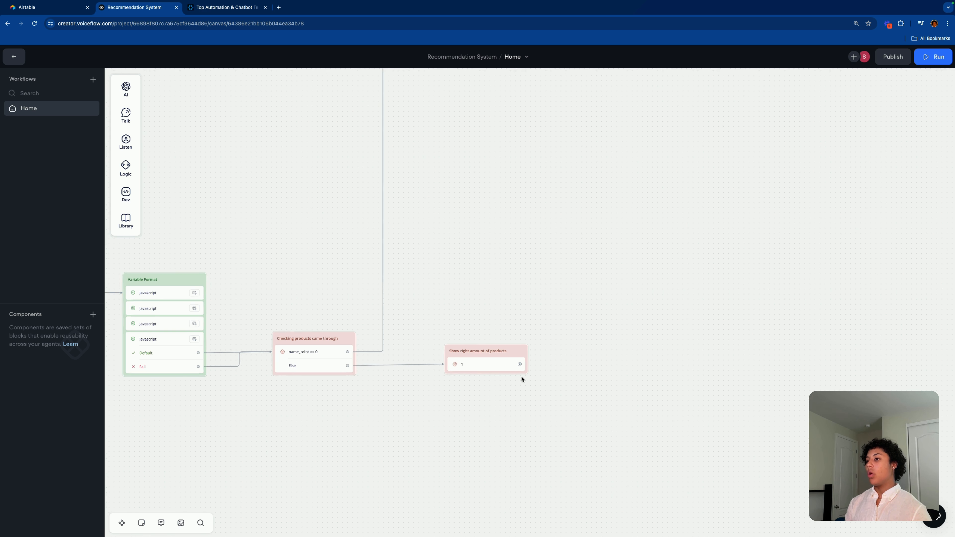
scroll(523, 372, "up", 2)
scroll(582, 400, "down", 2)
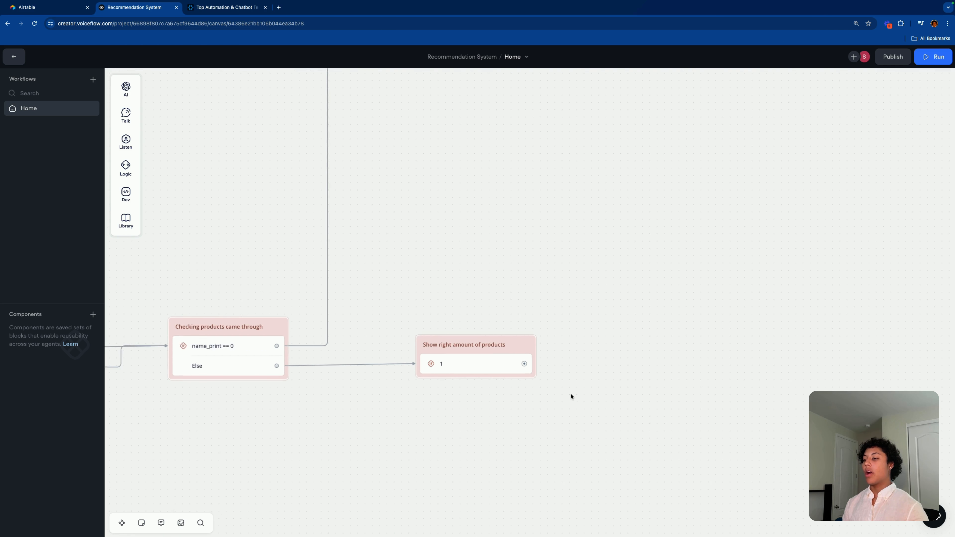
scroll(584, 380, "down", 2)
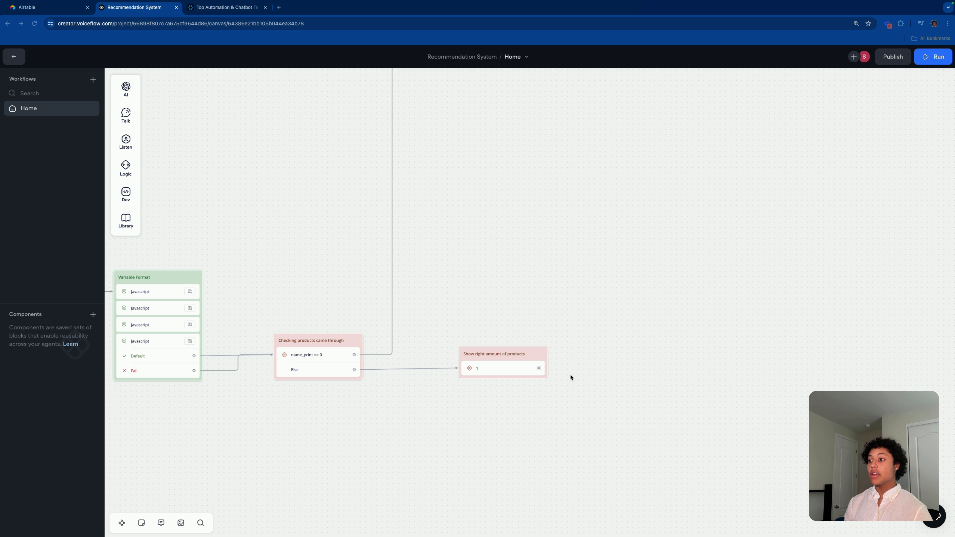
left_click_drag(554, 371, 615, 197)
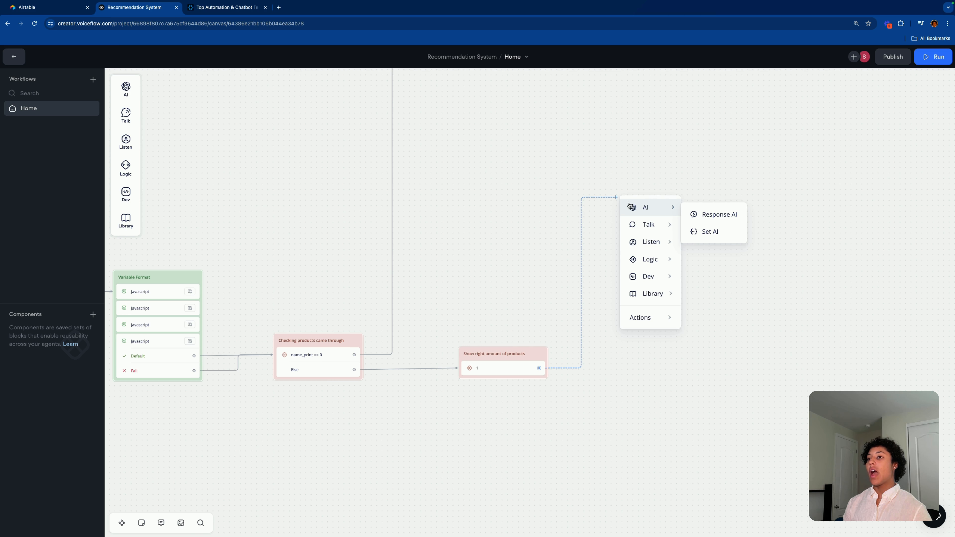
Step: Add a Response AI step on the connection, then delete it
mouse_move(656, 224)
mouse_move(661, 207)
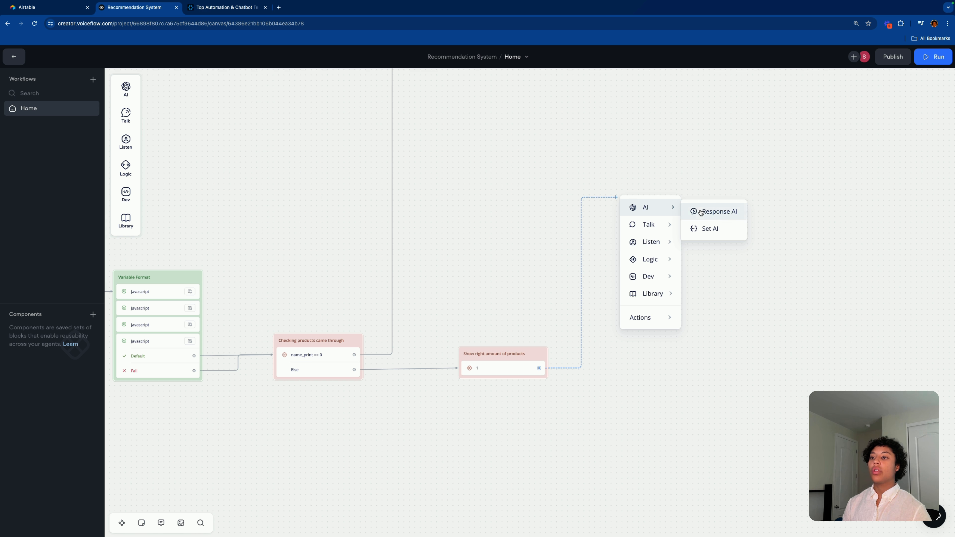
left_click(712, 211)
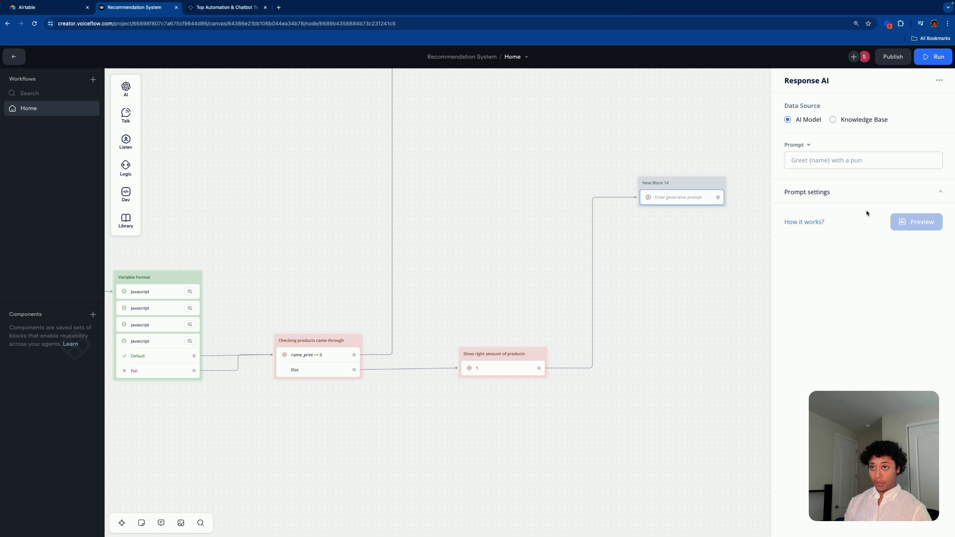
left_click(863, 195)
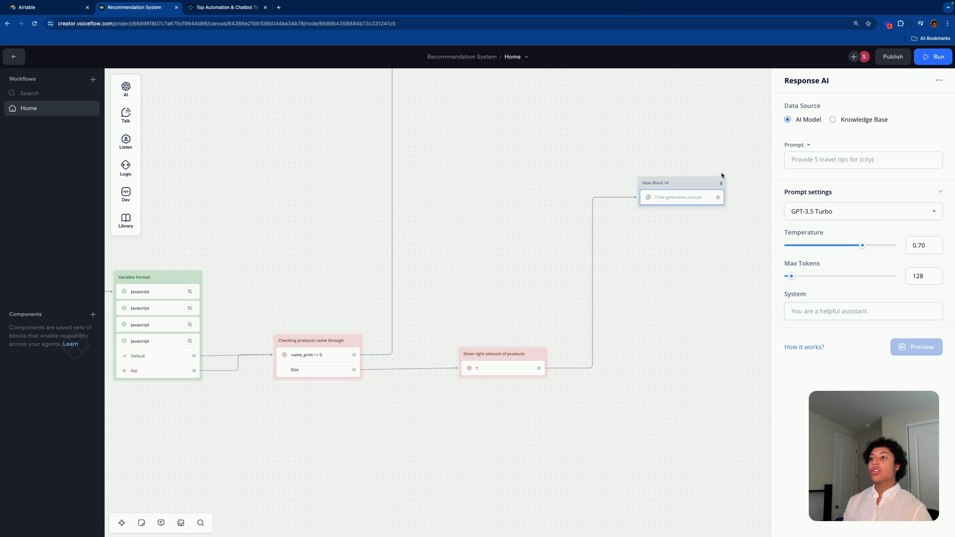
right_click(696, 200)
left_click(715, 293)
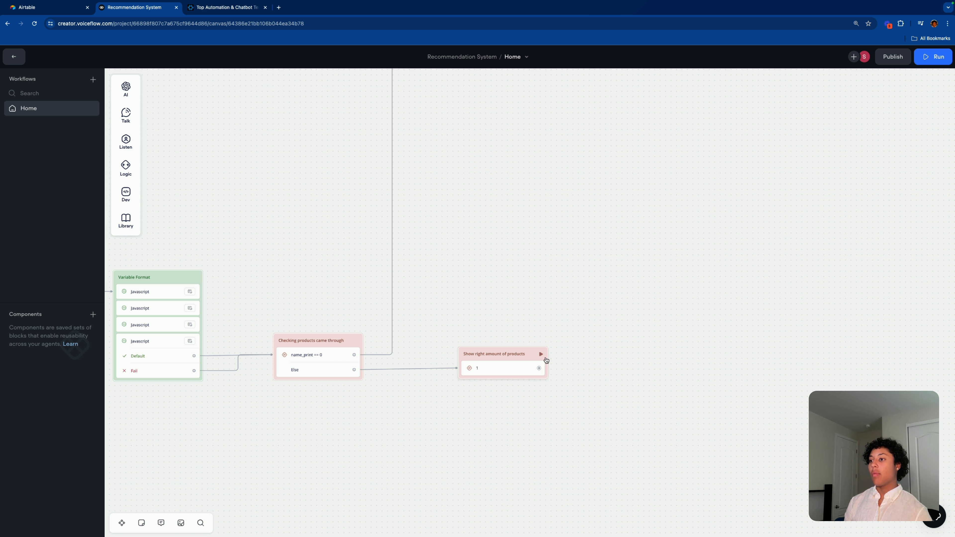
Step: Add a Set AI step with the summary prompt using question, airtableQuery and name_print
left_click_drag(538, 368, 594, 209)
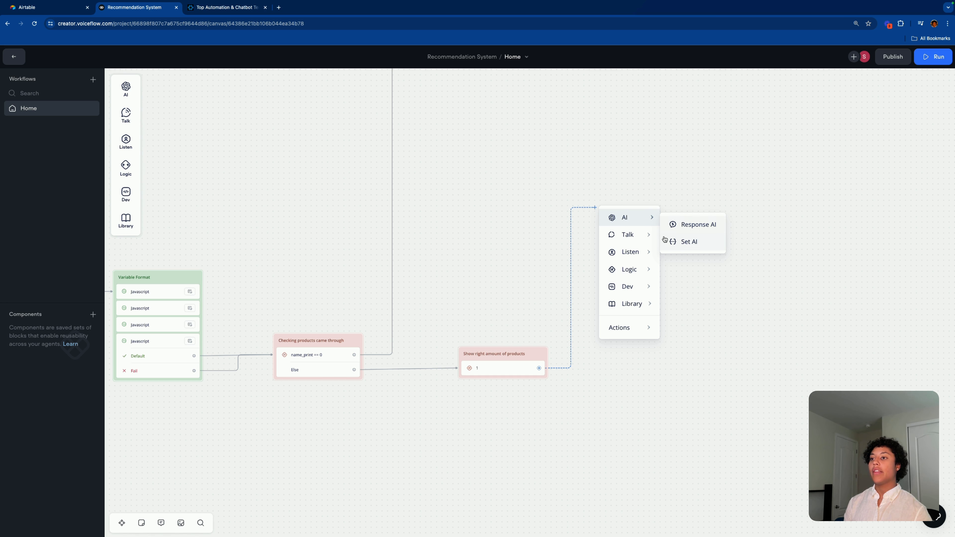
left_click(671, 242)
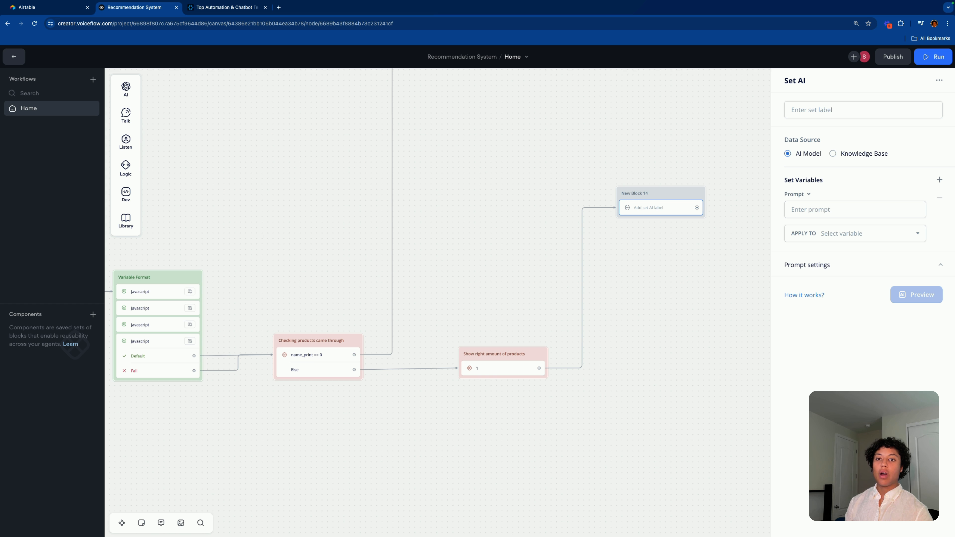
left_click(874, 210)
type("Here is what the customer has requested: {aiquestion}  Here is the query that will be ran: {airtableQuery}  Here is the product recommended: {name_print}  If the product recommended is not what they had asked for, please tell them that we don't have what they are looking for, but we found this as a close alternative.")
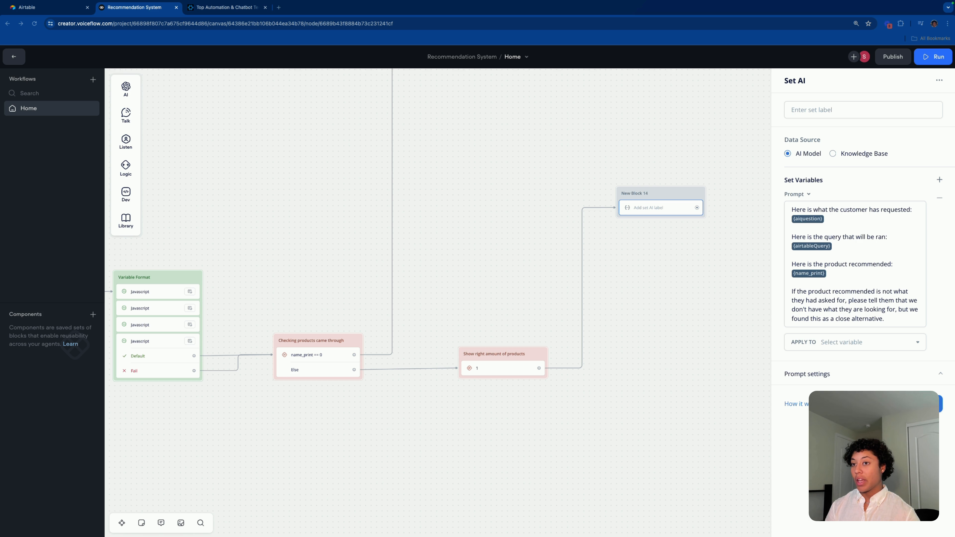
left_click_drag(891, 319, 785, 211)
key("super+c")
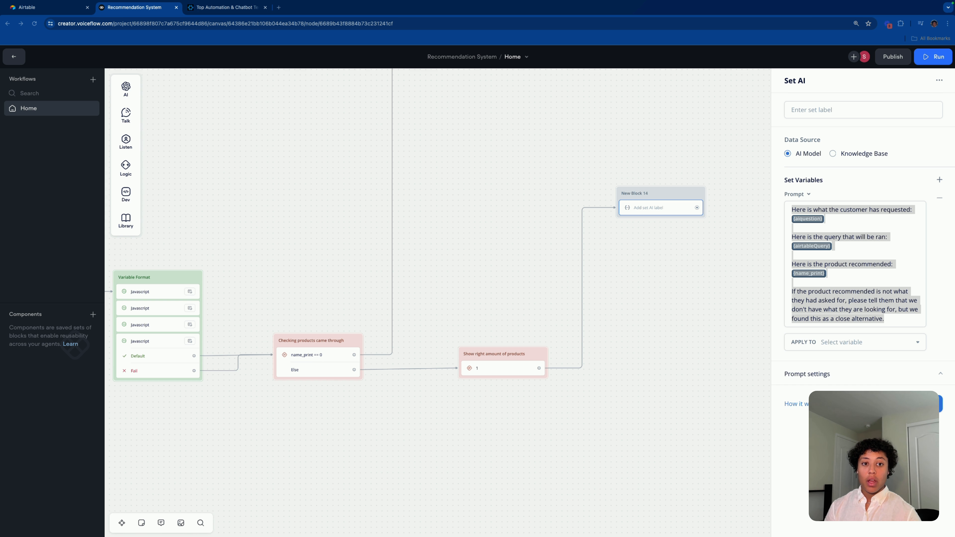
Step: Apply the Set AI result to a new variable named recomtext
left_click(846, 341)
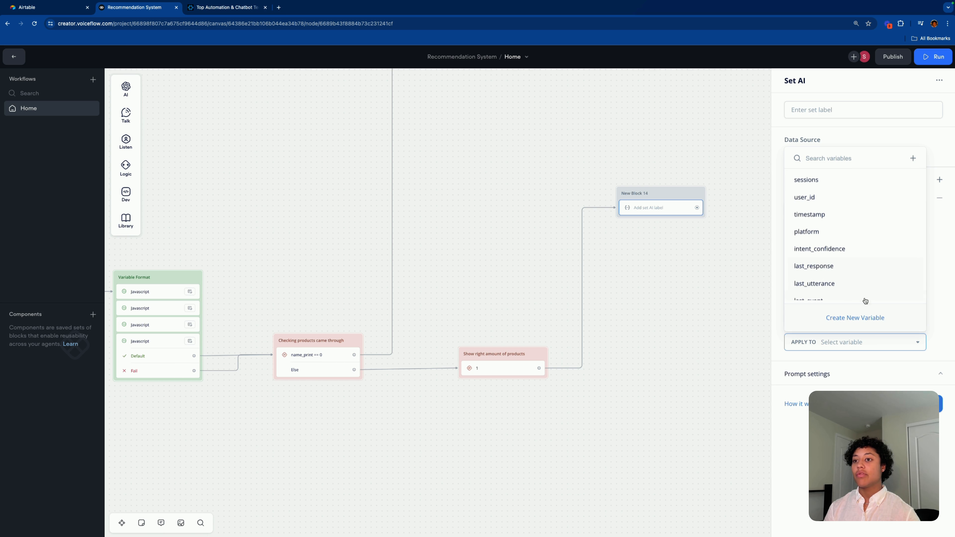
left_click(854, 318)
type("recomtext")
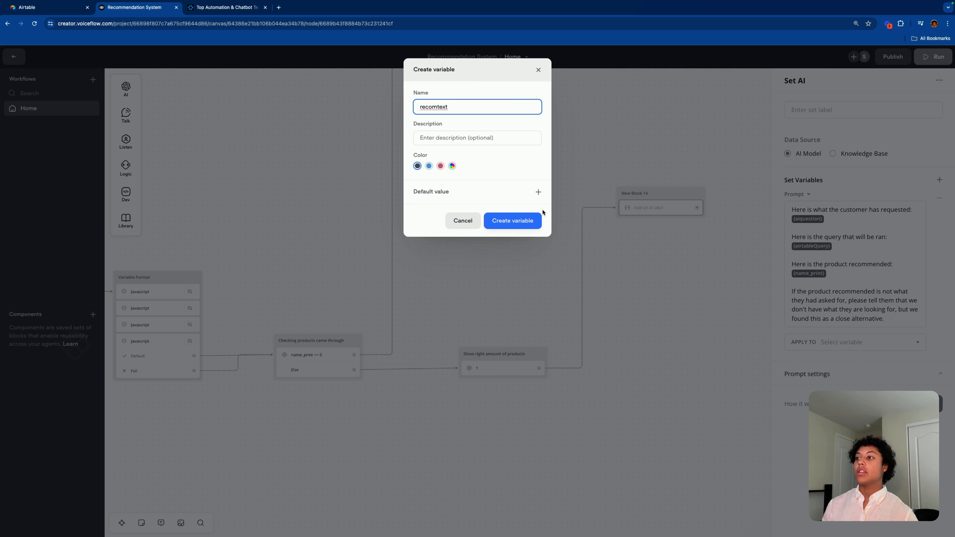
left_click(512, 220)
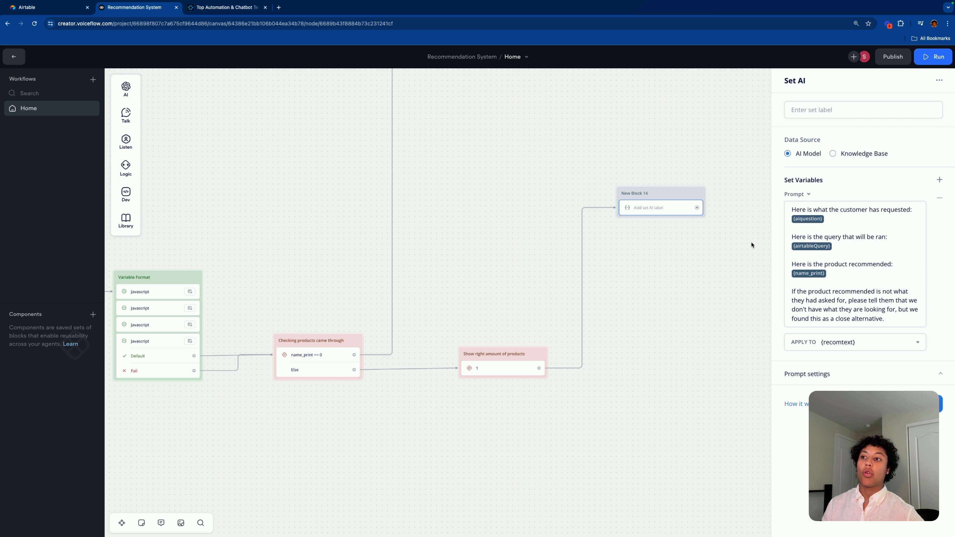
Step: Label the Set AI step 'AI summary 1'
left_click_drag(675, 196, 650, 200)
left_click(650, 210)
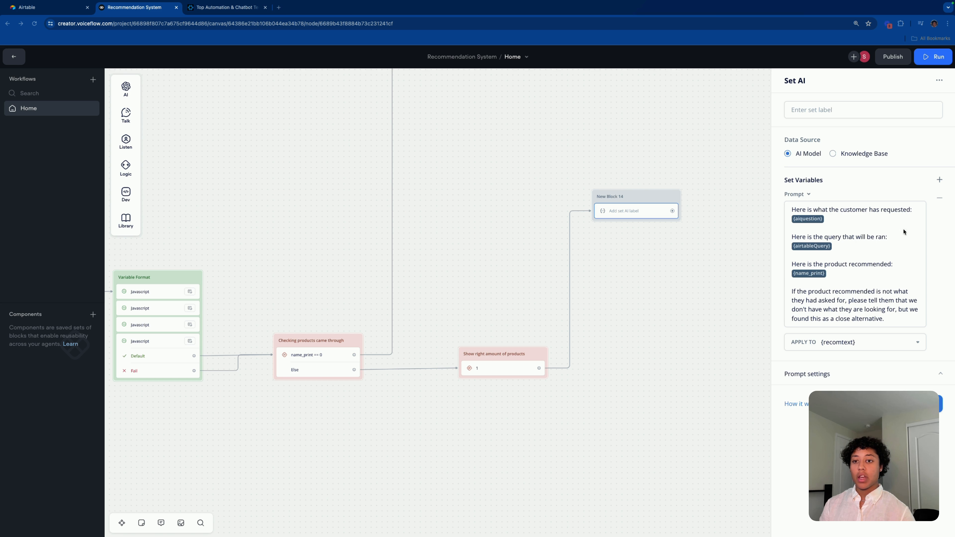
left_click(818, 109)
type("AI t")
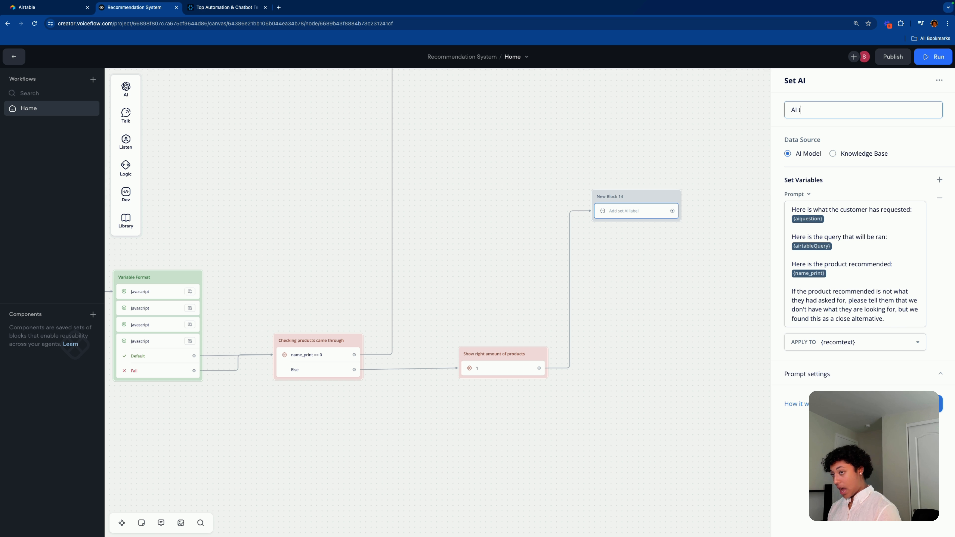
type("emmary 1")
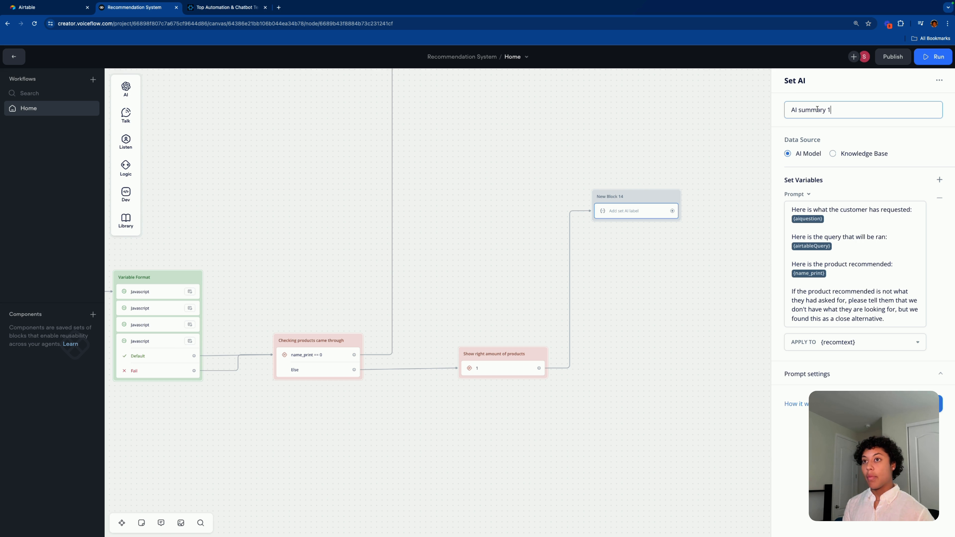
left_click(588, 354)
scroll(679, 276, "down", 3)
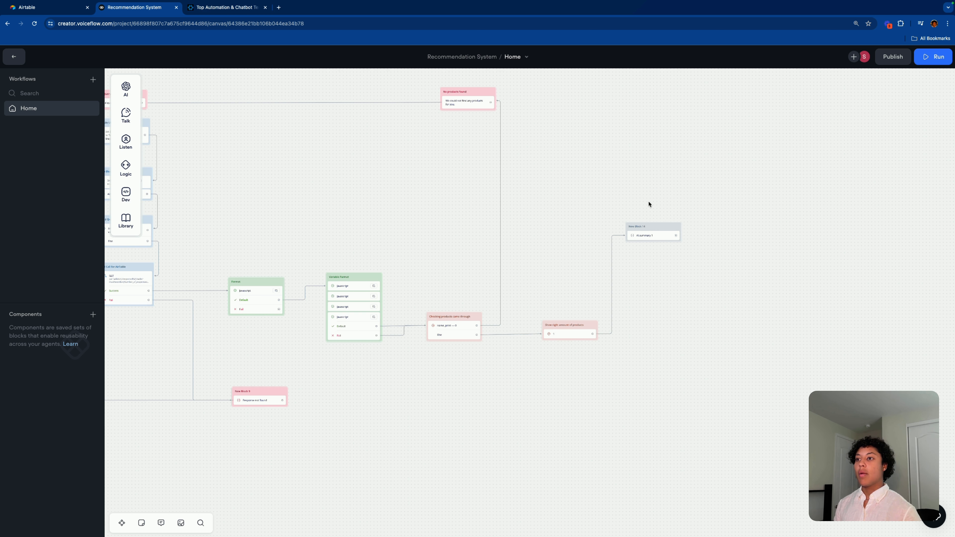
Step: Add a Card step connected after the AI summary 1 block
scroll(661, 245, "right", 5)
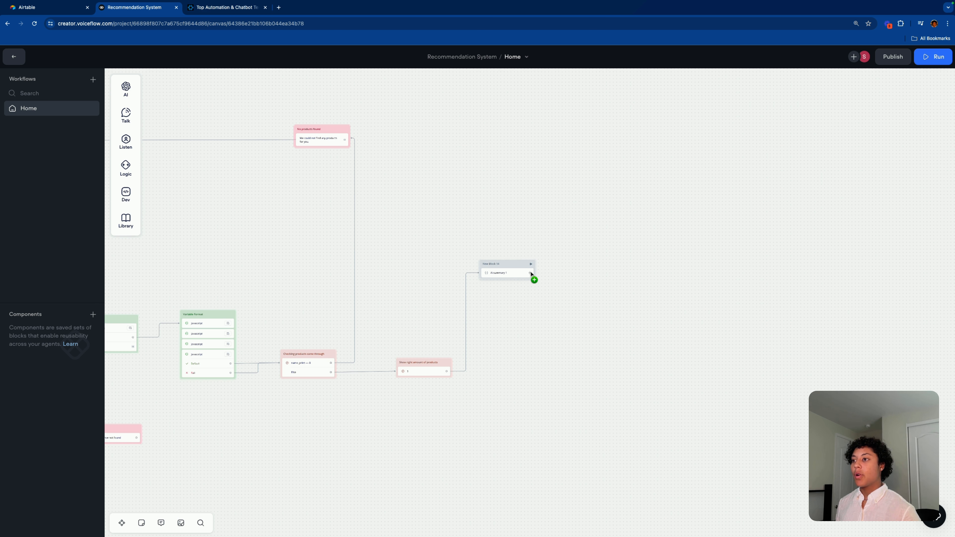
left_click_drag(529, 273, 589, 132)
mouse_move(626, 157)
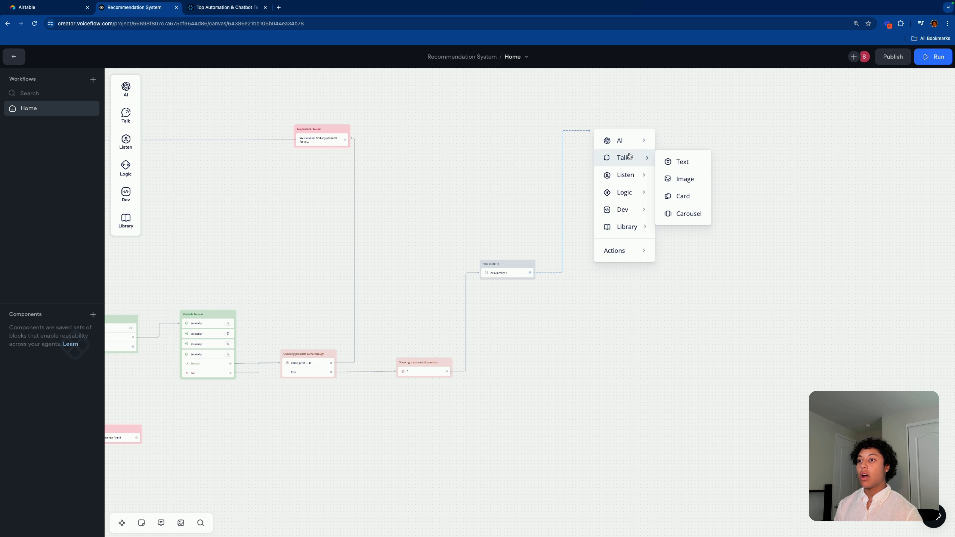
left_click(677, 196)
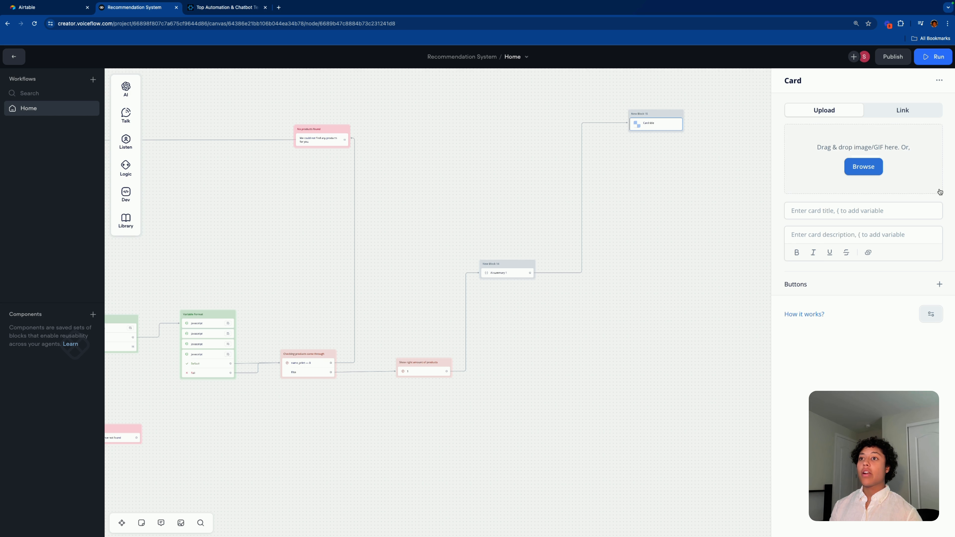
left_click(886, 206)
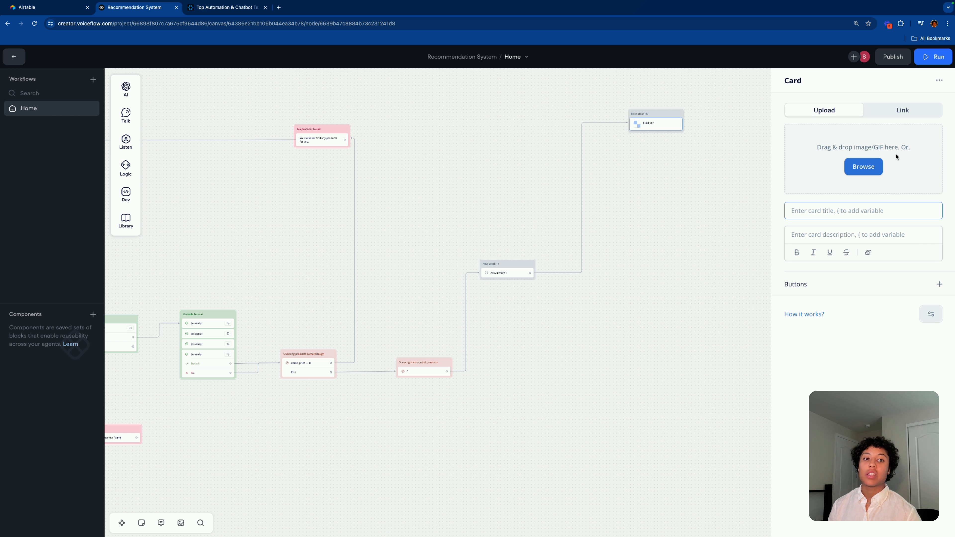
left_click(904, 110)
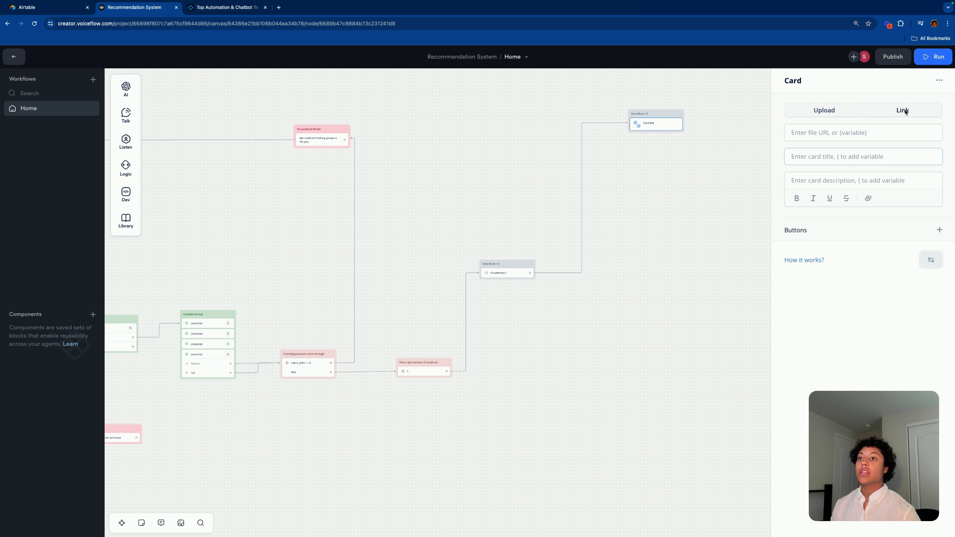
left_click(834, 110)
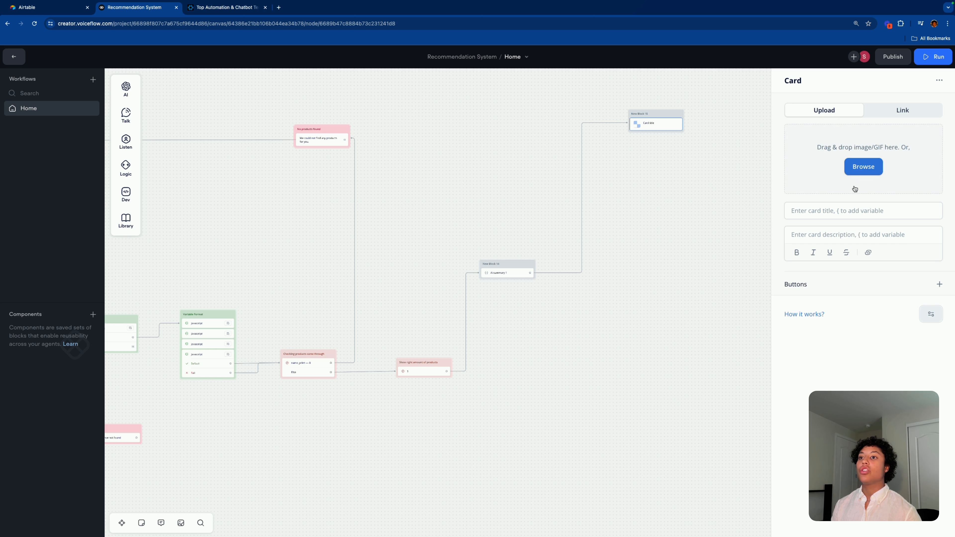
Step: Set the card title to the {name_print} variable and move the block lower
left_click(846, 216)
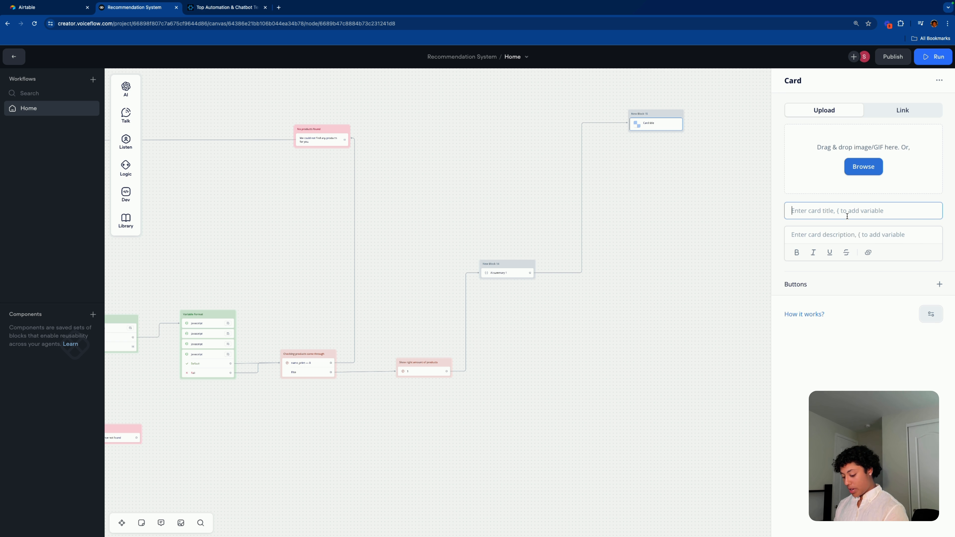
type("{")
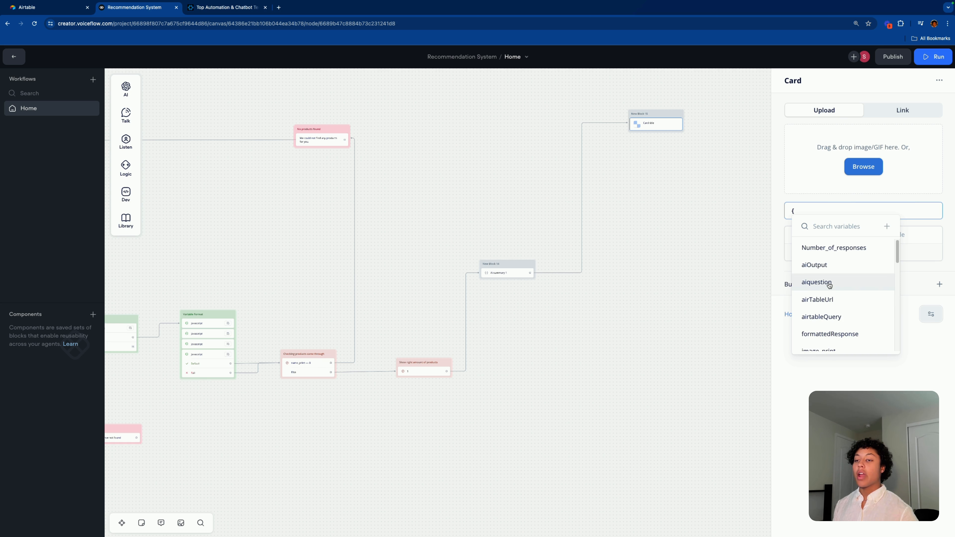
scroll(827, 282, "down", 3)
scroll(829, 283, "down", 5)
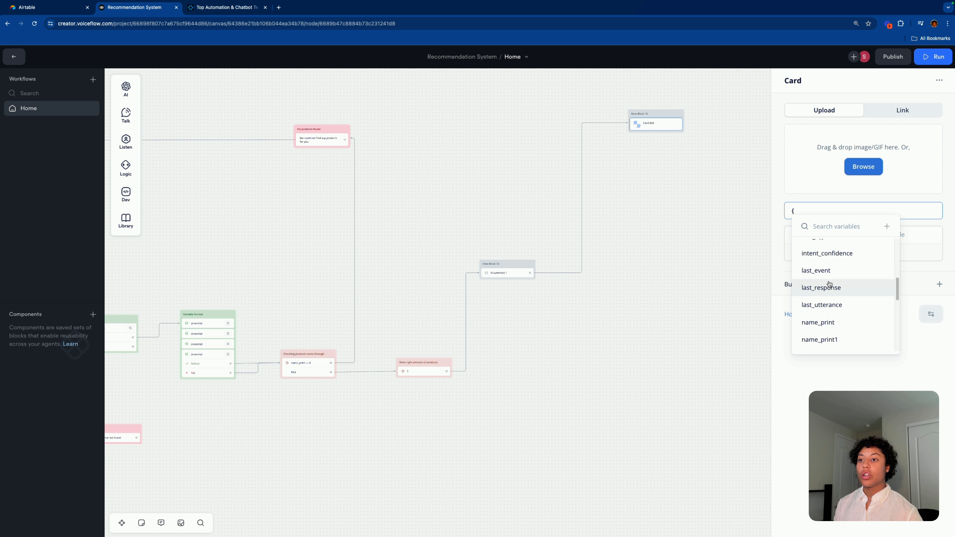
left_click(826, 278)
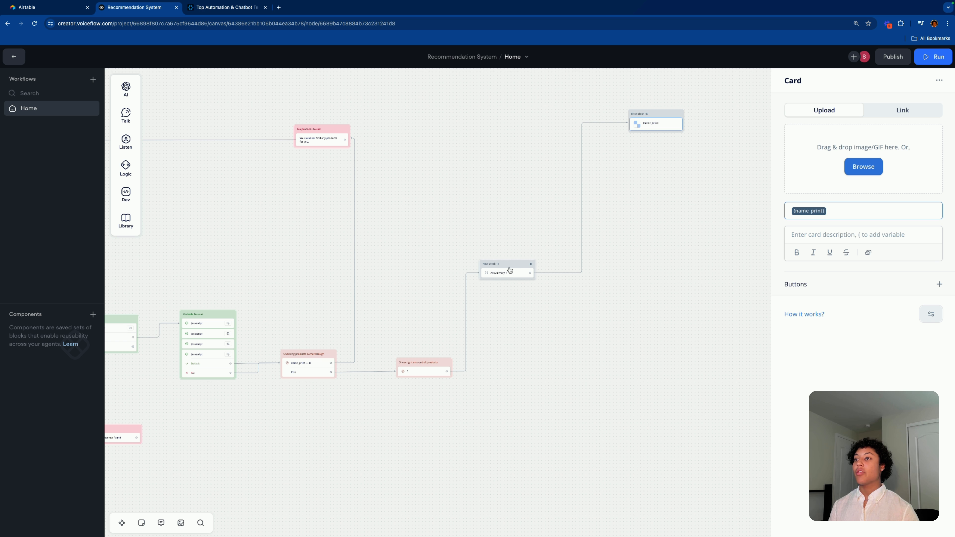
left_click_drag(660, 115, 627, 222)
scroll(587, 280, "up", 4)
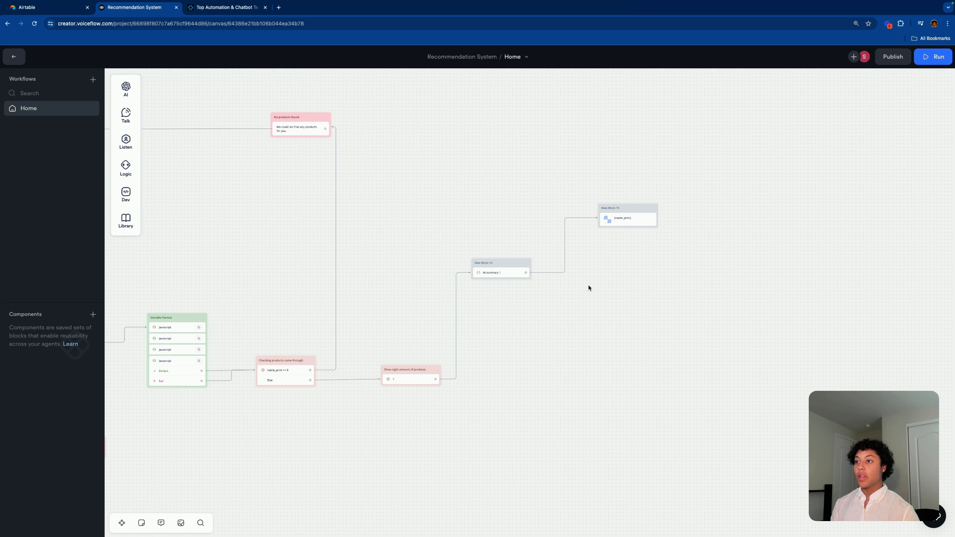
Step: Set the card image to link {image_print} and add a new card button
left_click(648, 191)
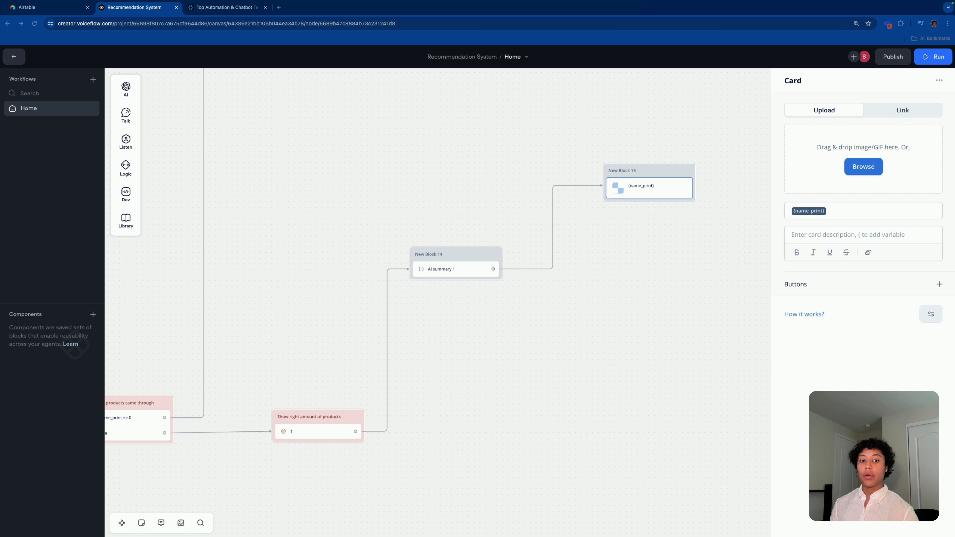
left_click(889, 109)
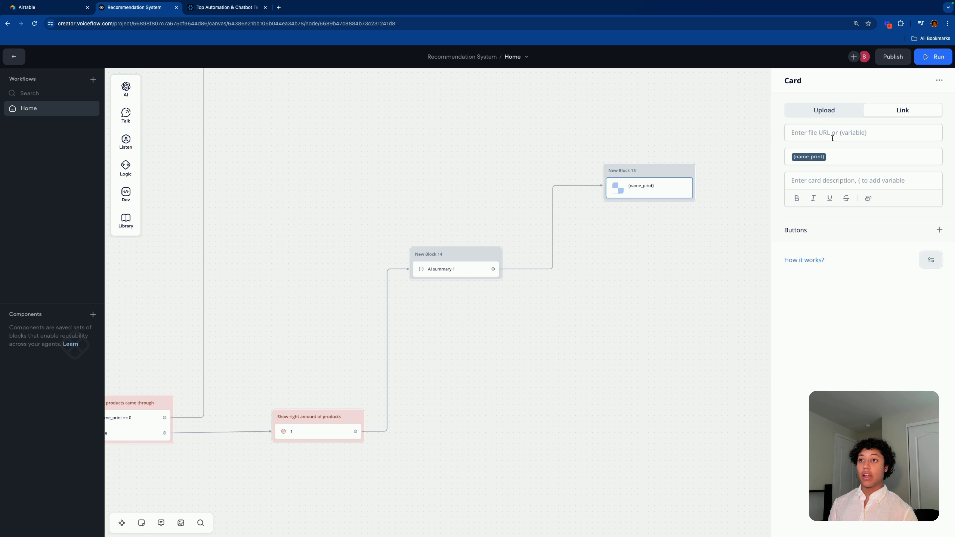
left_click(830, 134)
type("{")
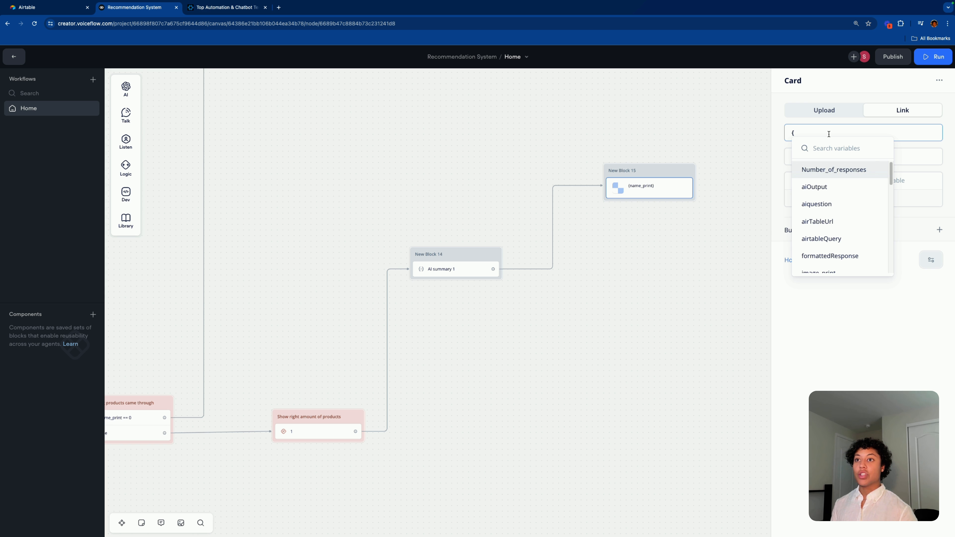
left_click(836, 107)
left_click(895, 113)
left_click(830, 128)
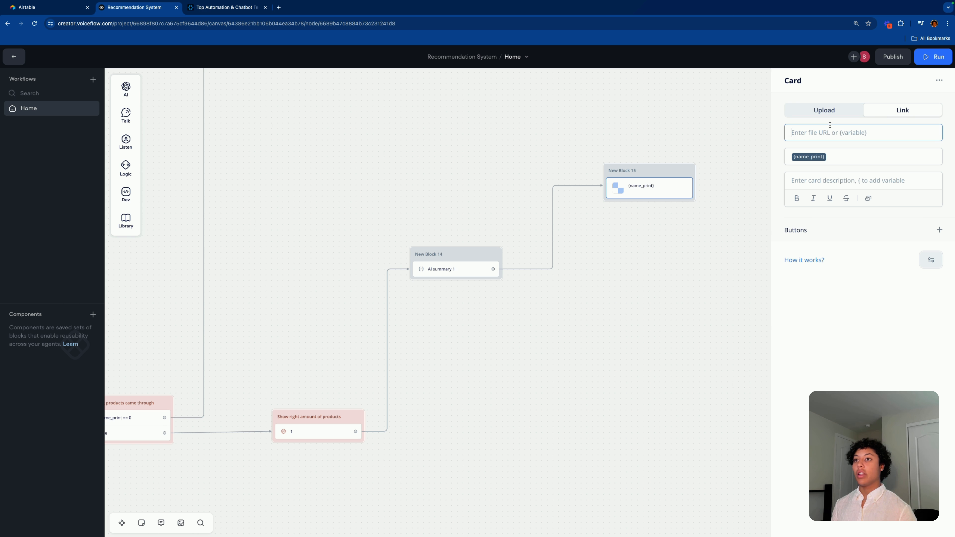
type("{")
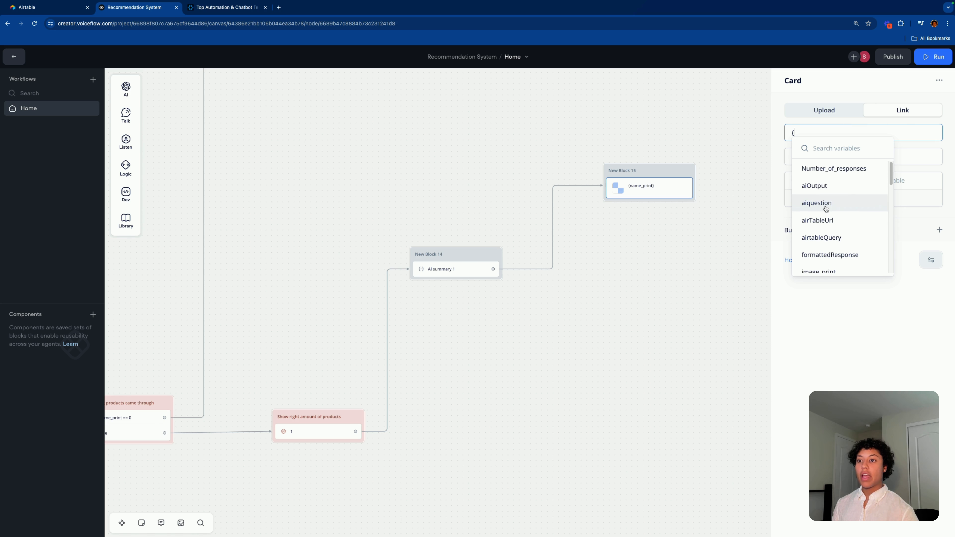
scroll(831, 209, "down", 2)
left_click(838, 184)
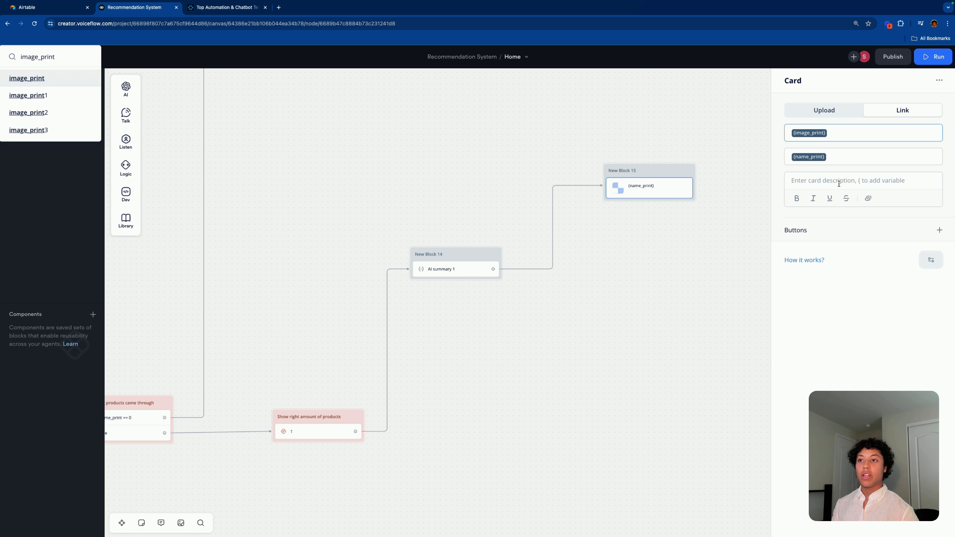
left_click(939, 230)
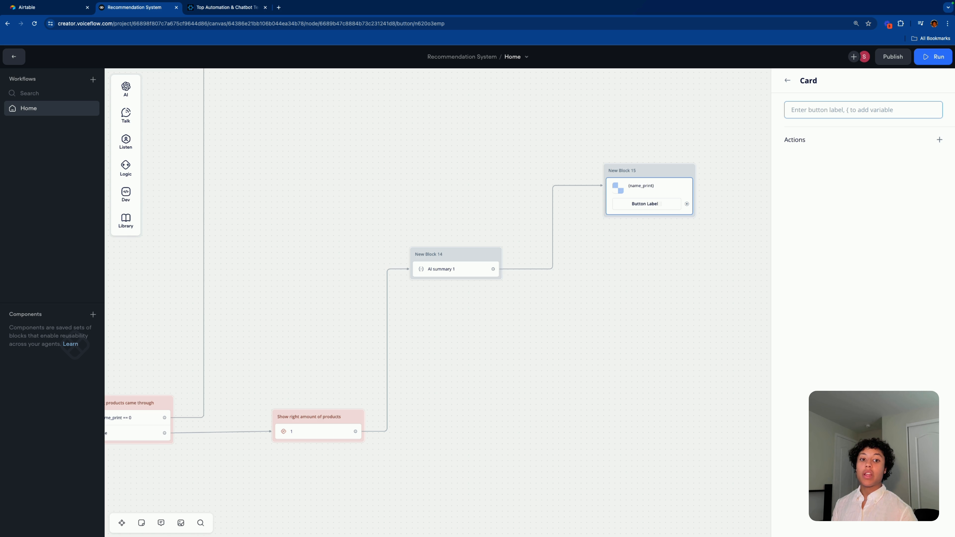
Step: Label the card button 'Purchase!' and give it an Open URL action
left_click(850, 112)
type("Purchase!")
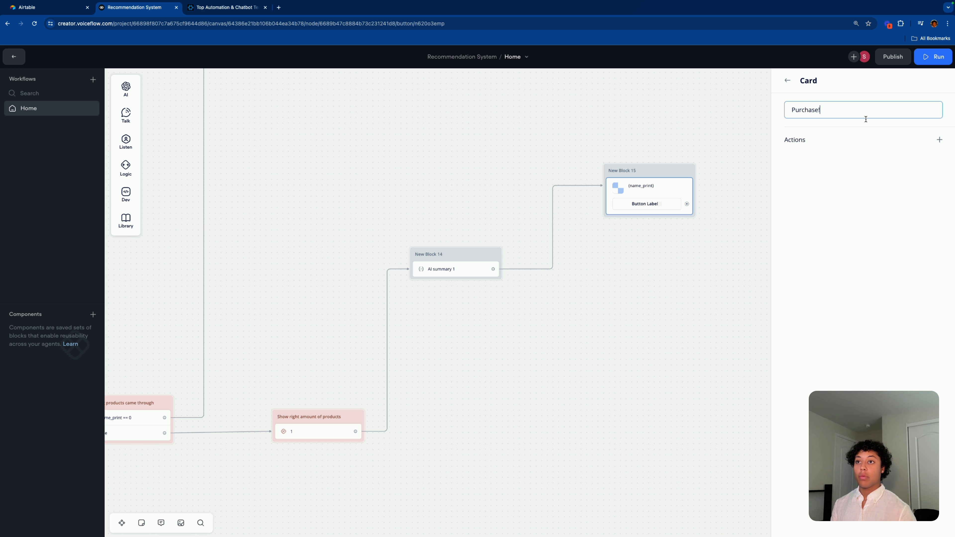
left_click(939, 140)
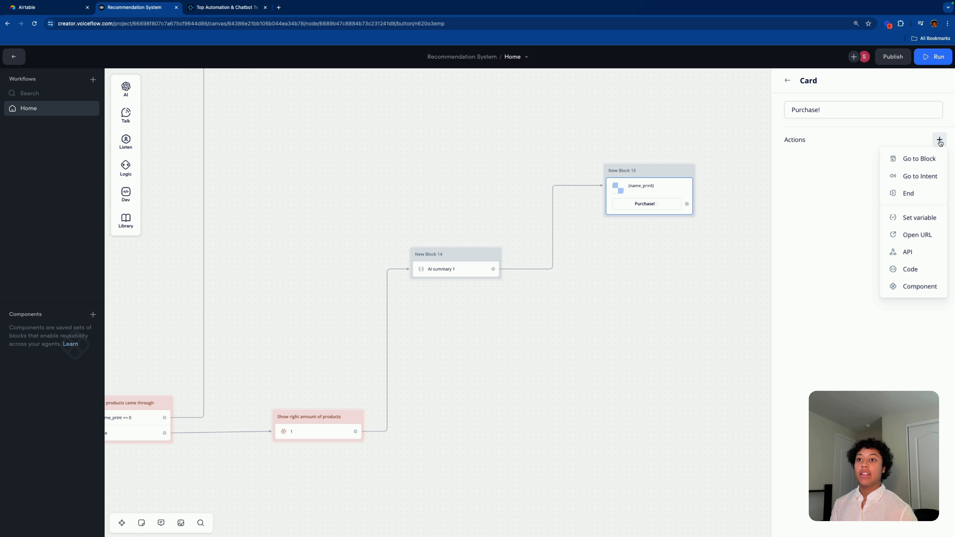
left_click(865, 182)
left_click(933, 138)
left_click(913, 233)
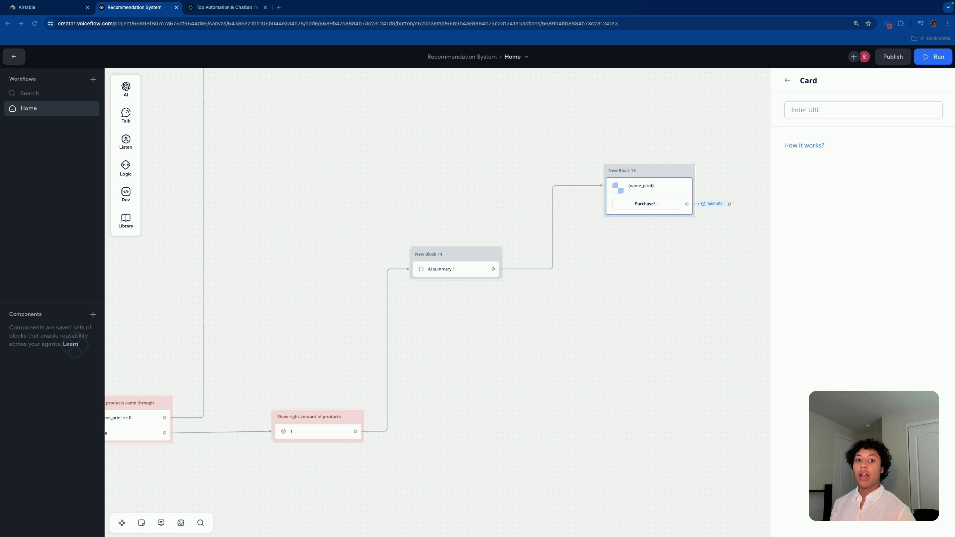
Step: Point the button's link to {url_print} and nudge New Block 15 up
left_click(852, 107)
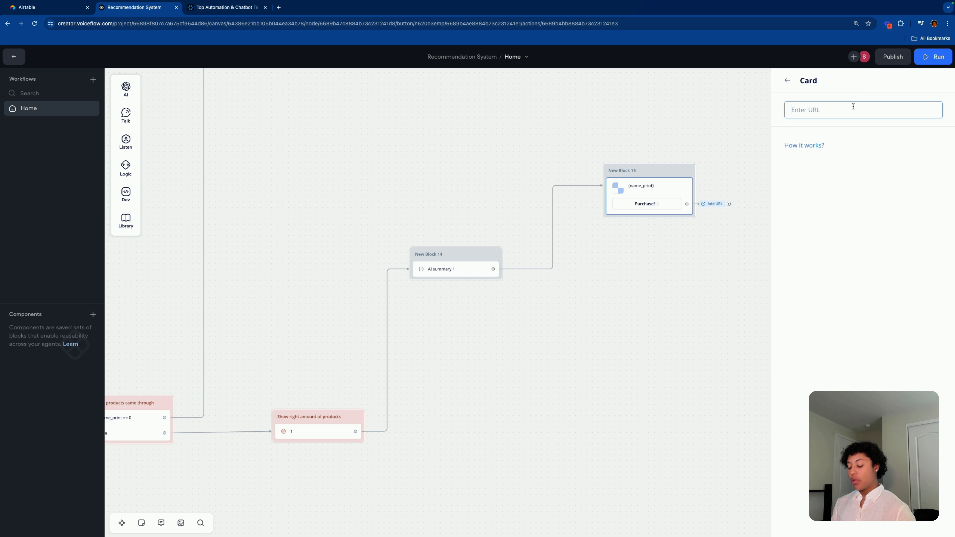
type("{")
scroll(866, 177, "up", 3)
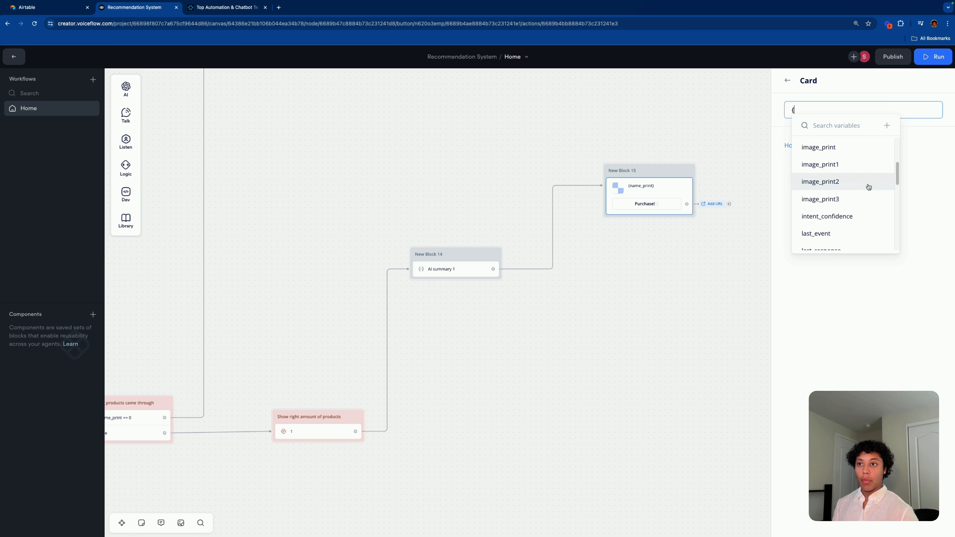
scroll(866, 186, "down", 6)
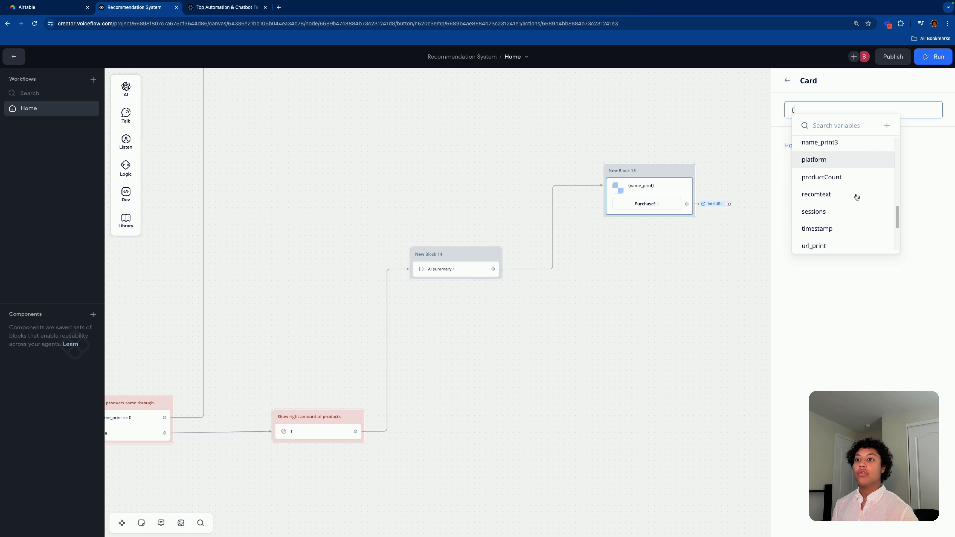
left_click(835, 235)
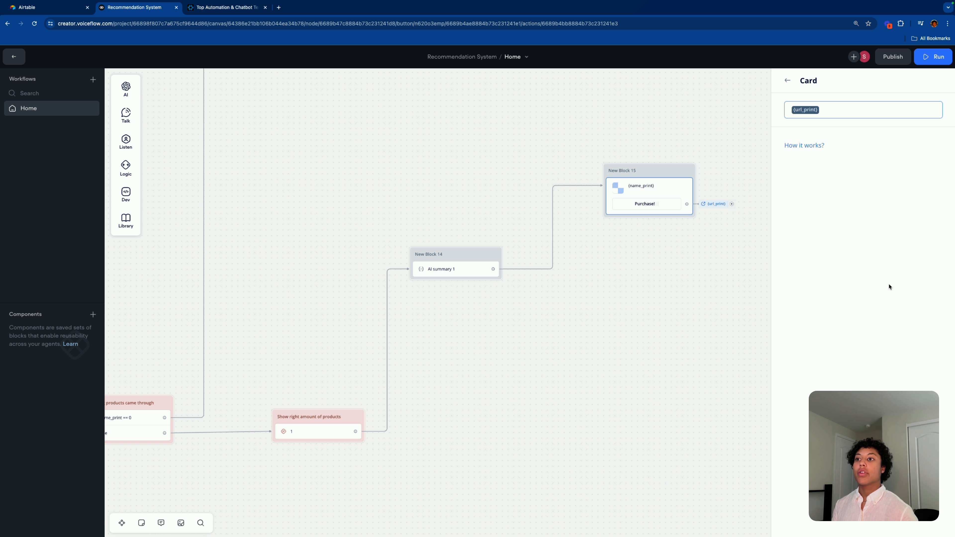
left_click(685, 319)
left_click(643, 184)
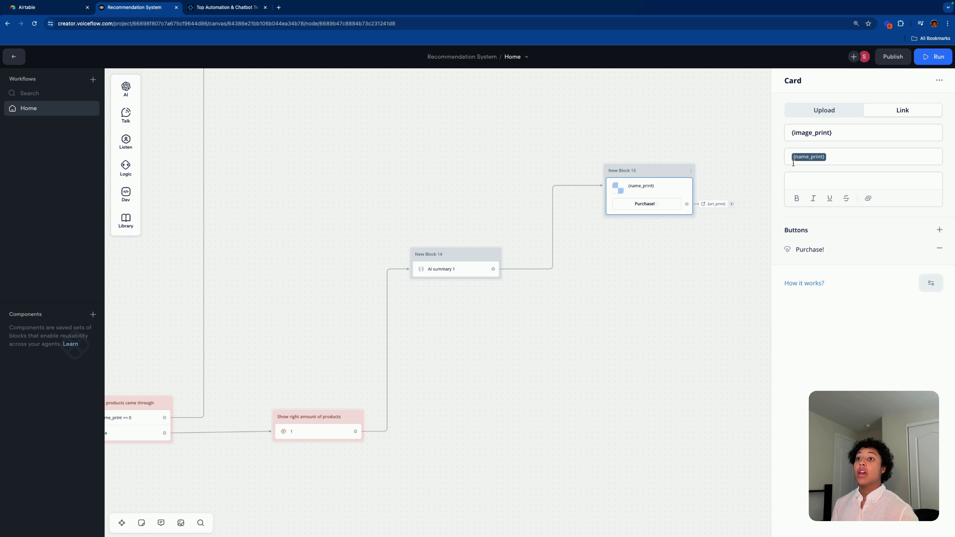
left_click_drag(666, 170, 664, 151)
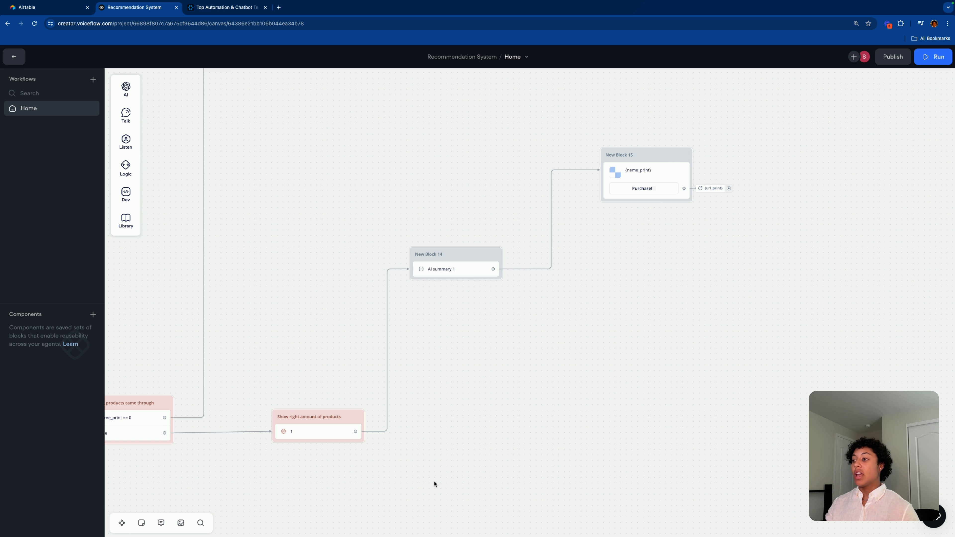
scroll(433, 480, "down", 5)
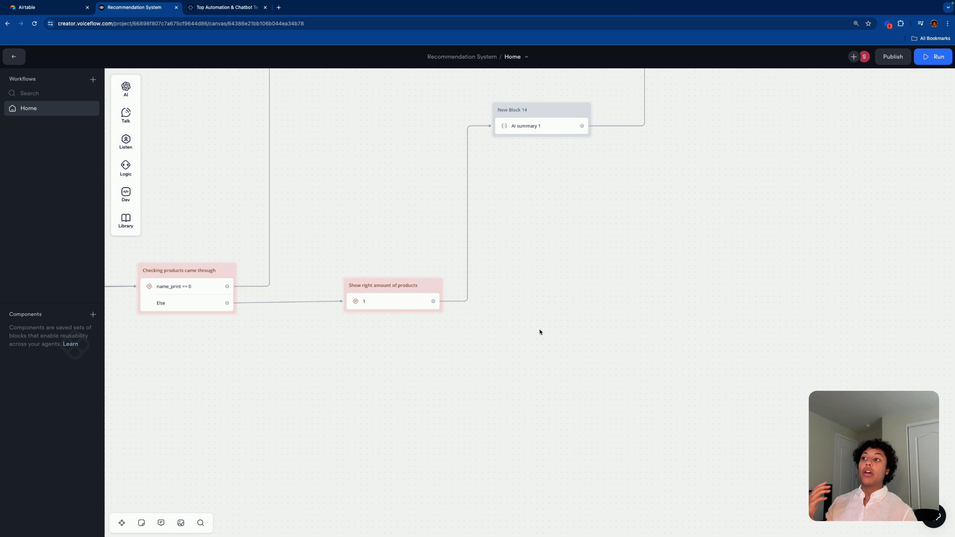
scroll(541, 325, "right", 3)
Step: Add a condition branch labelled '2' with the rule productCount is 2
scroll(583, 368, "left", 4)
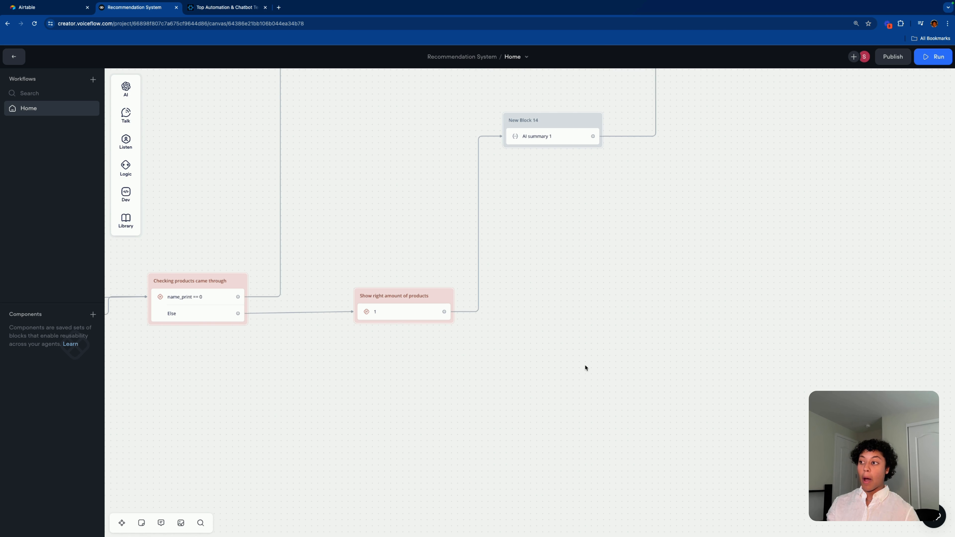
left_click(409, 312)
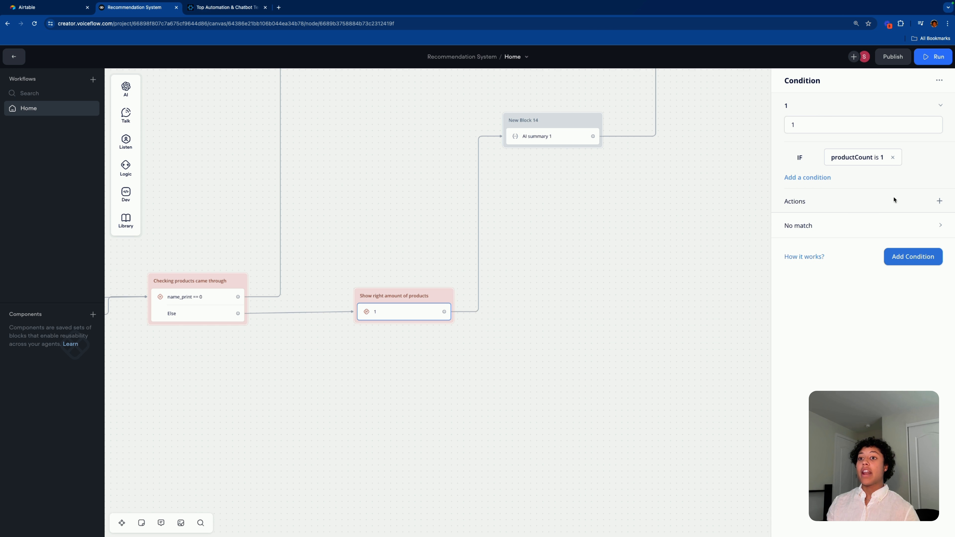
left_click(914, 257)
type("2")
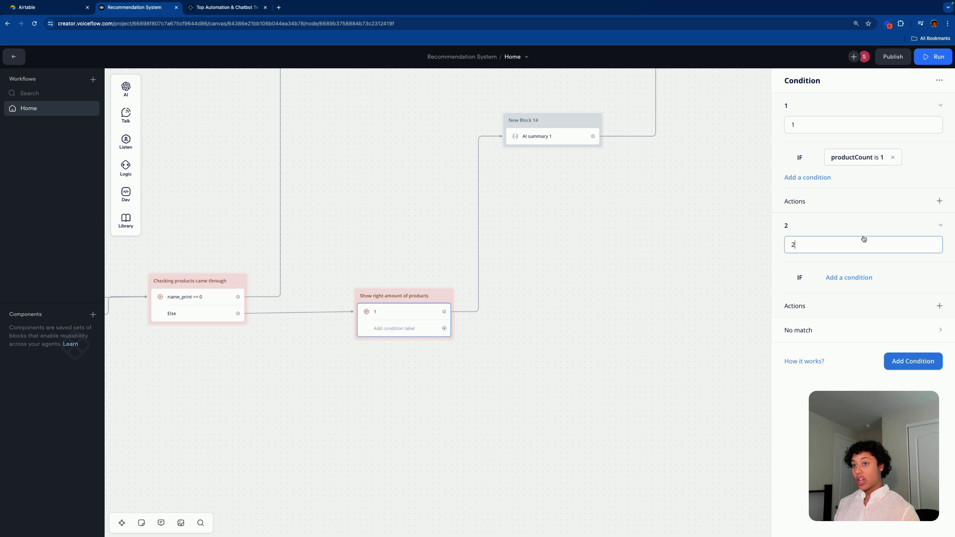
left_click(844, 277)
left_click(847, 294)
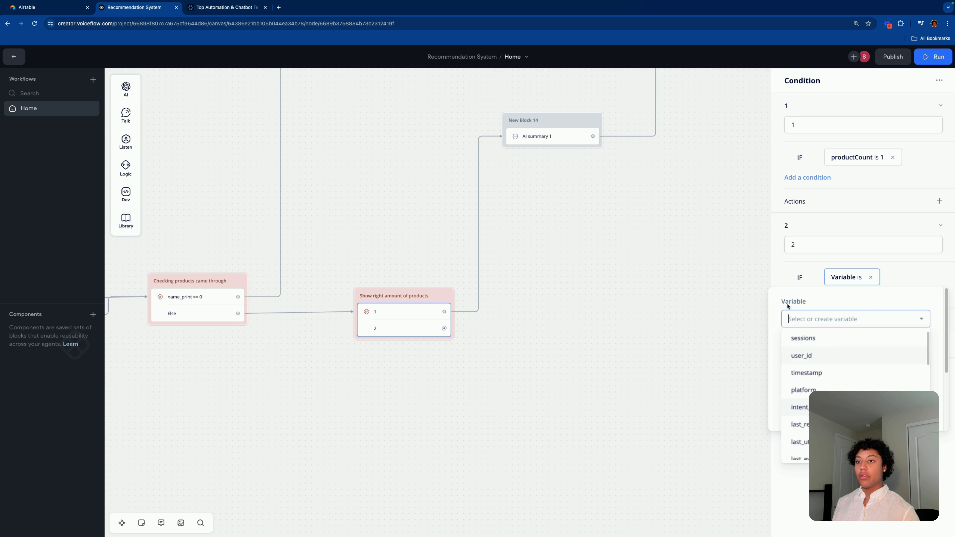
left_click(836, 362)
type("2")
key("Return")
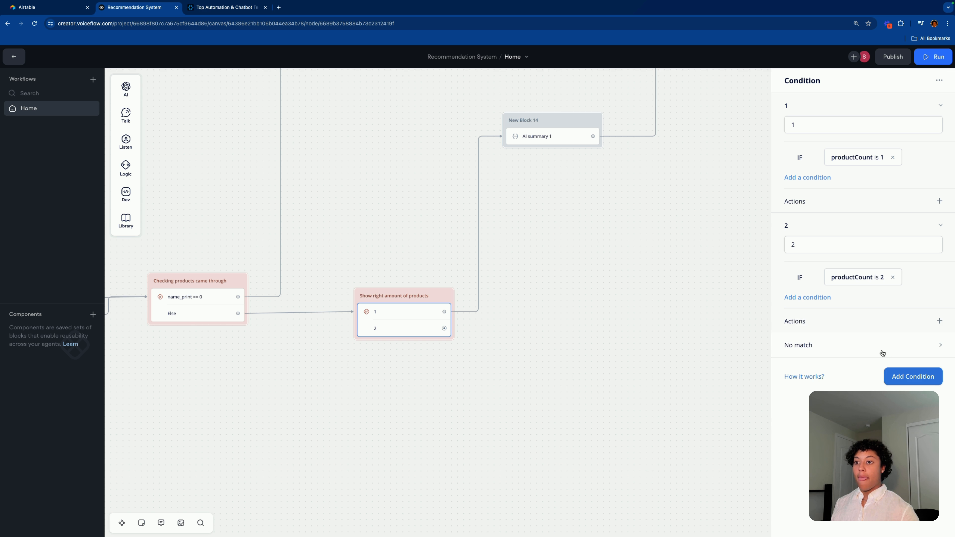
left_click_drag(623, 299, 574, 317)
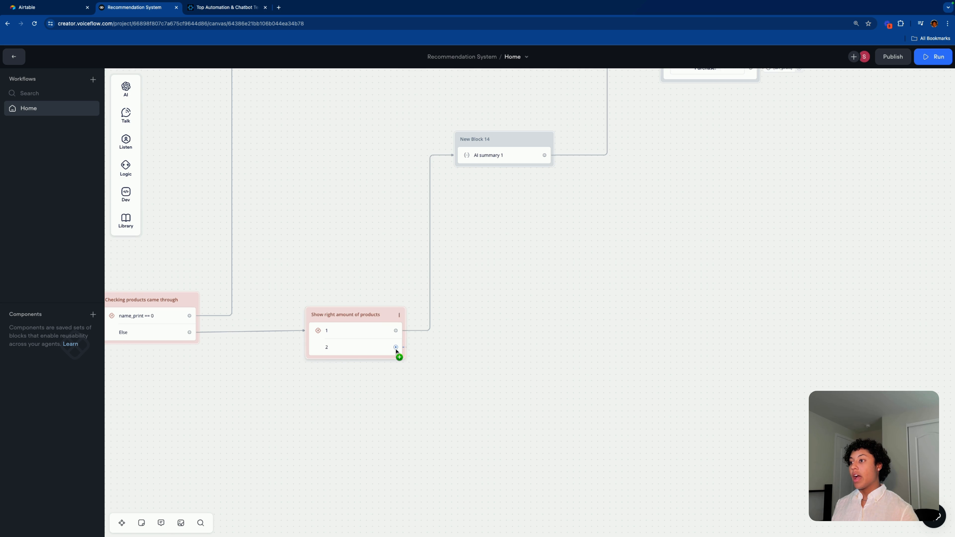
Step: Connect branch 2 to a new Set AI step, New Block 16, below New Block 14
left_click_drag(395, 347, 497, 216)
mouse_move(536, 245)
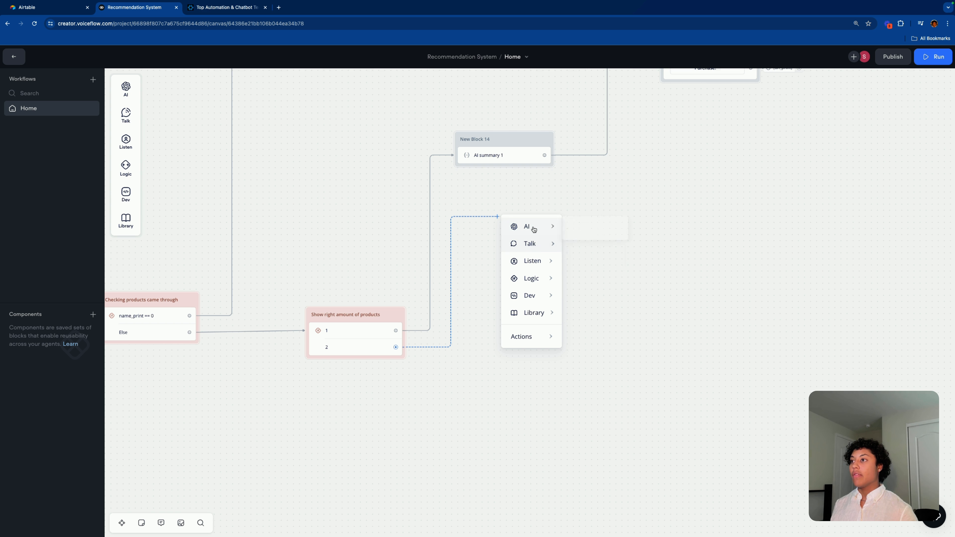
mouse_move(533, 226)
left_click(592, 248)
left_click_drag(574, 226, 547, 329)
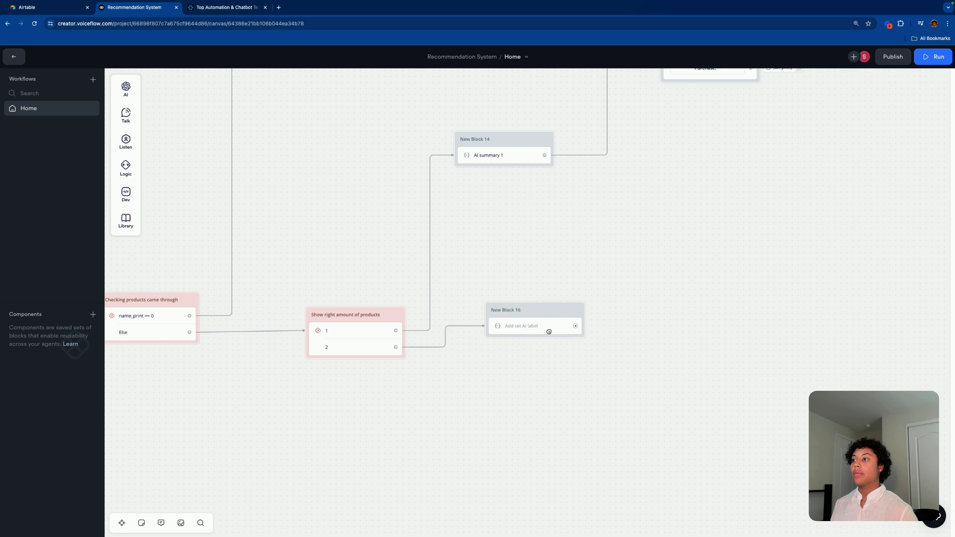
scroll(517, 320, "down", 2)
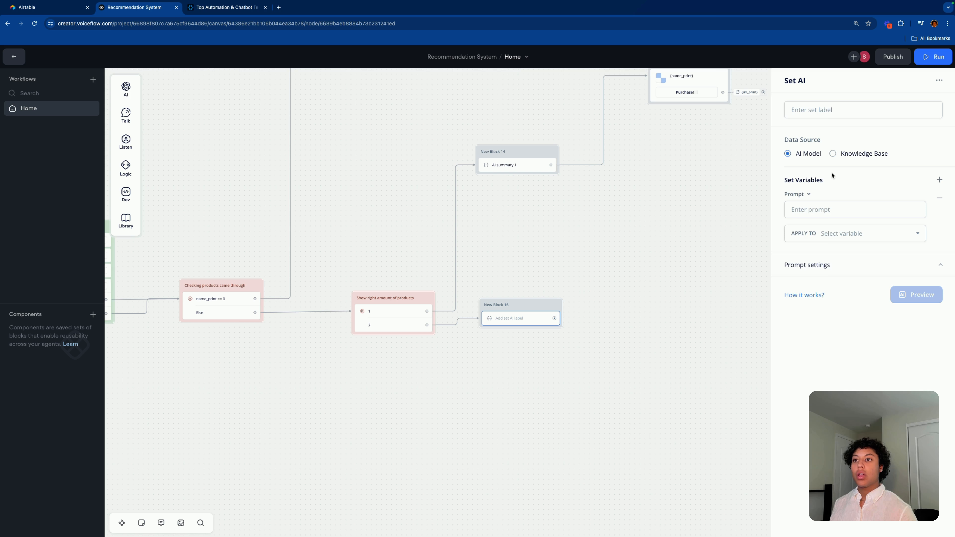
Step: Put the two-product prompt in AI summary 1 and select its text for copying
left_click(543, 166)
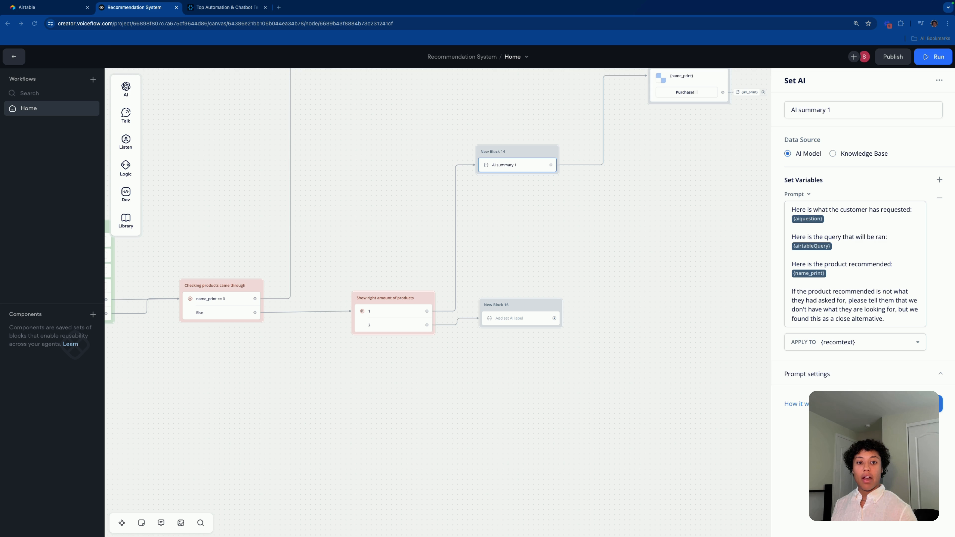
key("ctrl+a")
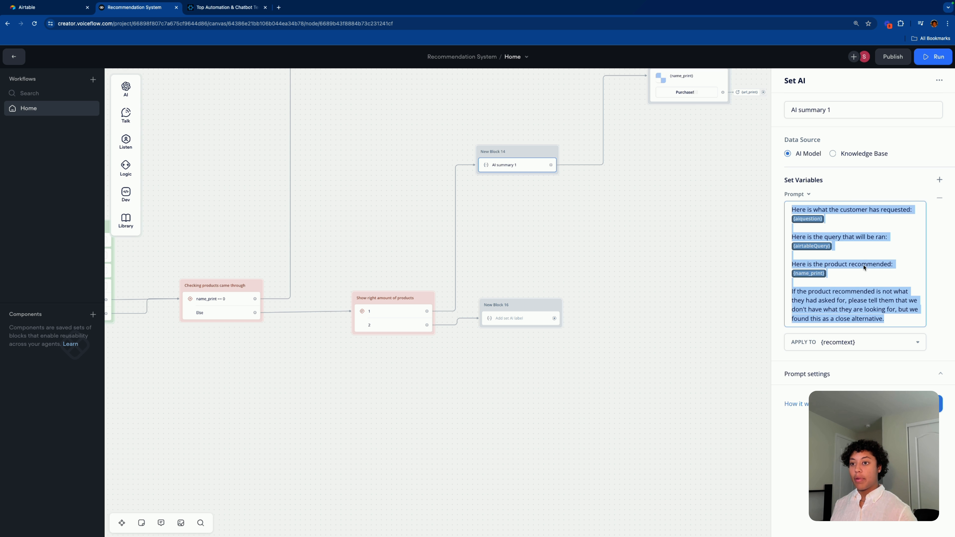
type("Here is what the customer has requested: {aiquestion}  Here is the query that will be ran: {airtableQuery}  Here is the first product recommended: {name_print}  Here is the second product recommended: {name_print1}  If the products recommended are not what they had asked for, please tell them that we don't have what they are looking for, but we found these as close alternatives.")
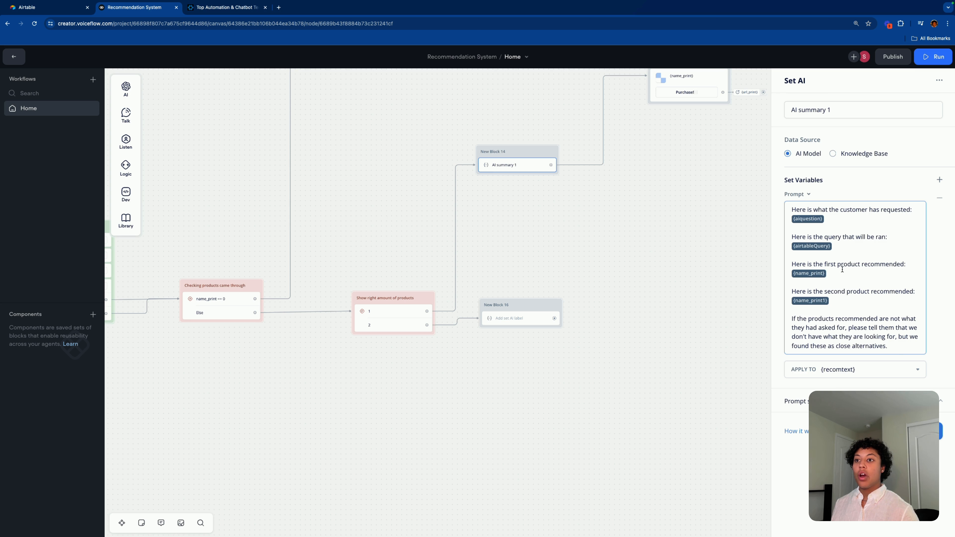
left_click(816, 273)
left_click_drag(793, 265, 888, 284)
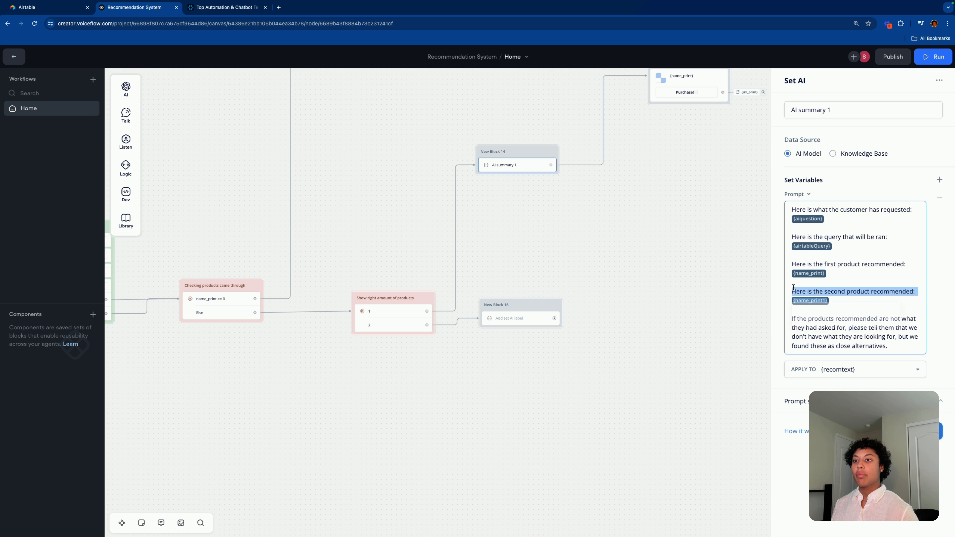
left_click(888, 282)
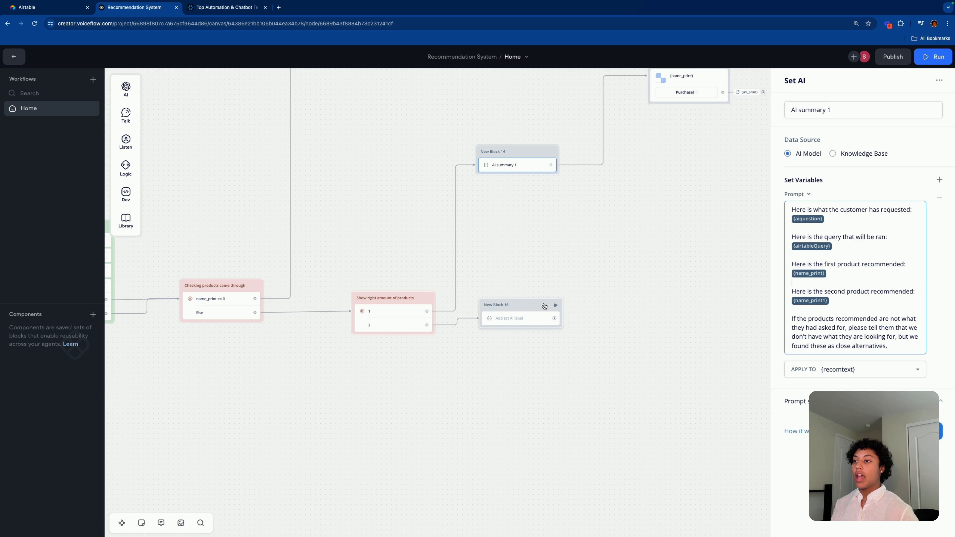
left_click_drag(539, 306, 535, 314)
Step: Paste the two-product prompt into New Block 16's Set AI step, applied to recomtext
left_click(528, 324)
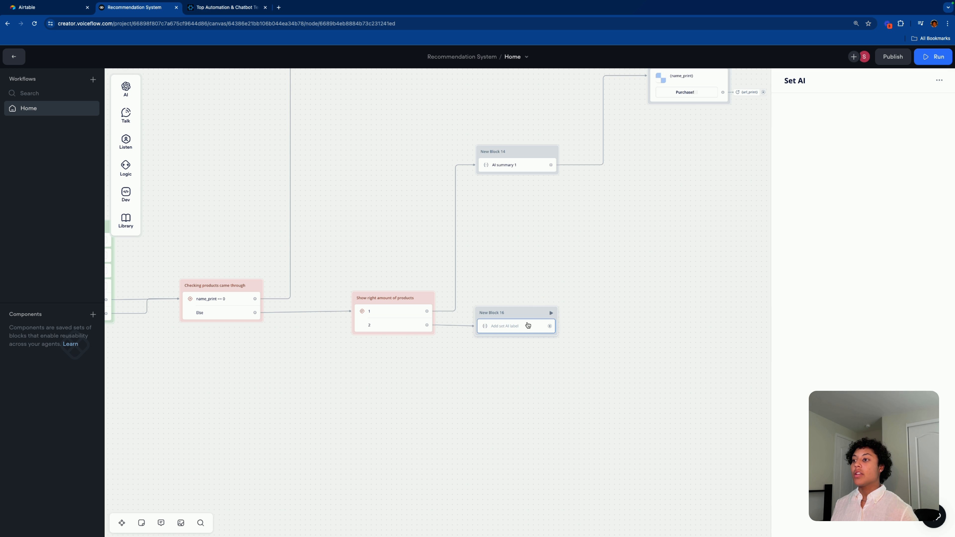
left_click(811, 209)
type("Here is what the customer has requested: {aiquestion}  Here is the query that will be ran: {airtableQuery}  Here is the first product recommended: {name_print}  Here is the second product recommended: {name_print1}  If the products recommended are not what they had asked for, please tell them that we don't have what they are looking for, but we found these as close alternatives.")
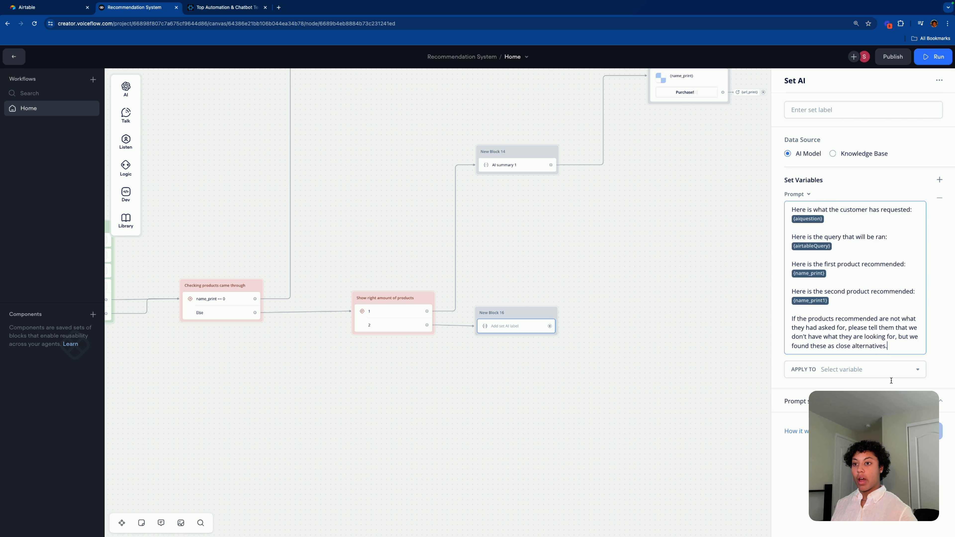
left_click(852, 370)
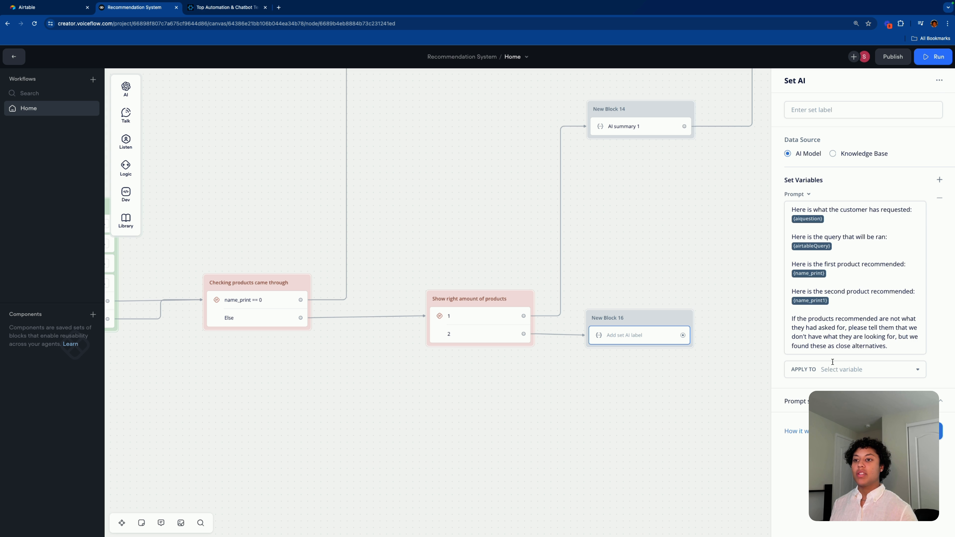
left_click(832, 363)
type("tr")
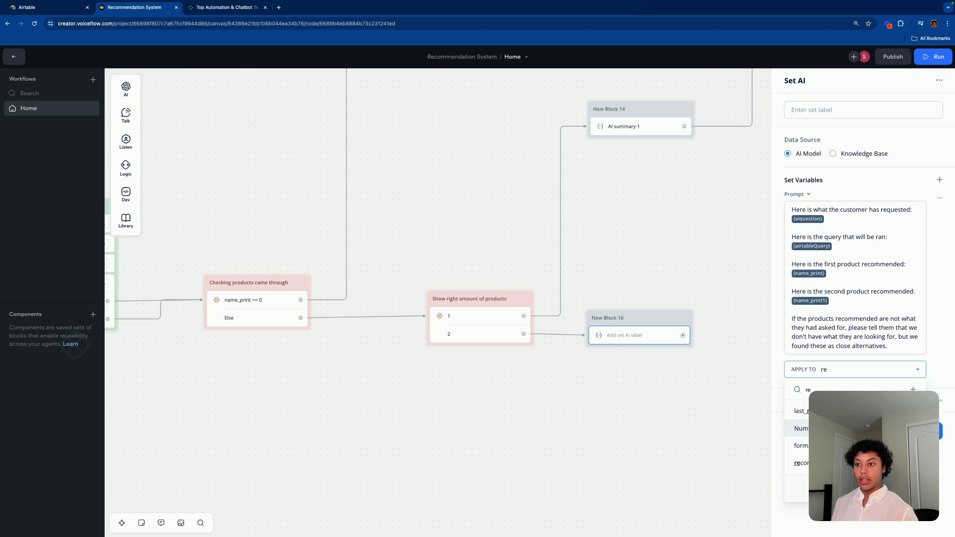
left_click(797, 445)
left_click_drag(654, 323, 661, 318)
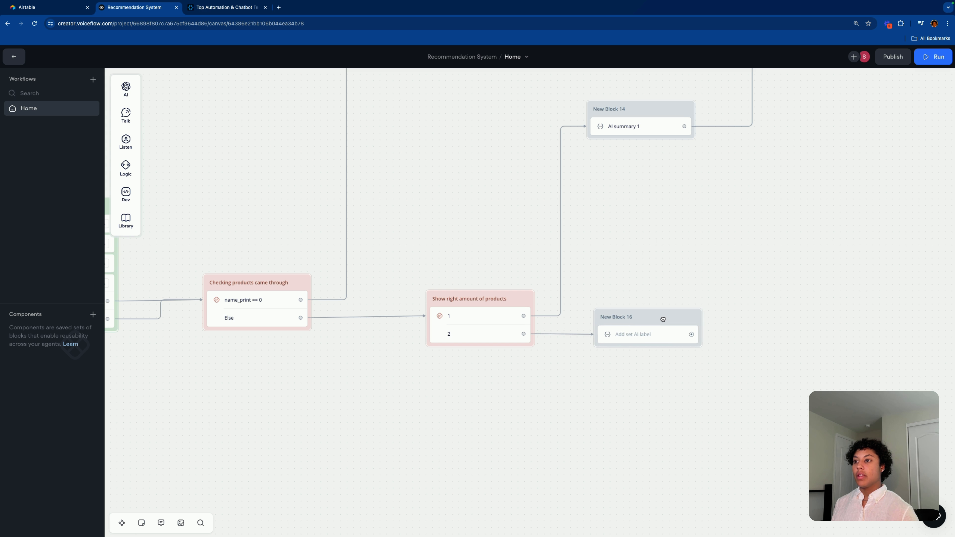
Step: Label the Set AI step 'AI Summary 2'
left_click(664, 342)
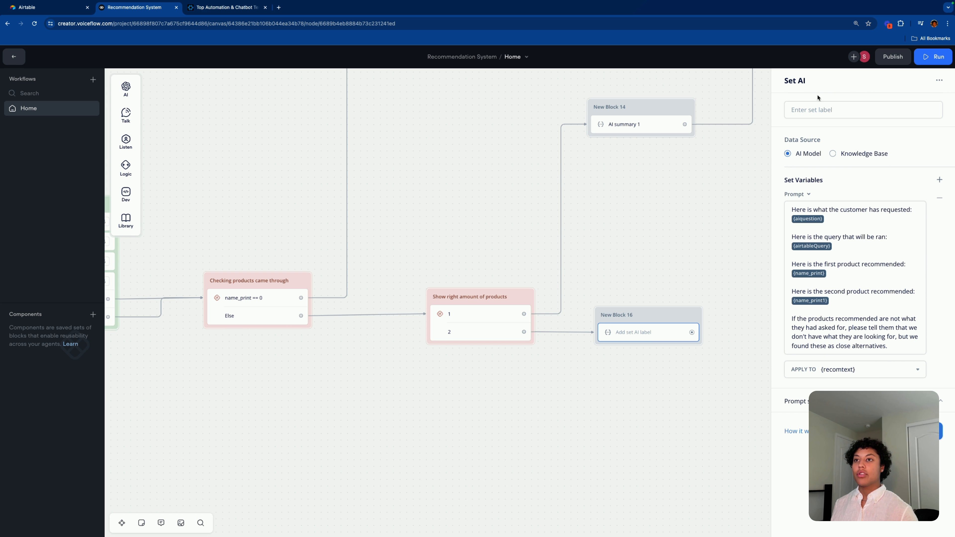
left_click(816, 111)
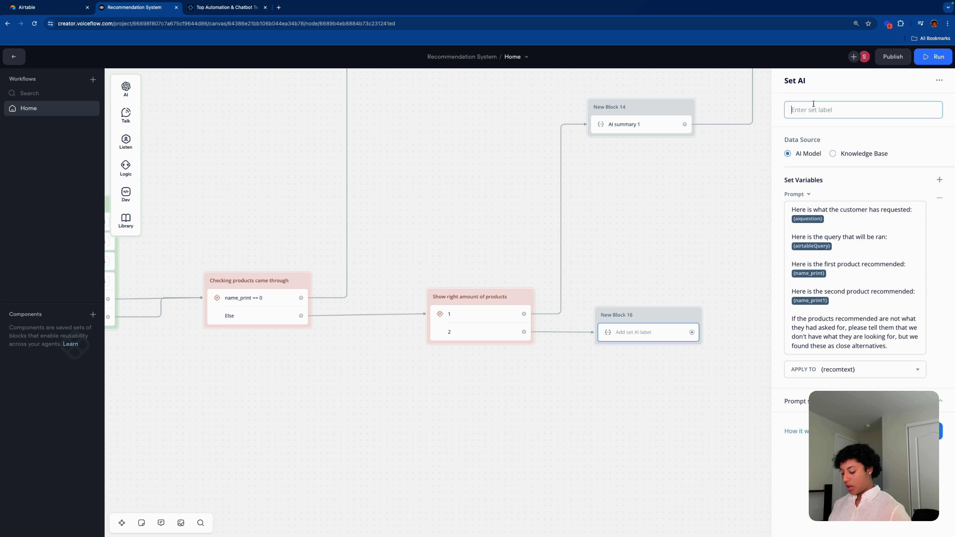
type("AI Summary")
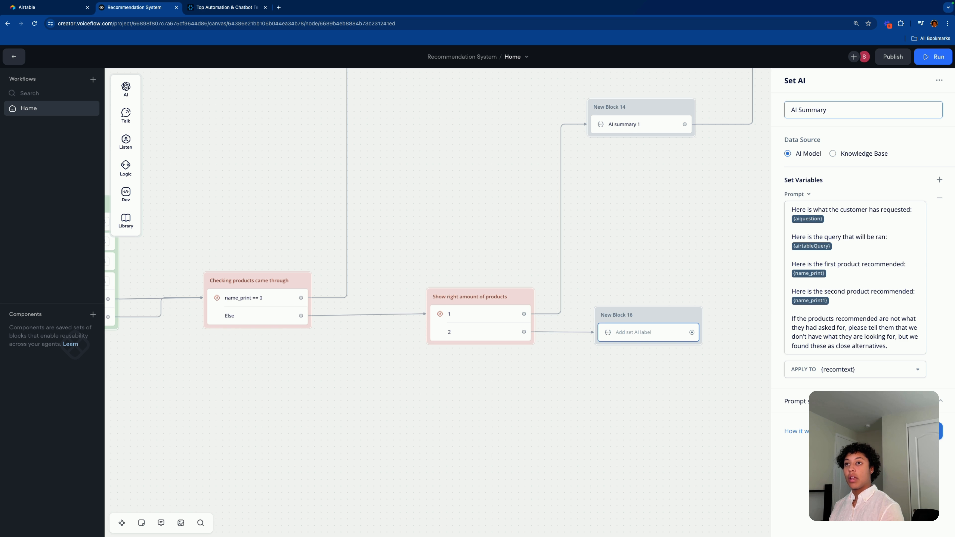
left_click_drag(543, 384, 649, 314)
mouse_move(690, 340)
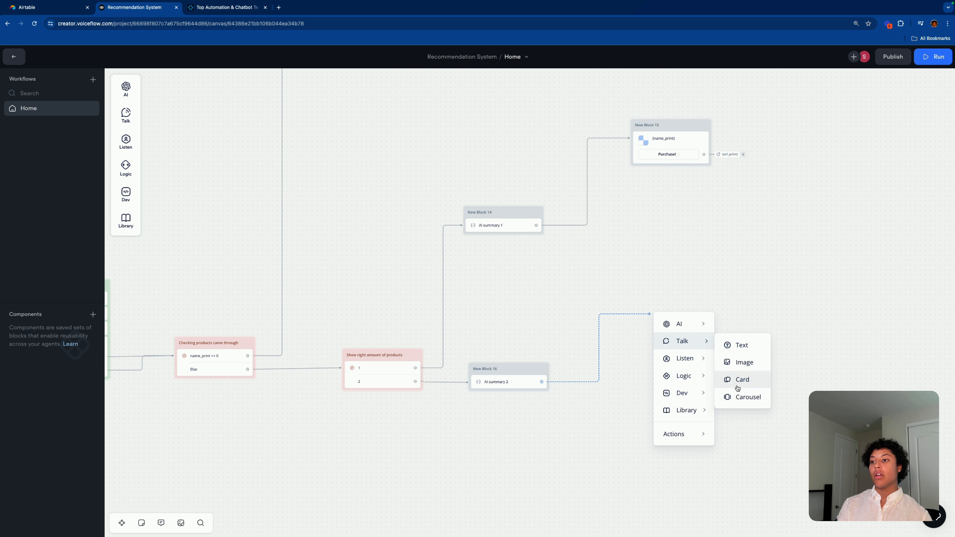
Step: Add a Carousel step after New Block 16 with {image_print} as the card image link
left_click(744, 397)
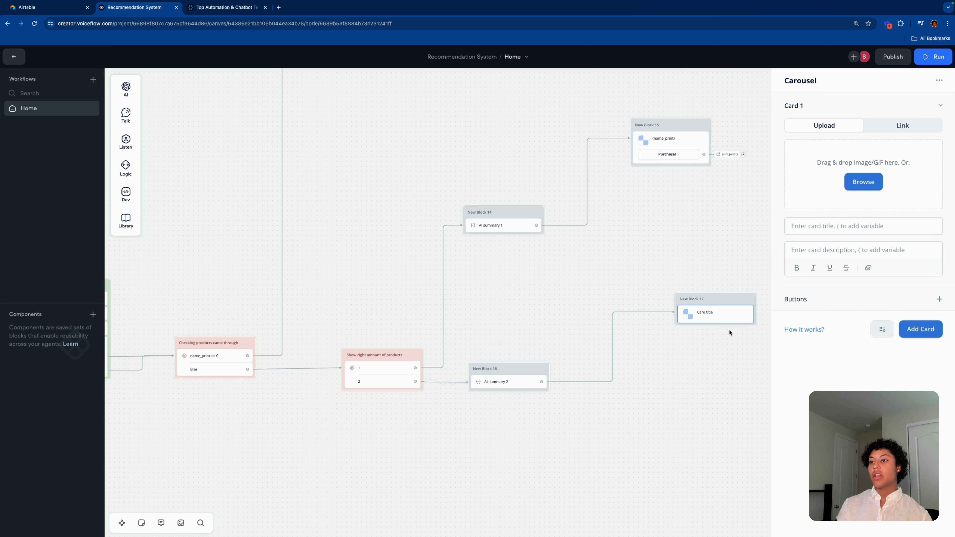
left_click_drag(731, 298, 672, 312)
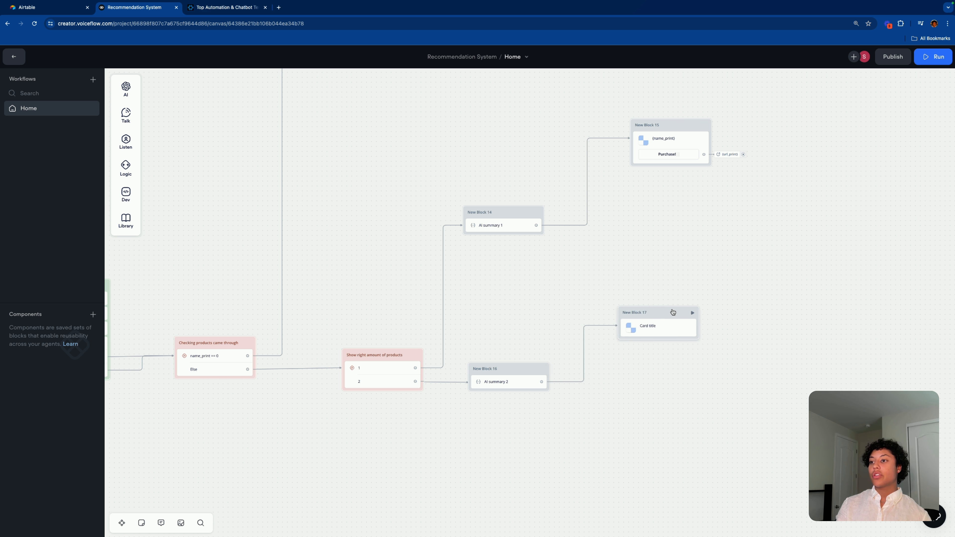
left_click(667, 329)
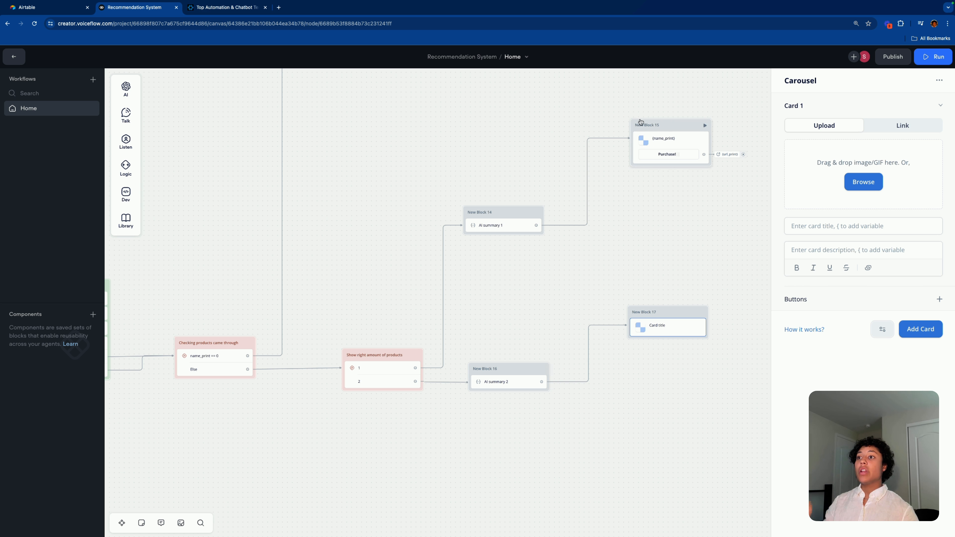
left_click(671, 139)
left_click(845, 132)
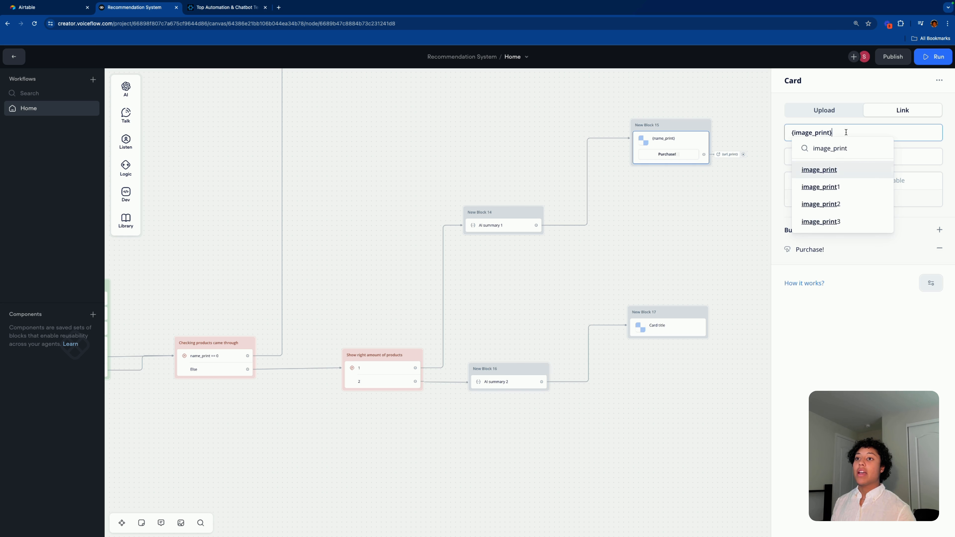
left_click_drag(846, 133, 732, 193)
key("ctrl+c")
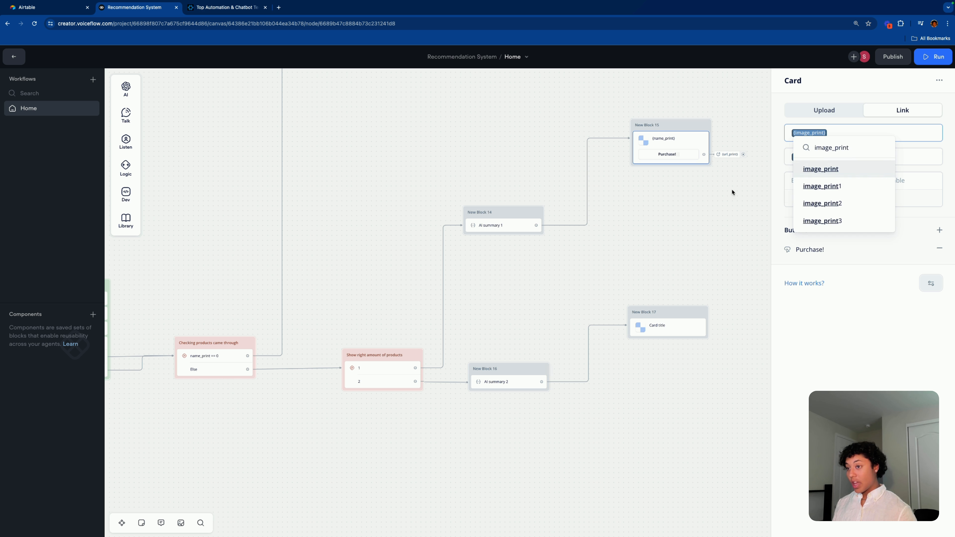
left_click(671, 325)
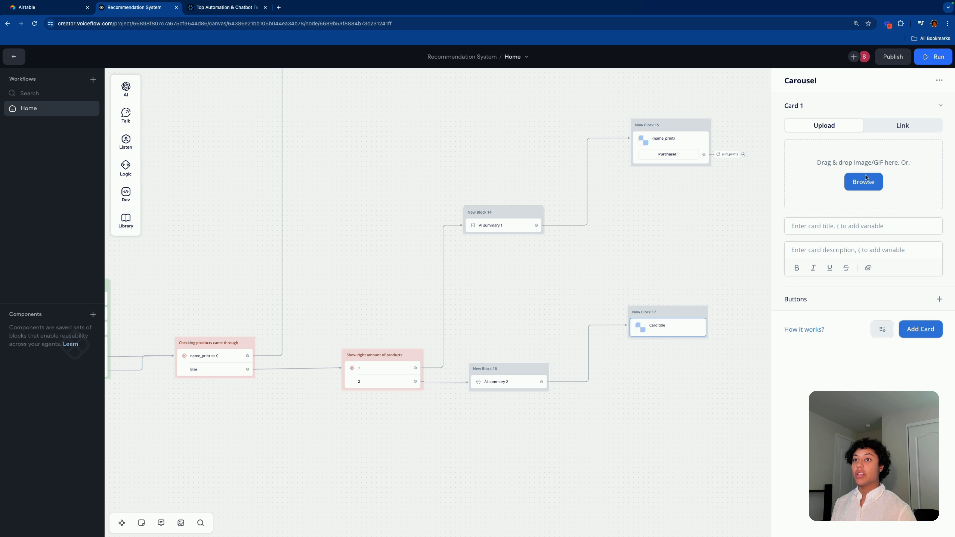
left_click(880, 128)
key("ctrl+v")
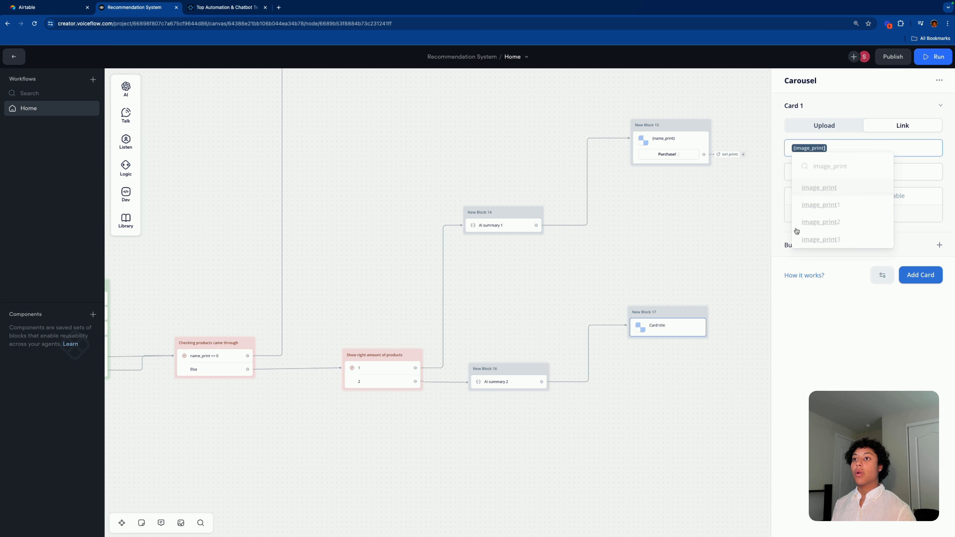
Step: Set the carousel card title to {name_print}, copied from New Block 15
left_click(665, 143)
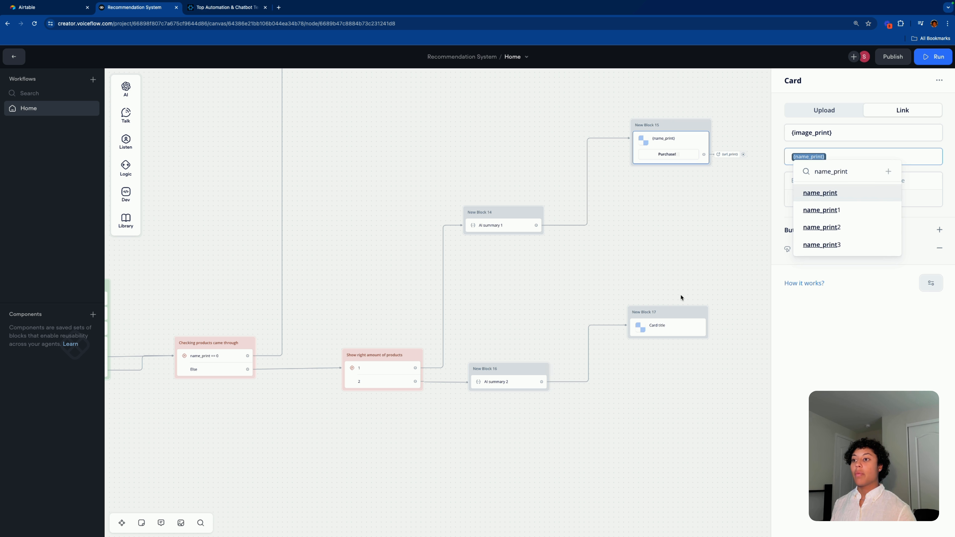
left_click(671, 324)
left_click(843, 173)
type("{name_print}")
left_click(759, 165)
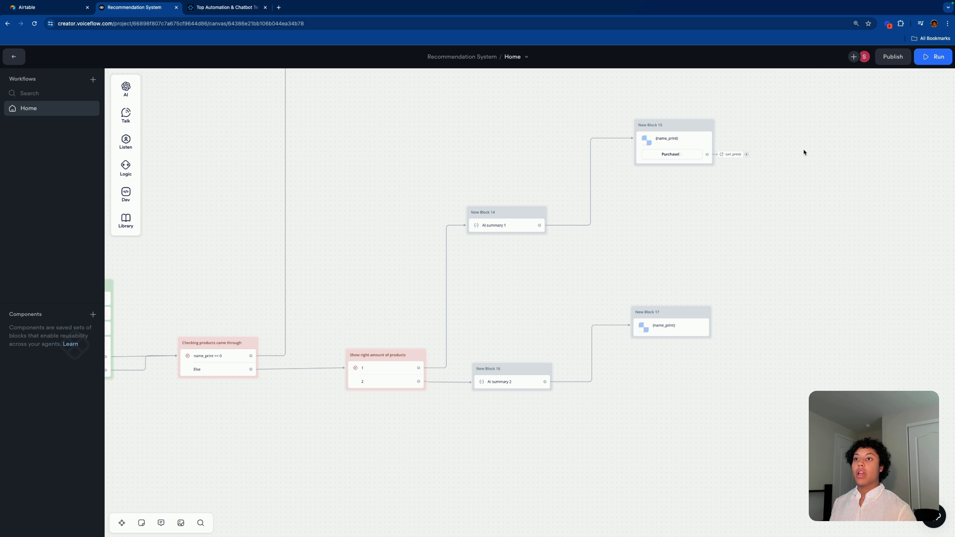
left_click(672, 325)
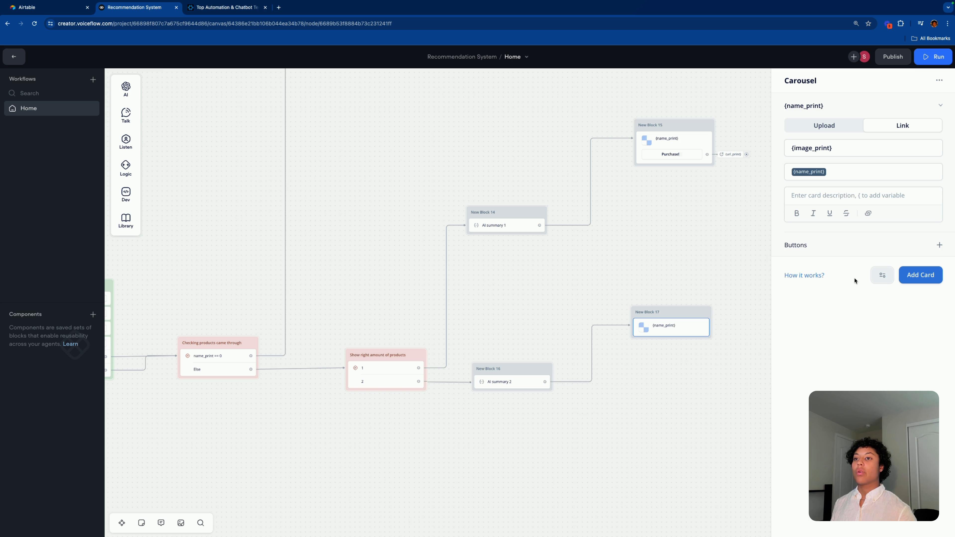
Step: Give the carousel card a Purchase button opening {url_print}, then add a second card
left_click(939, 244)
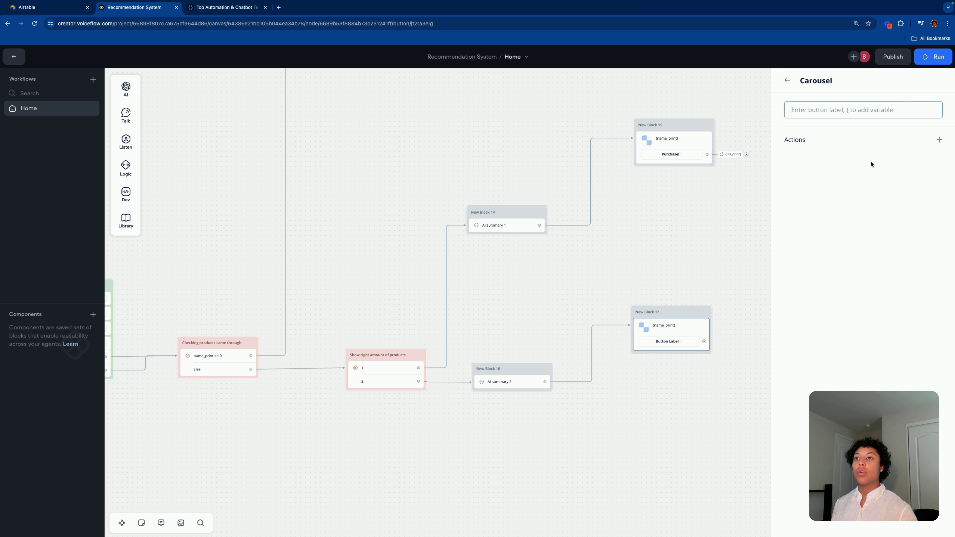
type("Pruc")
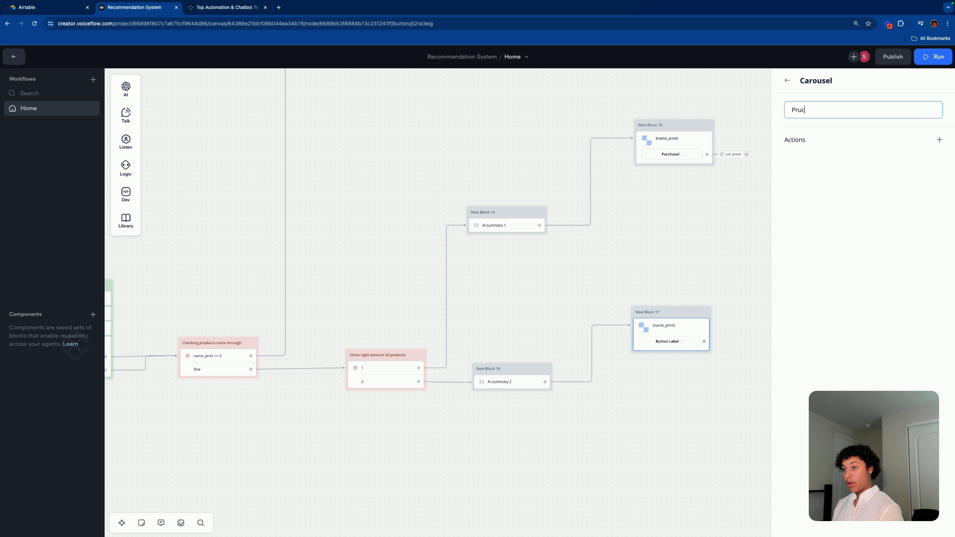
left_click(939, 140)
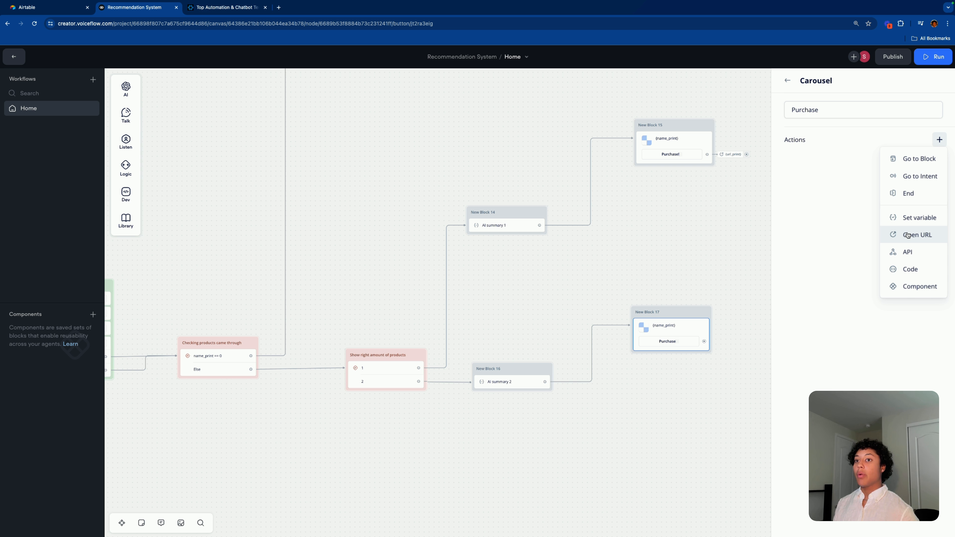
left_click(908, 235)
type("{")
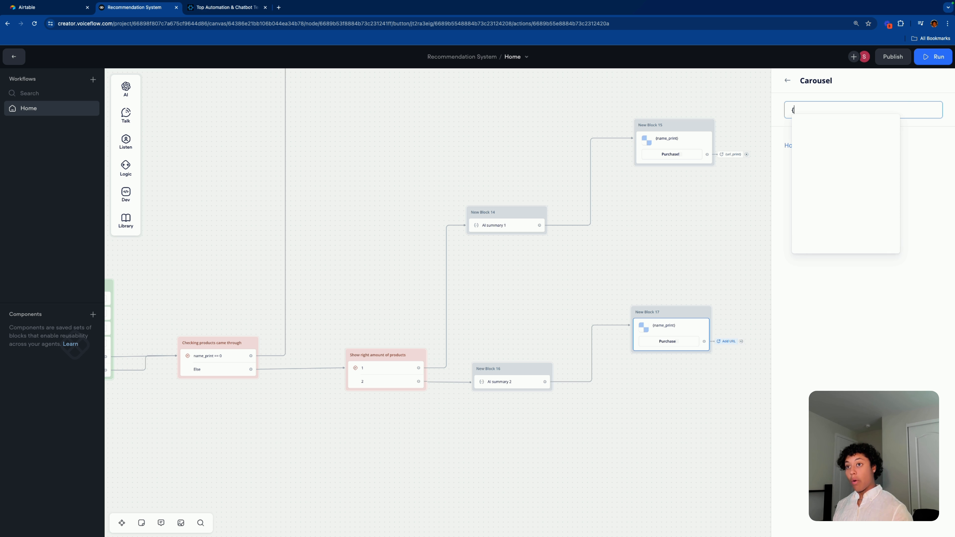
scroll(833, 213, "down", 3)
scroll(833, 214, "down", 4)
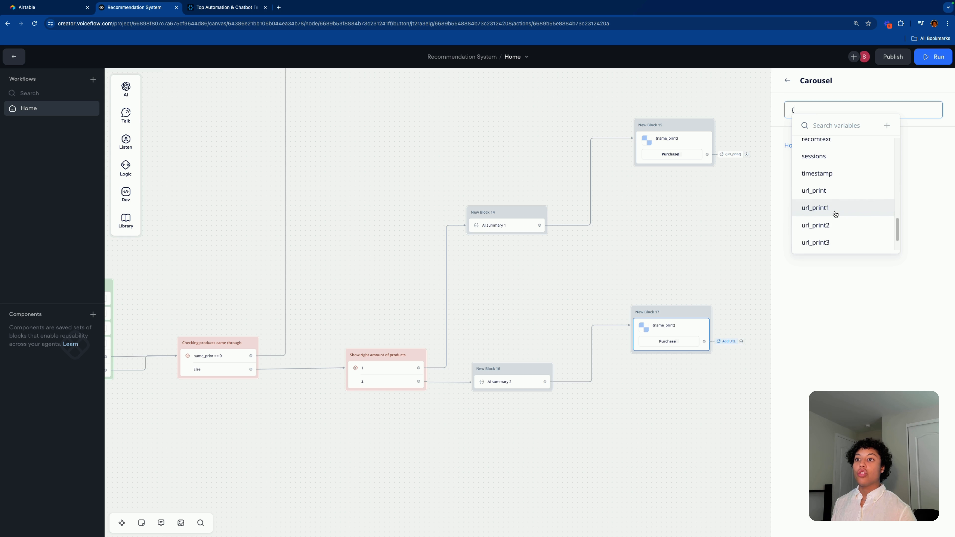
left_click(813, 185)
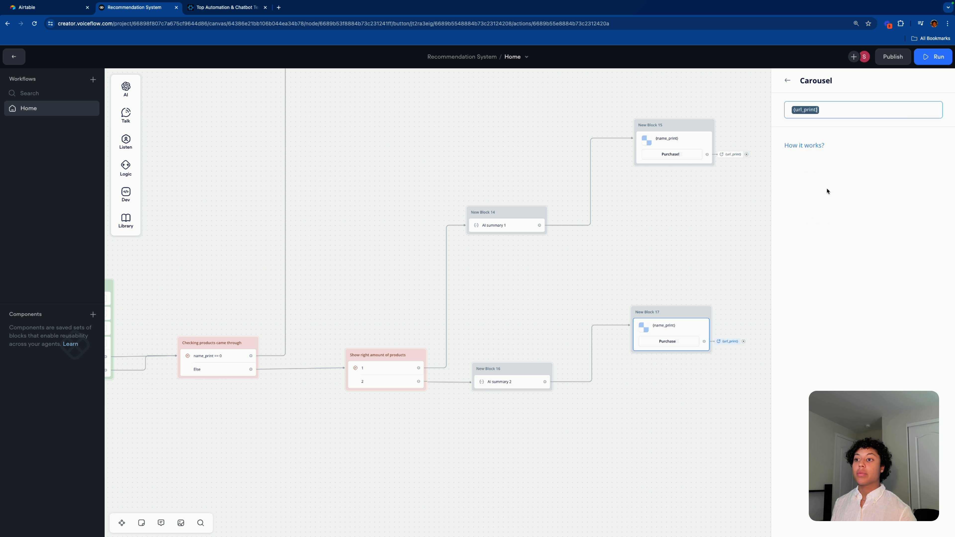
left_click(693, 195)
left_click(676, 324)
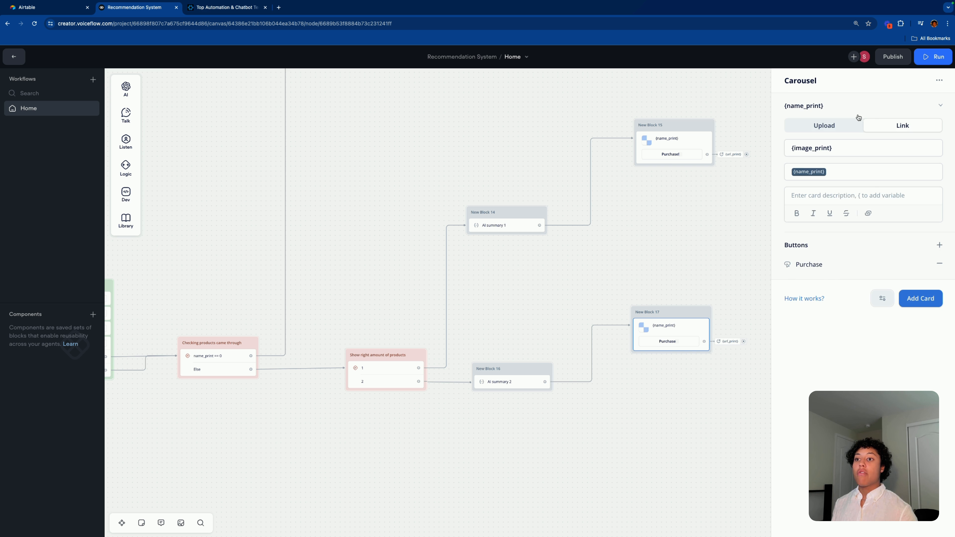
left_click(919, 298)
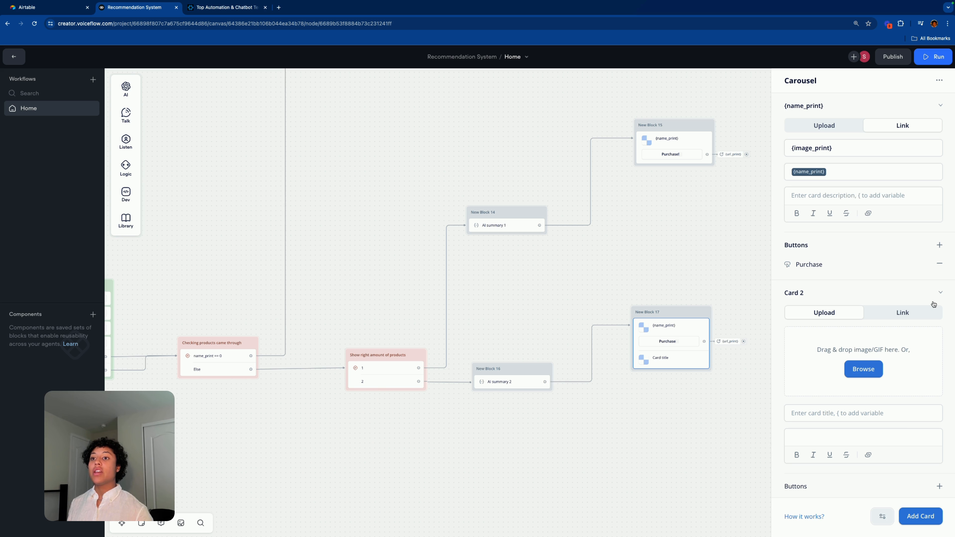
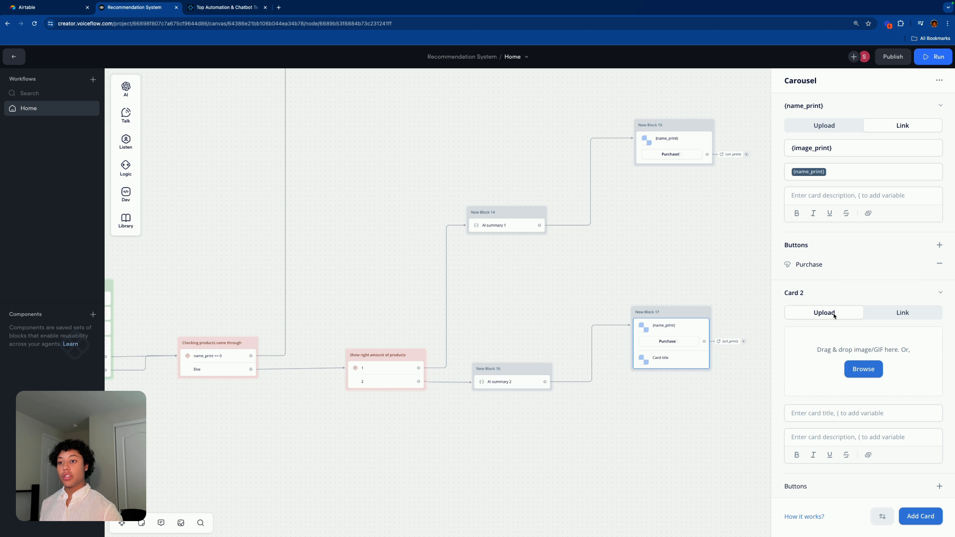
Step: Give Card 2 the image link {image_print1} and the title {name_print1}
left_click(901, 314)
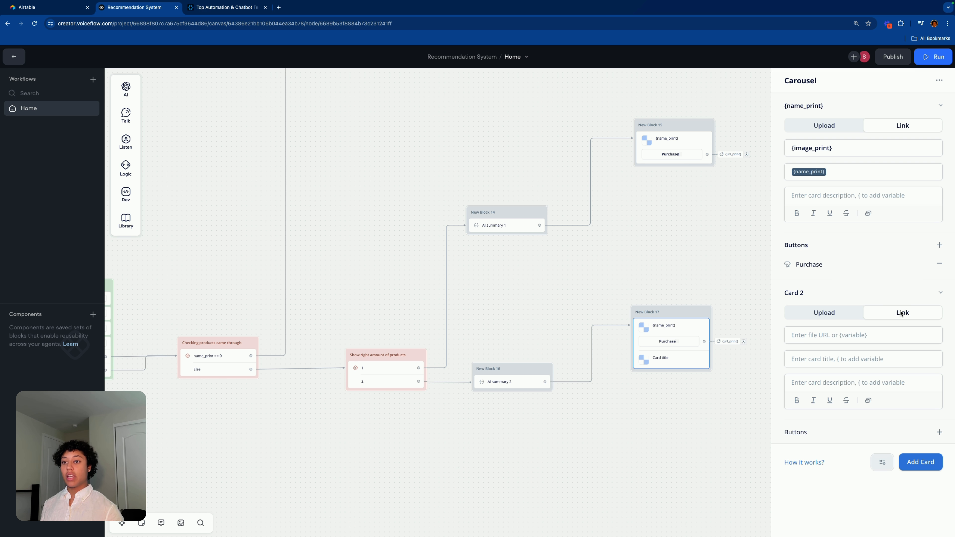
left_click(876, 332)
type("{")
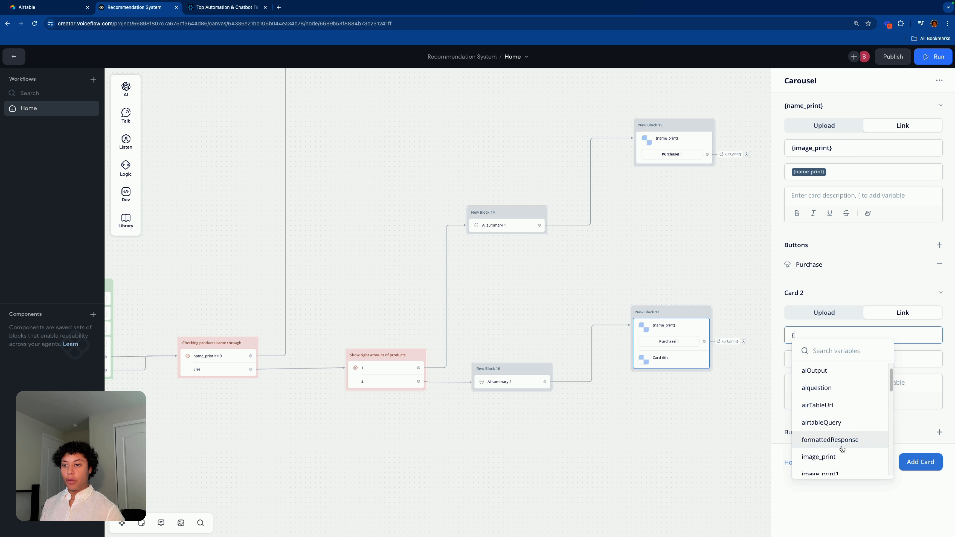
scroll(842, 449, "up", 1)
scroll(840, 452, "down", 2)
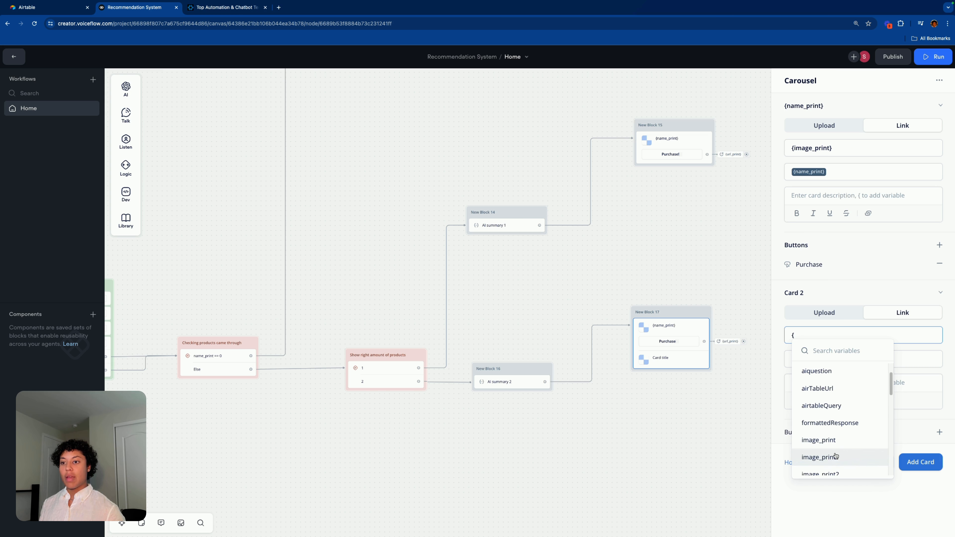
left_click(835, 456)
left_click(835, 360)
type("{")
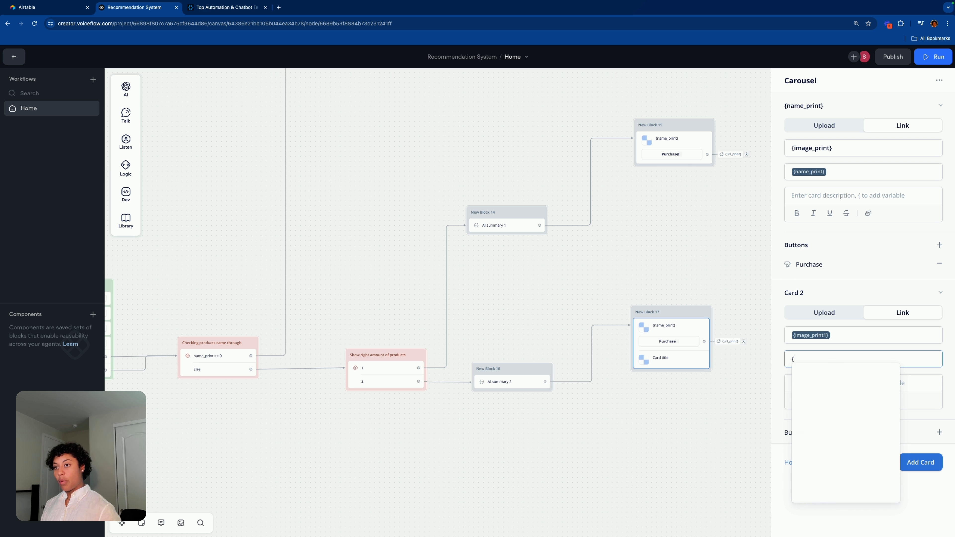
scroll(853, 432, "down", 5)
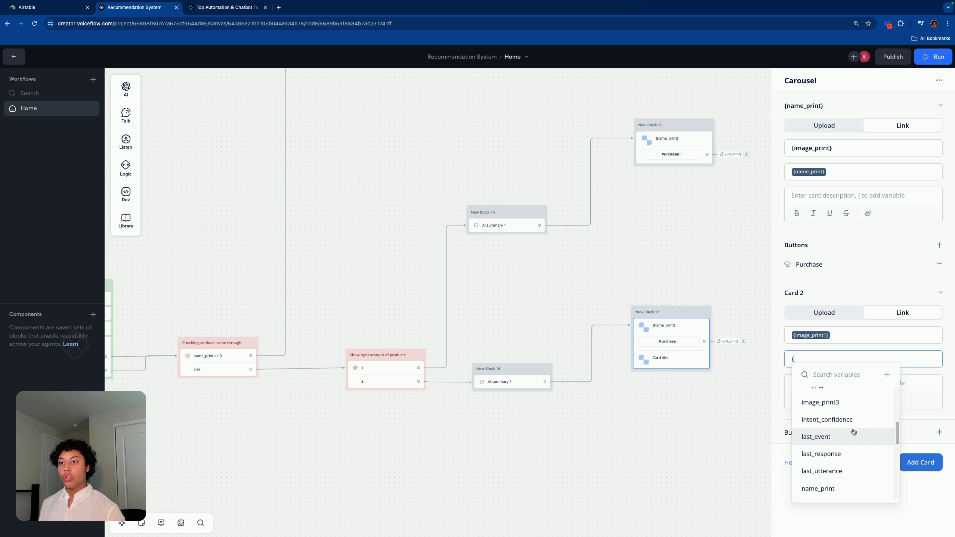
scroll(853, 432, "down", 3)
left_click(852, 428)
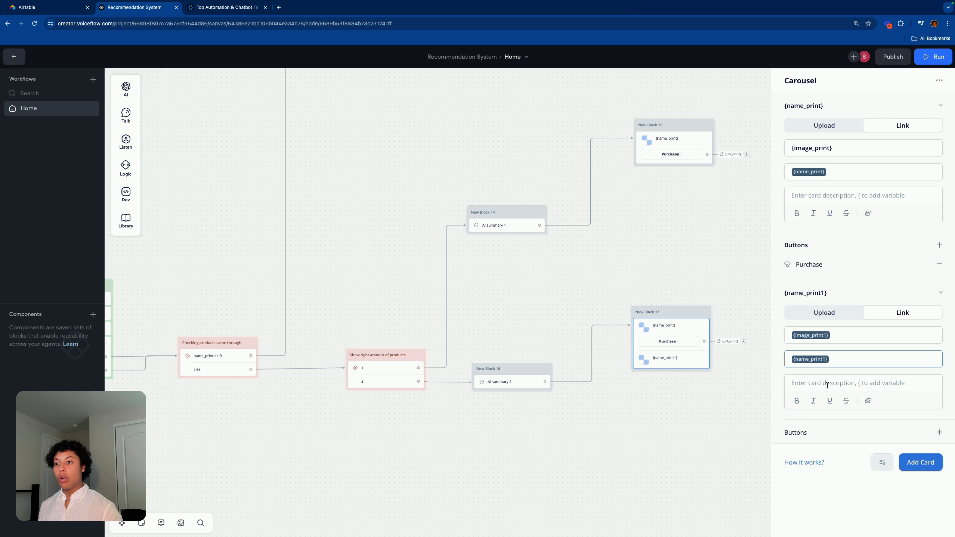
Step: Add a 'Purchase!' button to Card 2 whose Open URL action uses {url_print1}
left_click(940, 432)
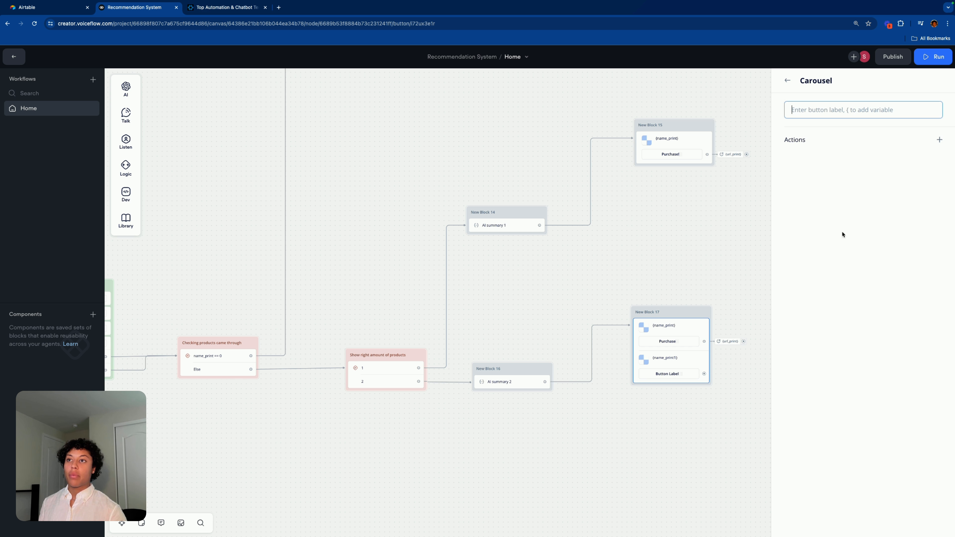
type("Purchase!")
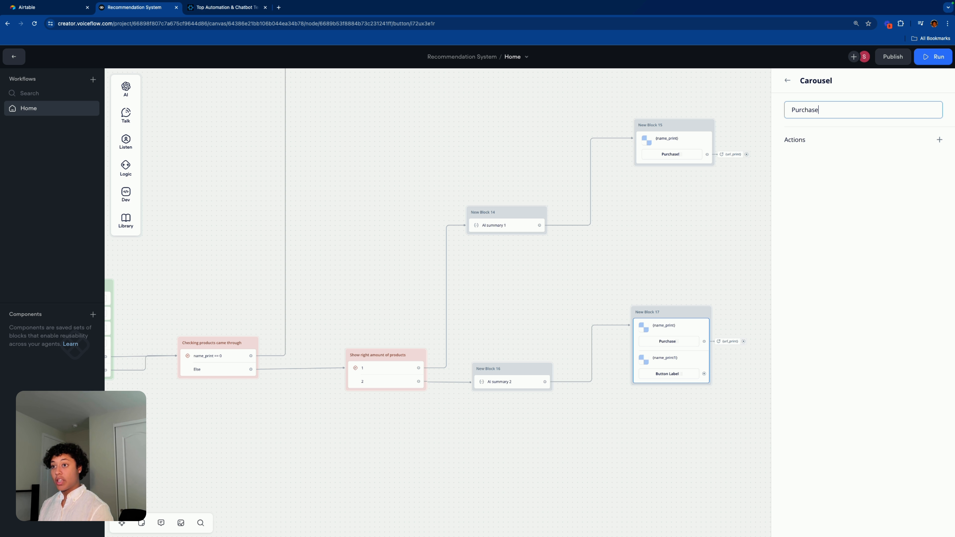
left_click(940, 140)
left_click(909, 235)
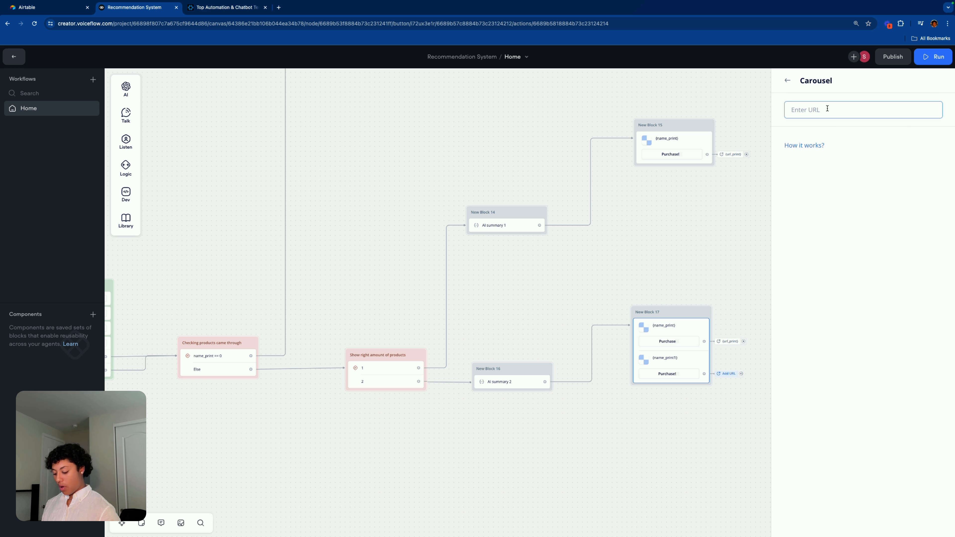
type("{")
scroll(856, 203, "down", 5)
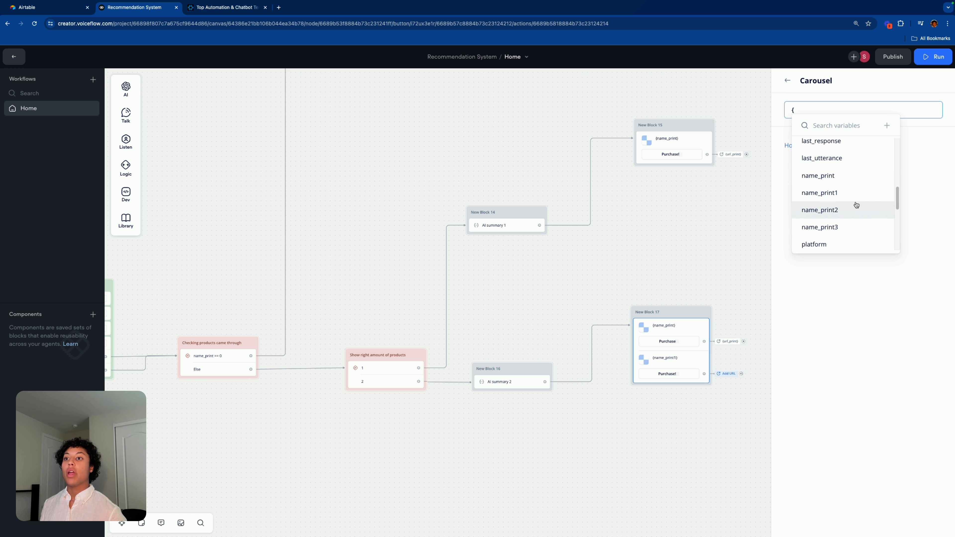
scroll(856, 204, "down", 4)
left_click(837, 221)
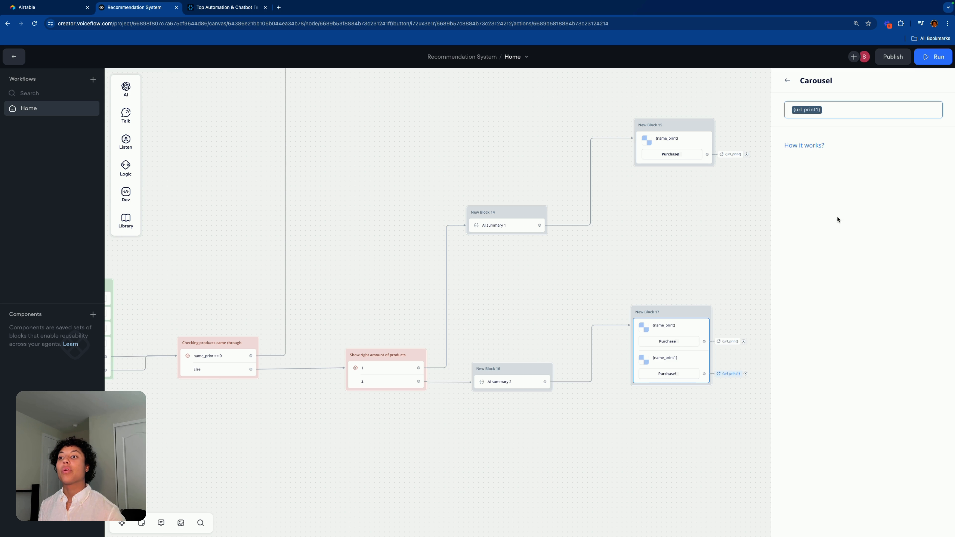
left_click(625, 239)
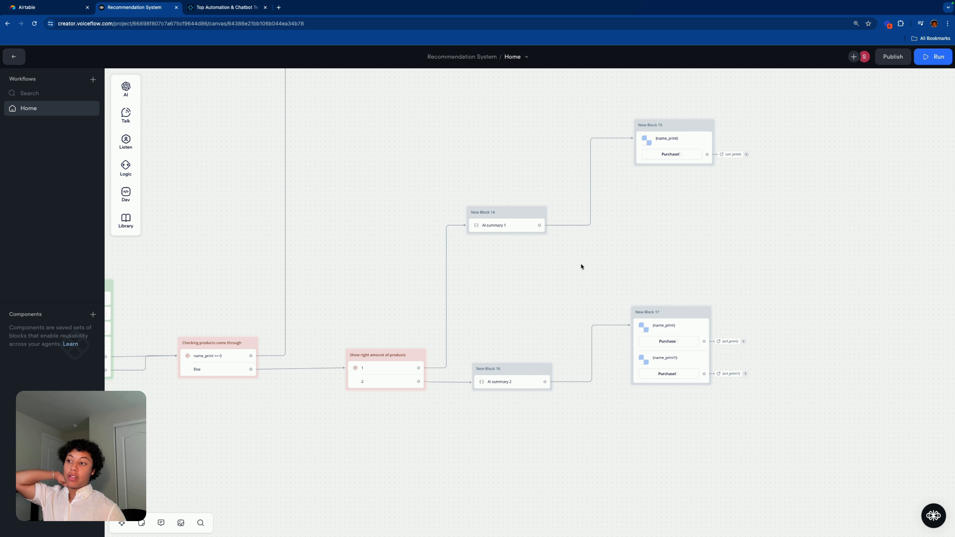
Step: Add a third branch labelled 3 to the Show right amount of products condition
scroll(585, 252, "down", 4)
scroll(585, 252, "left", 2)
left_click(412, 303)
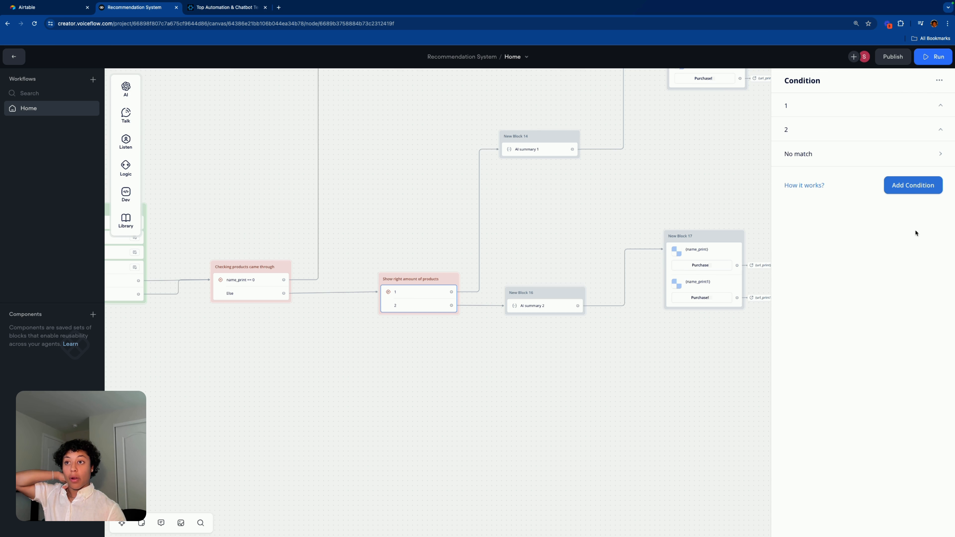
left_click(908, 189)
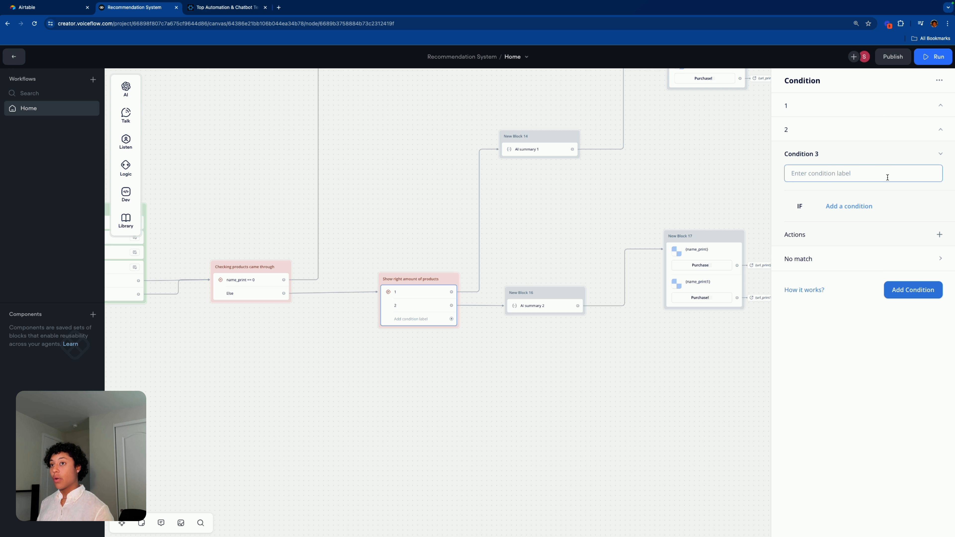
type("3")
Step: Make branch 3 apply when the variable productCount is 3
left_click(849, 206)
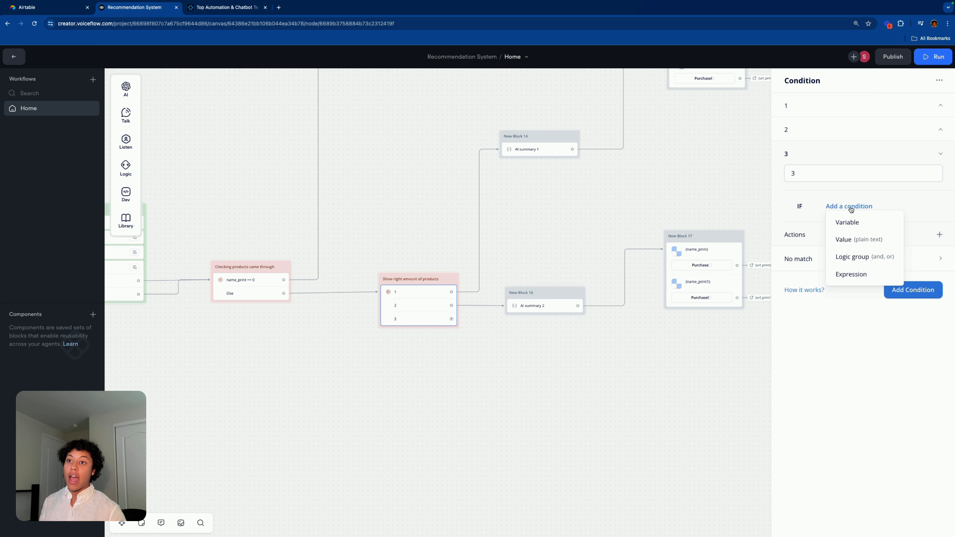
left_click(853, 220)
left_click(841, 248)
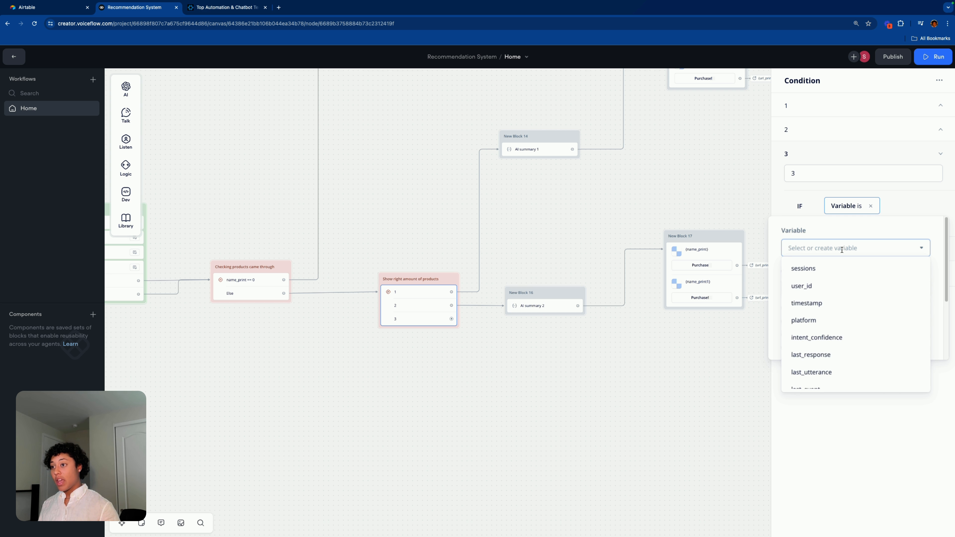
left_click(829, 154)
left_click(850, 209)
left_click(842, 244)
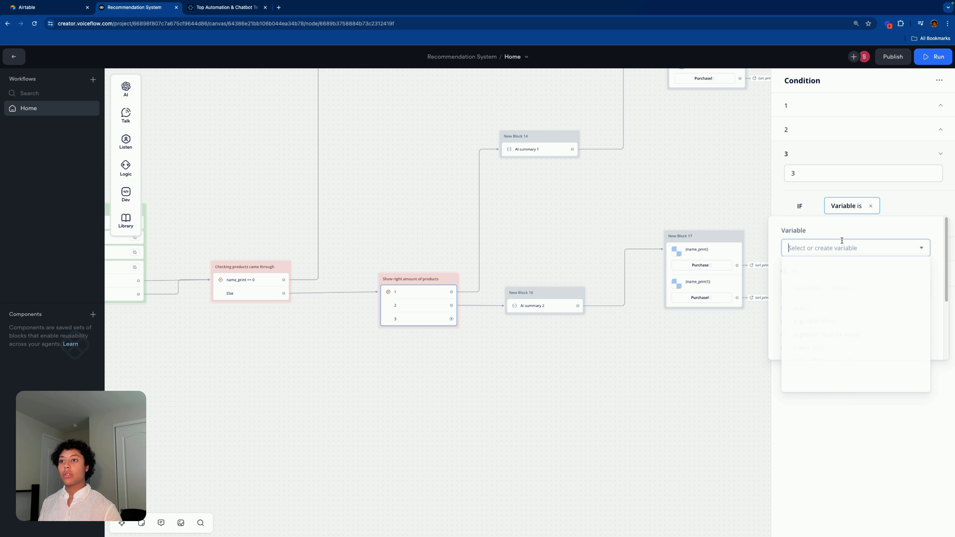
type("pu")
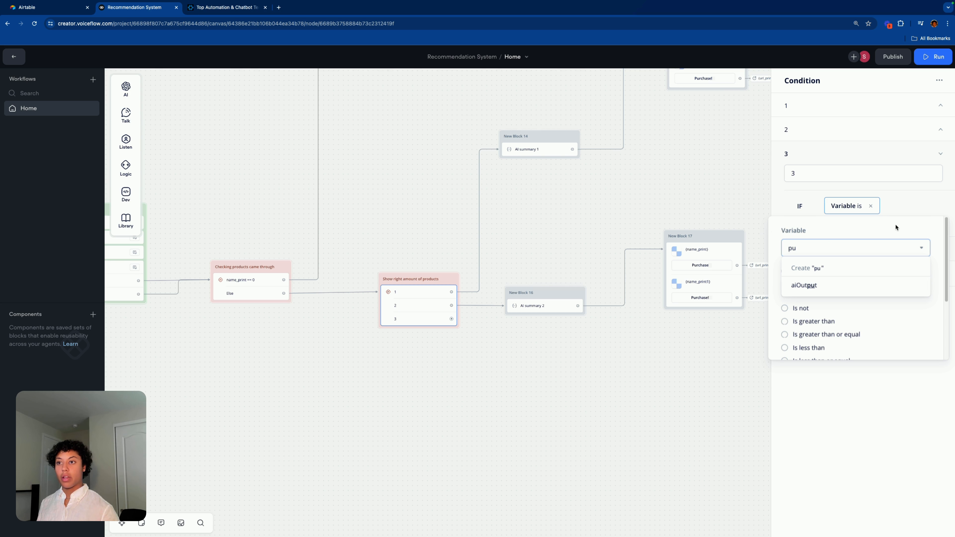
type("r")
key("BackSpace")
key("BackSpace")
key("BackSpace")
scroll(880, 355, "down", 1)
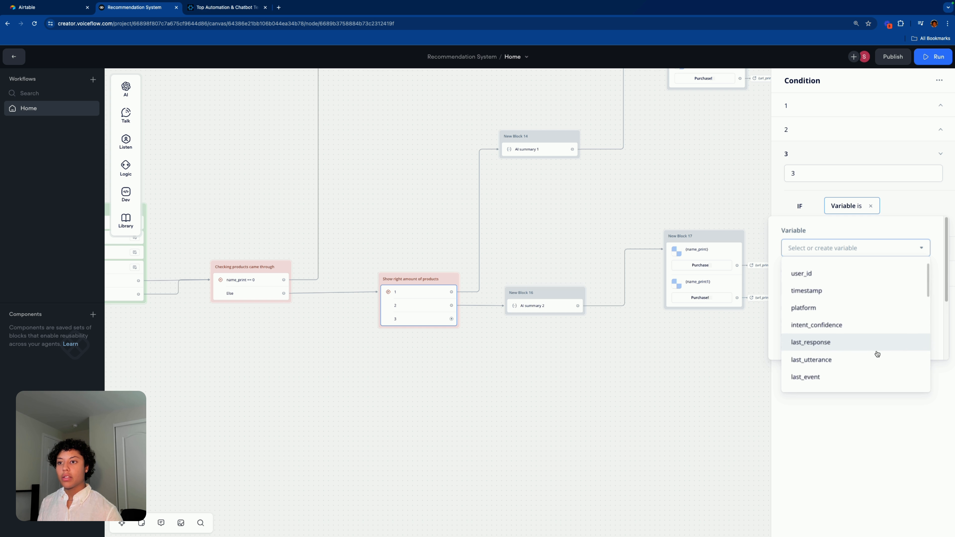
scroll(877, 354, "down", 10)
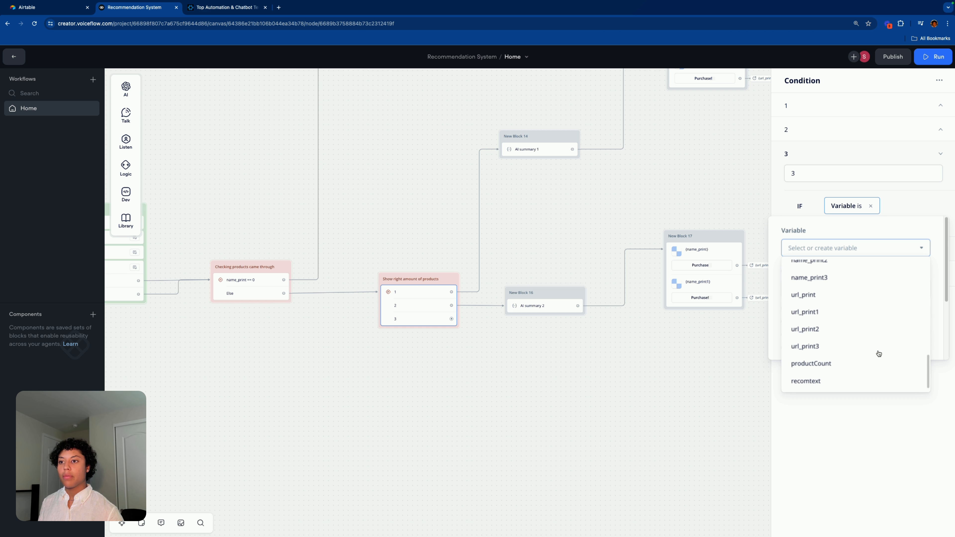
left_click(836, 364)
left_click(817, 285)
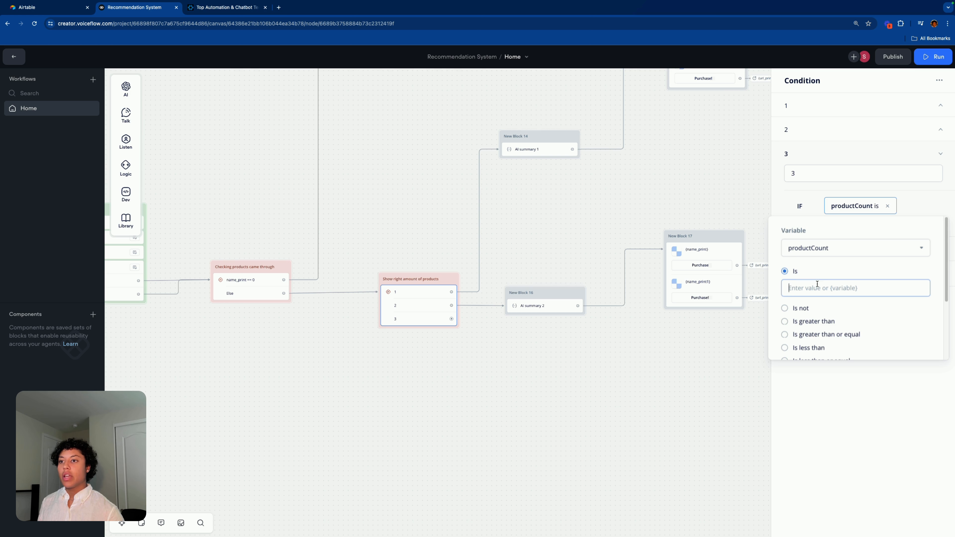
type("3")
left_click(664, 420)
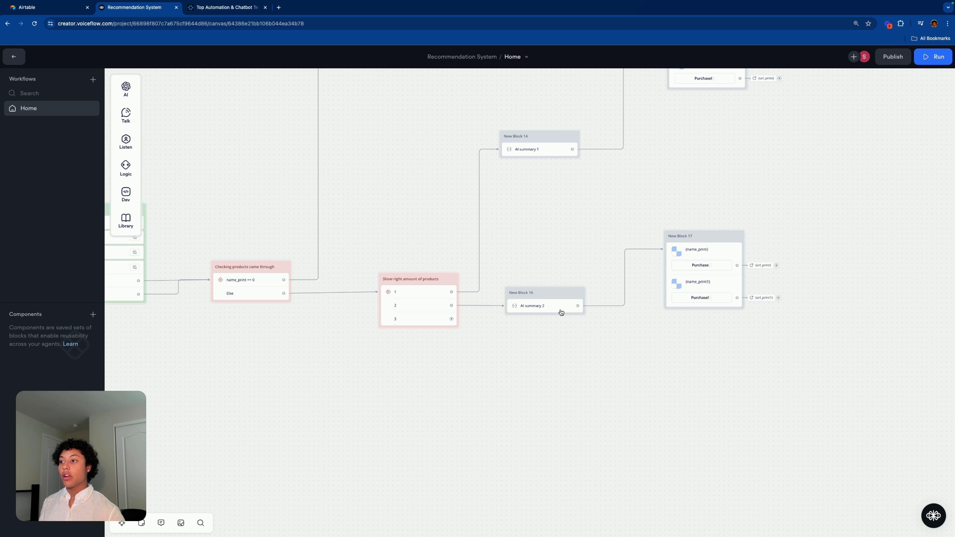
Step: Connect branch 3 to a new Set AI step in New Block 18 and arrange the blocks
left_click_drag(451, 318, 511, 366)
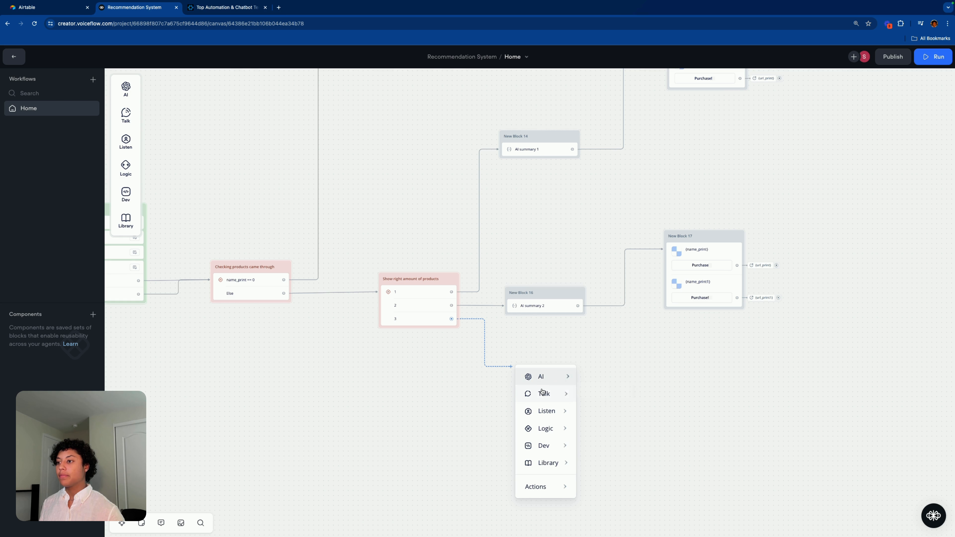
mouse_move(544, 392)
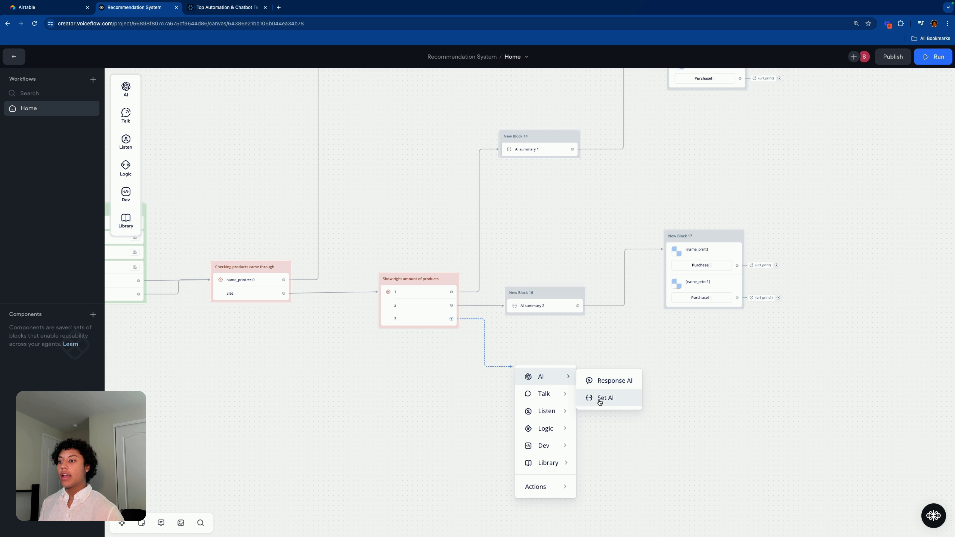
left_click(602, 397)
left_click_drag(589, 349, 536, 332)
left_click_drag(557, 290, 565, 250)
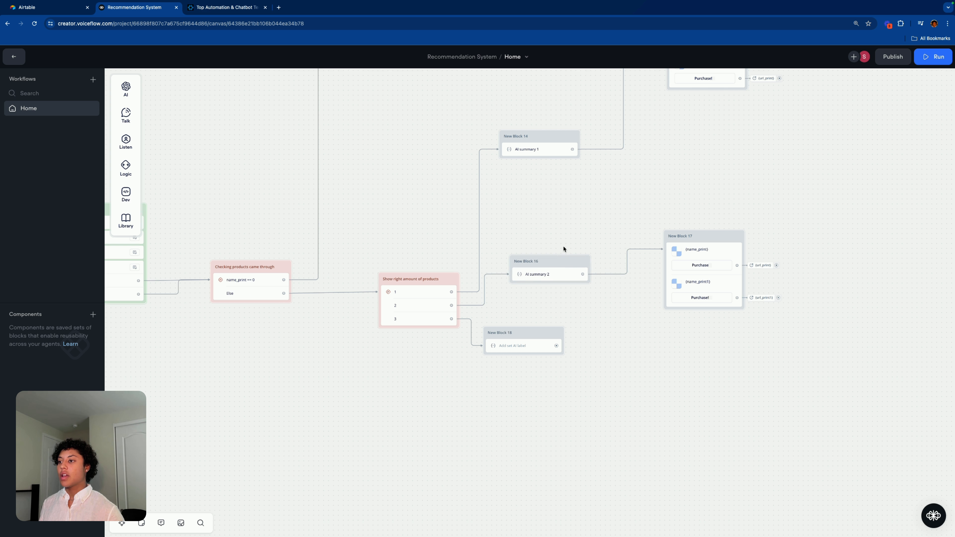
left_click_drag(538, 333, 569, 333)
Step: Have the AI summary 2 step store its result in {recomtext}
left_click(548, 269)
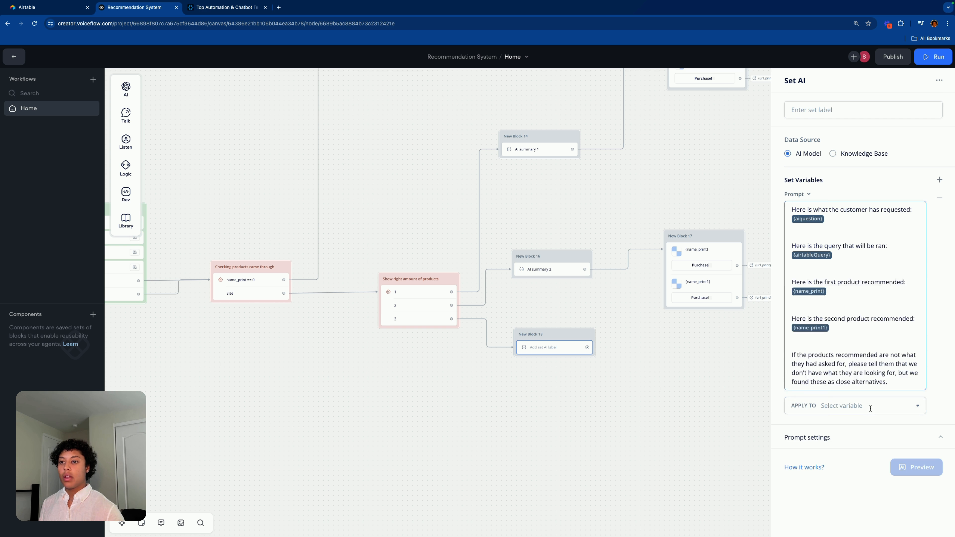
left_click(869, 406)
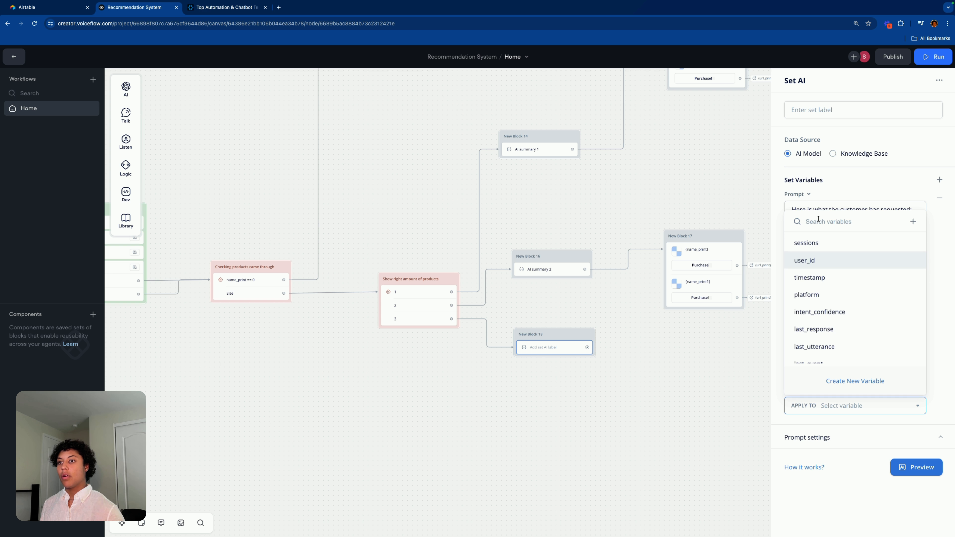
type("re")
left_click(837, 354)
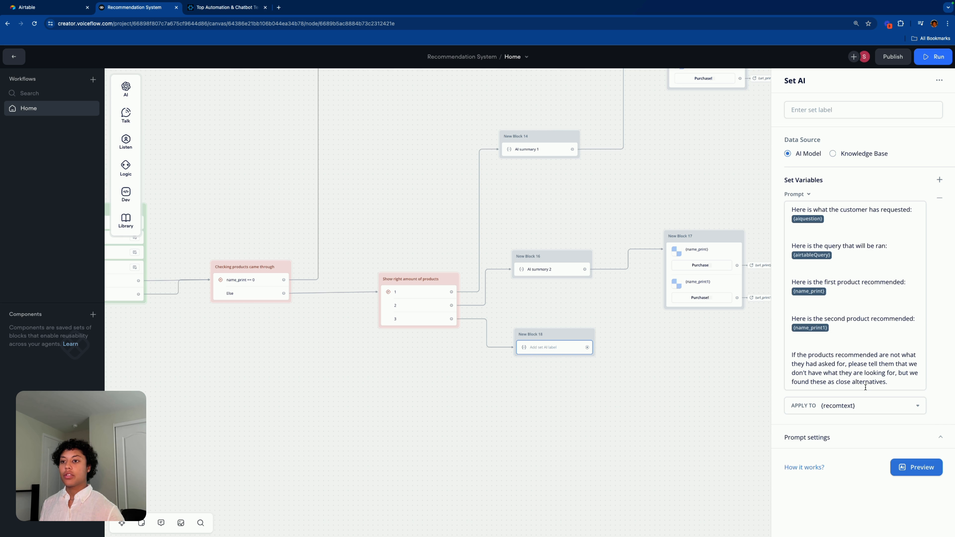
Step: Duplicate the second-product prompt line as a 'third' product line using {name_print2}
left_click_drag(848, 326, 792, 319)
key("ctrl+c")
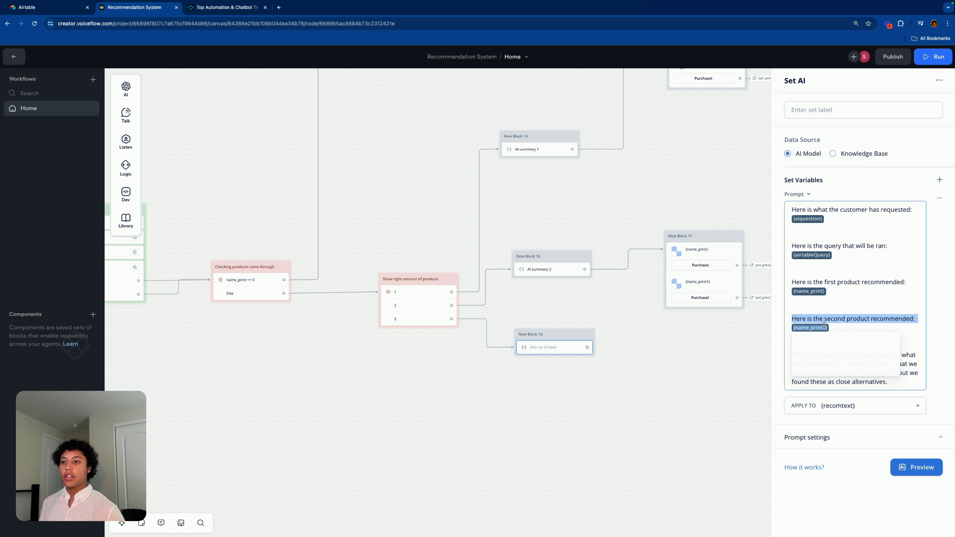
left_click(859, 327)
key("ctrl+v")
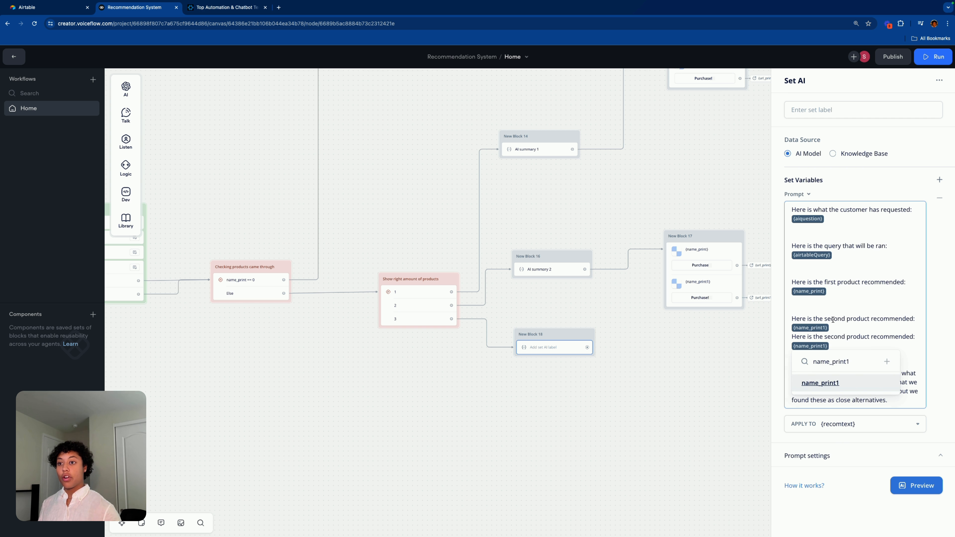
left_click(843, 328)
type("\\")
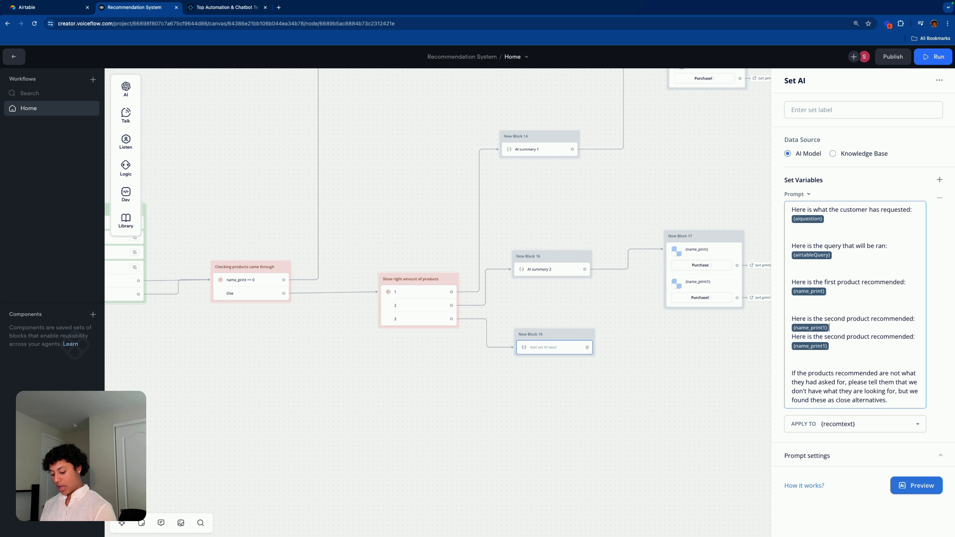
key("Return")
double_click(833, 346)
type("thrid")
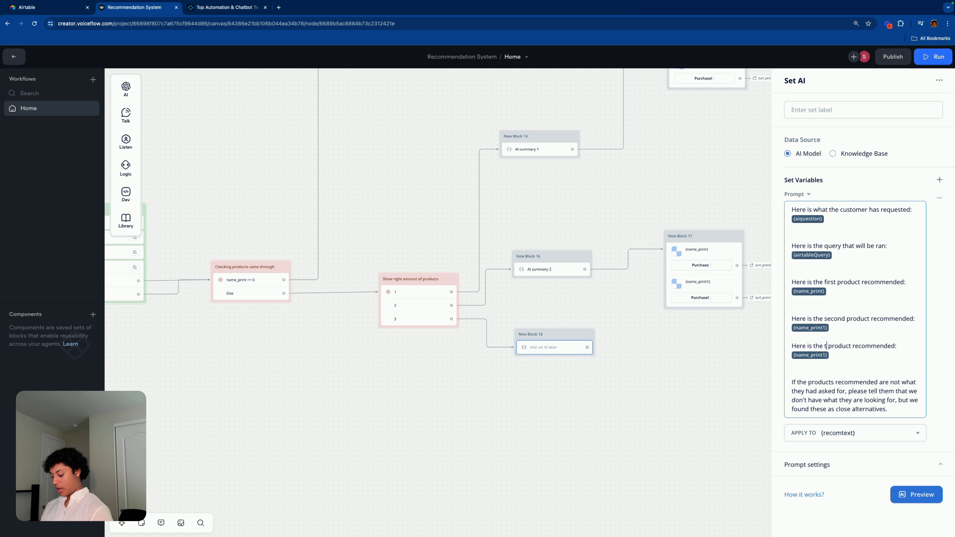
left_click(817, 356)
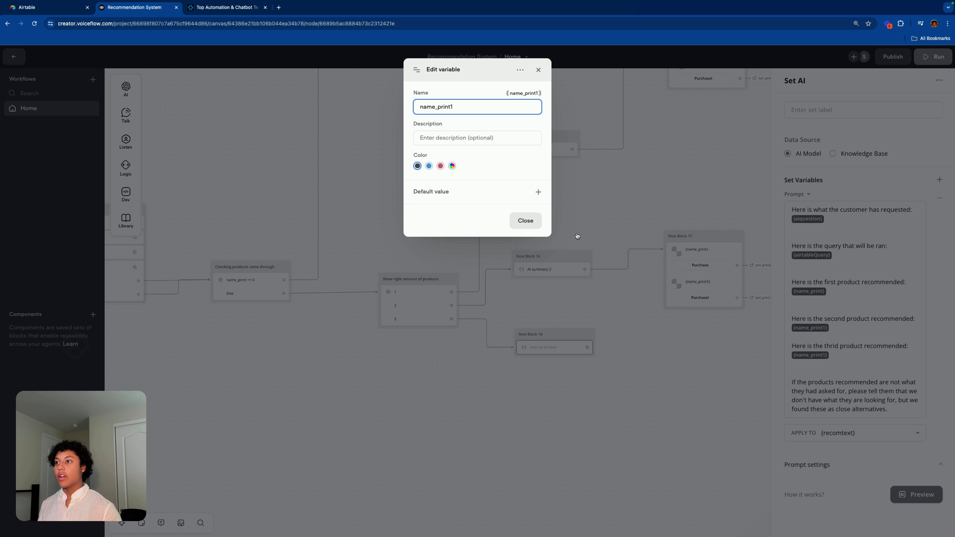
left_click(577, 236)
left_click(810, 355)
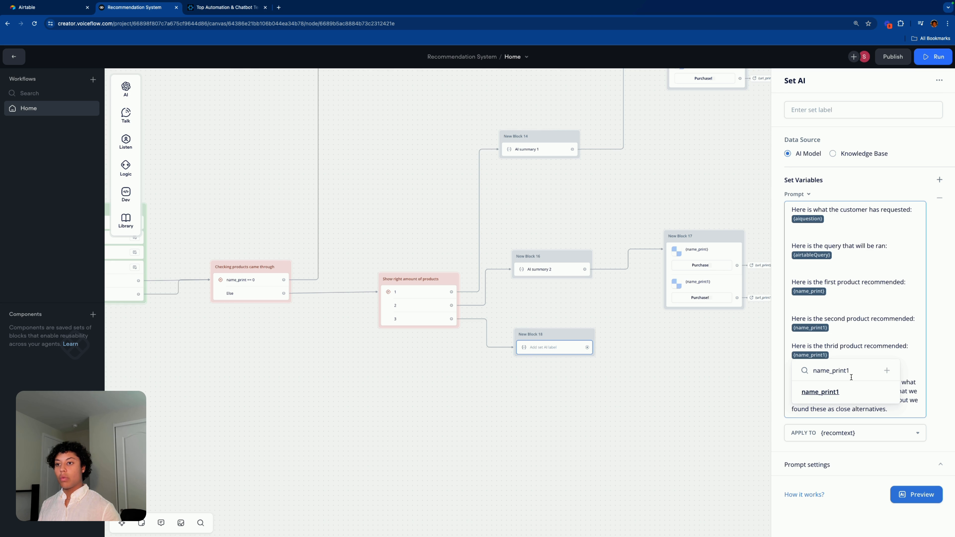
type("2")
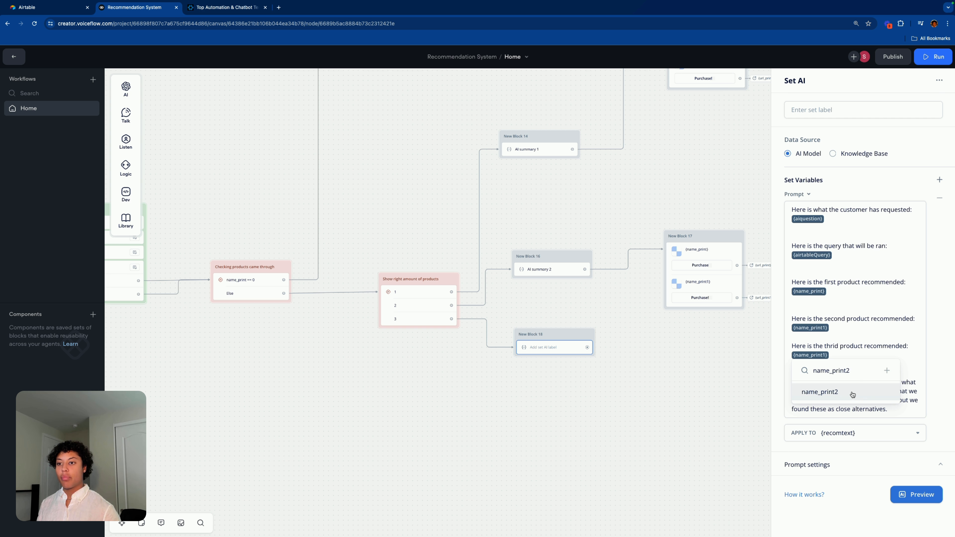
left_click(853, 394)
left_click(599, 371)
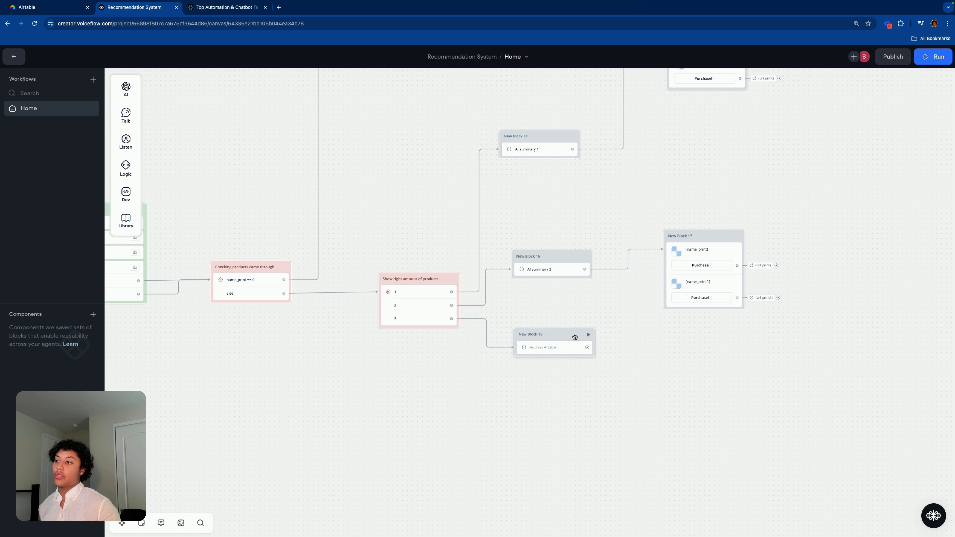
Step: Create New Block 19 after New Block 18 with a copy of Block 17's two-card carousel
left_click_drag(573, 334, 664, 366)
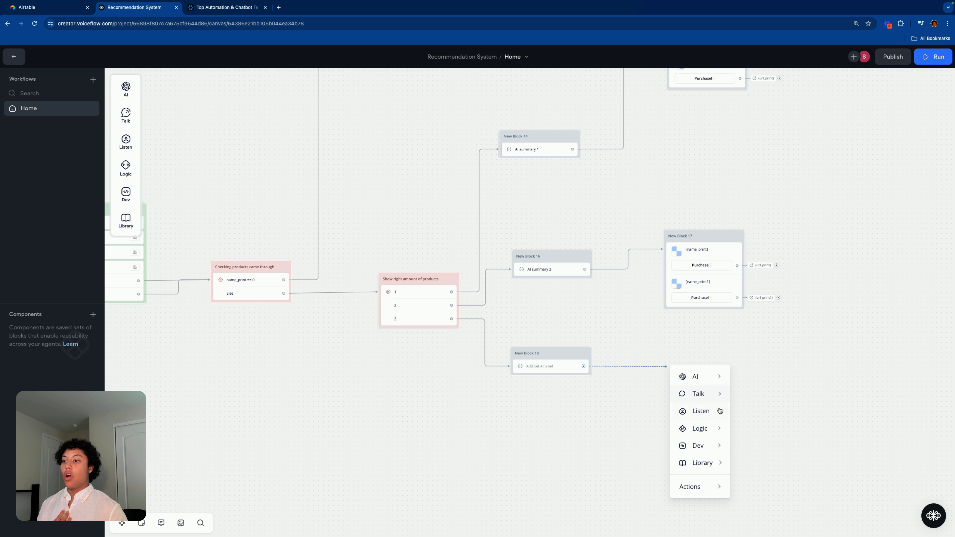
mouse_move(711, 395)
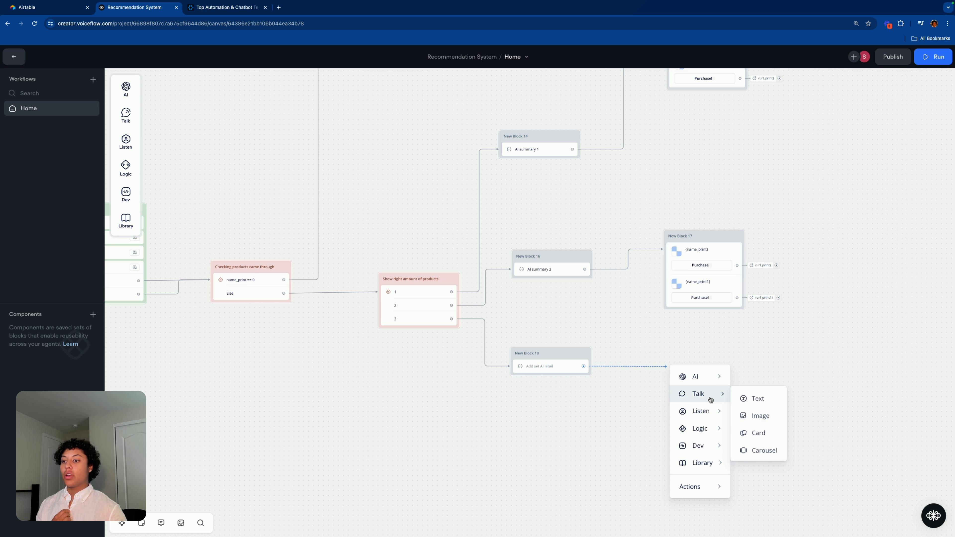
left_click(763, 450)
left_click(701, 250)
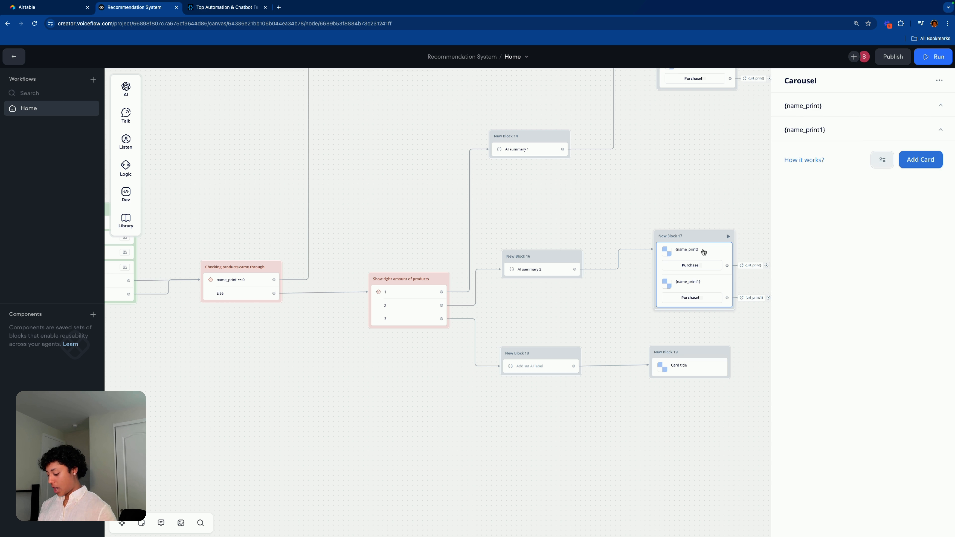
key("super+c")
left_click(700, 425)
key("super+v")
left_click_drag(713, 443, 694, 368)
left_click(682, 431)
key("BackSpace")
left_click(686, 402)
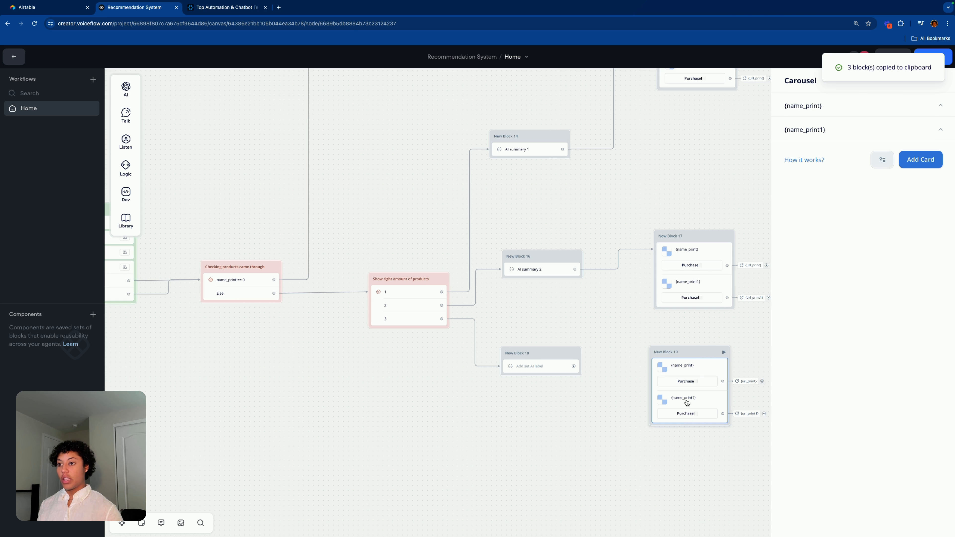
left_click_drag(573, 365, 654, 361)
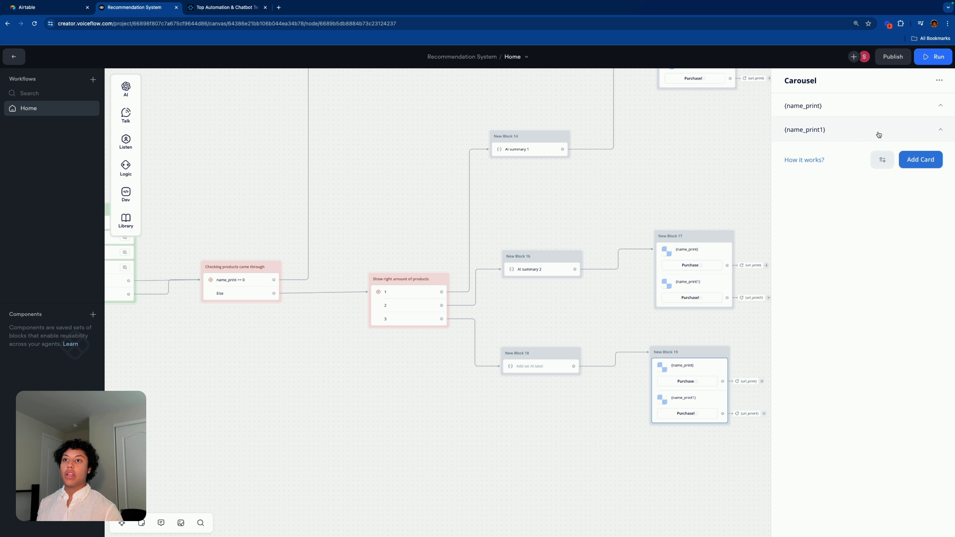
Step: Add a third card with image link {image_print2} and title {name_print2}
left_click(935, 163)
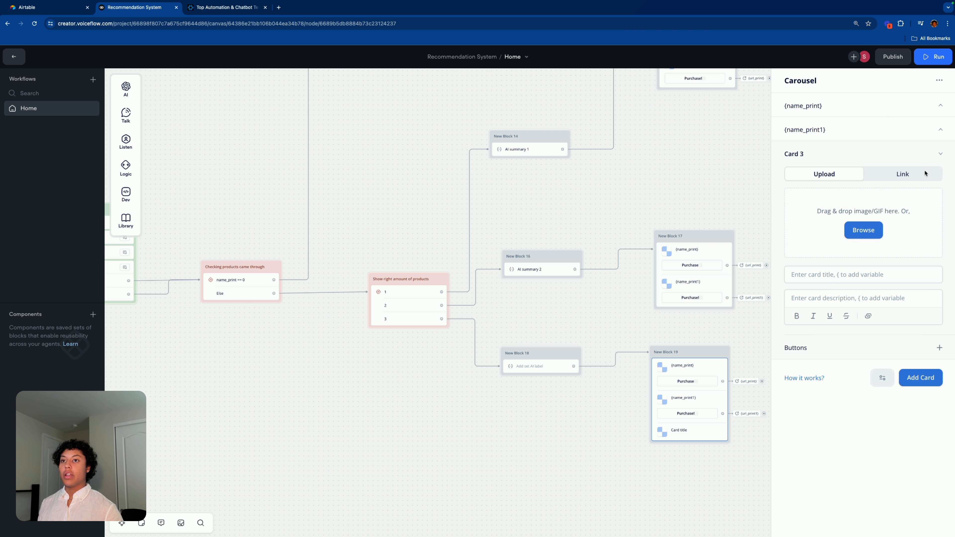
left_click(924, 170)
left_click(853, 204)
type("{")
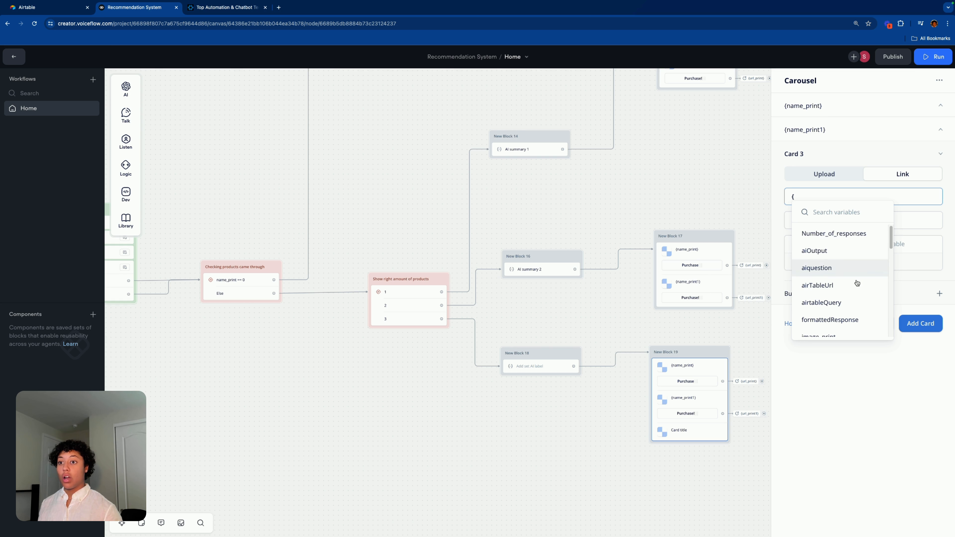
scroll(828, 276, "down", 5)
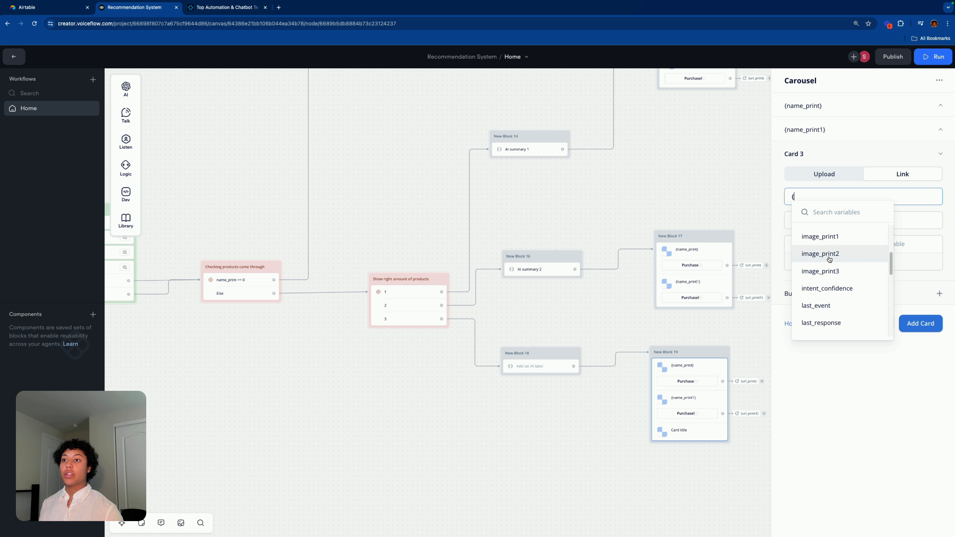
left_click(825, 254)
type("{")
scroll(819, 308, "down", 5)
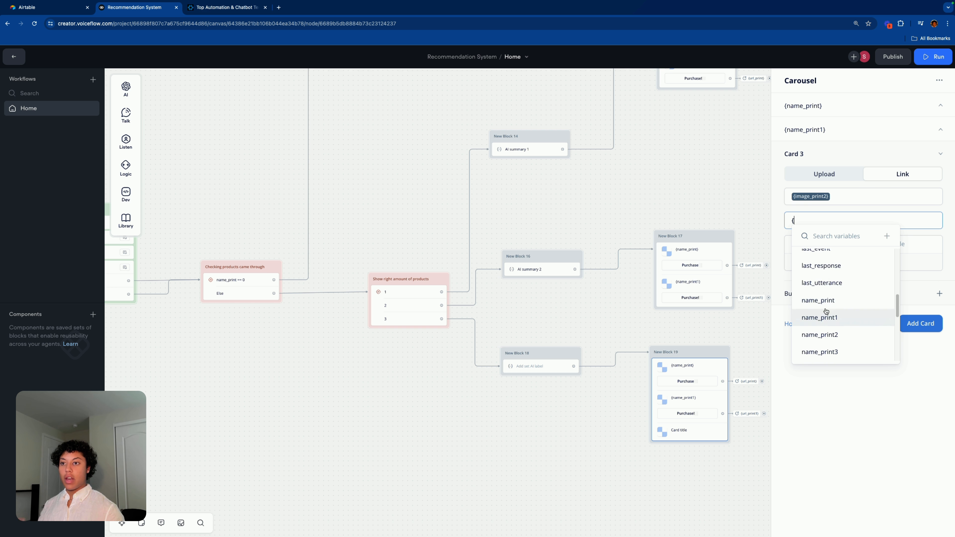
left_click(827, 281)
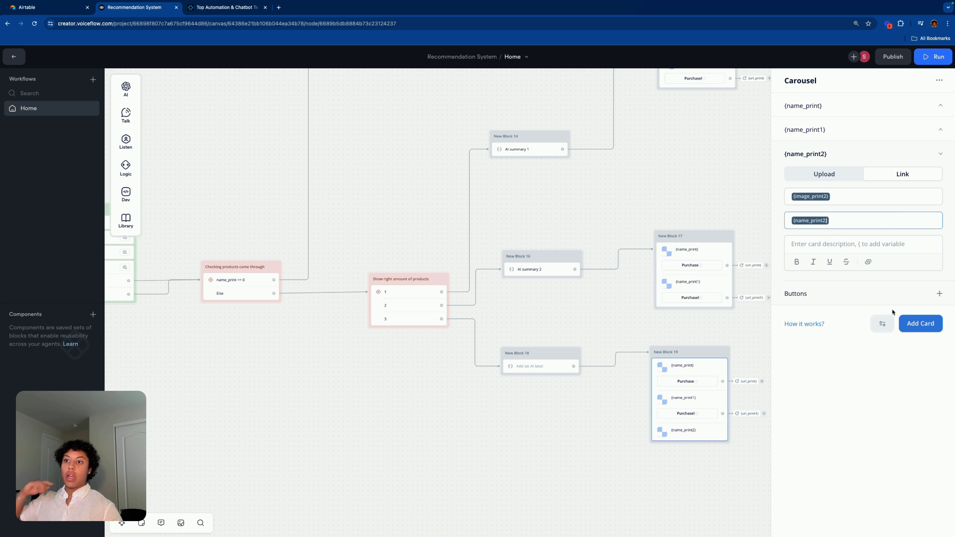
Step: Give the third card a 'Purchase!' button opening {url_print2}
left_click(939, 294)
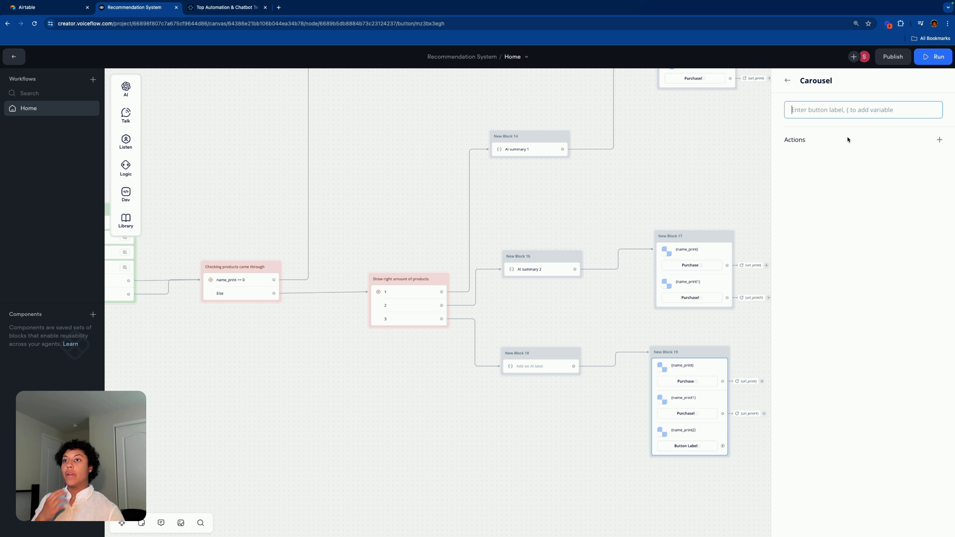
type("Purchase!")
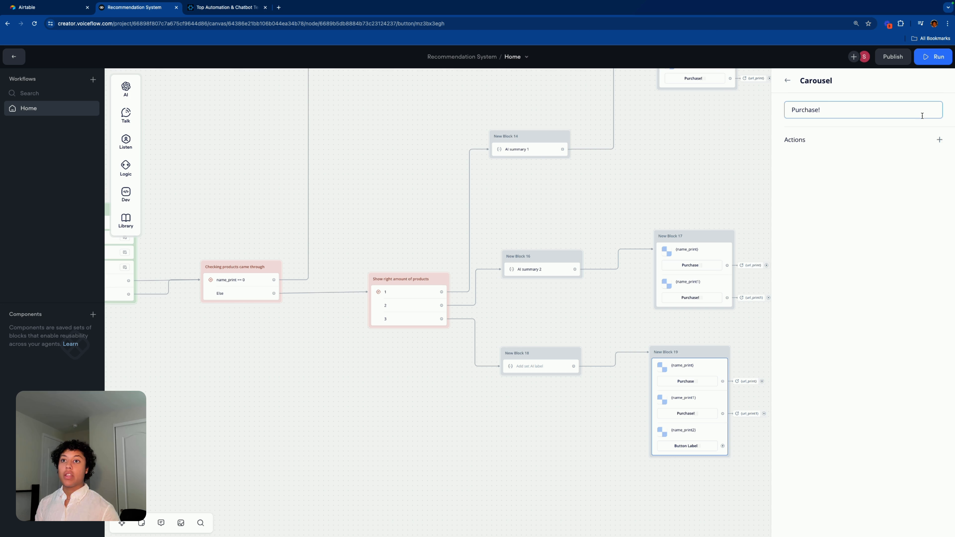
left_click(939, 139)
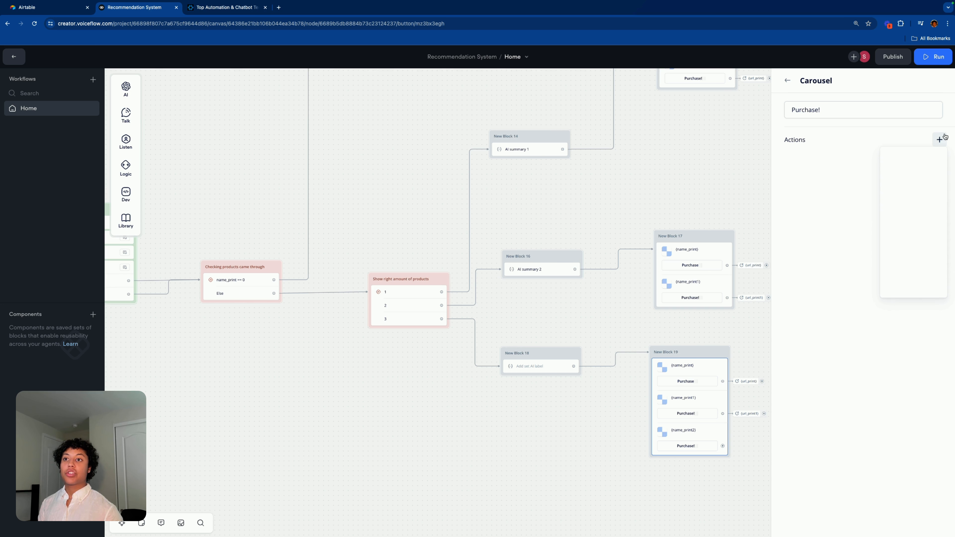
left_click(917, 237)
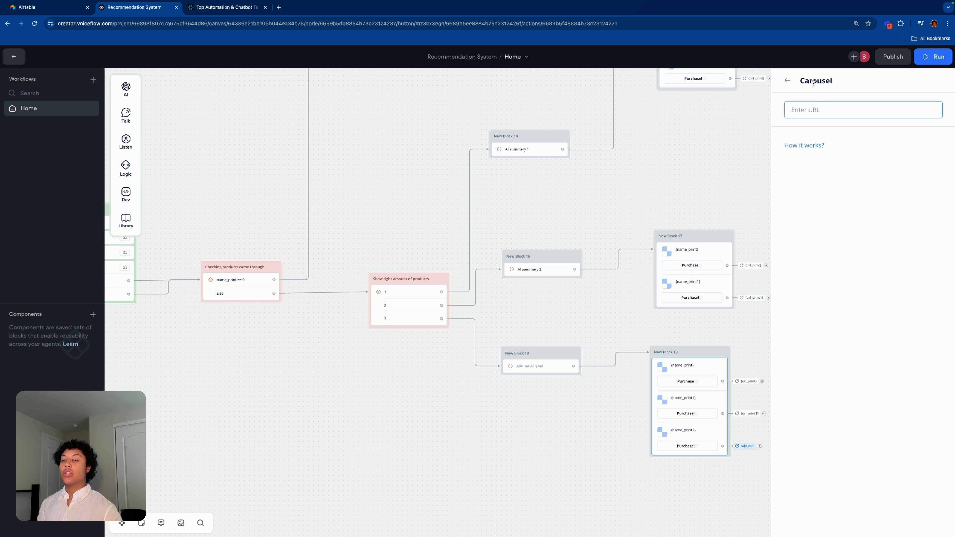
right_click(816, 110)
left_click(796, 108)
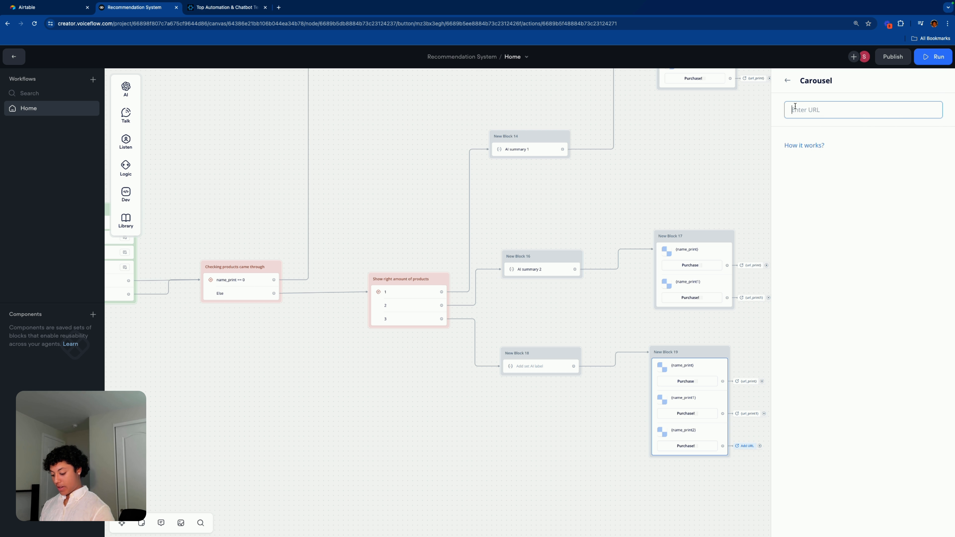
type("{")
scroll(821, 180, "down", 5)
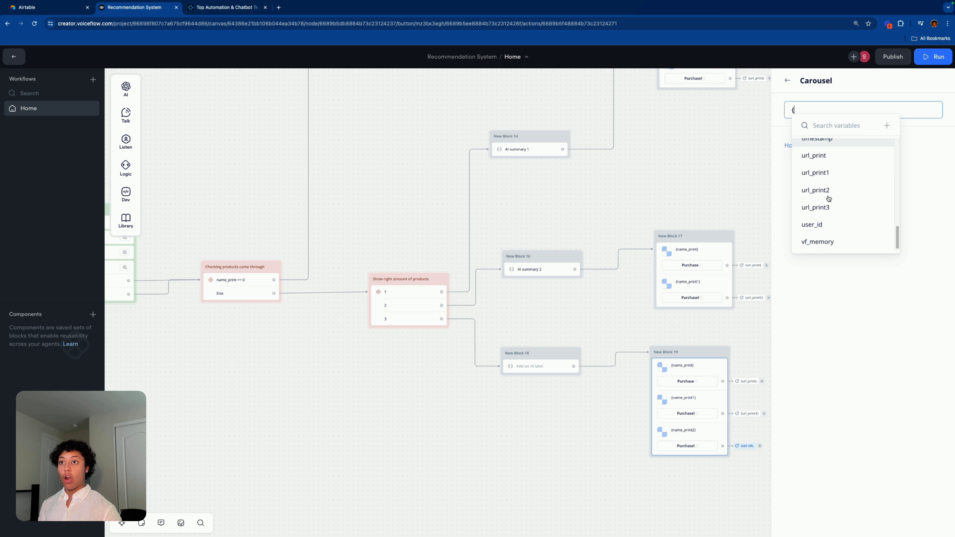
left_click(821, 185)
Step: Tidy the positions of New Blocks 14–19 and bring up the AI summary 1 step's settings
left_click_drag(707, 352, 711, 364)
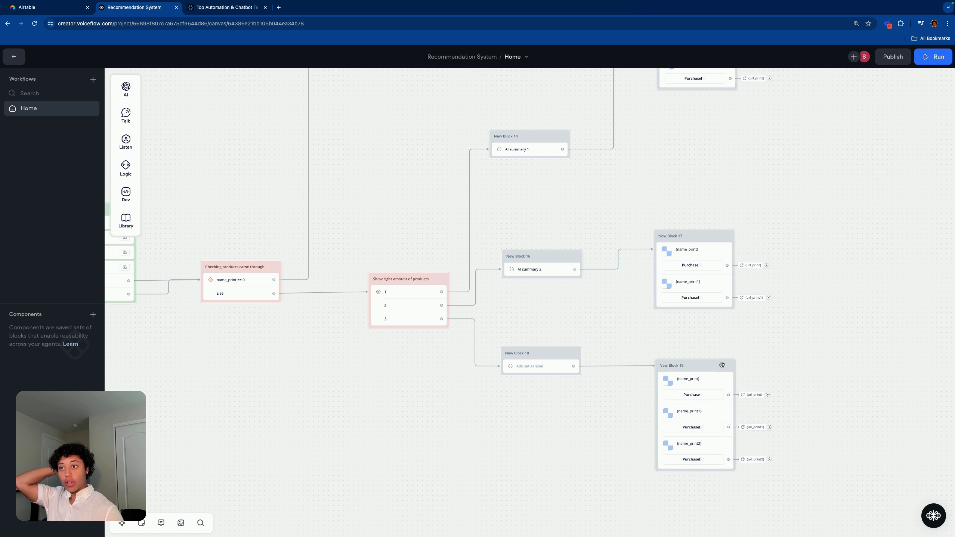
left_click_drag(705, 239, 704, 260)
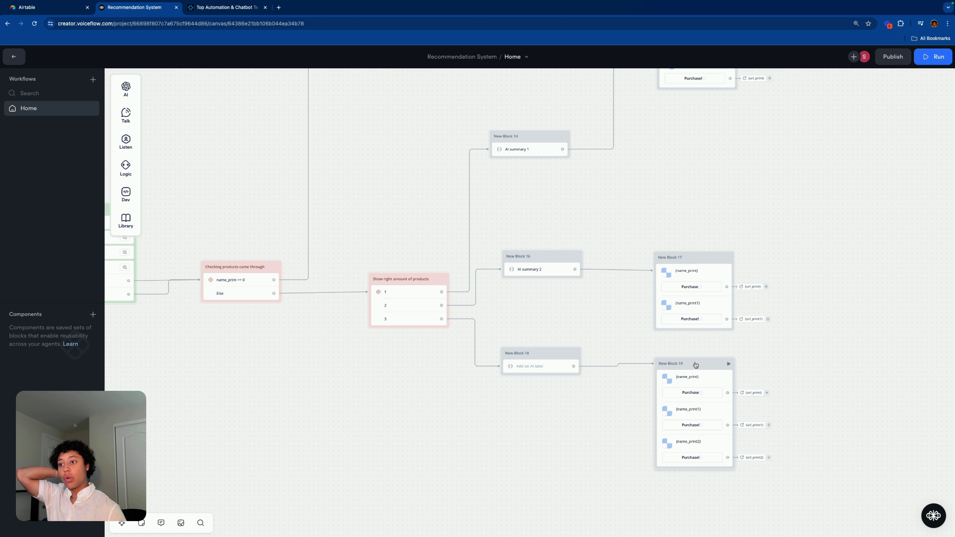
left_click_drag(697, 366, 698, 368)
scroll(575, 332, "down", 5)
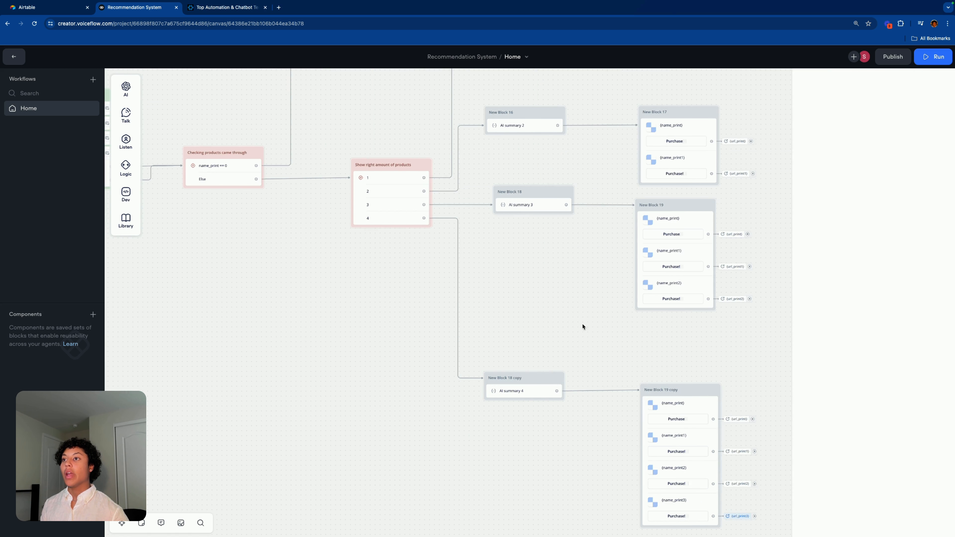
scroll(582, 326, "down", 5)
scroll(598, 315, "down", 2)
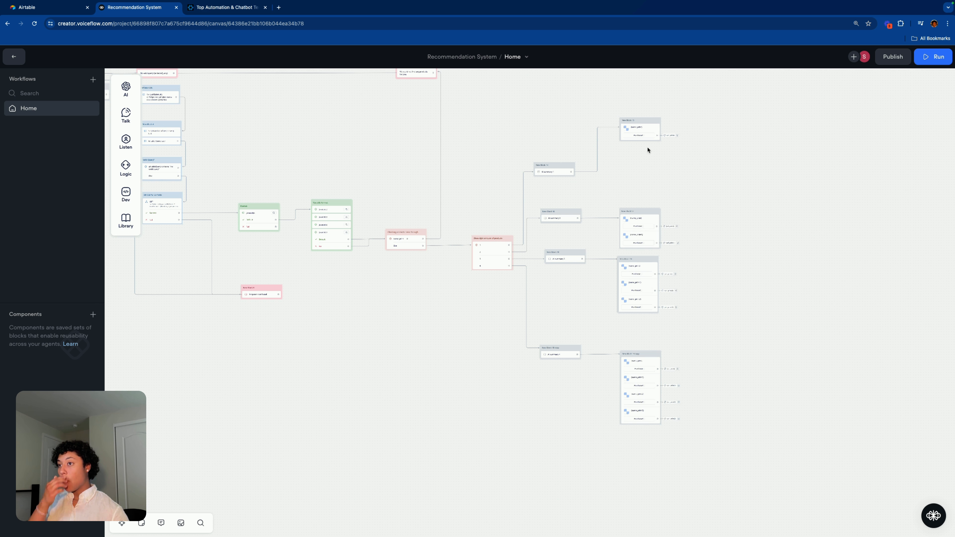
left_click_drag(648, 120, 646, 164)
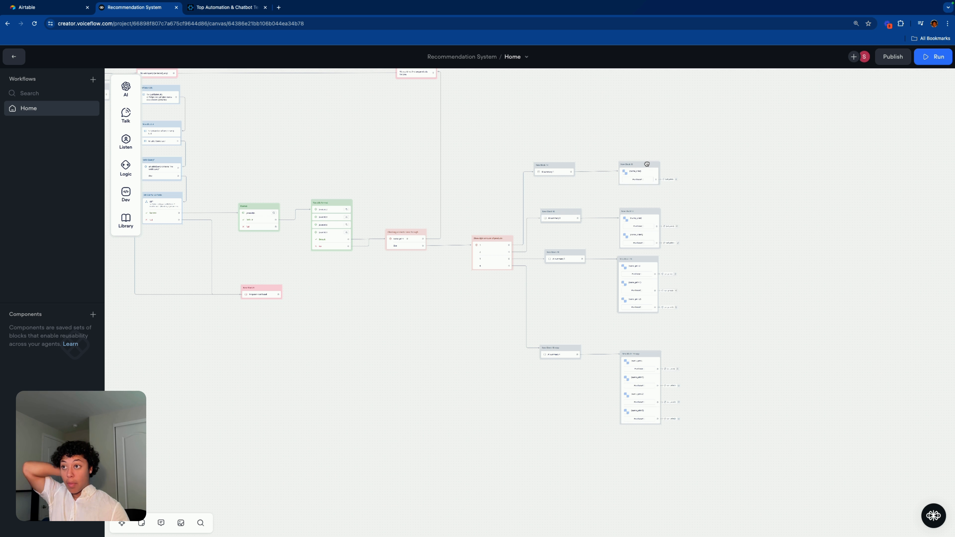
scroll(763, 245, "up", 6)
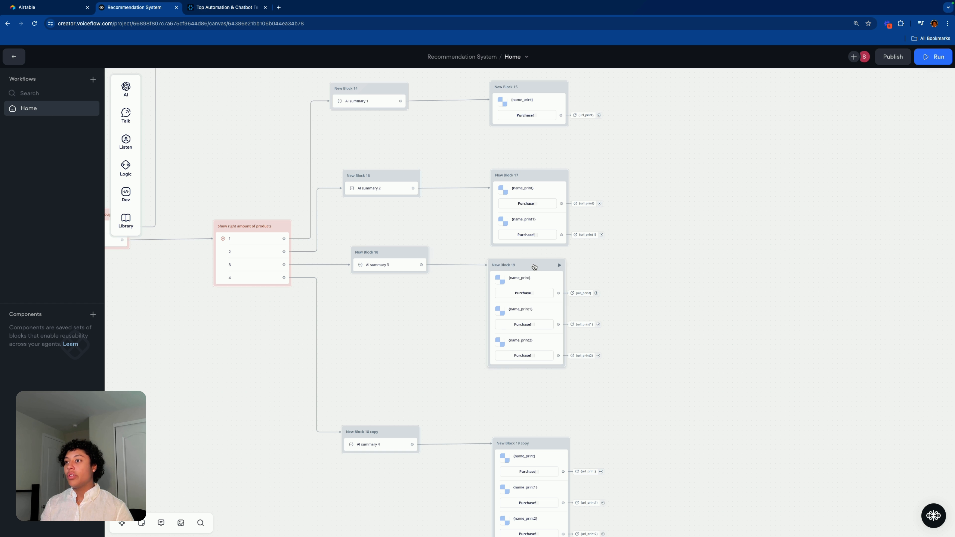
left_click_drag(535, 266, 540, 266)
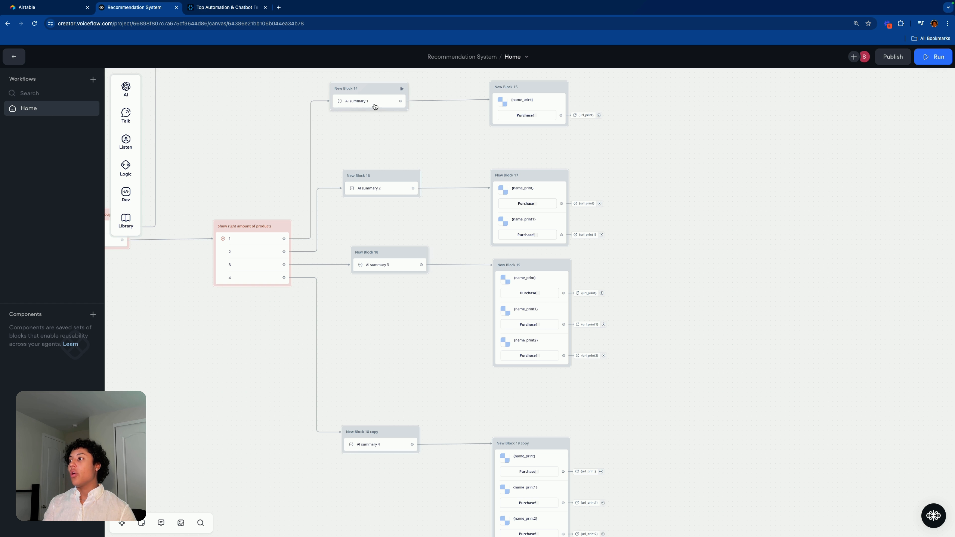
left_click_drag(387, 88, 401, 88)
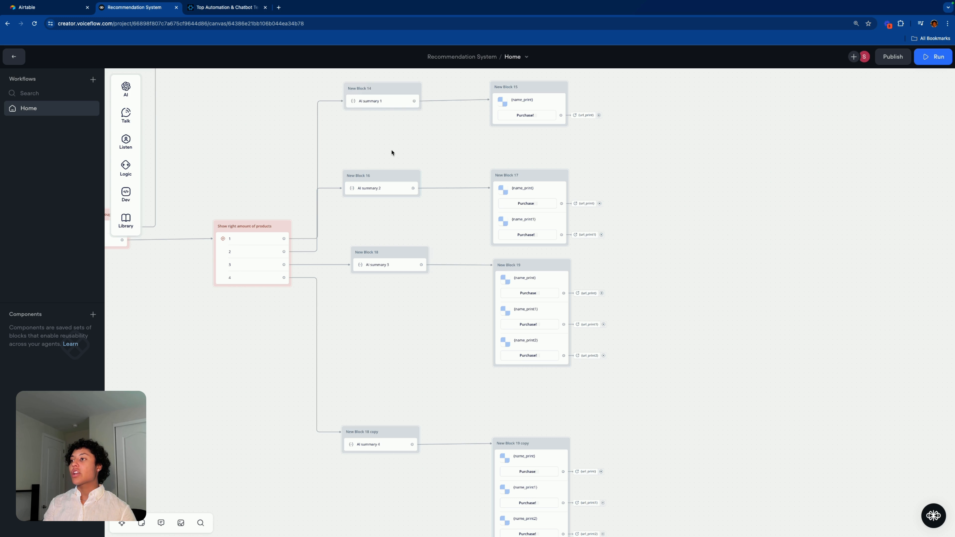
left_click(395, 102)
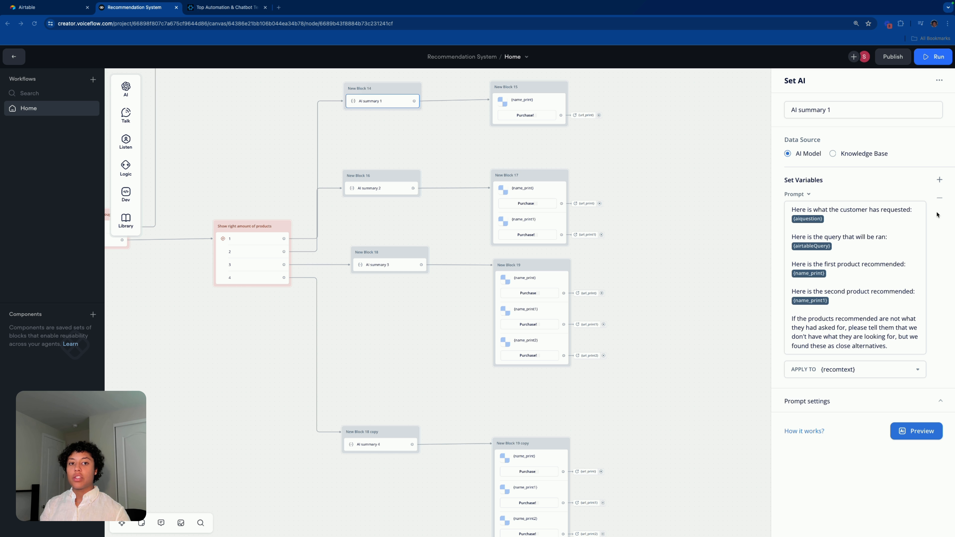
Step: Add a text step showing {recomtext} after the carousel in New Block 15
mouse_move(125, 115)
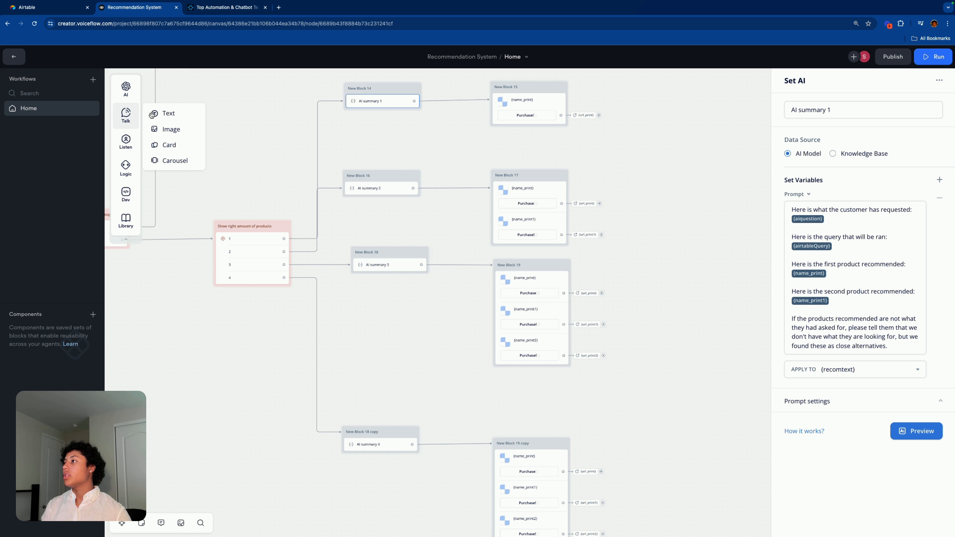
left_click_drag(171, 113, 534, 135)
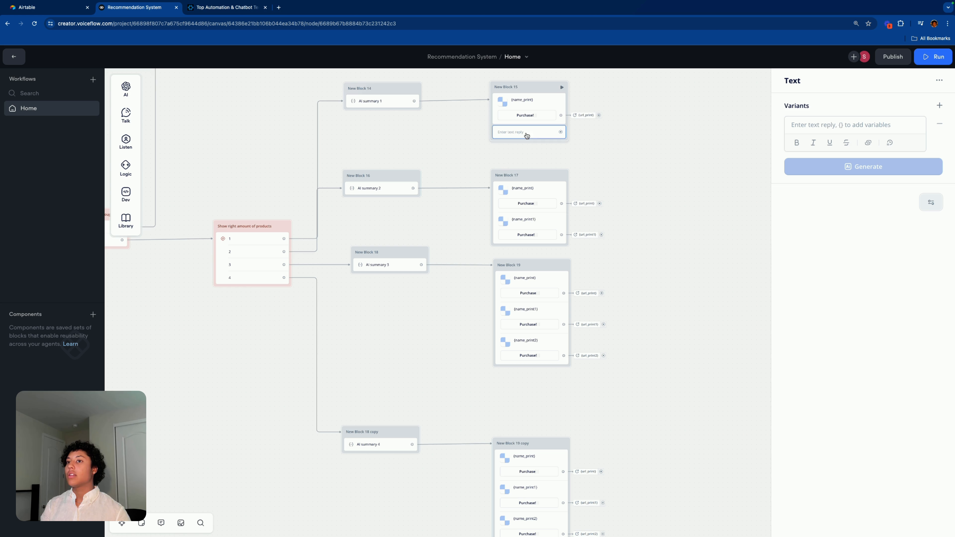
left_click(849, 120)
type("{re")
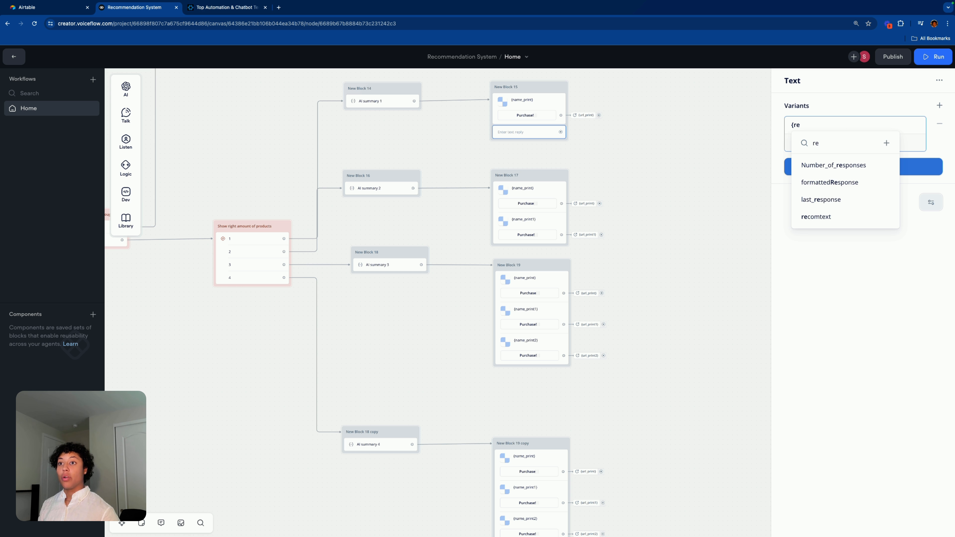
left_click(823, 217)
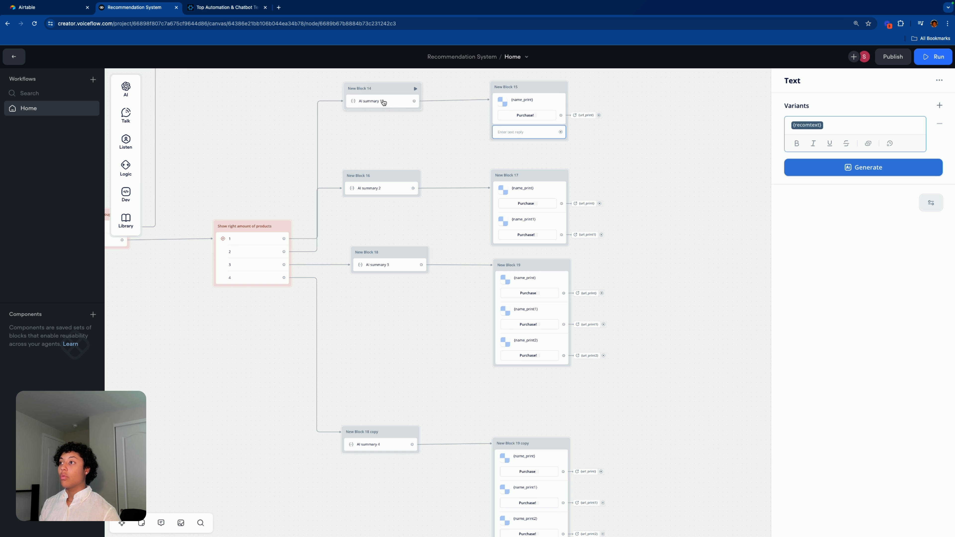
left_click(401, 105)
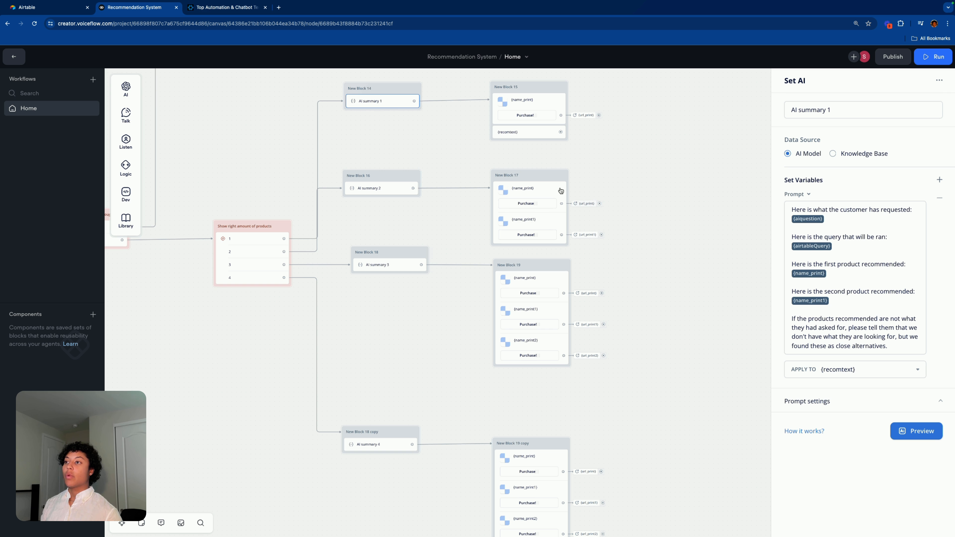
left_click(527, 132)
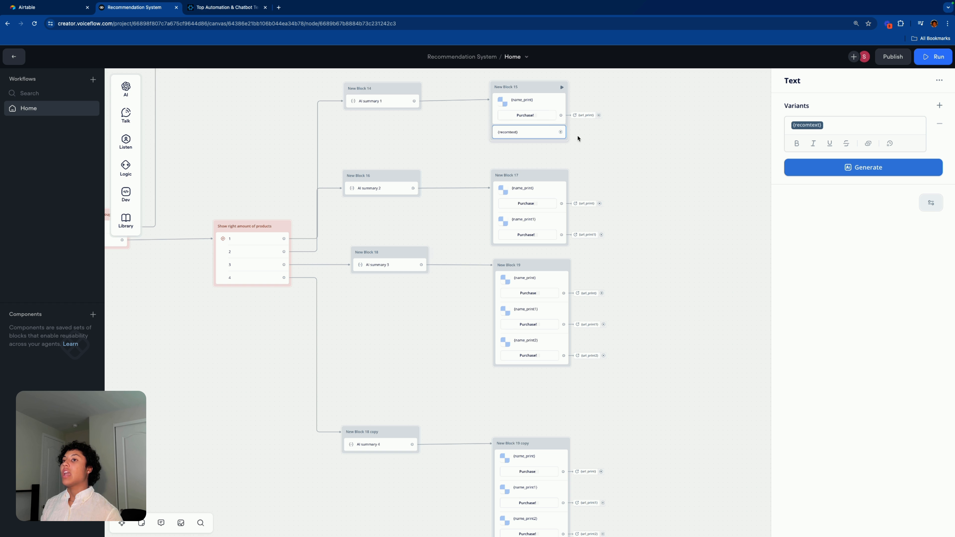
Step: Paste copies of the {recomtext} text step into New Blocks 17, 19 and 19 copy
key("ctrl+c")
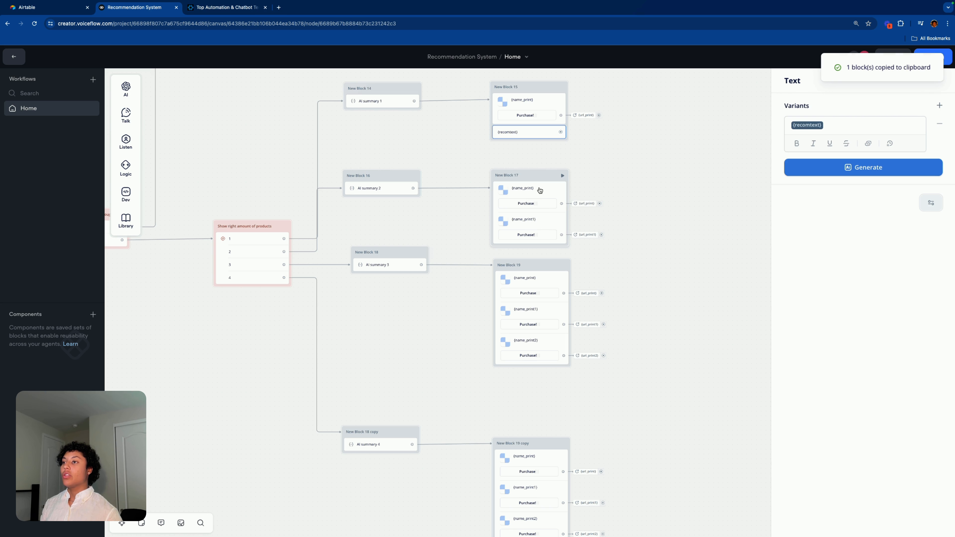
left_click(540, 190)
key("ctrl+v")
left_click_drag(617, 198, 533, 253)
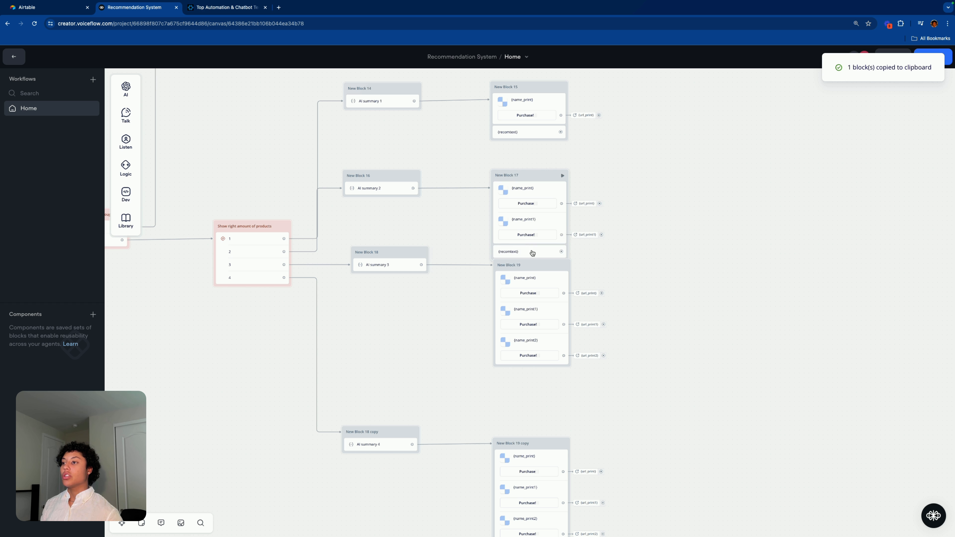
left_click_drag(545, 186, 547, 171)
key("ctrl+v")
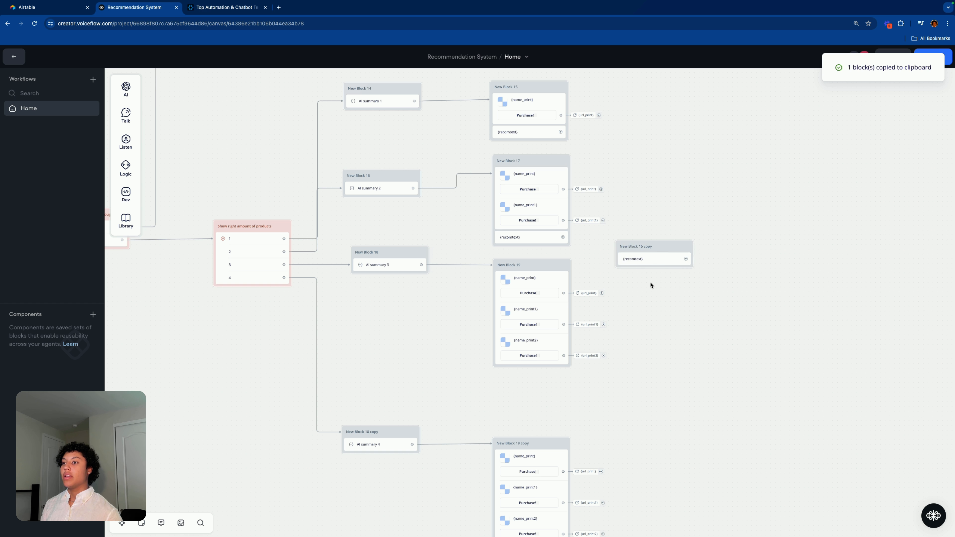
left_click_drag(652, 260, 554, 371)
scroll(714, 279, "down", 4)
key("ctrl+v")
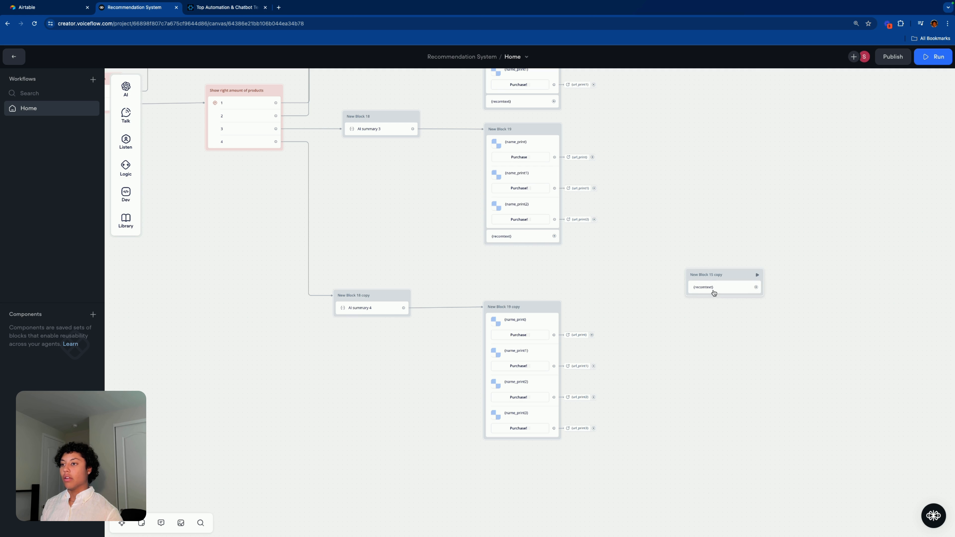
left_click_drag(713, 291, 568, 423)
scroll(659, 167, "down", 5)
scroll(575, 92, "left", 3)
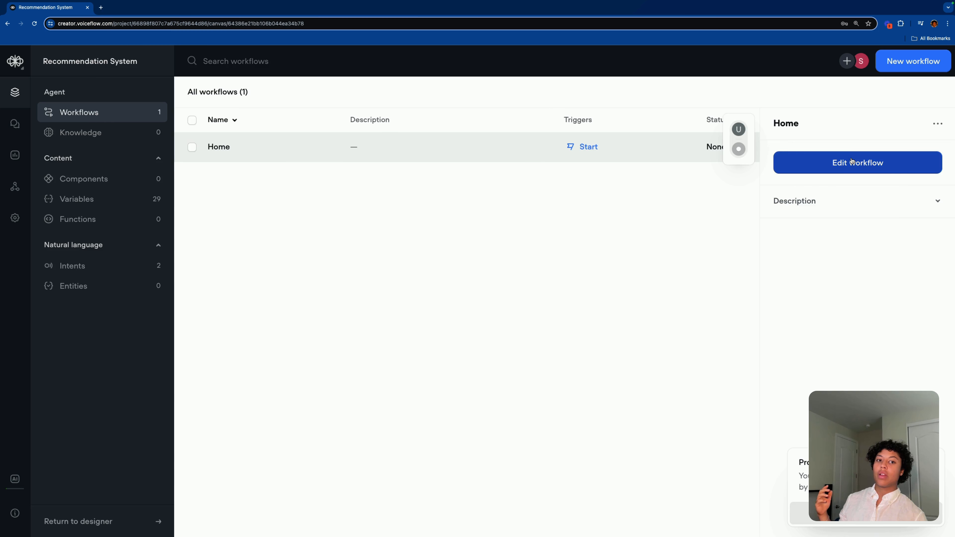
left_click(850, 156)
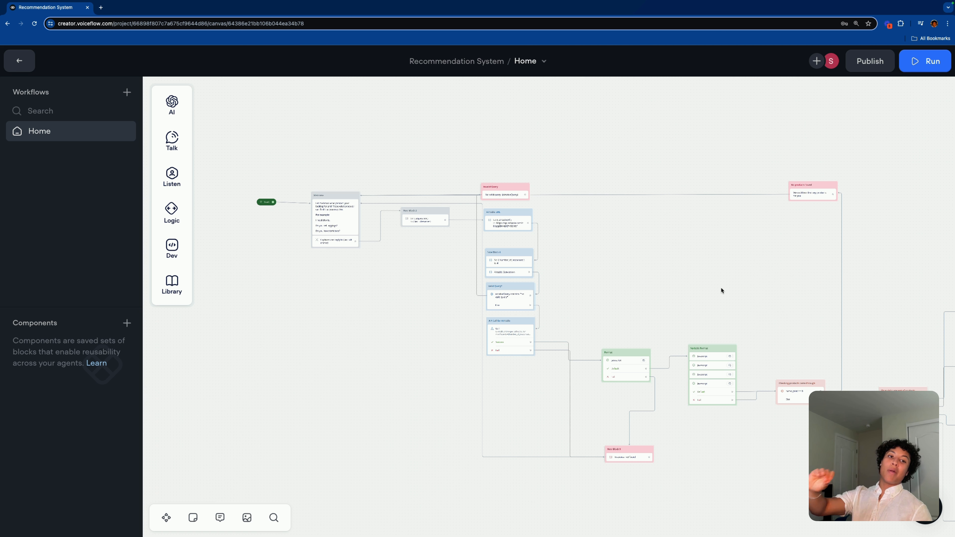
Step: Share the Recommendation System agent as a prototype and view it in a new tab
left_click_drag(719, 288, 573, 255)
scroll(592, 283, "down", 5)
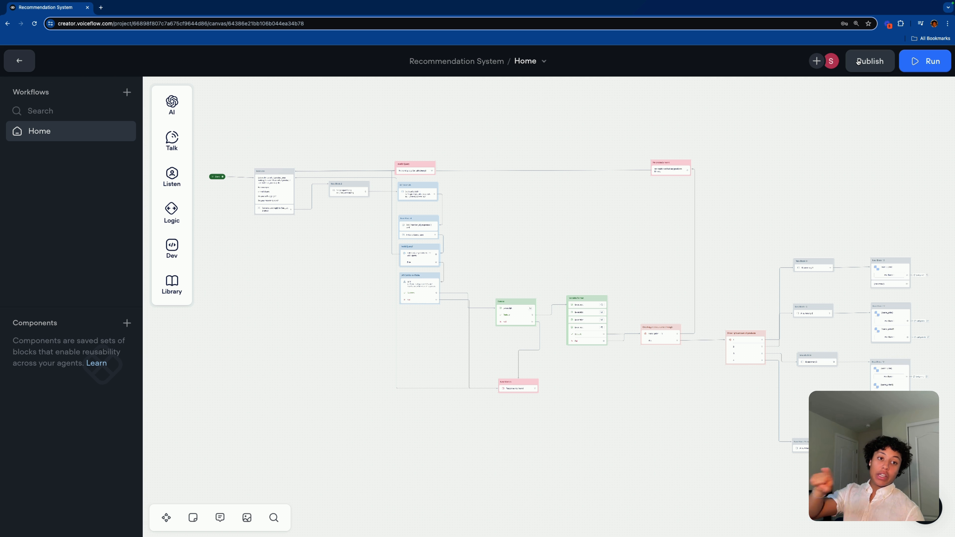
left_click(20, 61)
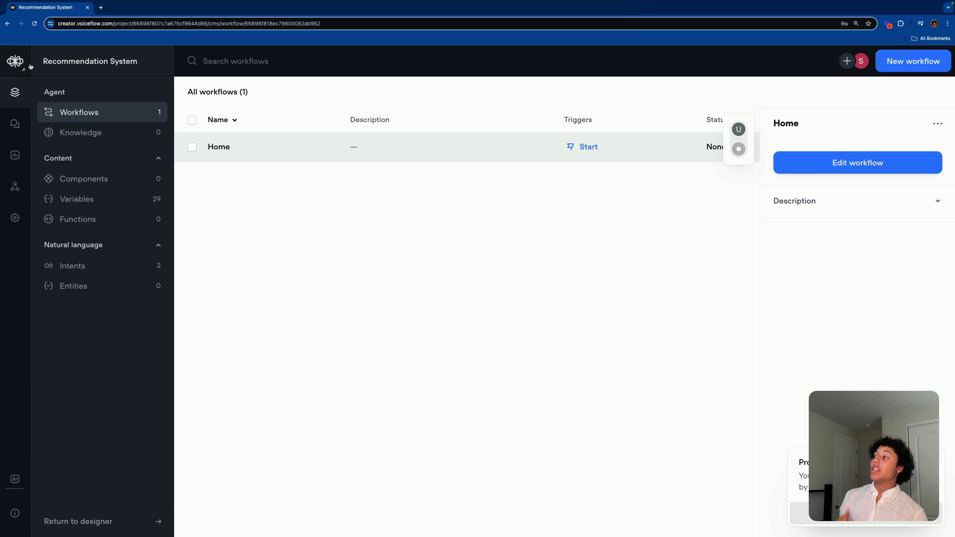
left_click(14, 61)
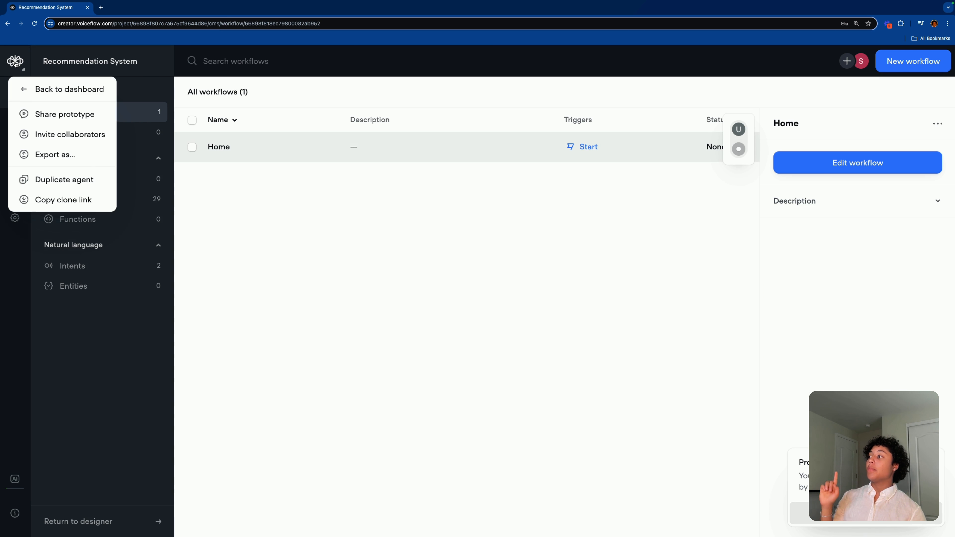
left_click(82, 120)
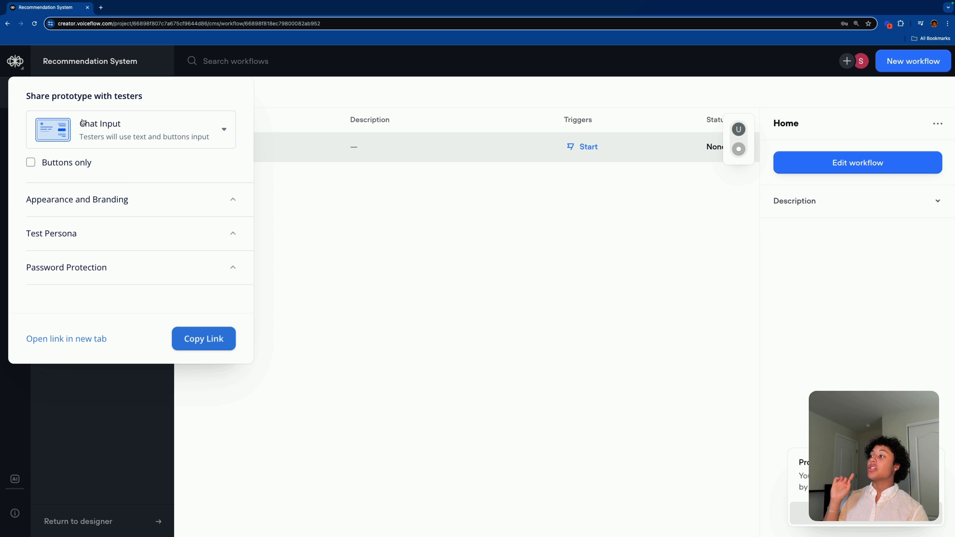
left_click(76, 338)
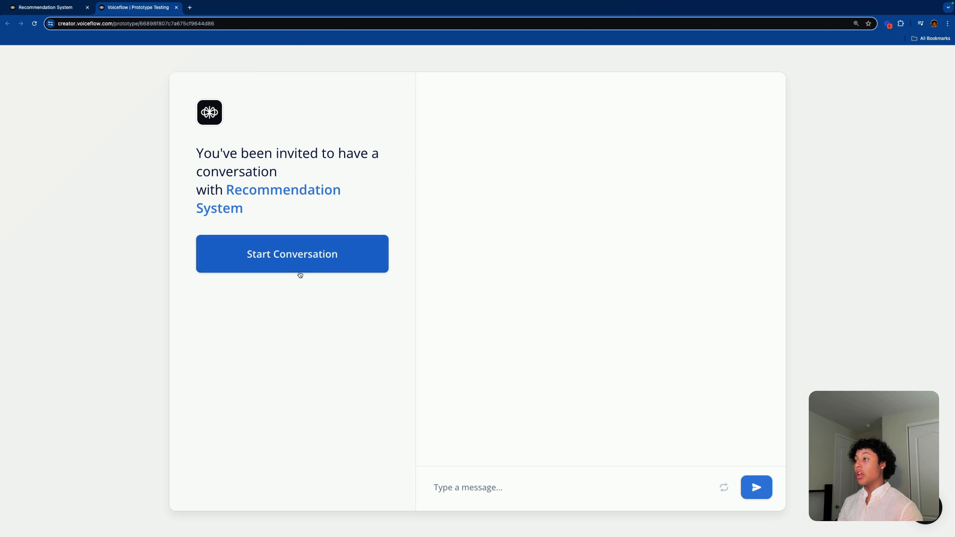
Step: Ask the prototype 'I need a shirt', page through the Gymshark carousel, and follow a Purchase! link
left_click(301, 274)
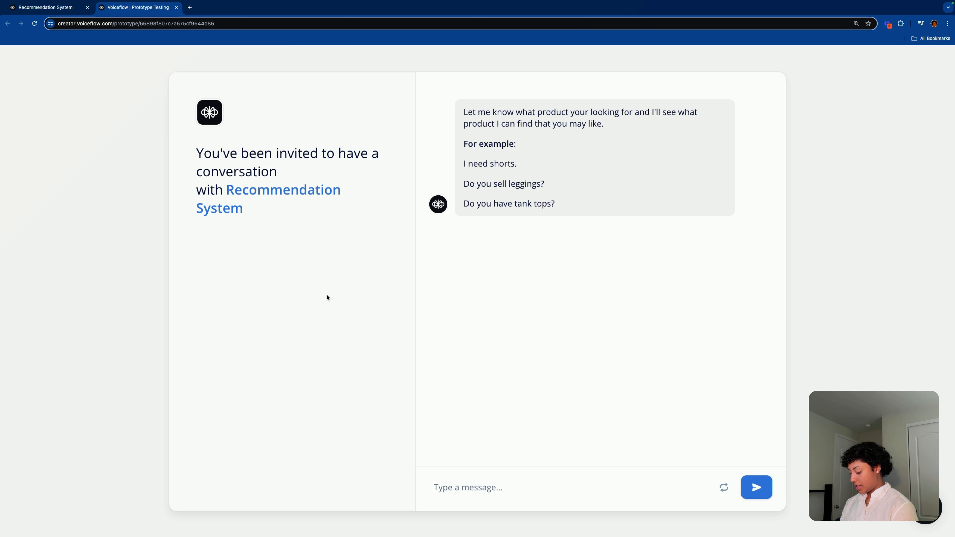
type("I need a shirt")
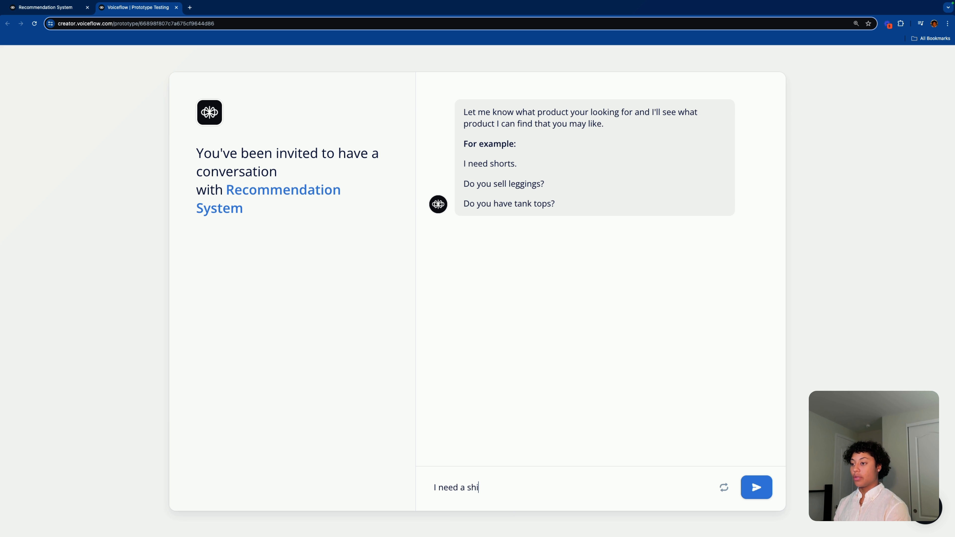
key("Return")
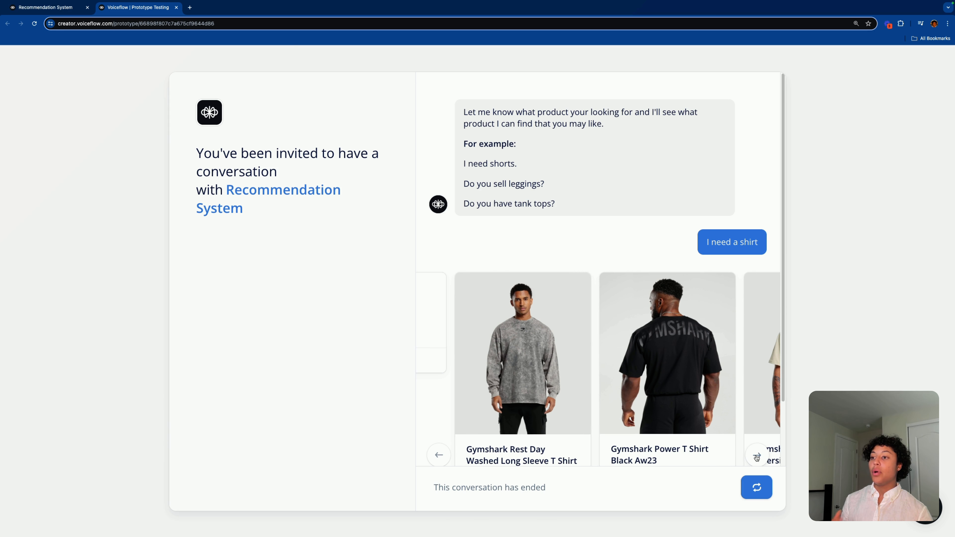
left_click(757, 455)
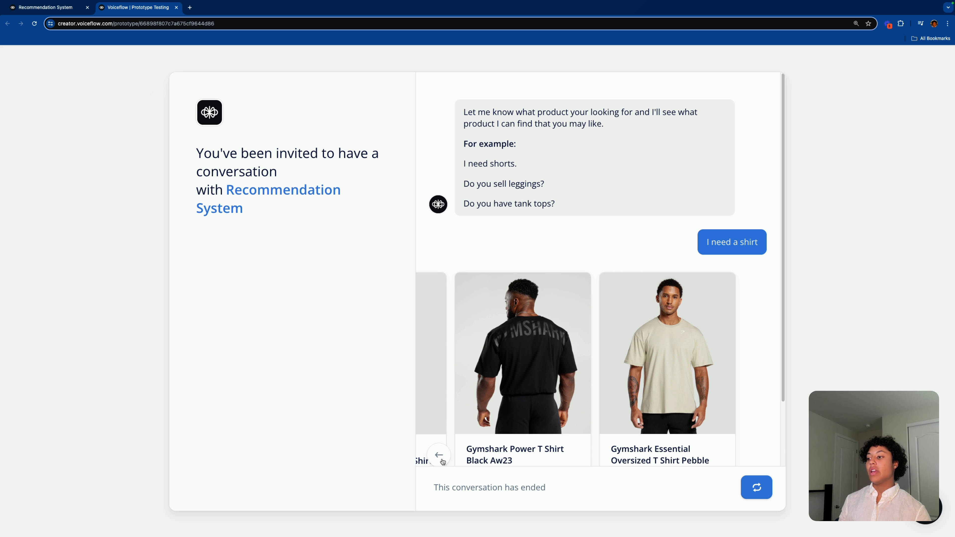
scroll(710, 372, "down", 2)
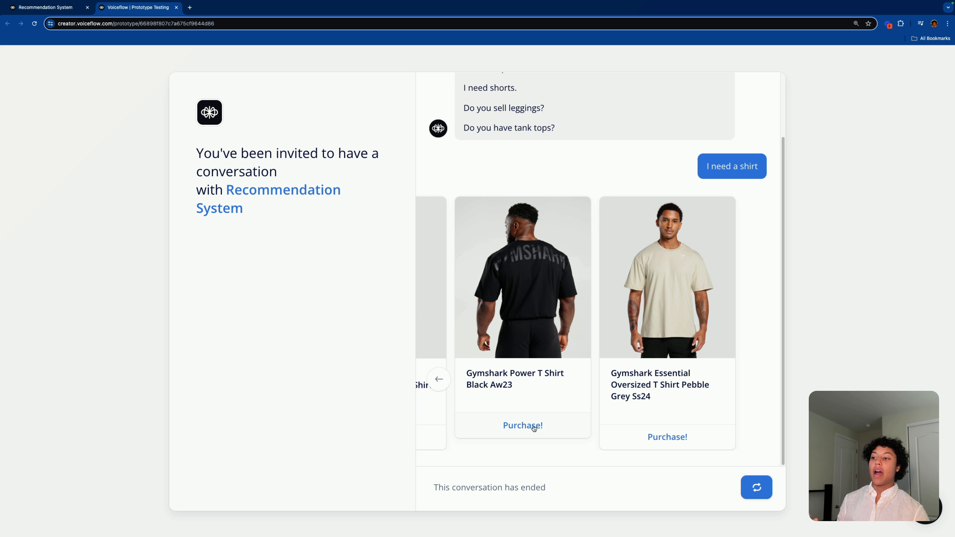
left_click(660, 444)
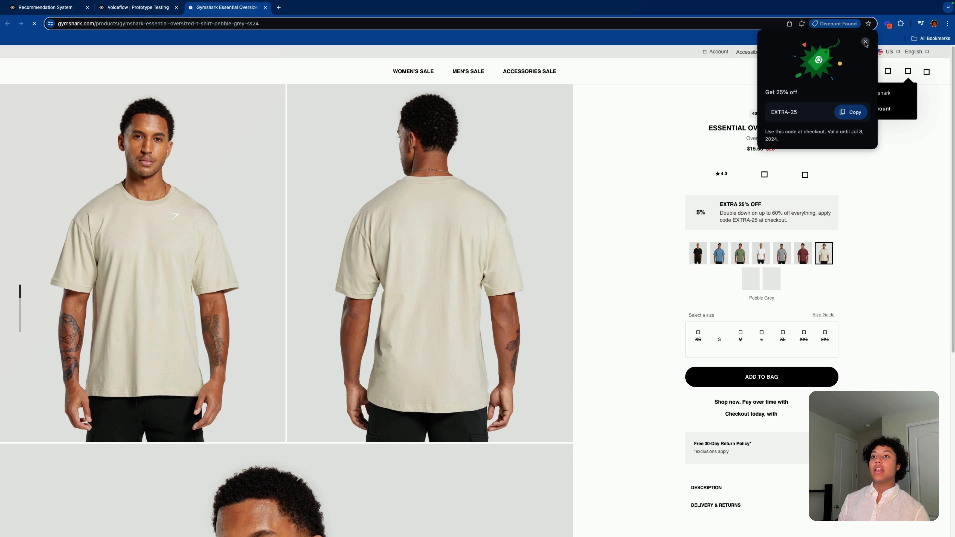
Step: Dismiss the Gymshark discount popup and return to the prototype chat tab
left_click(865, 42)
mouse_move(413, 72)
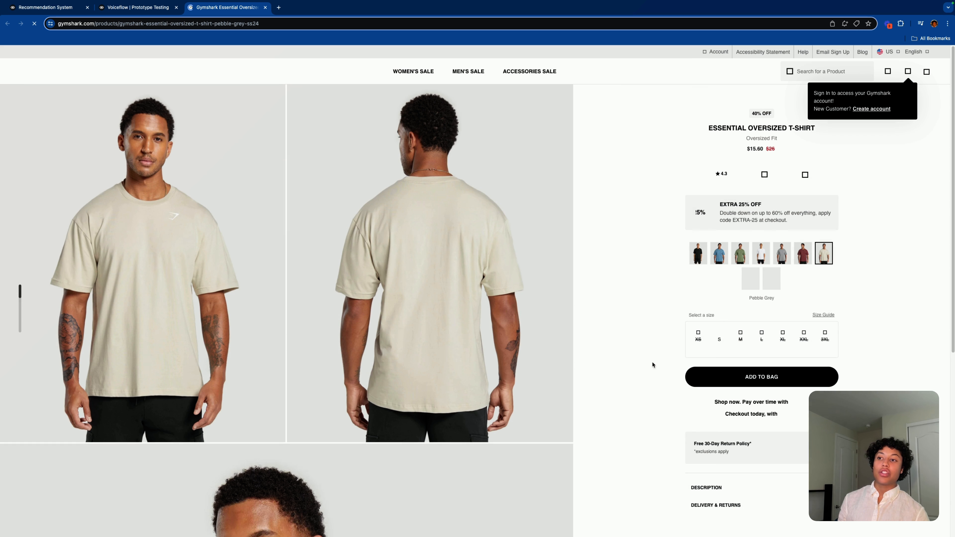
key("ctrl+shift+Tab")
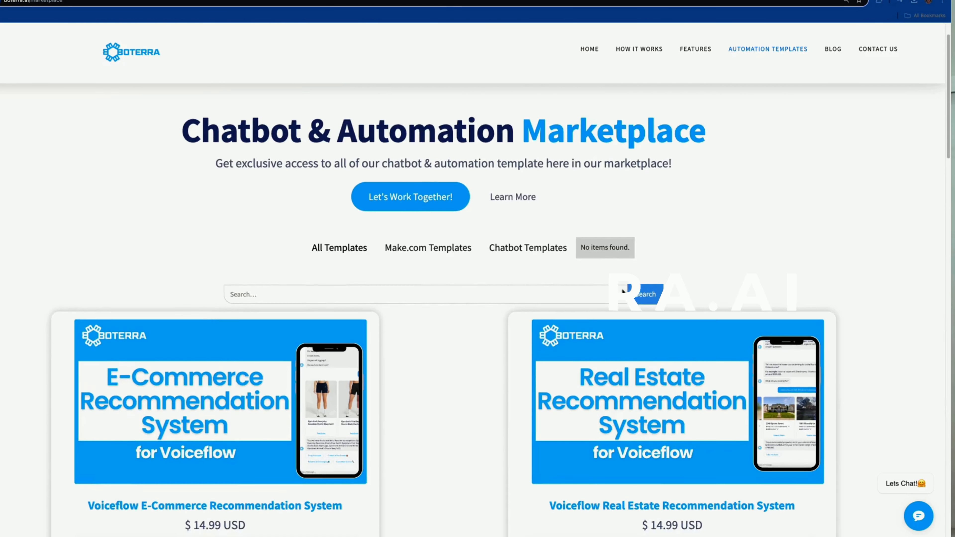
Step: Scroll the Boterra marketplace to the $14.99 Voiceflow Construction Company and Consultants/Coaches templates
scroll(622, 300, "down", 5)
scroll(623, 300, "down", 10)
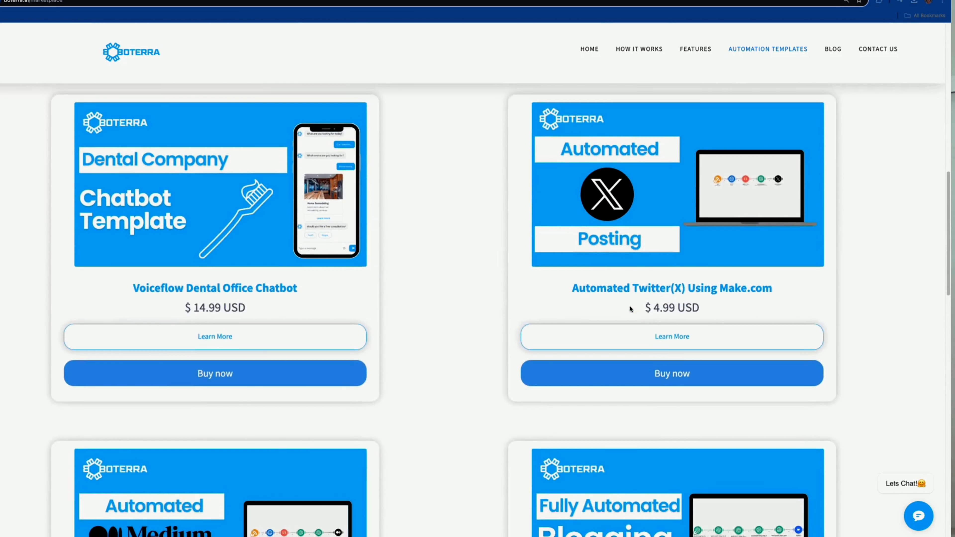
scroll(630, 310, "down", 6)
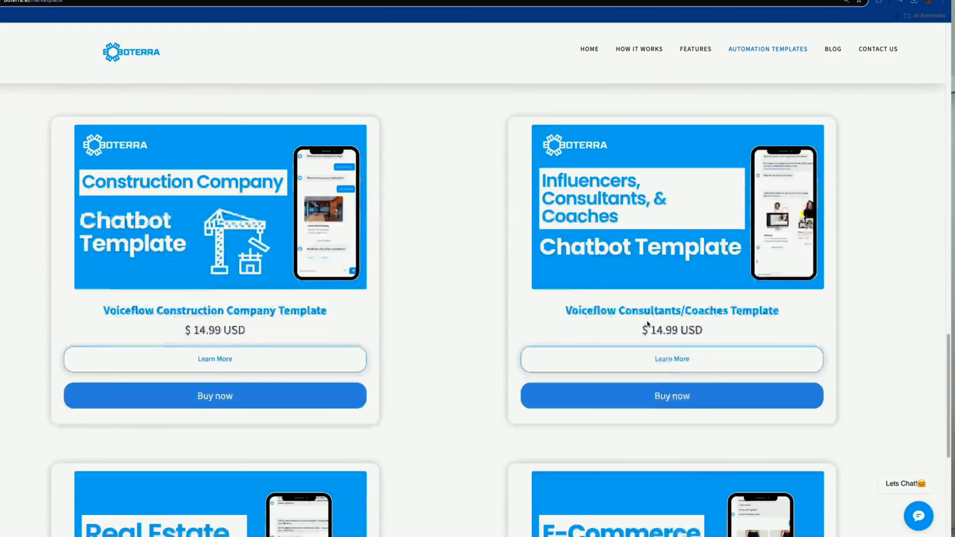